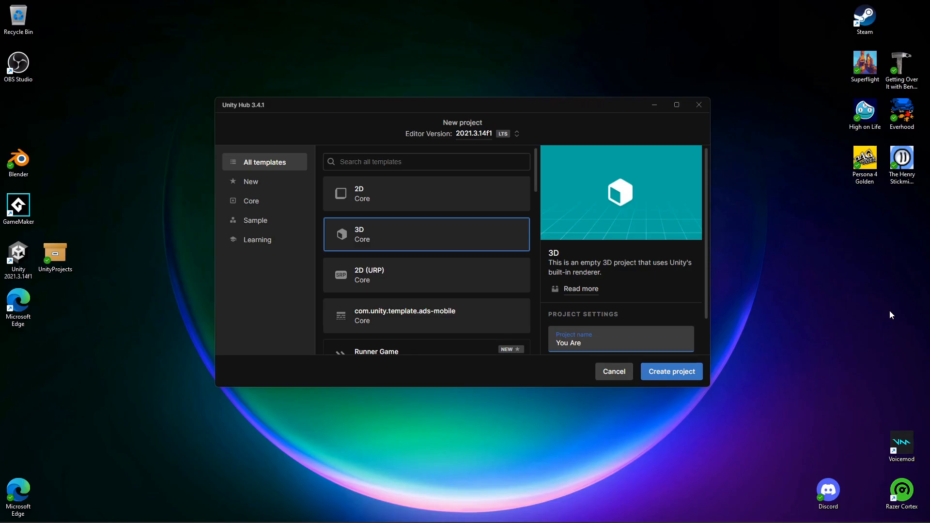
# - Create a new 3D project named "You Are The Worst"
pyautogui.write('Wors')
pyautogui.click(659, 382)
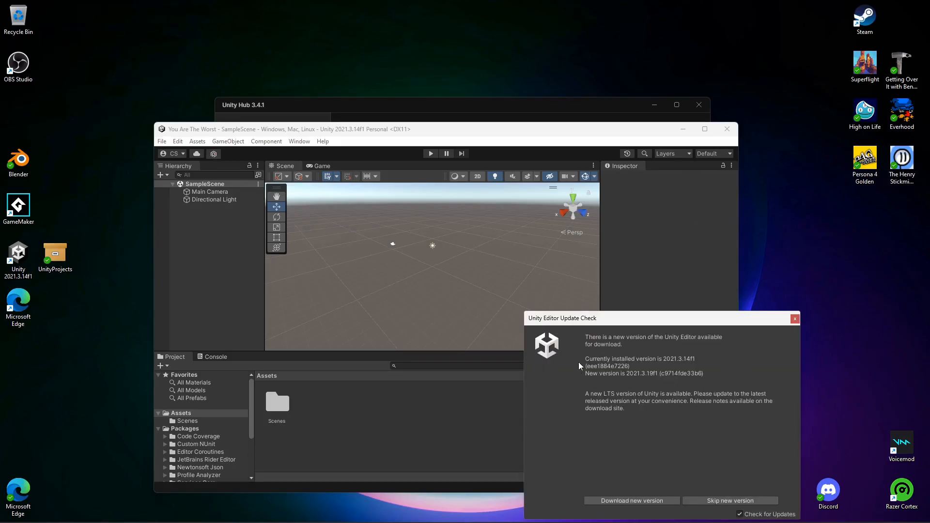
# - Dismiss the editor update check and maximize the editor window
pyautogui.click(795, 319)
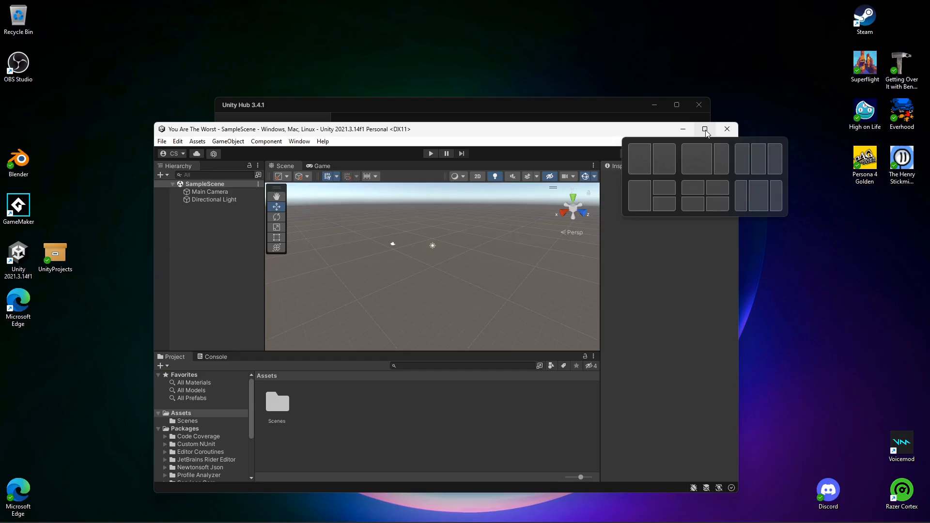
pyautogui.click(704, 130)
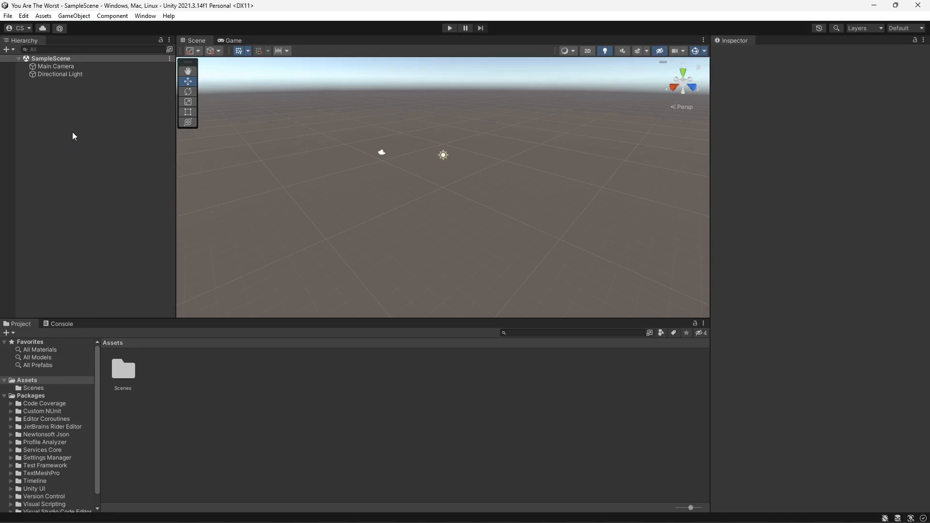
# - Open the Scenes folder, rename SampleScene to SceneWarning, and reload the open scene
pyautogui.click(126, 369)
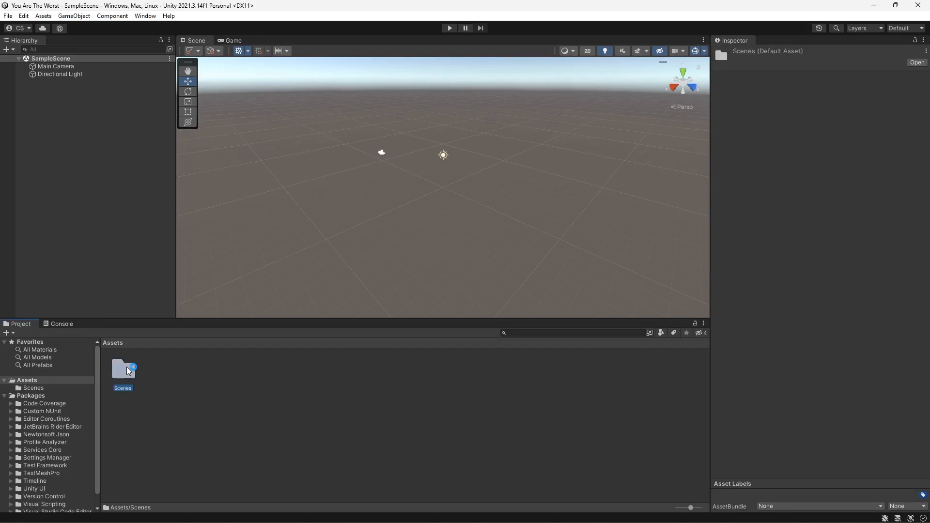
pyautogui.doubleClick(132, 371)
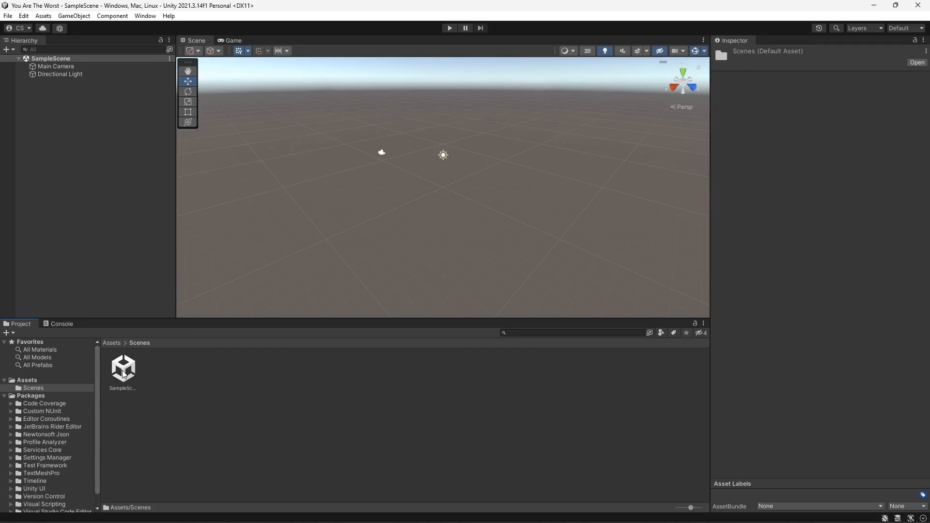
pyautogui.click(125, 390)
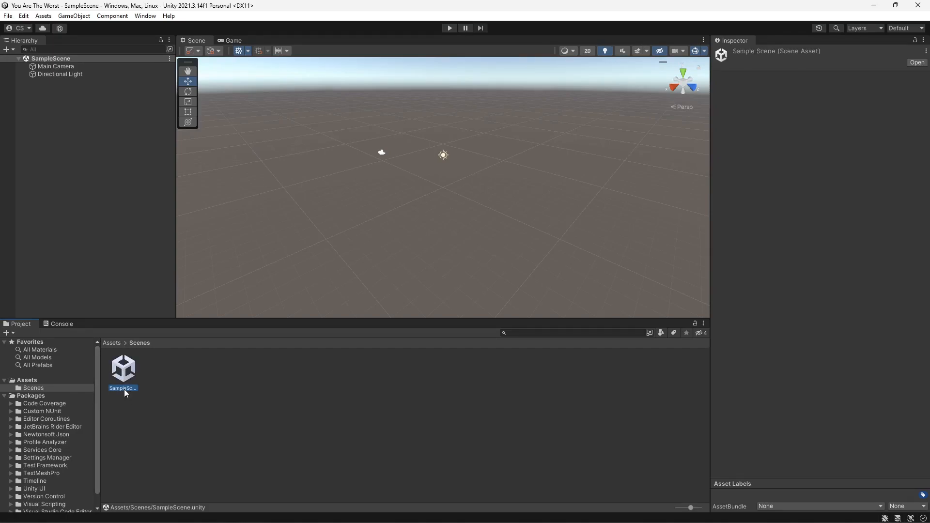
pyautogui.press('F2')
pyautogui.write('SceneWarning')
pyautogui.press('Return')
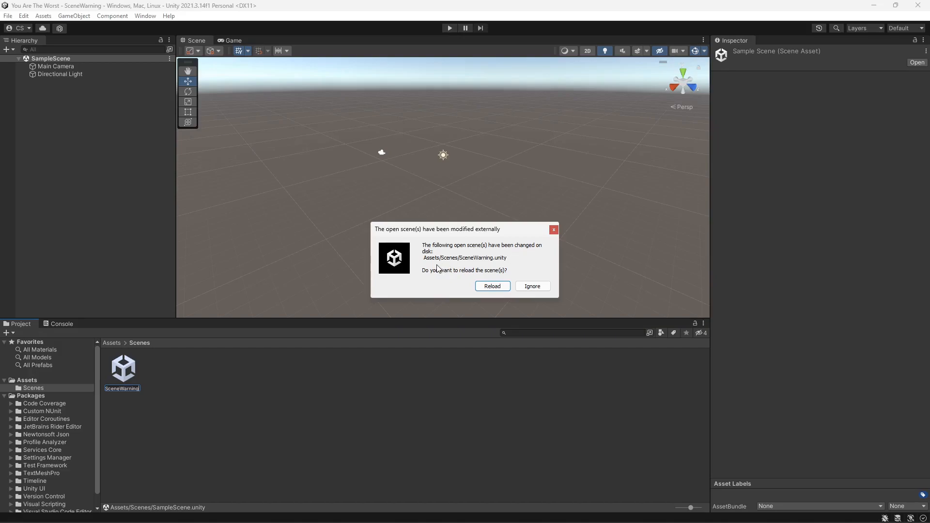
pyautogui.click(491, 287)
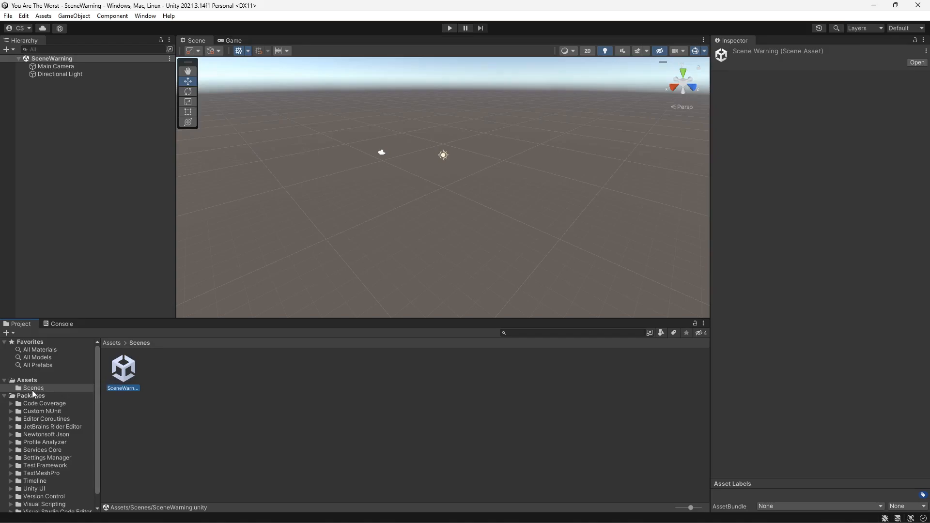
# - Create a new scene named SceneIntro in the Scenes folder
pyautogui.rightClick(147, 367)
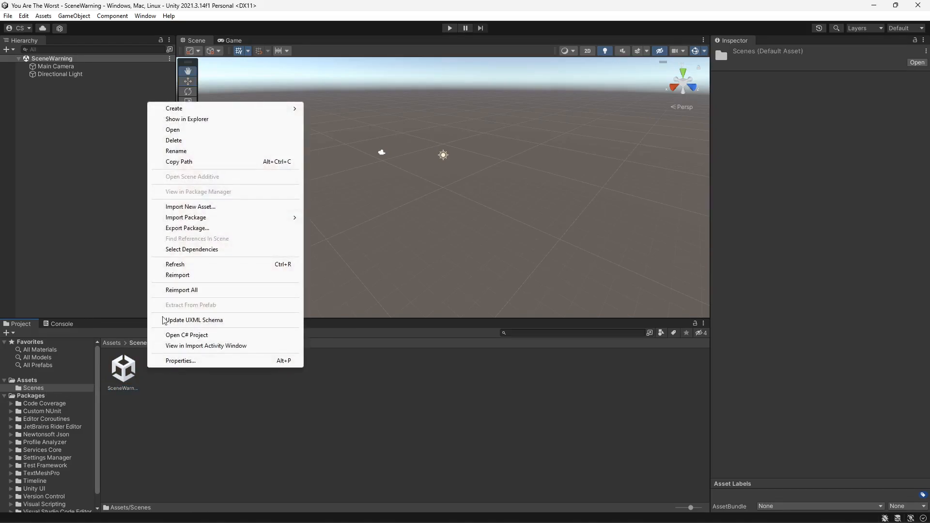
pyautogui.moveTo(210, 109)
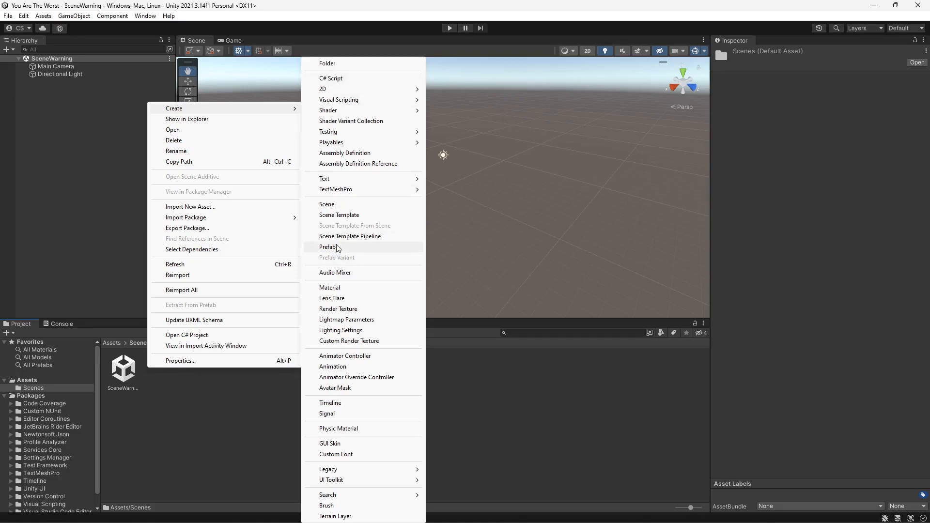
pyautogui.click(340, 205)
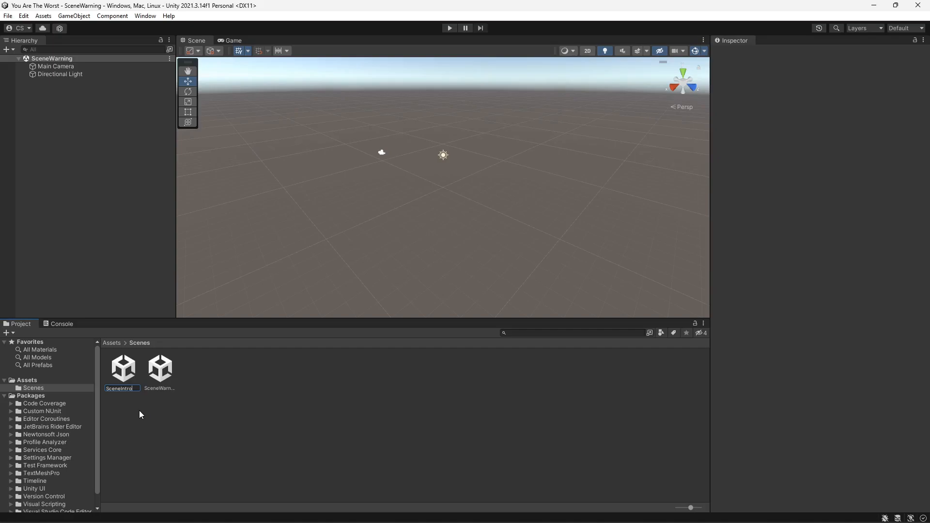
pyautogui.press('Return')
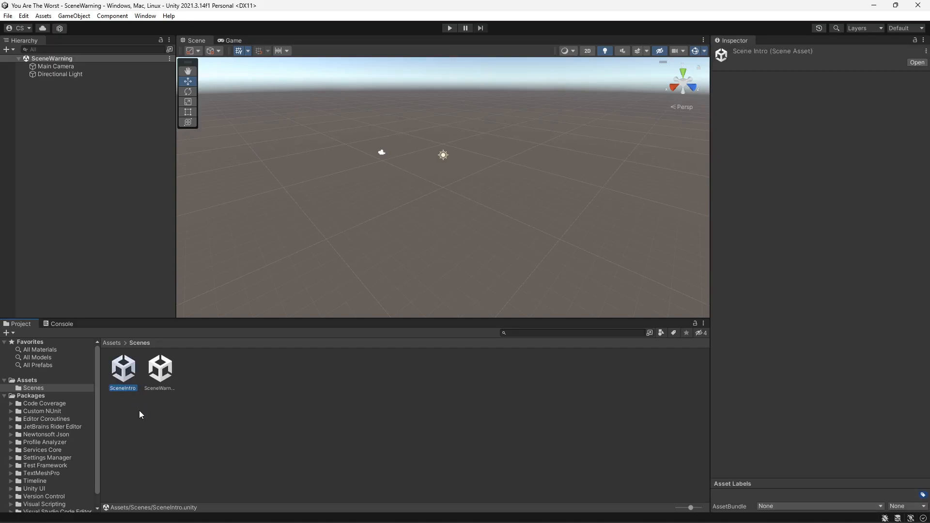
# - Create a new scene named SceneTitle in the Scenes folder
pyautogui.rightClick(195, 373)
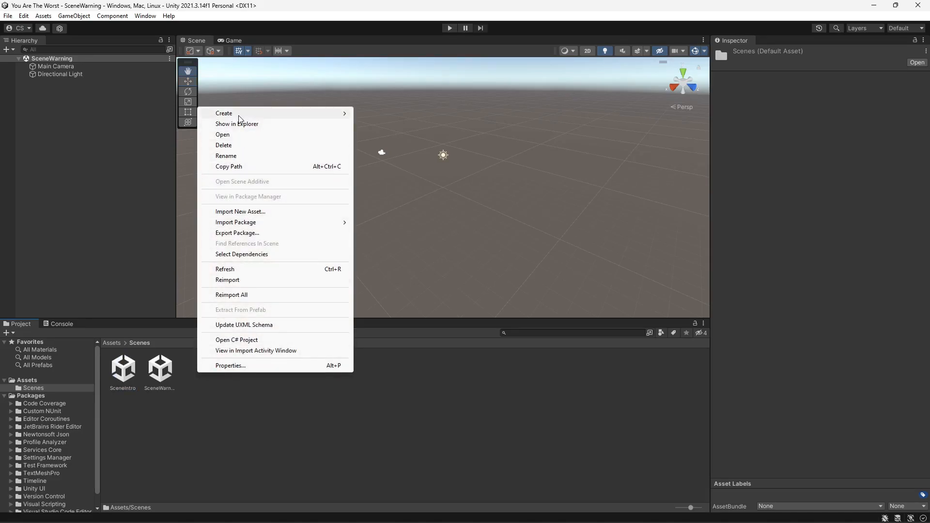
pyautogui.moveTo(239, 116)
pyautogui.click(375, 204)
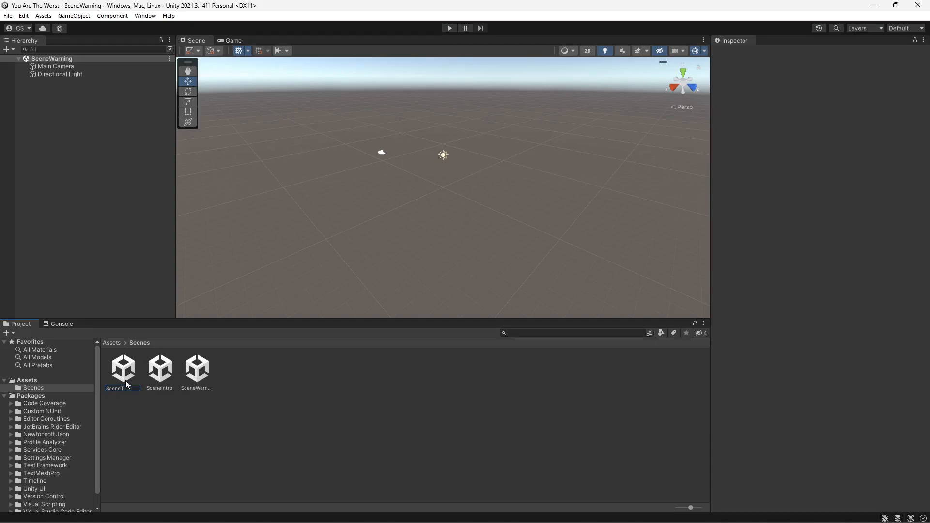
pyautogui.press('Return')
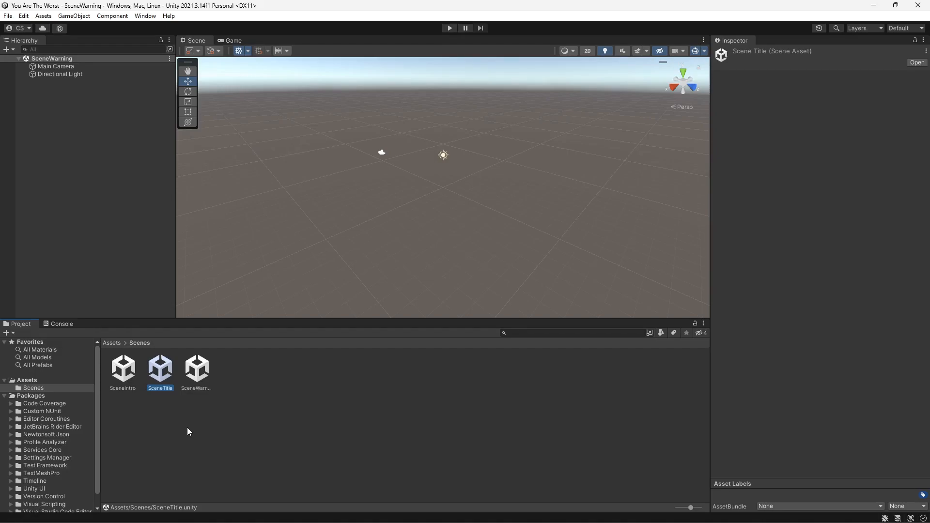
# - Create a new scene named SceneHowToPlay in the Scenes folder
pyautogui.rightClick(240, 391)
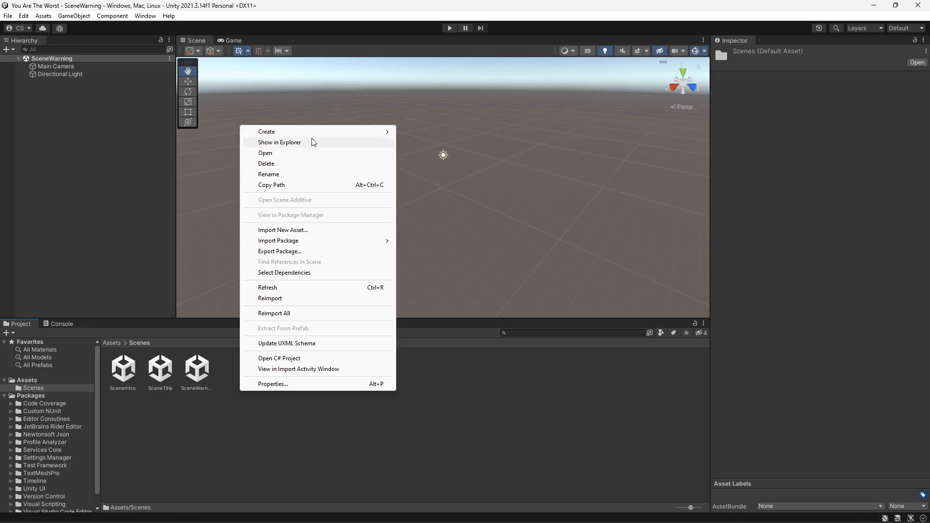
pyautogui.moveTo(336, 132)
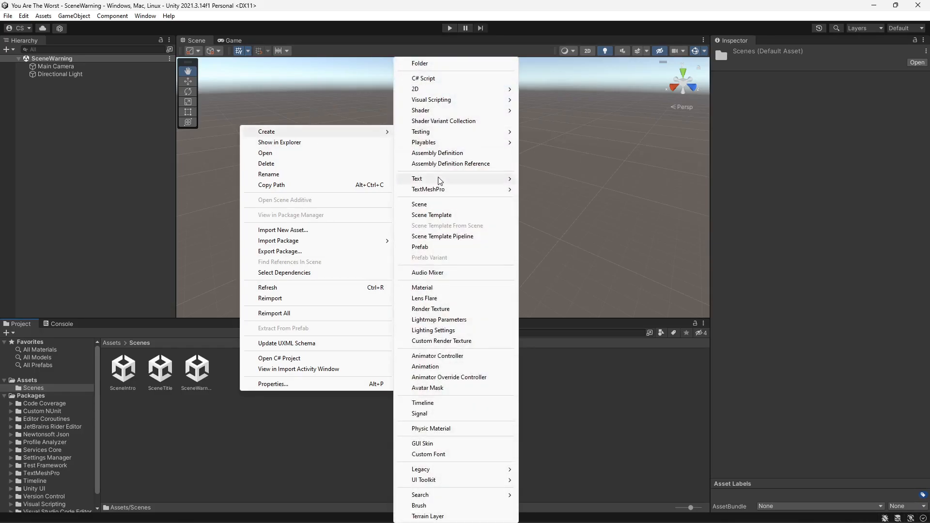
pyautogui.click(440, 206)
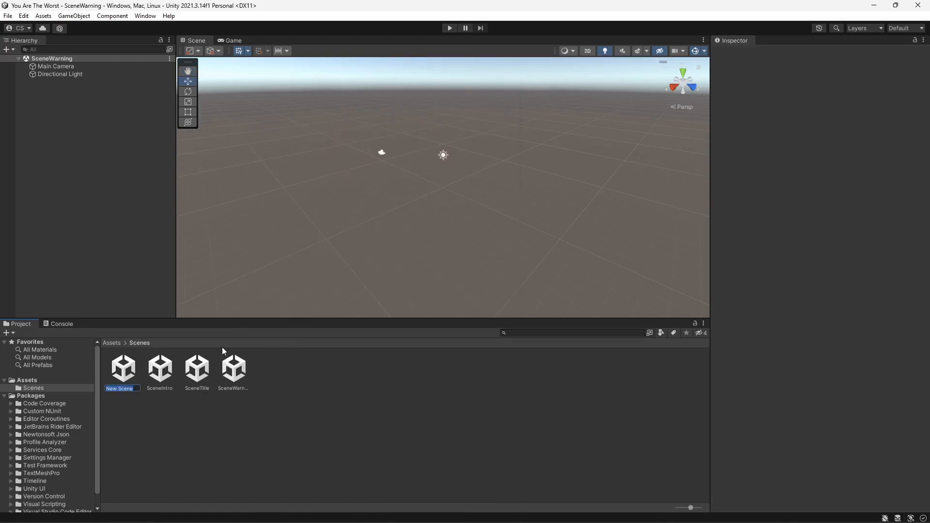
pyautogui.write('S')
pyautogui.write('ceneHow')
pyautogui.write('ToPlay')
pyautogui.press('Return')
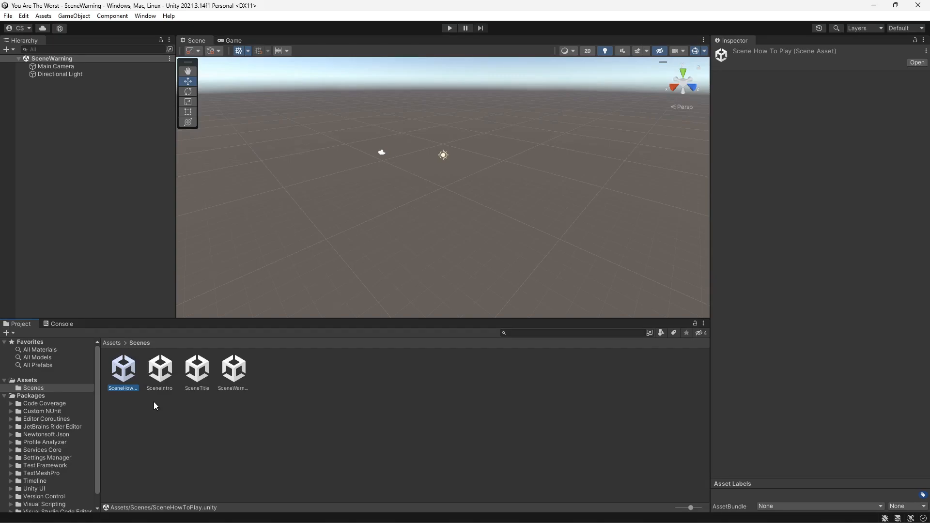
# - Add SceneWarning, SceneIntro, SceneTitle and SceneHowToPlay, in that order, to the Scenes In Build list
pyautogui.click(9, 17)
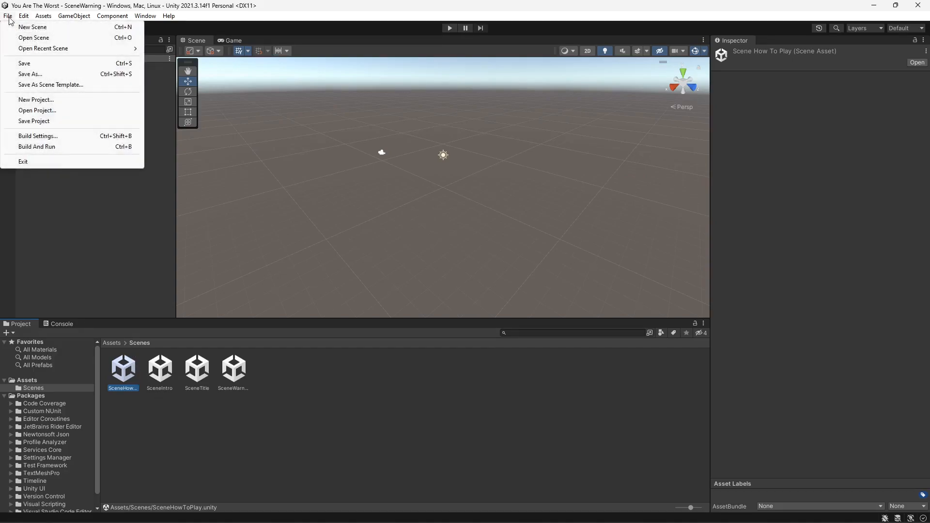
pyautogui.click(47, 137)
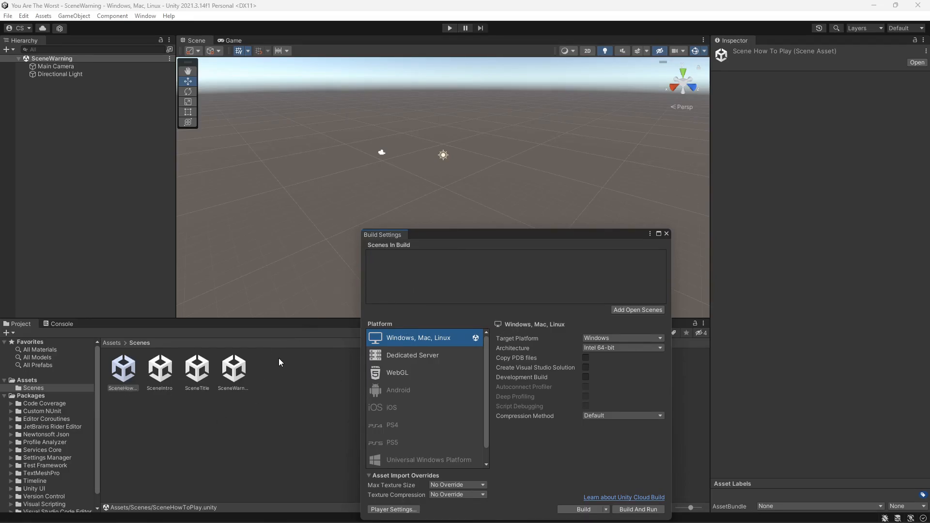
pyautogui.moveTo(242, 376); pyautogui.dragTo(425, 263)
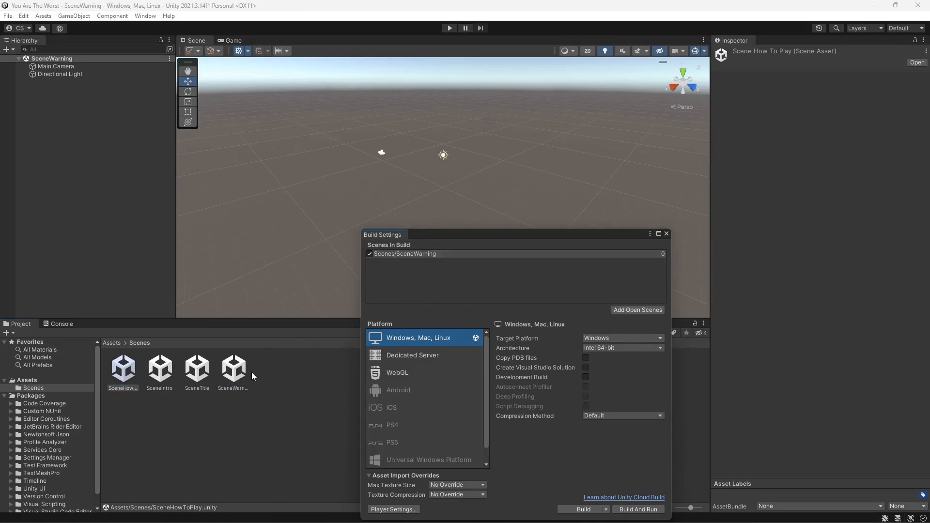
pyautogui.moveTo(156, 376); pyautogui.dragTo(392, 281)
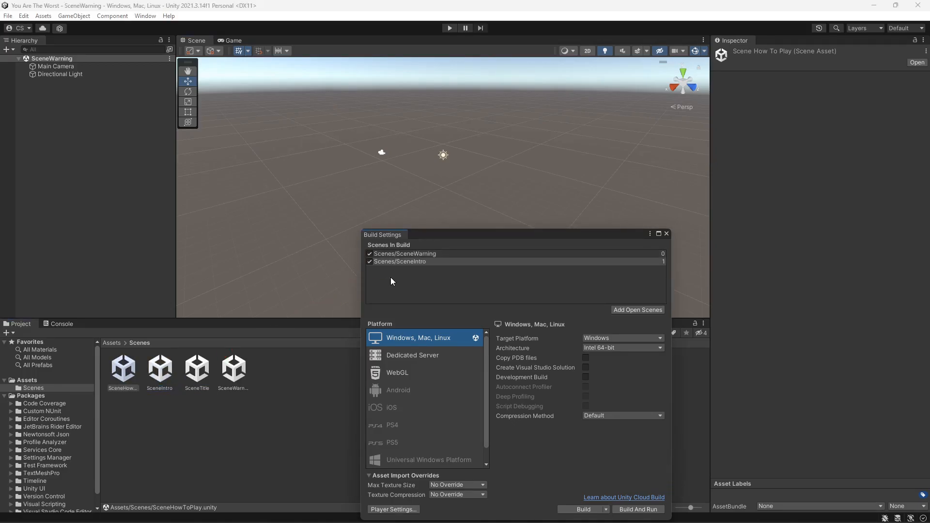
pyautogui.click(196, 378)
pyautogui.moveTo(196, 377); pyautogui.dragTo(402, 277)
pyautogui.moveTo(124, 373); pyautogui.dragTo(409, 287)
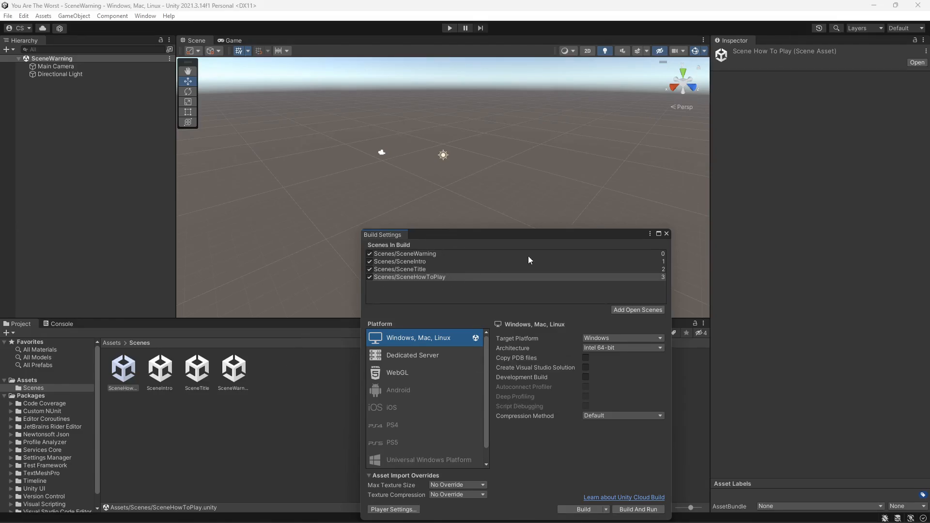
pyautogui.click(667, 233)
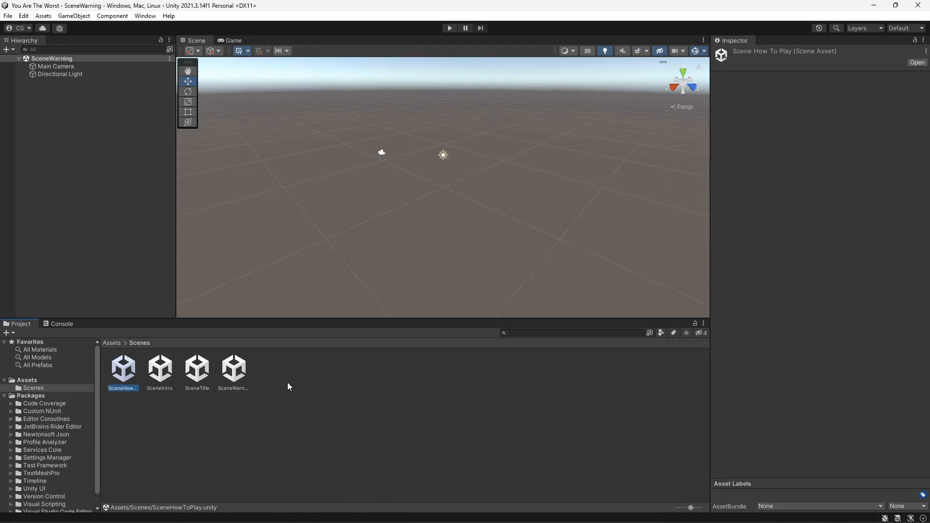
# - Save the current scene and switch the Scene view to 2D mode
pyautogui.click(9, 16)
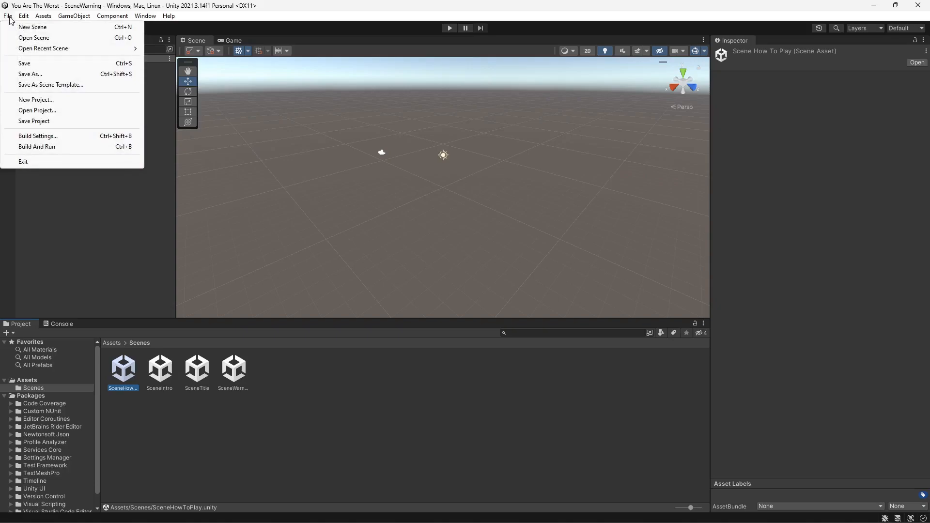
pyautogui.click(24, 63)
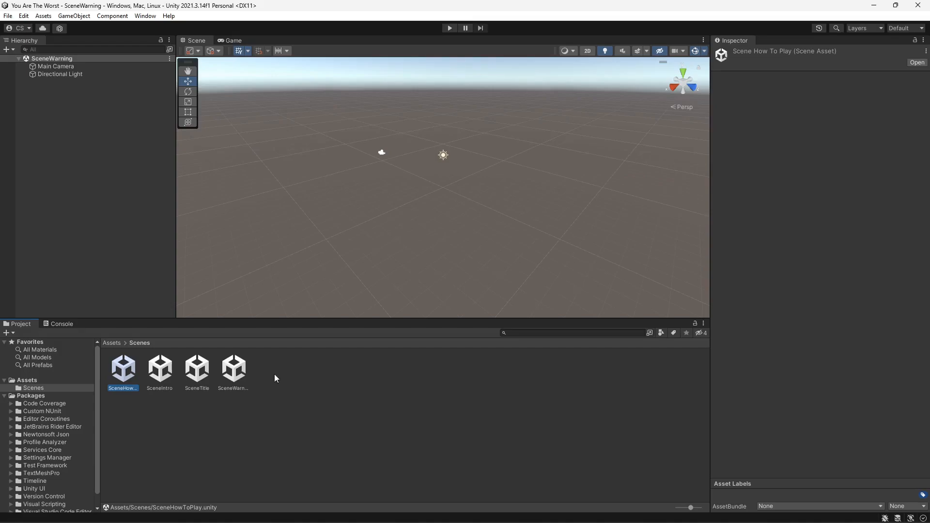
pyautogui.click(587, 51)
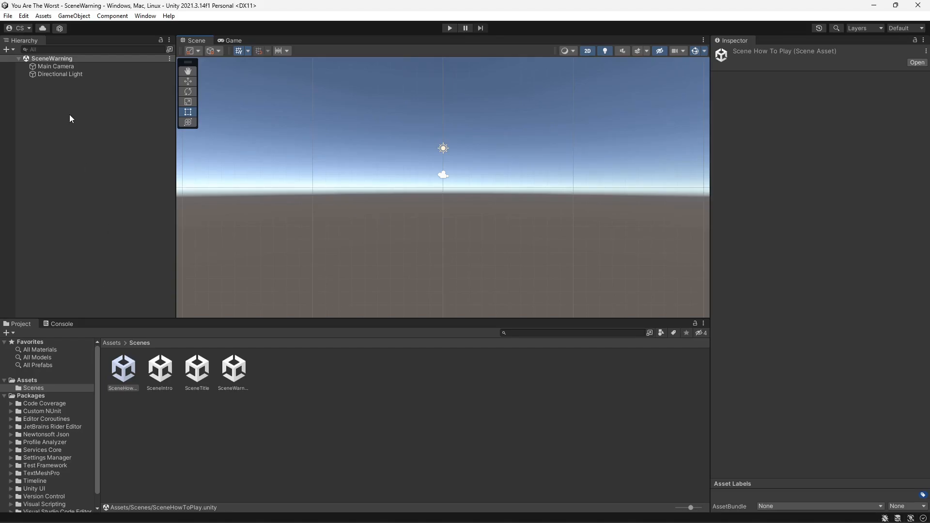
# - Set the Main Camera's Clear Flags to Solid Color with a black background, checking it in the Game view
pyautogui.click(57, 66)
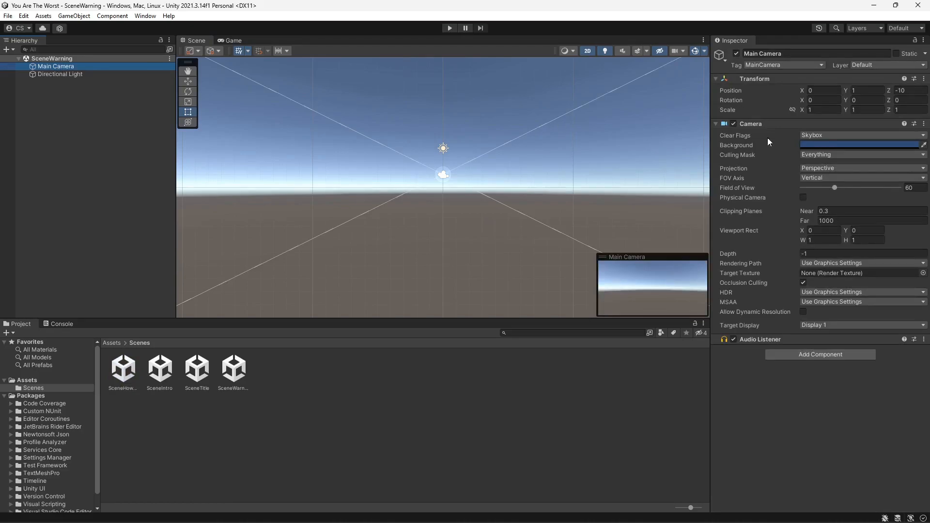
pyautogui.click(918, 135)
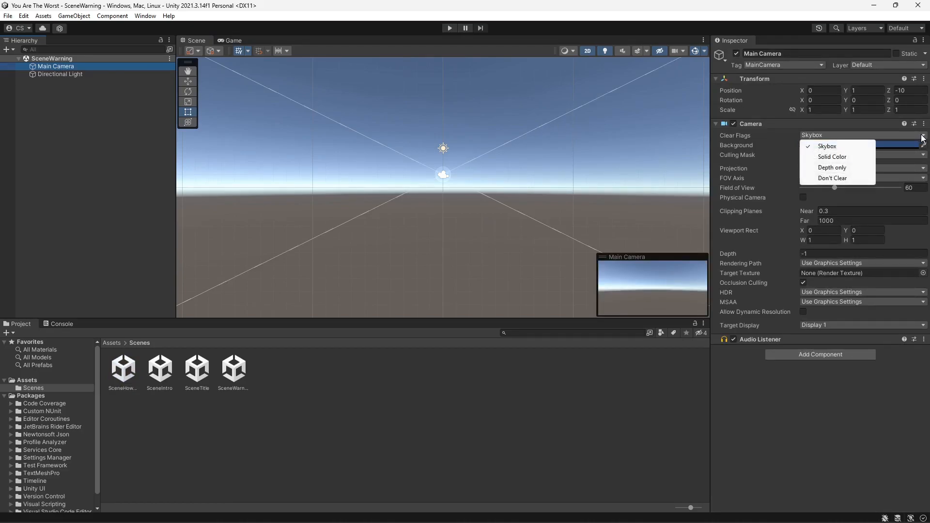
pyautogui.click(851, 159)
pyautogui.click(879, 145)
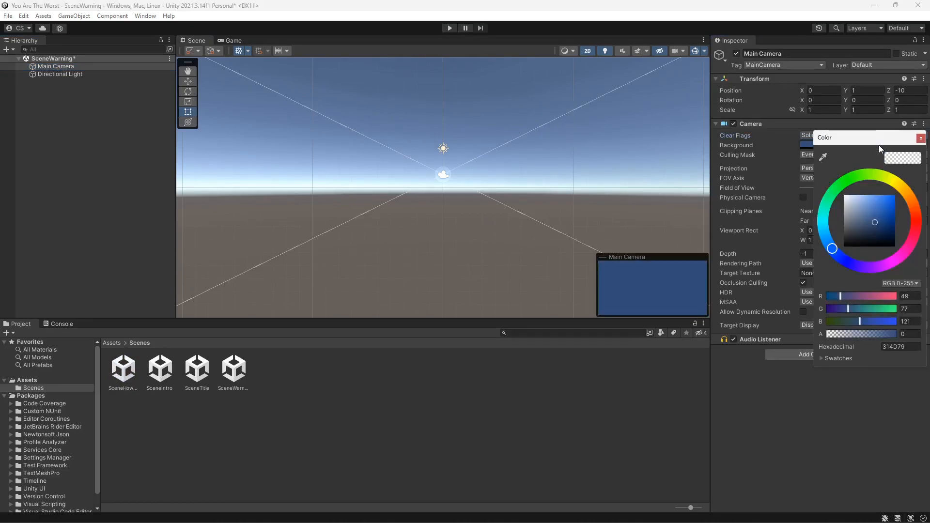
pyautogui.moveTo(876, 221); pyautogui.dragTo(899, 257)
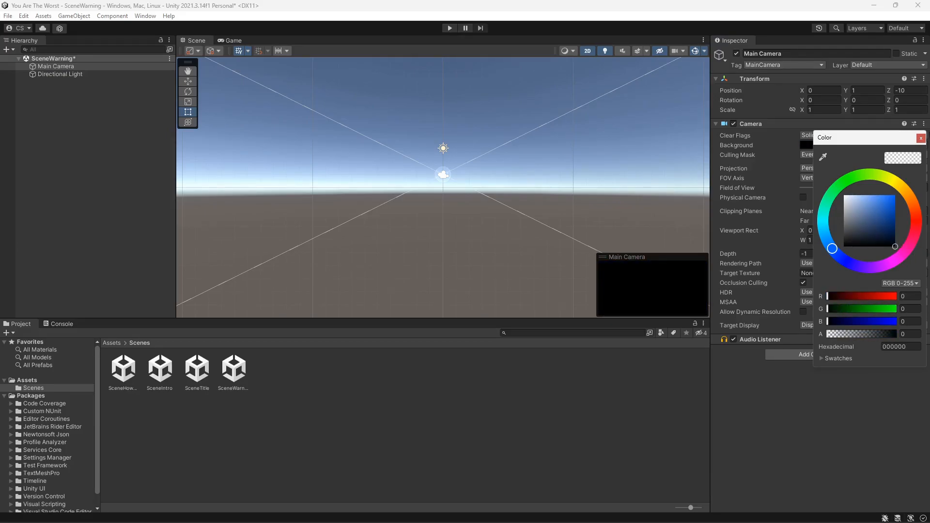
pyautogui.click(920, 138)
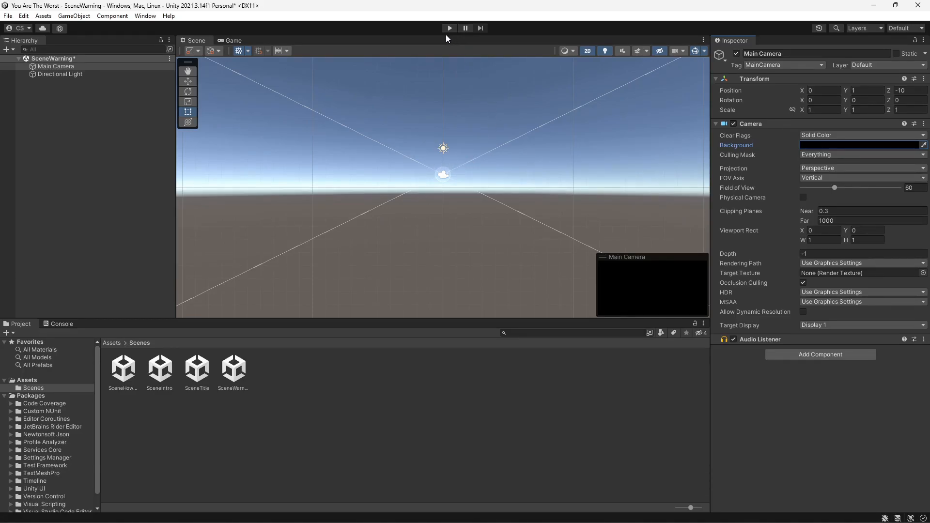
pyautogui.click(234, 41)
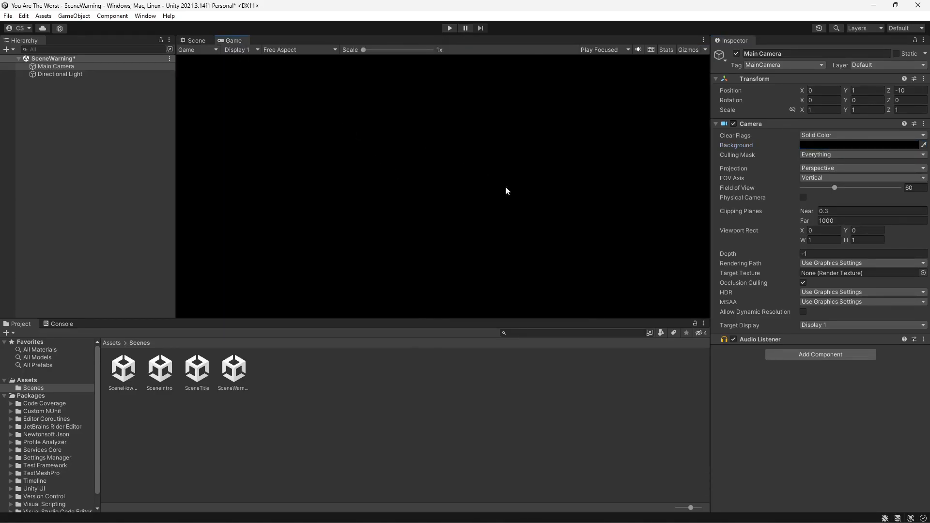
pyautogui.click(196, 40)
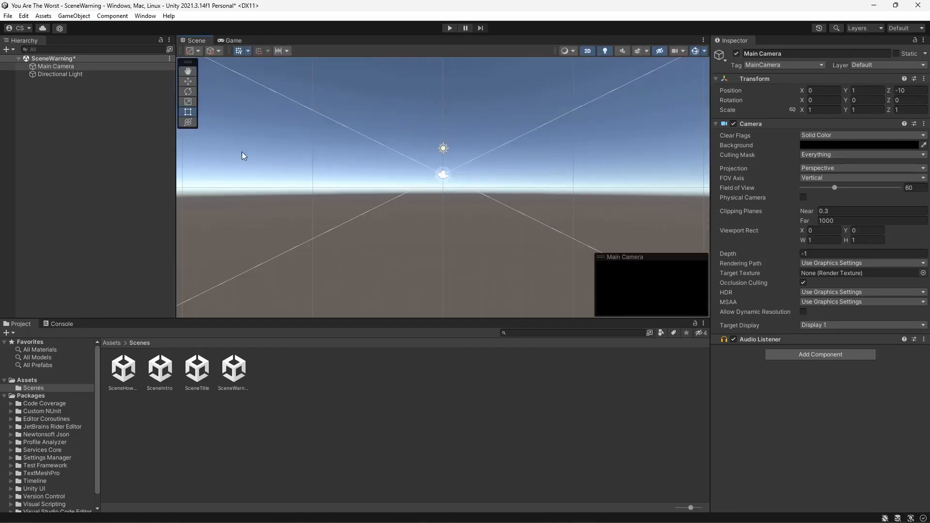
# - Add a UI Canvas to the SceneWarning scene
pyautogui.rightClick(59, 91)
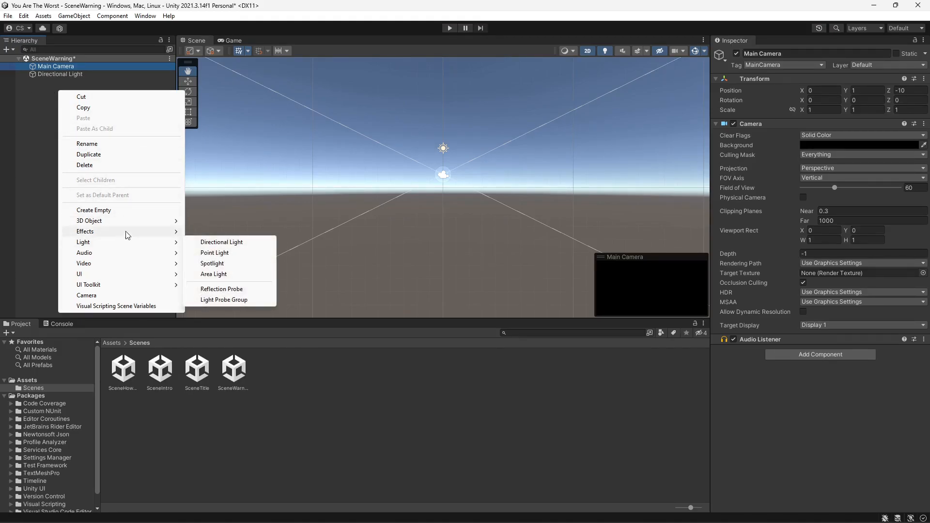
pyautogui.moveTo(126, 278)
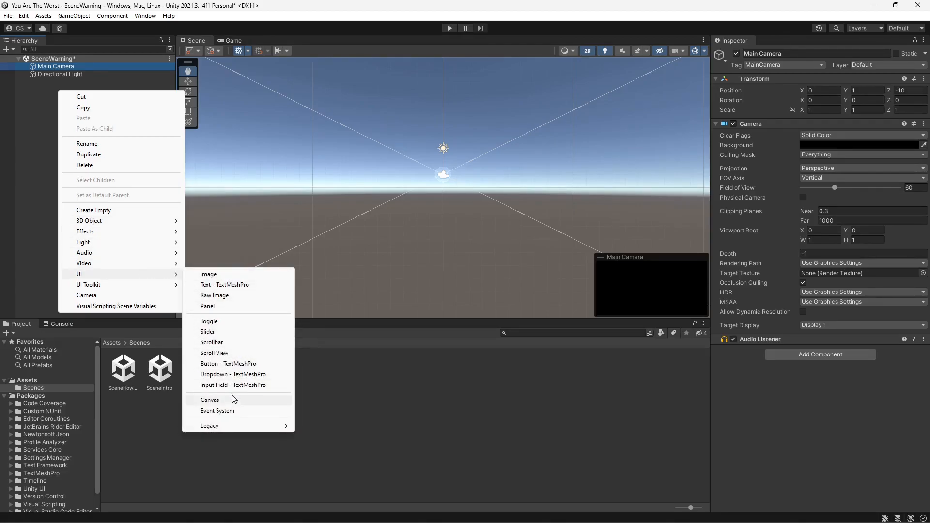
pyautogui.click(231, 401)
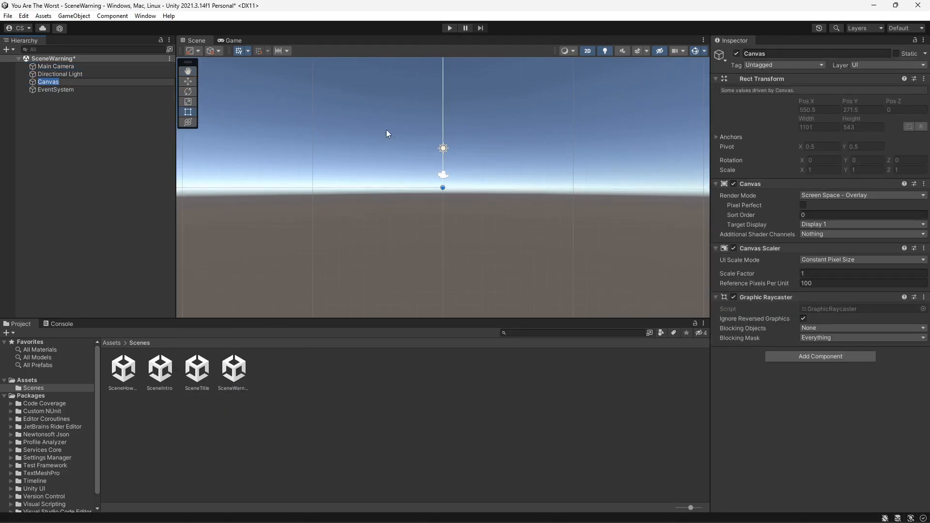
# - Add a TextMeshPro text object under the Canvas and import the TMP Essentials
pyautogui.scroll(-5, 441, 162)
pyautogui.moveTo(447, 159); pyautogui.dragTo(179, 274, button='middle')
pyautogui.scroll(-5, 435, 167)
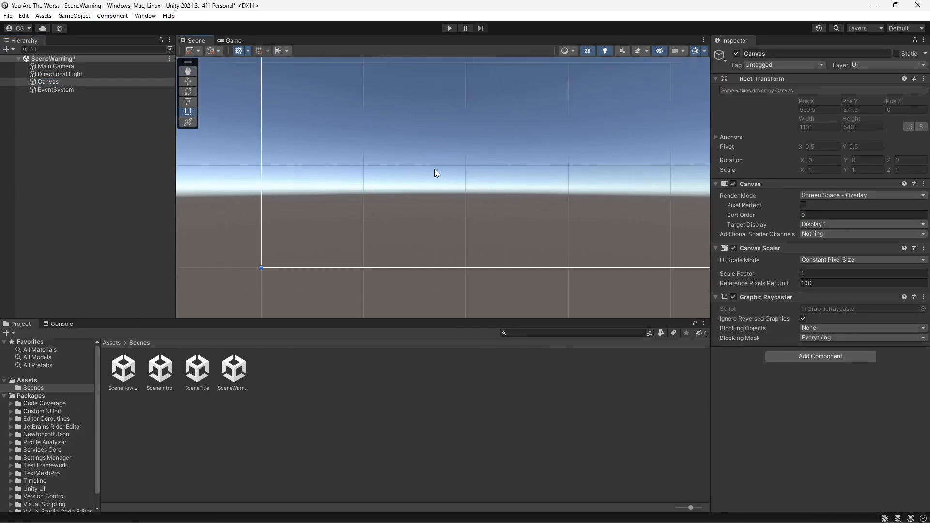
pyautogui.scroll(-3, 434, 173)
pyautogui.moveTo(456, 161); pyautogui.dragTo(351, 238, button='middle')
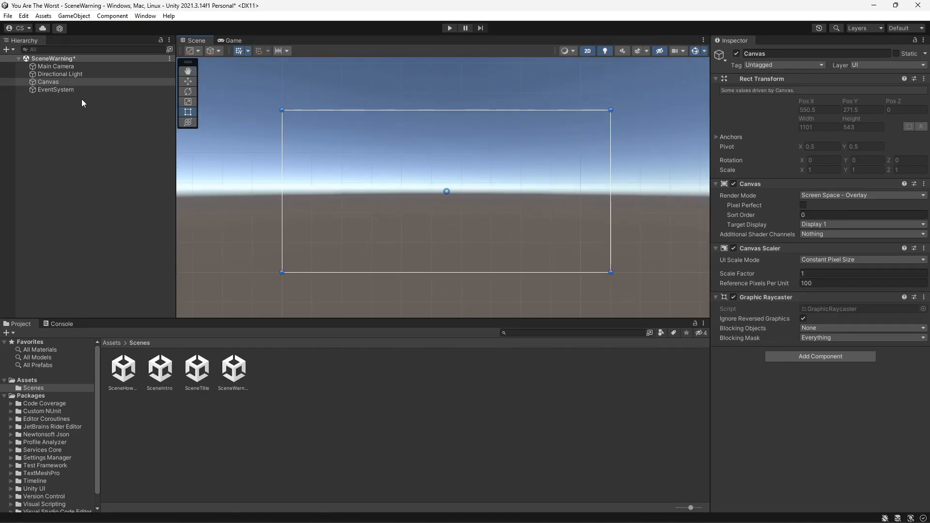
pyautogui.rightClick(61, 82)
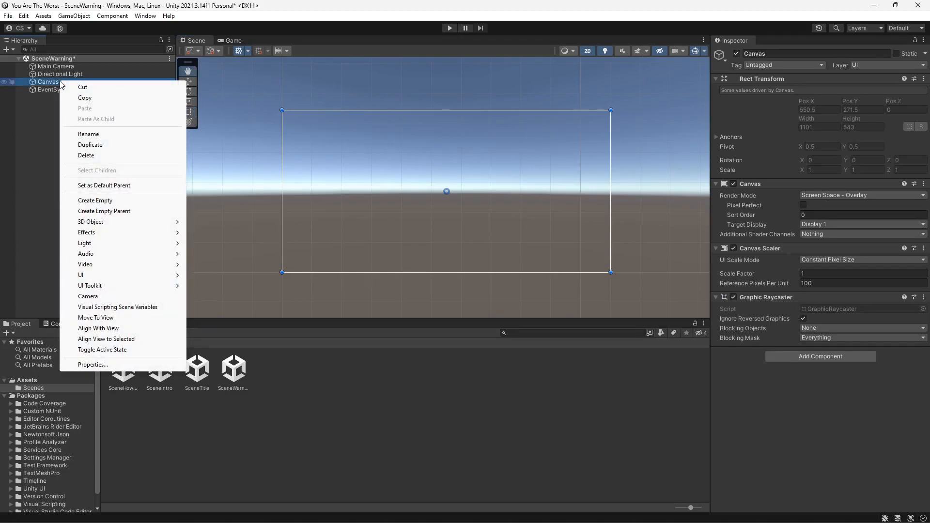
pyautogui.moveTo(117, 276)
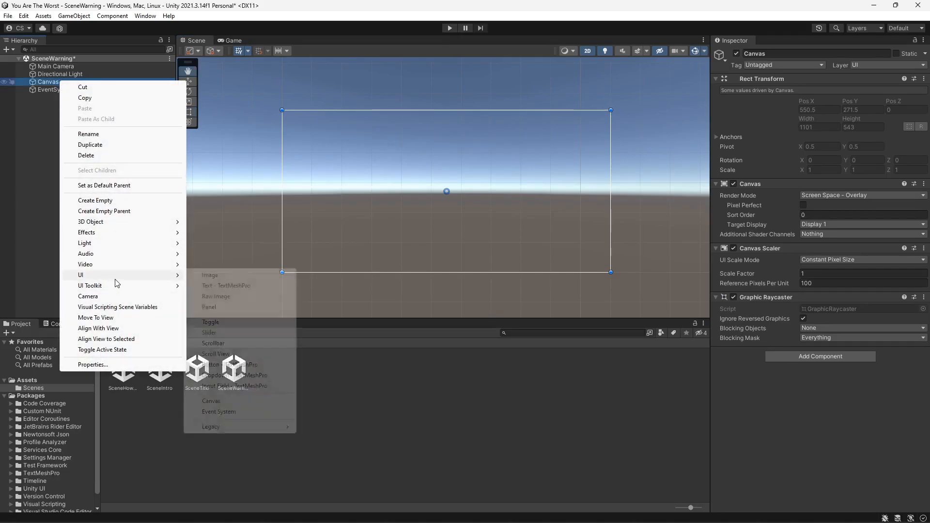
pyautogui.click(226, 286)
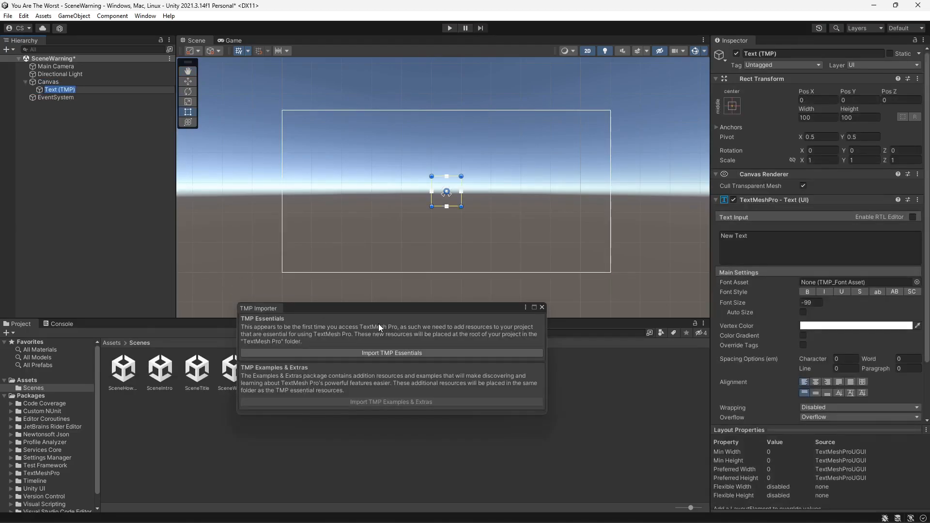
pyautogui.click(386, 354)
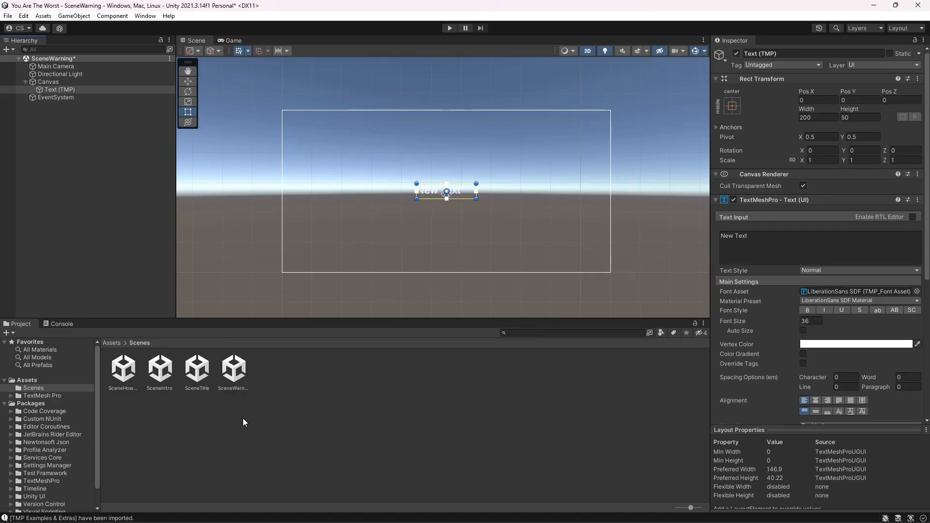
pyautogui.rightClick(56, 89)
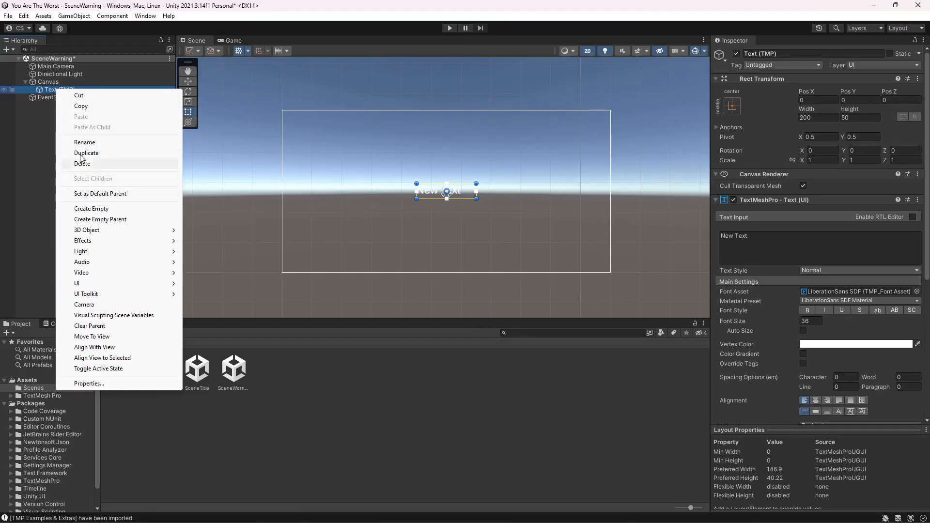
pyautogui.click(48, 90)
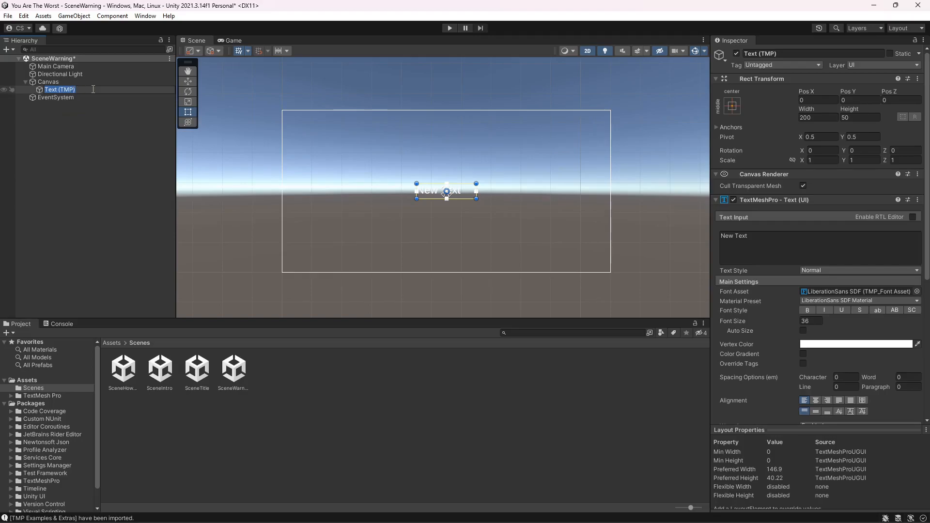
pyautogui.click(93, 112)
pyautogui.click(78, 88)
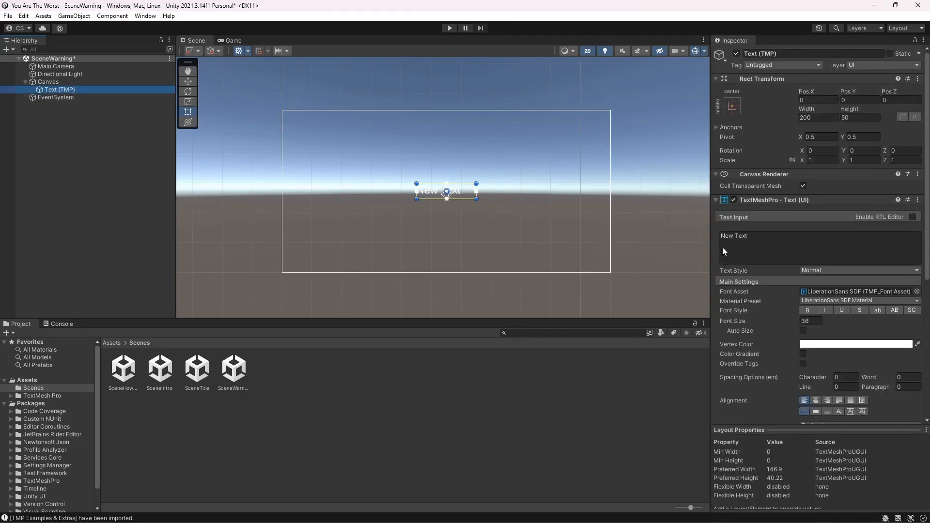
# - Replace the text object's content with "Warning"
pyautogui.click(753, 236)
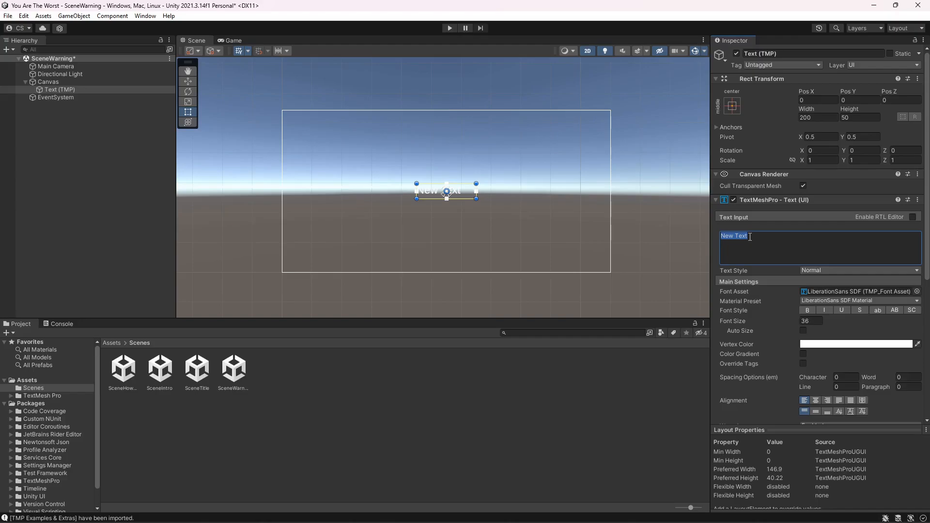
pyautogui.press('BackSpace')
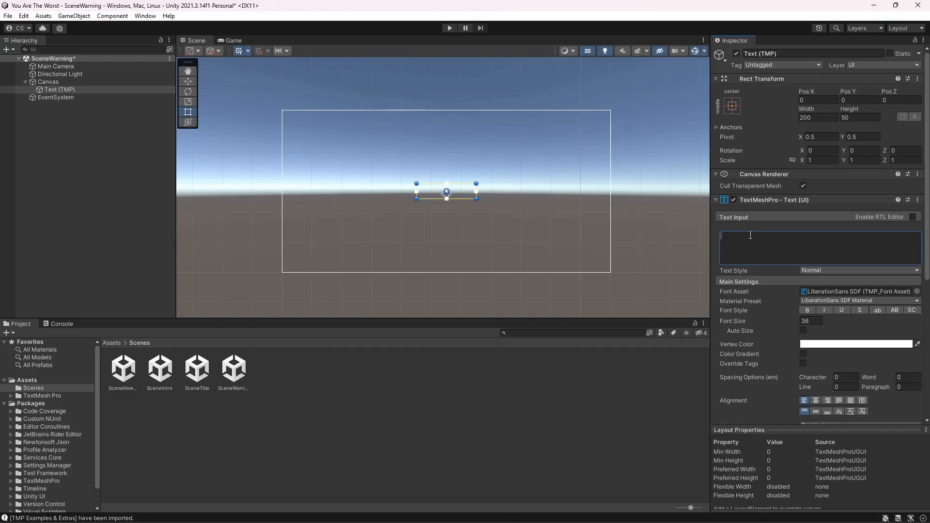
pyautogui.write('Warning')
# - Enlarge the text box to about 471 by 139 near the canvas top and set its font size to 100
pyautogui.moveTo(477, 202); pyautogui.dragTo(528, 165)
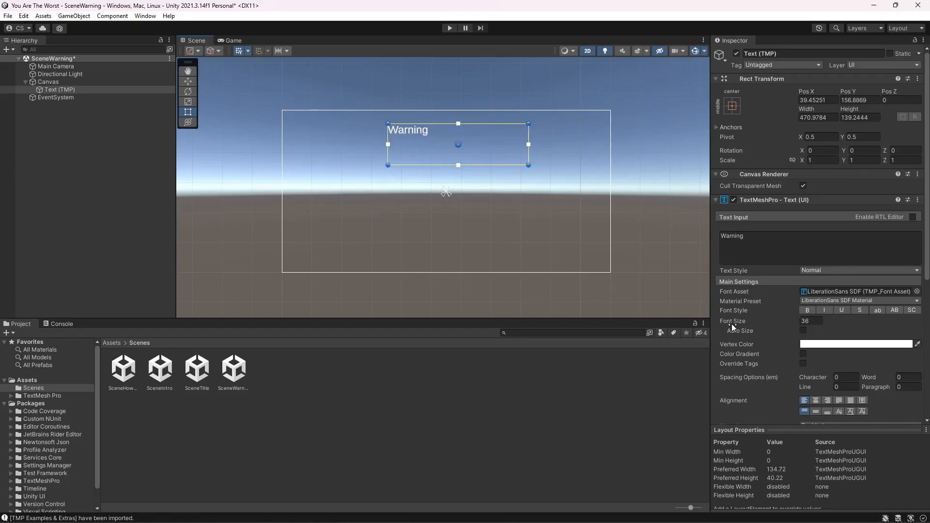
pyautogui.click(816, 320)
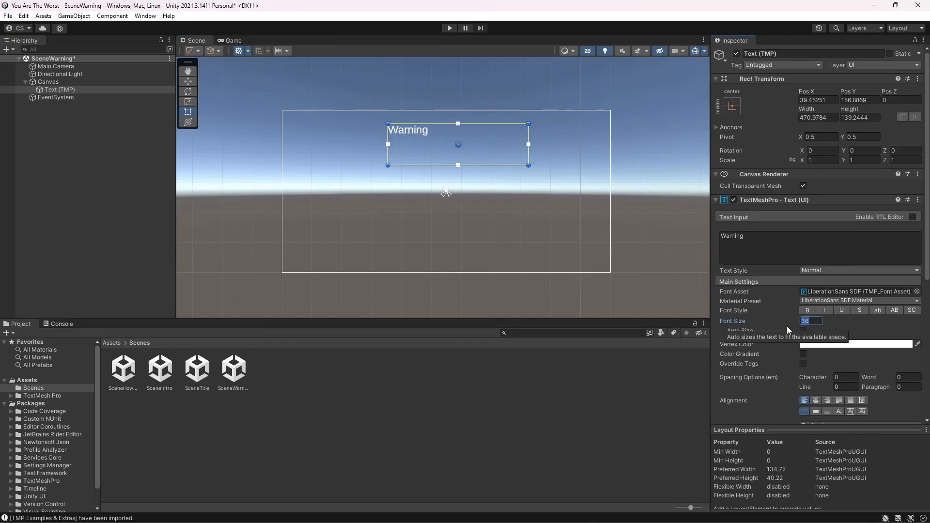
pyautogui.write('50')
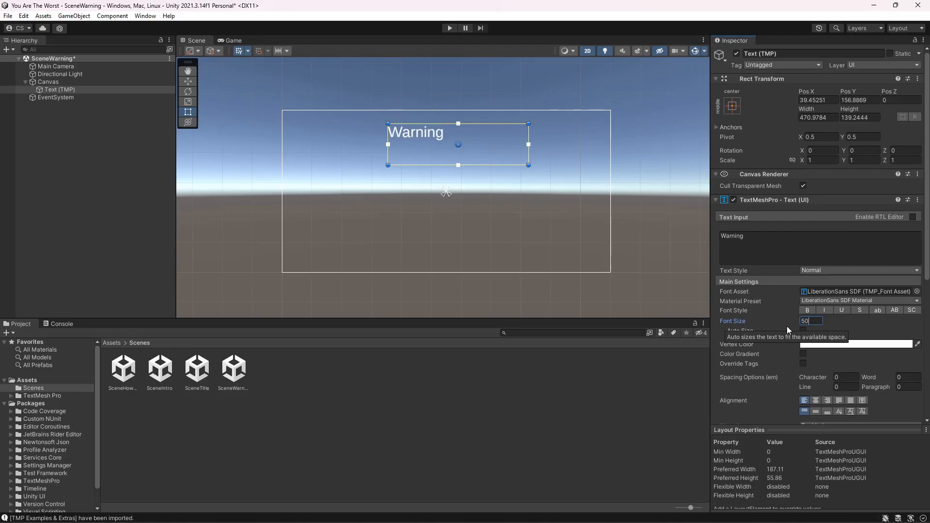
pyautogui.press('BackSpace')
pyautogui.press('BackSpace')
pyautogui.write('100')
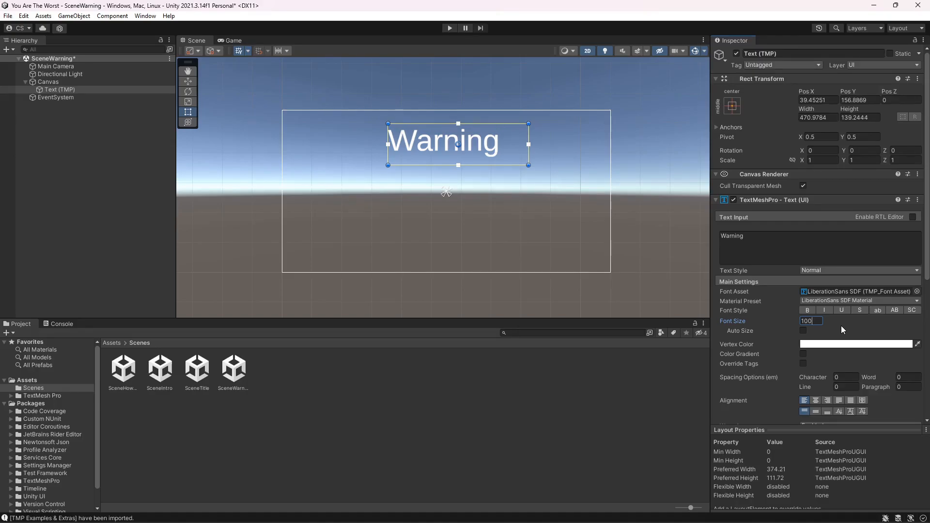
# - Center-align the Warning text, move its box to X 0, and check it in the Game view
pyautogui.click(815, 401)
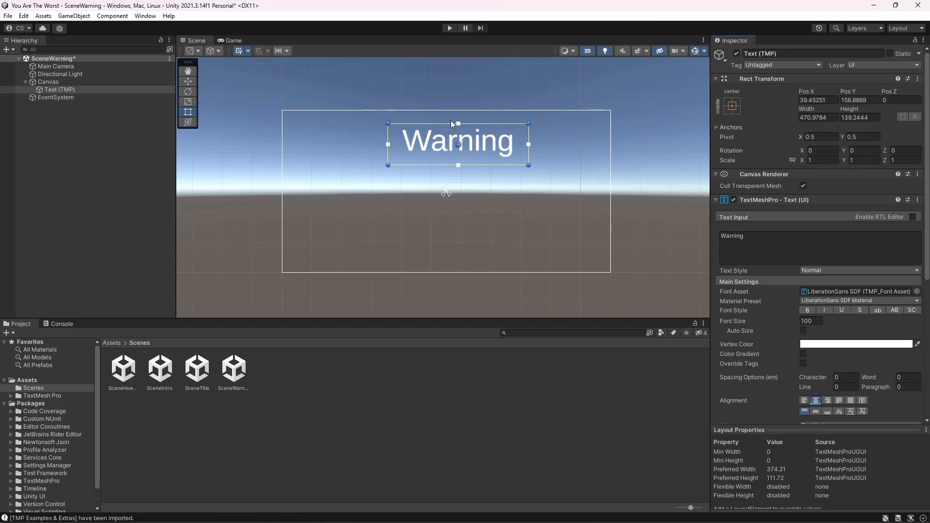
pyautogui.moveTo(458, 155); pyautogui.dragTo(446, 155)
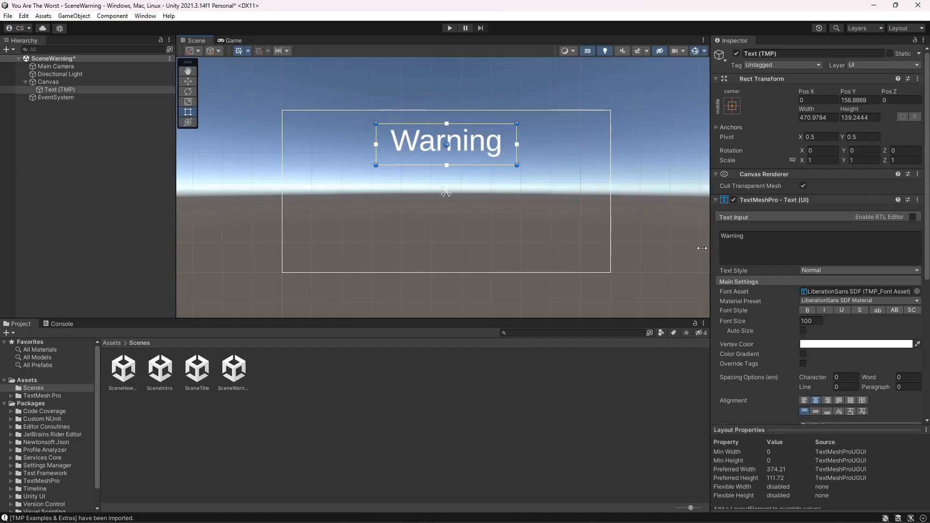
pyautogui.click(237, 40)
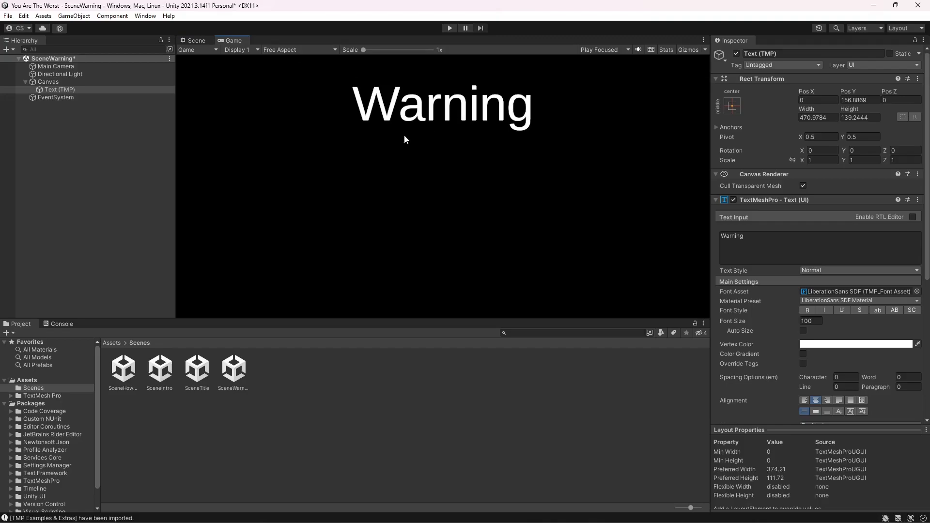
pyautogui.click(196, 40)
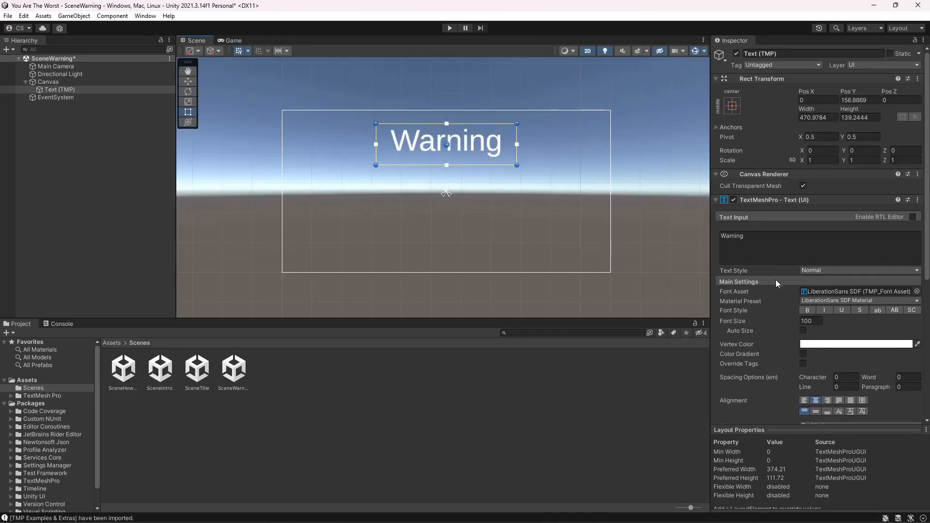
# - Duplicate the Warning text and change the copy's content to "This Game Has Offensive Scenarios"
pyautogui.rightClick(65, 92)
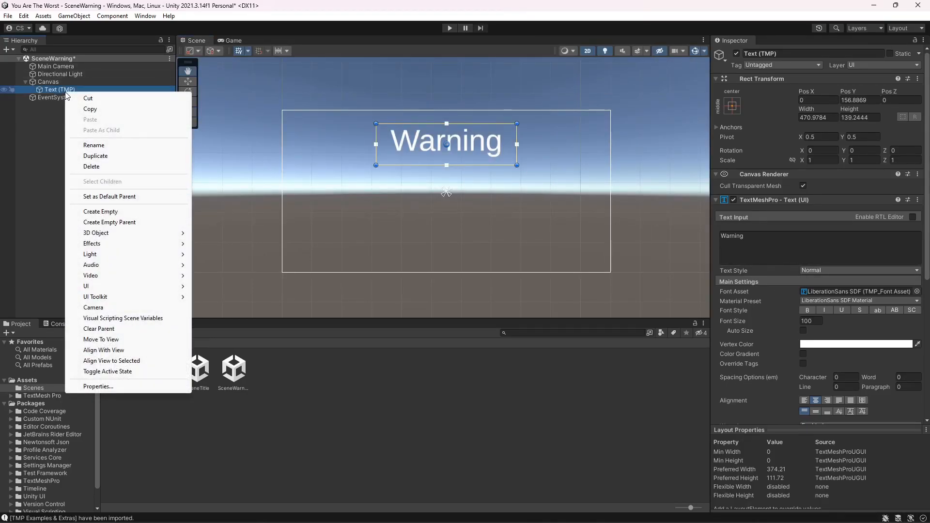
pyautogui.click(99, 155)
pyautogui.click(718, 240)
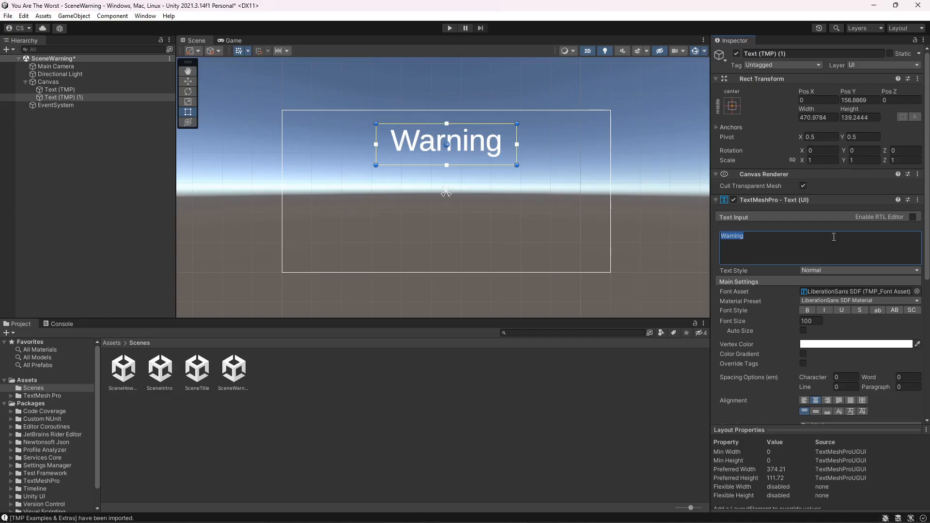
pyautogui.write('Thi')
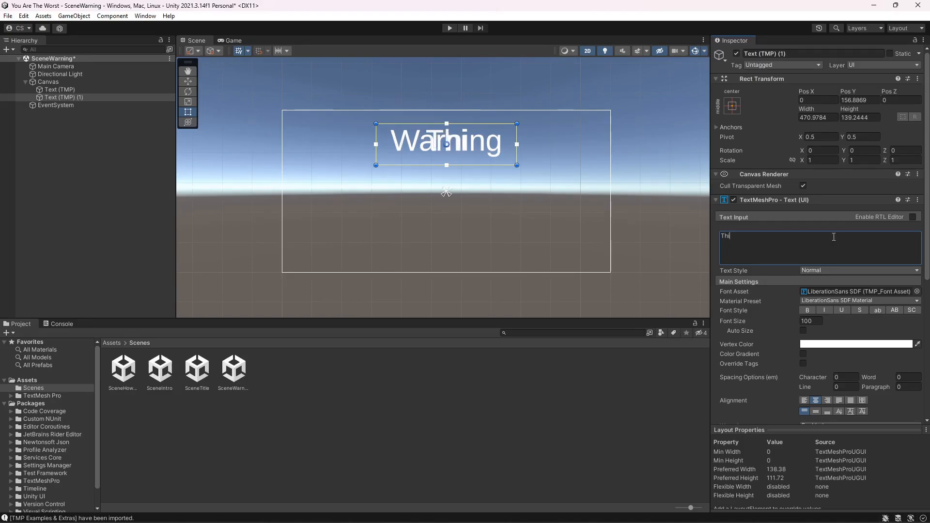
pyautogui.write('s Gam')
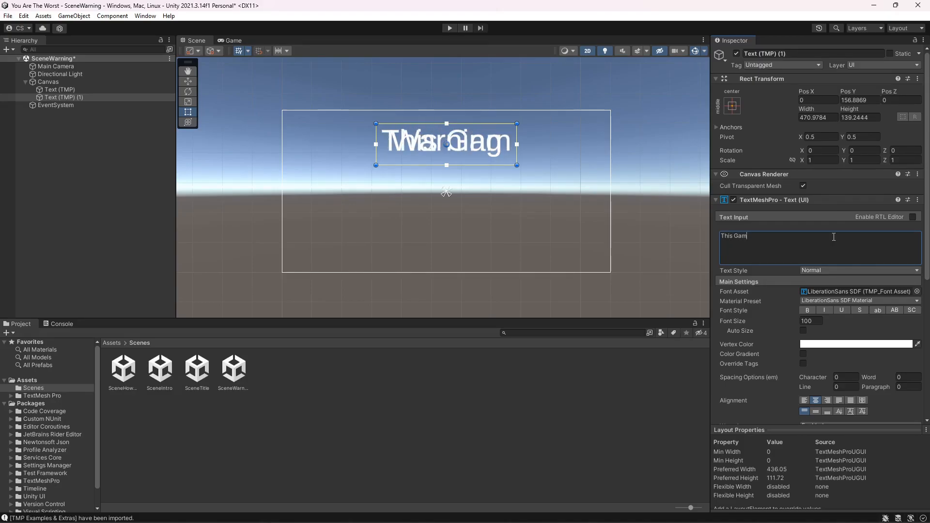
pyautogui.write('e Has')
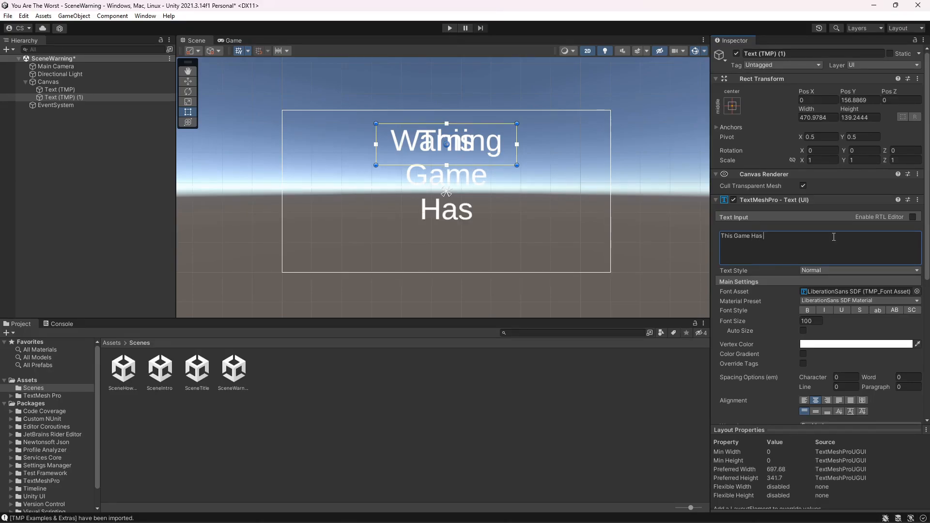
pyautogui.write(' Off')
pyautogui.write('is')
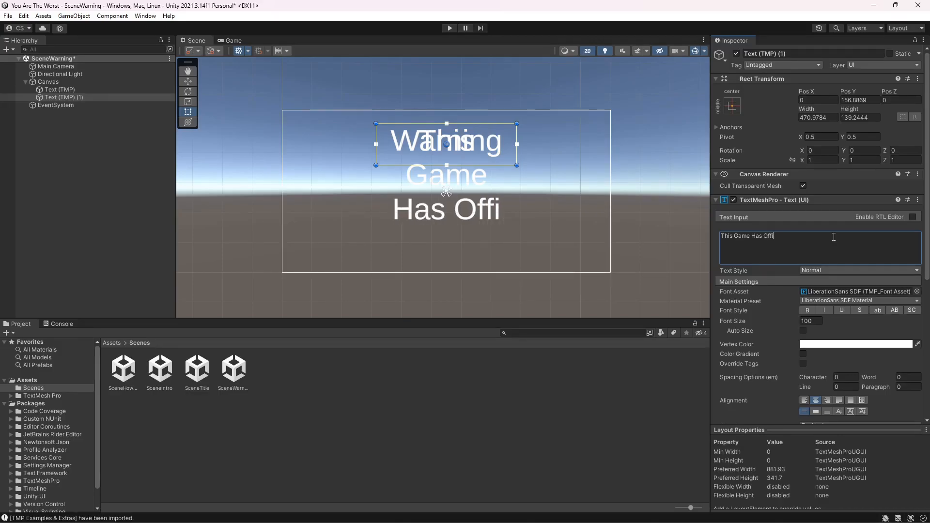
pyautogui.press('BackSpace')
pyautogui.press('BackSpace')
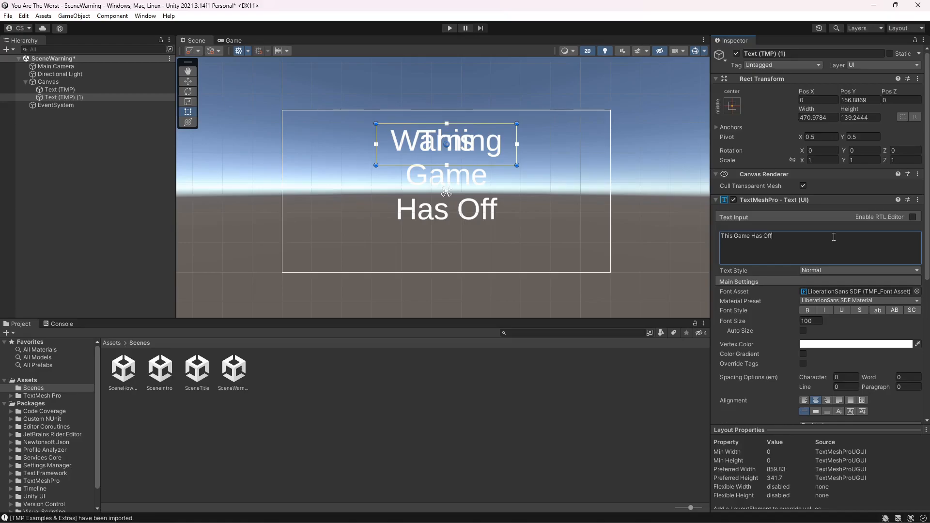
pyautogui.write('en')
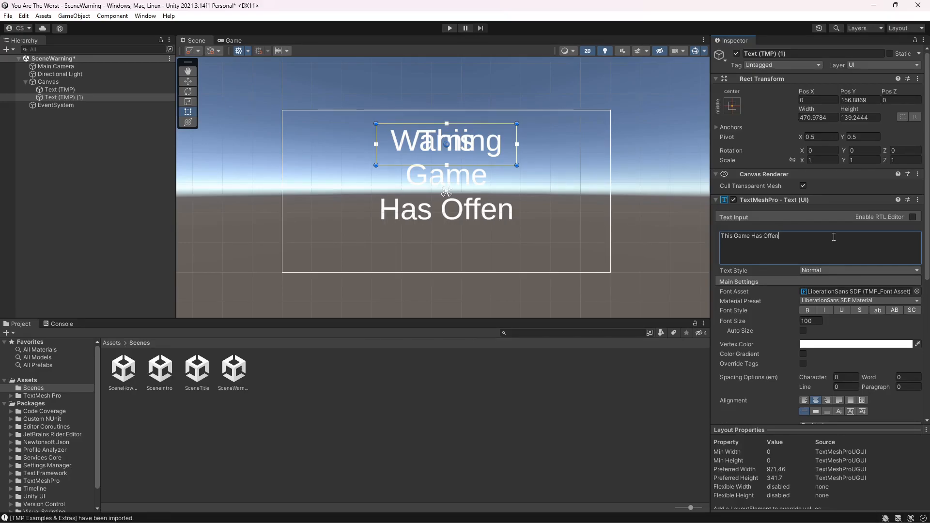
pyautogui.write('sive')
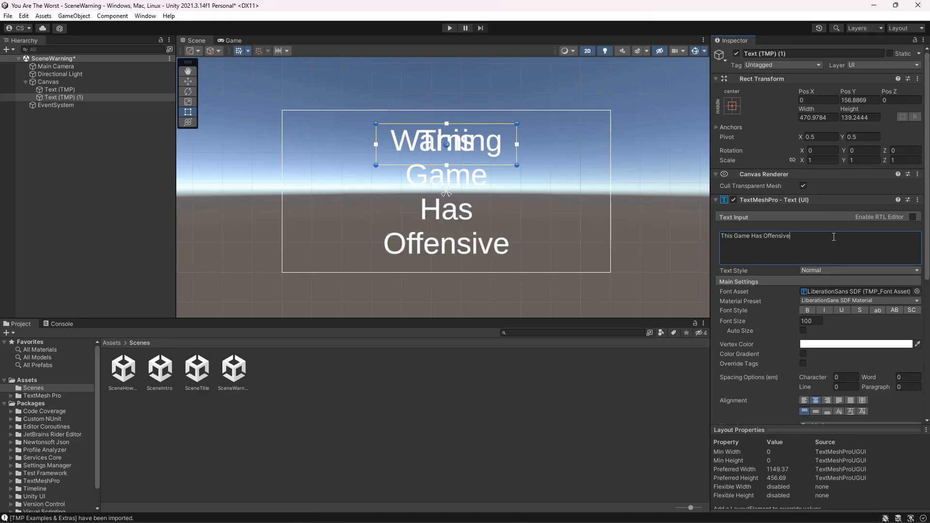
pyautogui.write(' scenarios')
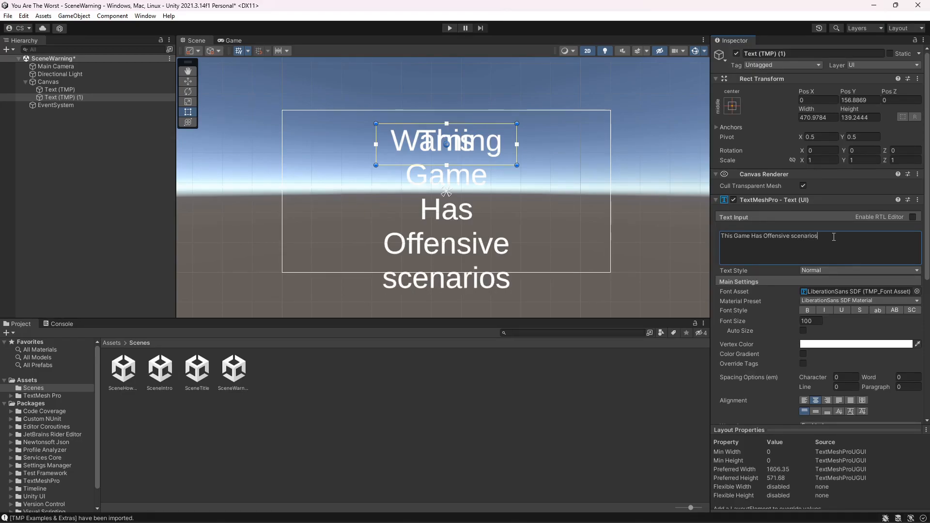
pyautogui.press('Left')
pyautogui.press('Left')
pyautogui.press('Left')
pyautogui.press('BackSpace')
pyautogui.write('S')
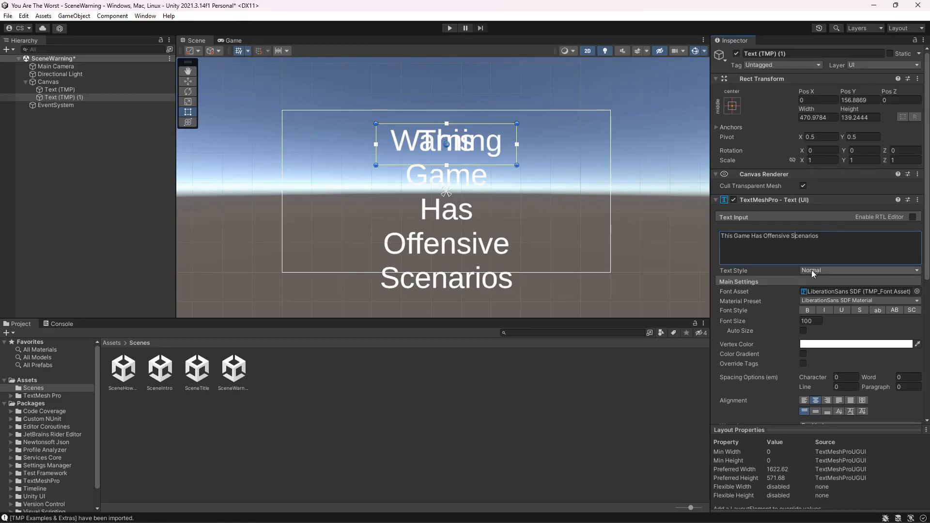
# - Set the duplicated text's font size to 80
pyautogui.click(813, 320)
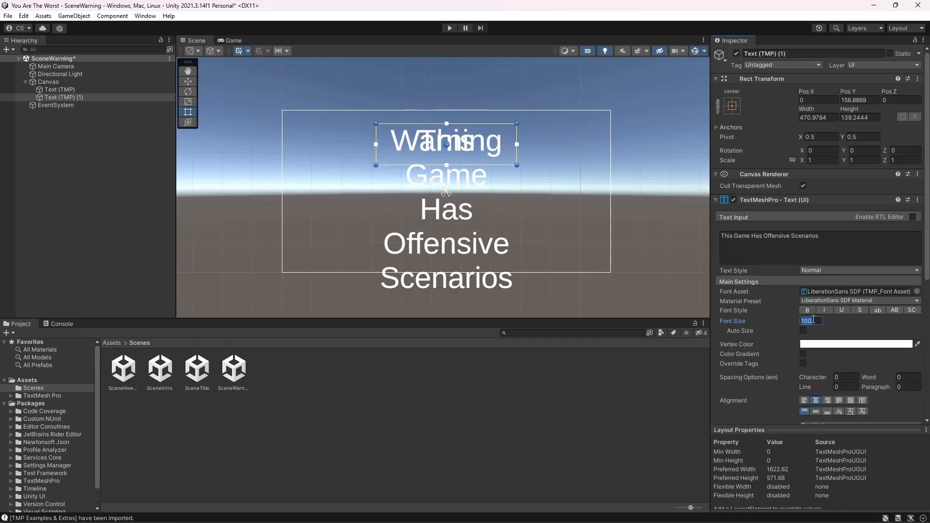
pyautogui.write('80')
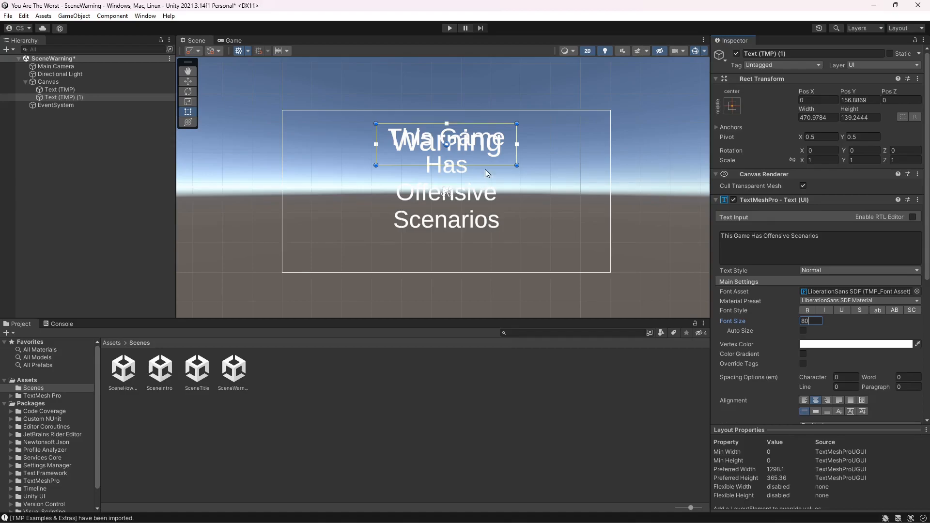
# - Resize the offensive-content text box to about 531 by 357 below the title, set its font size to 70, and preview the Game view
pyautogui.moveTo(517, 165); pyautogui.dragTo(534, 229)
pyautogui.moveTo(482, 173); pyautogui.dragTo(473, 211)
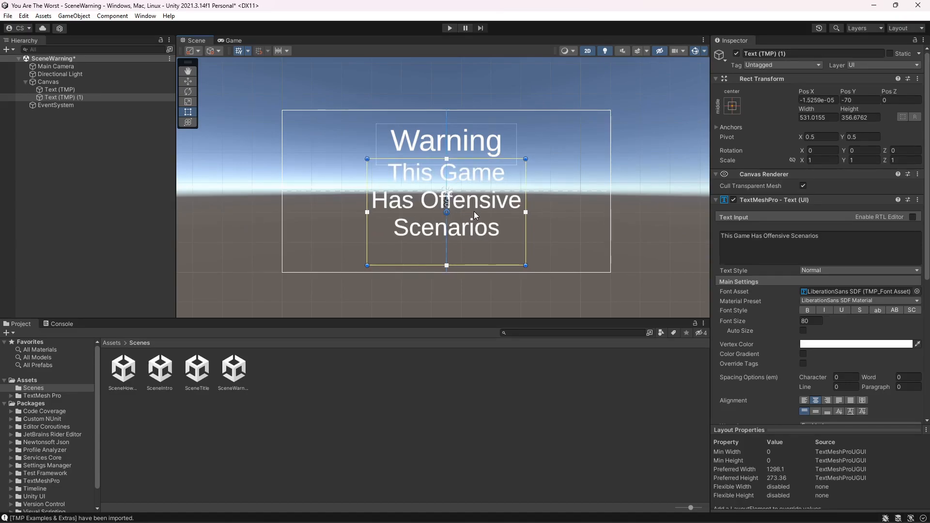
pyautogui.click(808, 321)
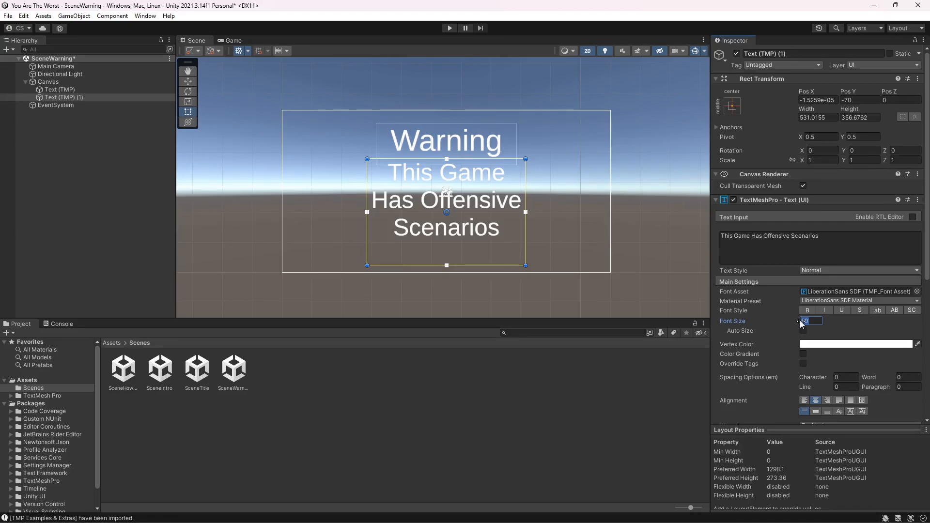
pyautogui.write('70')
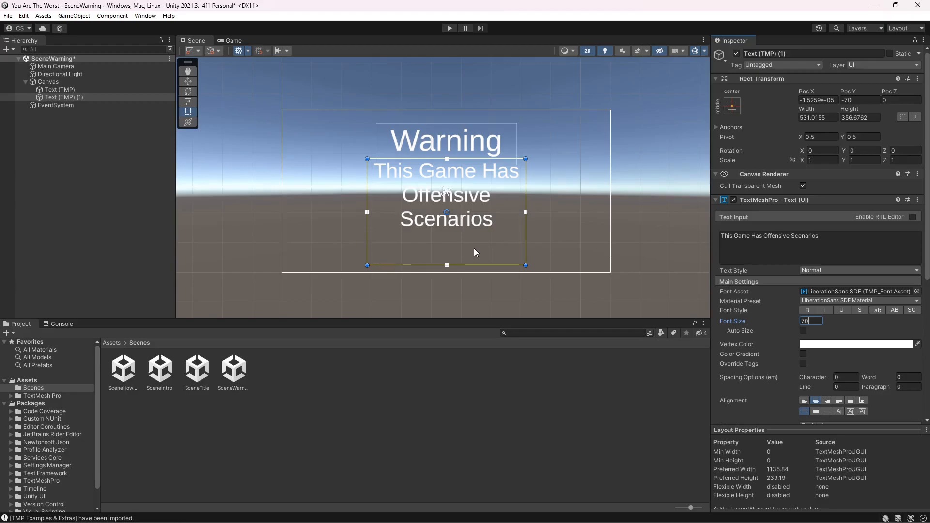
pyautogui.click(229, 41)
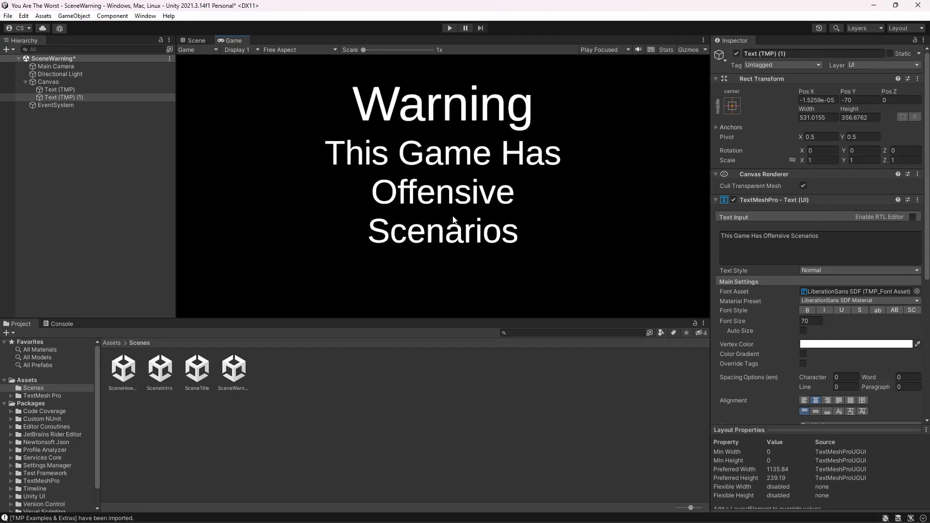
pyautogui.click(191, 41)
# - Reduce the offensive-content text's font size to 60 and check the result in the Game view
pyautogui.click(807, 321)
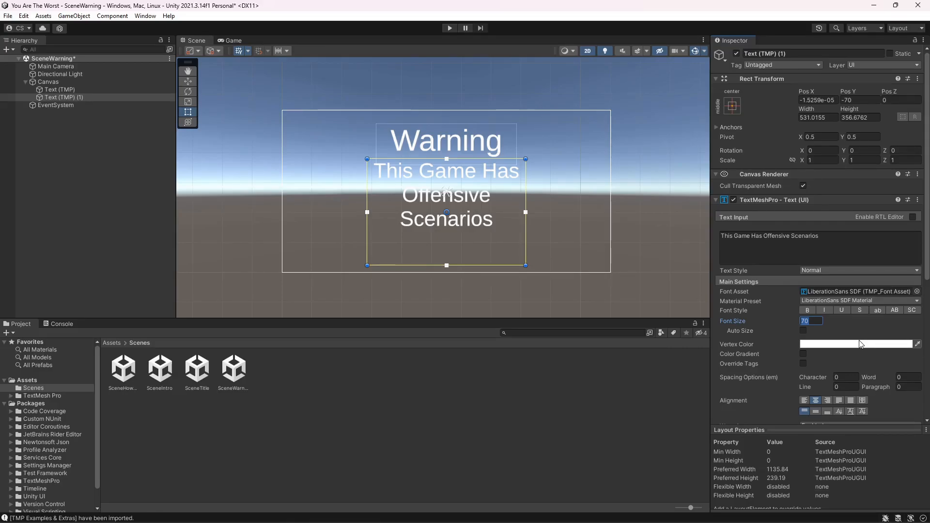
pyautogui.write('60')
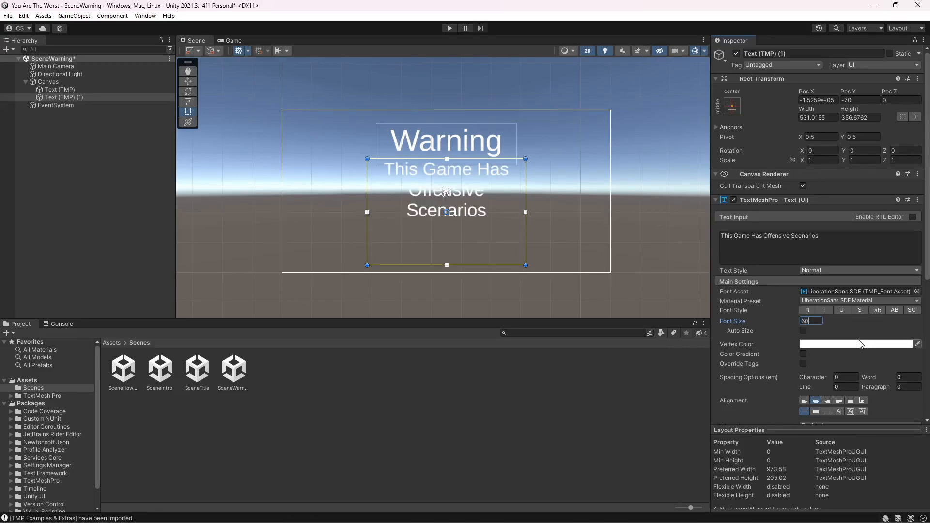
pyautogui.click(231, 41)
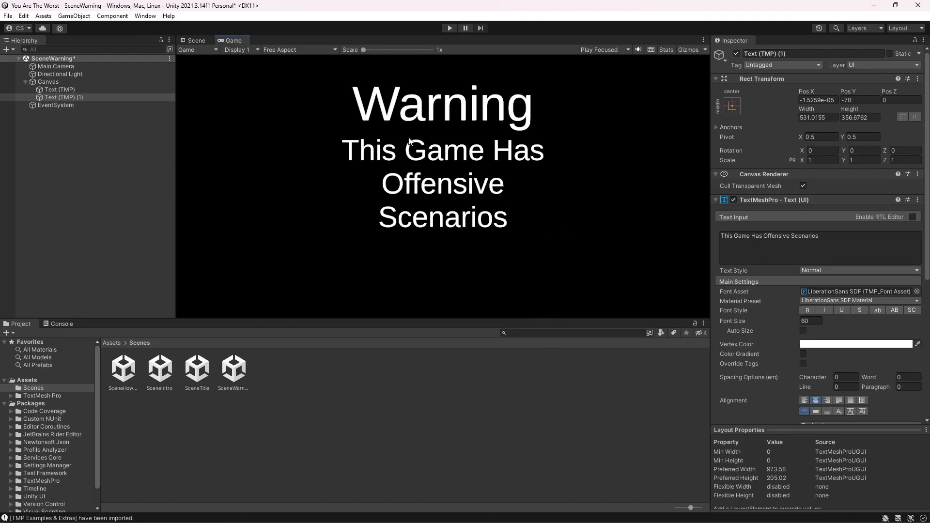
pyautogui.click(197, 40)
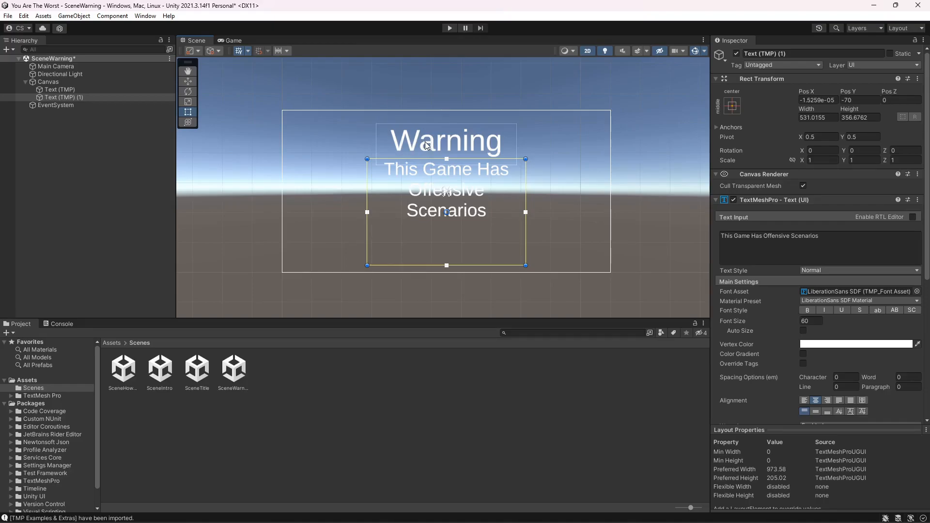
# - Set the Warning title's font size to 150, enlarge its box to about 734 by 170 at Y 175, and check the Game view
pyautogui.click(89, 89)
pyautogui.click(799, 320)
pyautogui.write('150')
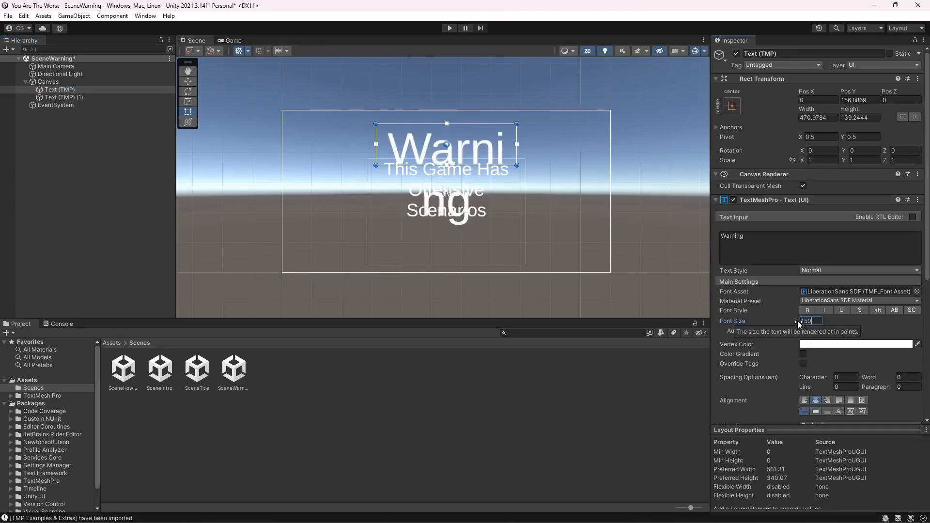
pyautogui.moveTo(517, 165); pyautogui.dragTo(595, 176)
pyautogui.moveTo(534, 143); pyautogui.dragTo(460, 132)
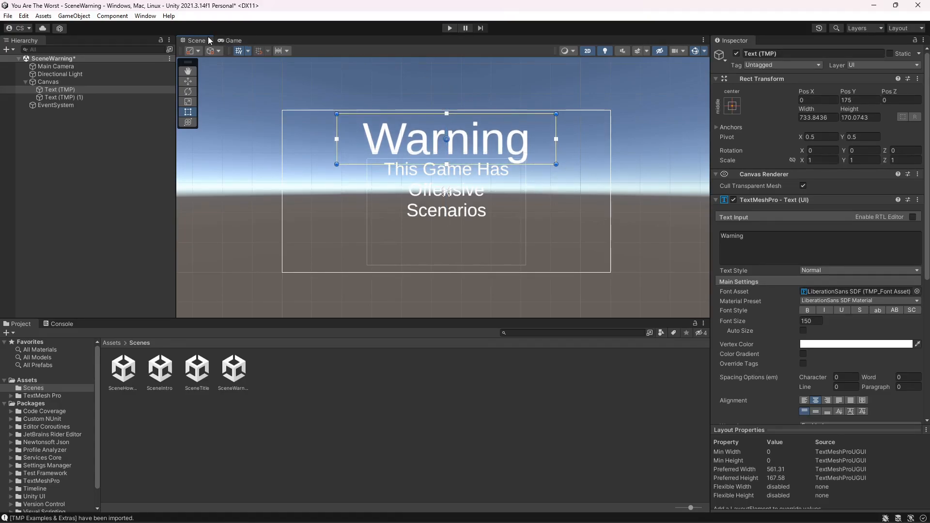
pyautogui.click(231, 40)
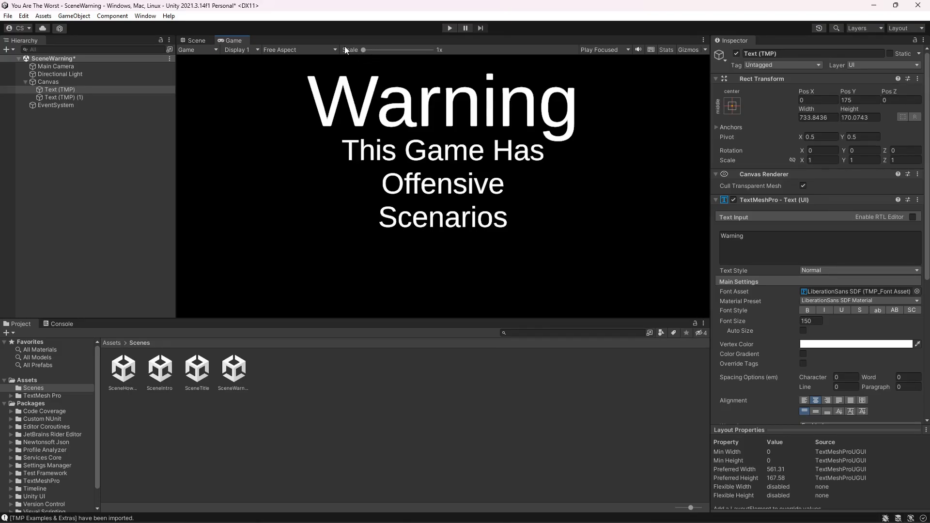
pyautogui.click(203, 42)
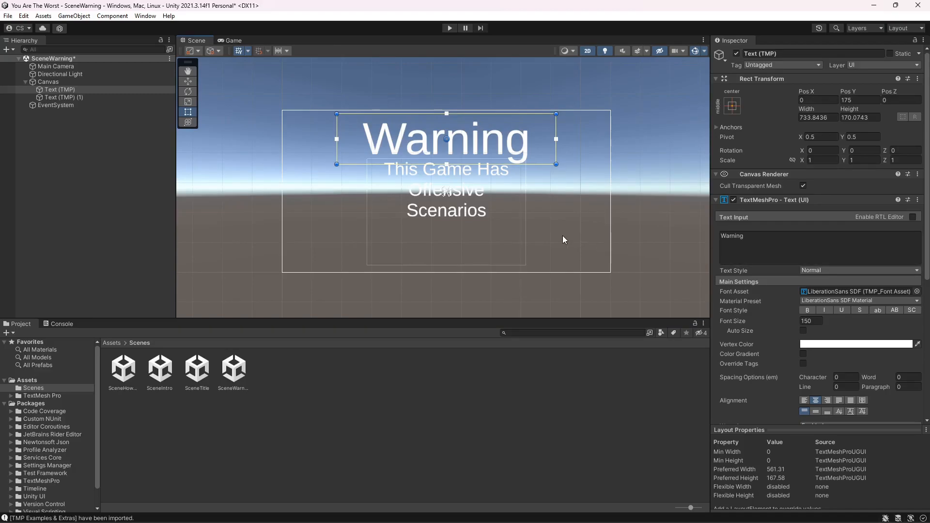
# - Duplicate the offensive-content text and change the copy's content to "Play At Your Own Risk"
pyautogui.click(467, 208)
pyautogui.click(68, 98)
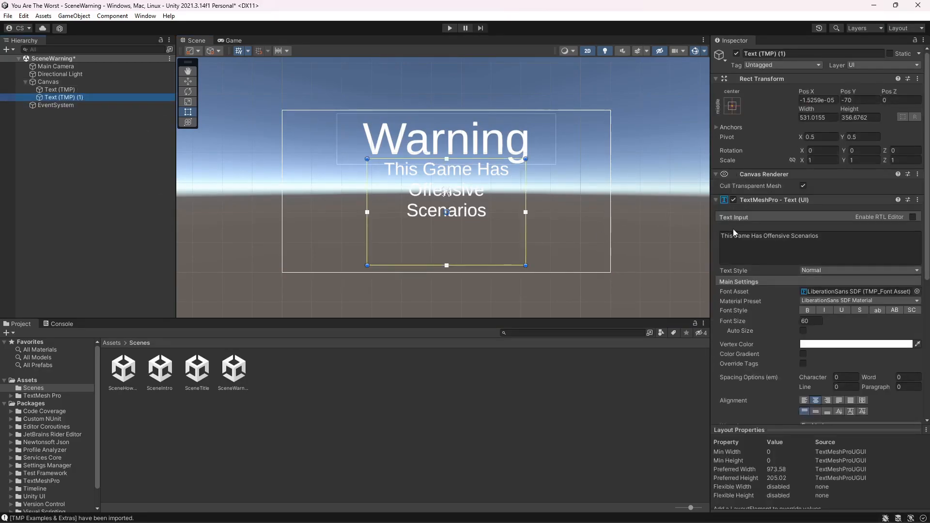
pyautogui.rightClick(65, 97)
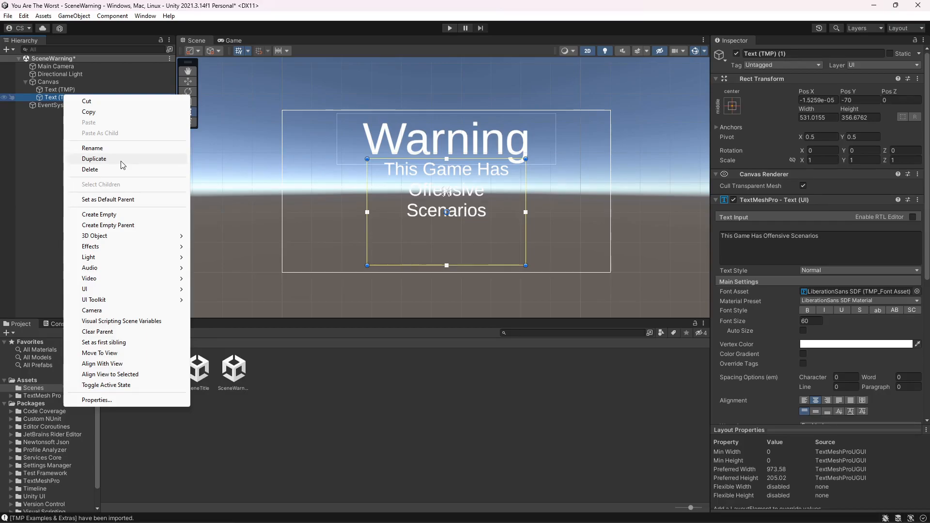
pyautogui.click(121, 161)
pyautogui.hotkey('ctrl', 'a')
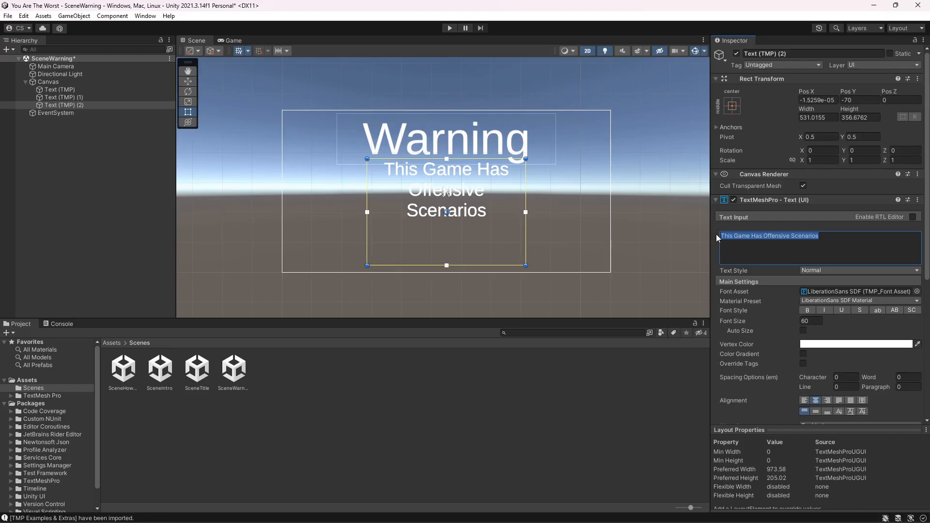
pyautogui.write('Pla')
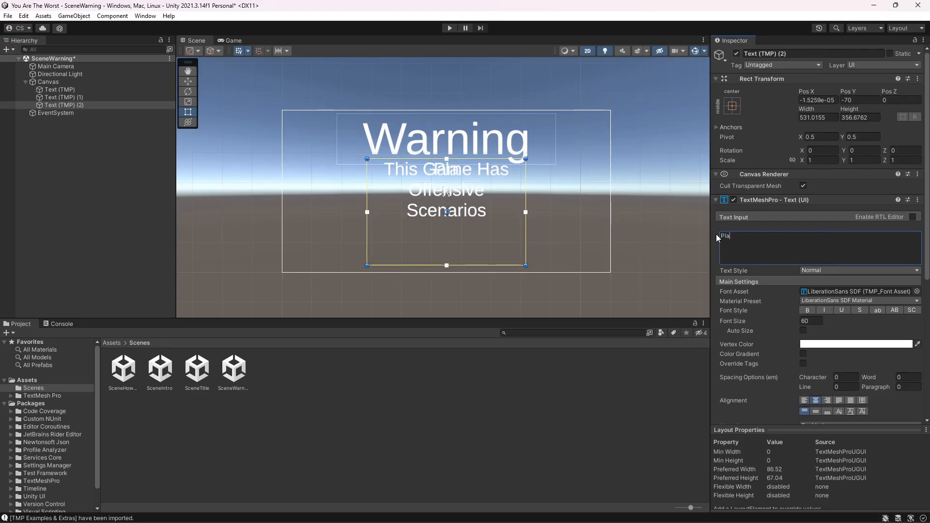
pyautogui.write('y At')
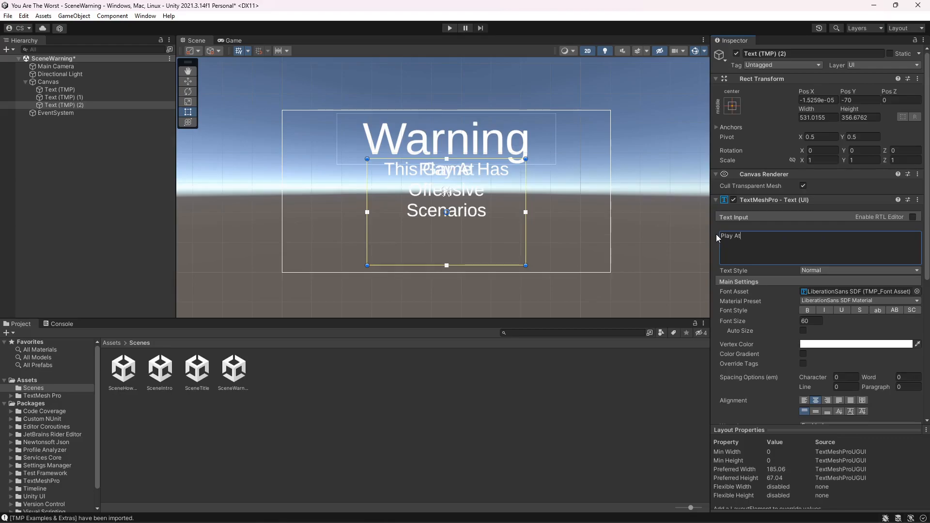
pyautogui.write(' Y')
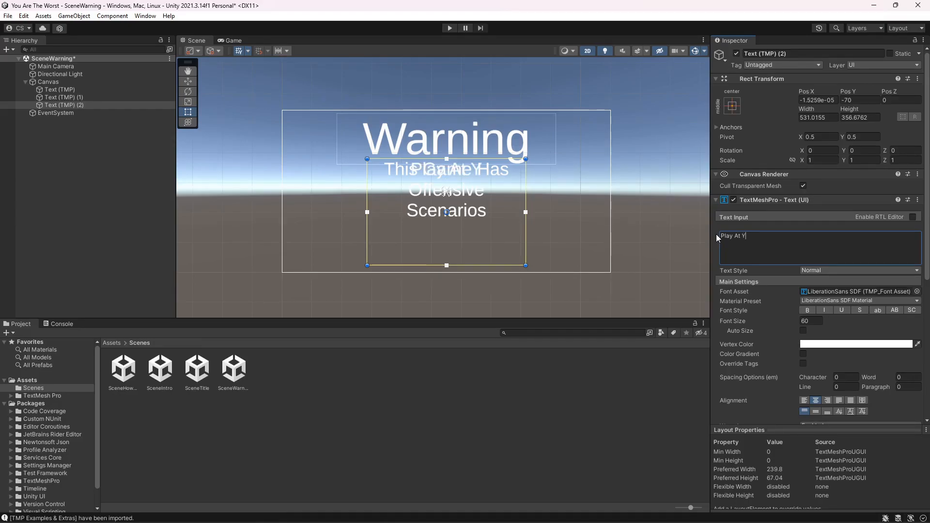
pyautogui.write('our')
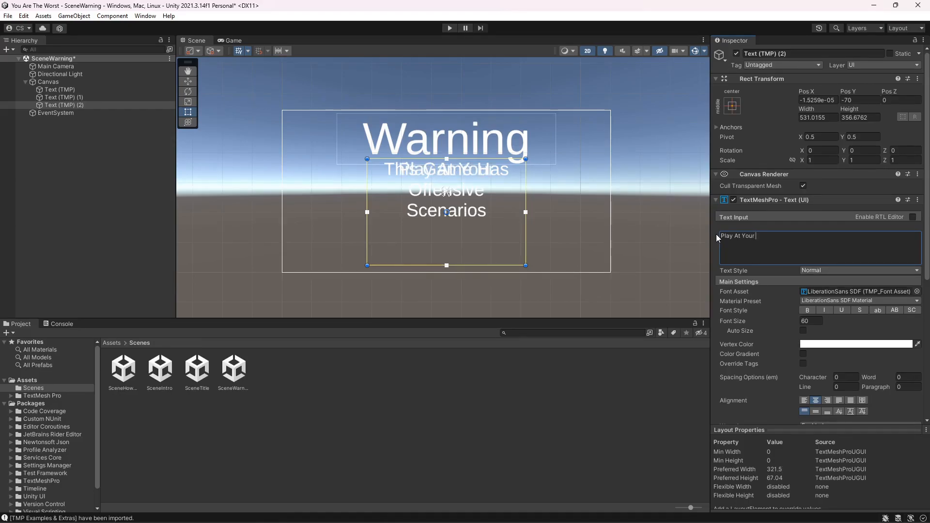
pyautogui.write(' Own ')
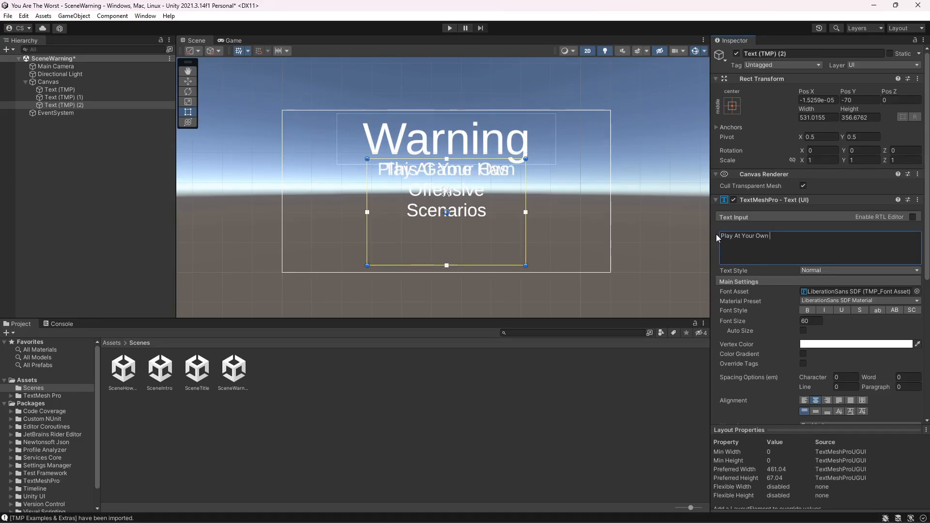
pyautogui.write('Risk')
# - Move the Play At Your Own Risk text below the notice, set its font size to 40, and check the Game view
pyautogui.moveTo(452, 191); pyautogui.dragTo(455, 255)
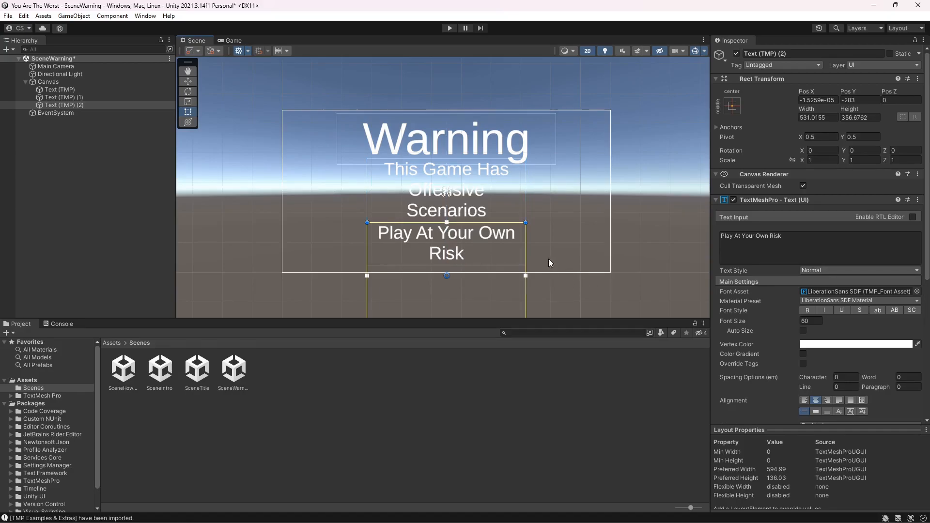
pyautogui.scroll(-3, 555, 260)
pyautogui.moveTo(449, 275); pyautogui.dragTo(449, 225)
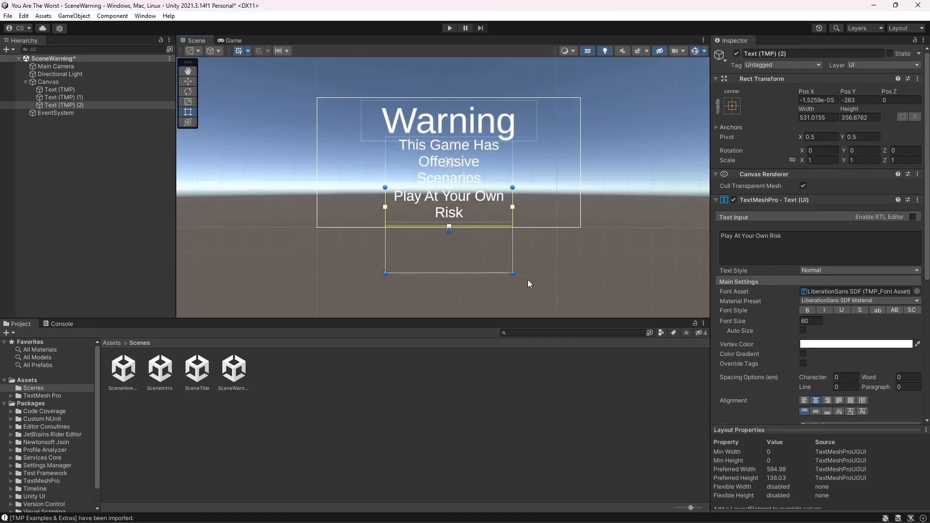
pyautogui.moveTo(551, 280); pyautogui.dragTo(548, 344, button='middle')
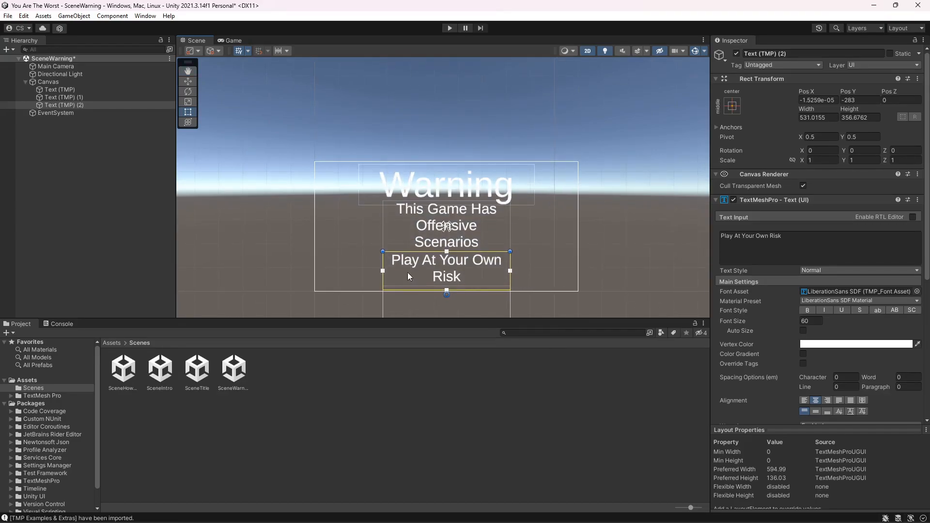
pyautogui.click(797, 321)
pyautogui.write('40')
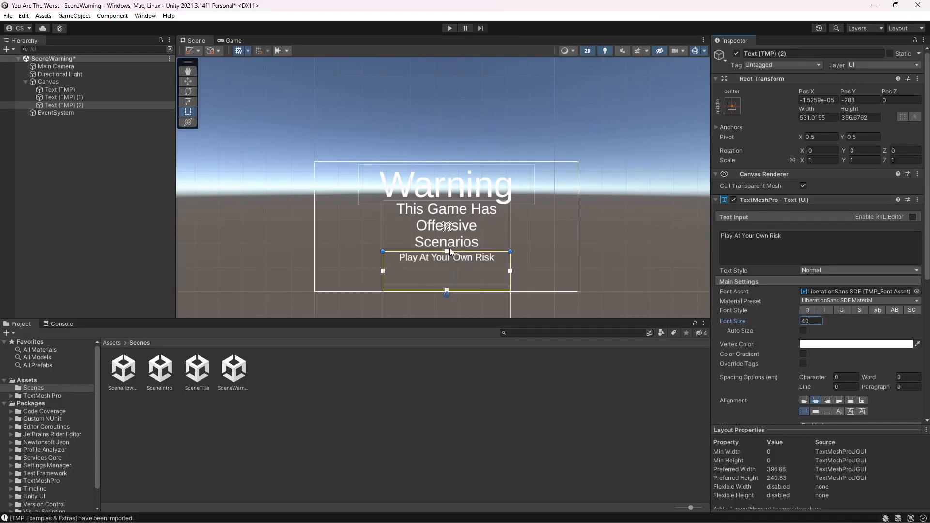
pyautogui.moveTo(449, 250); pyautogui.dragTo(445, 255)
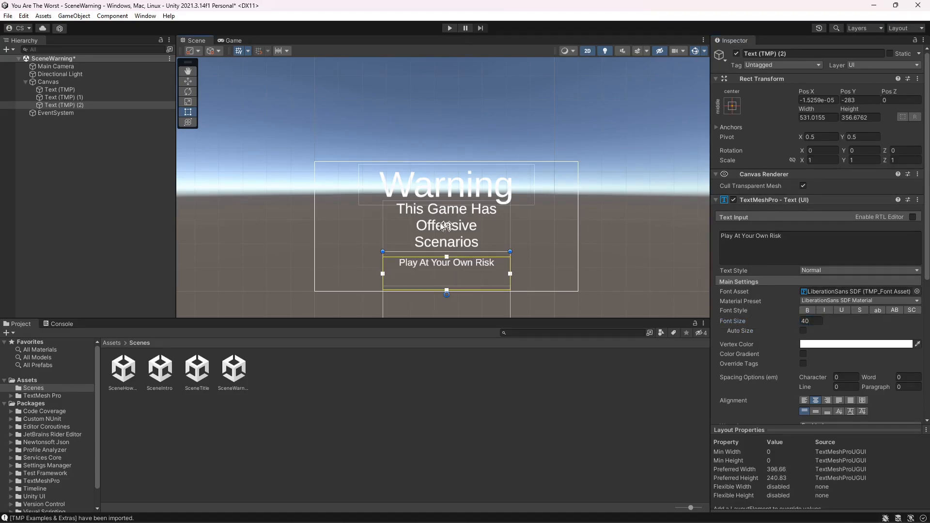
pyautogui.click(231, 40)
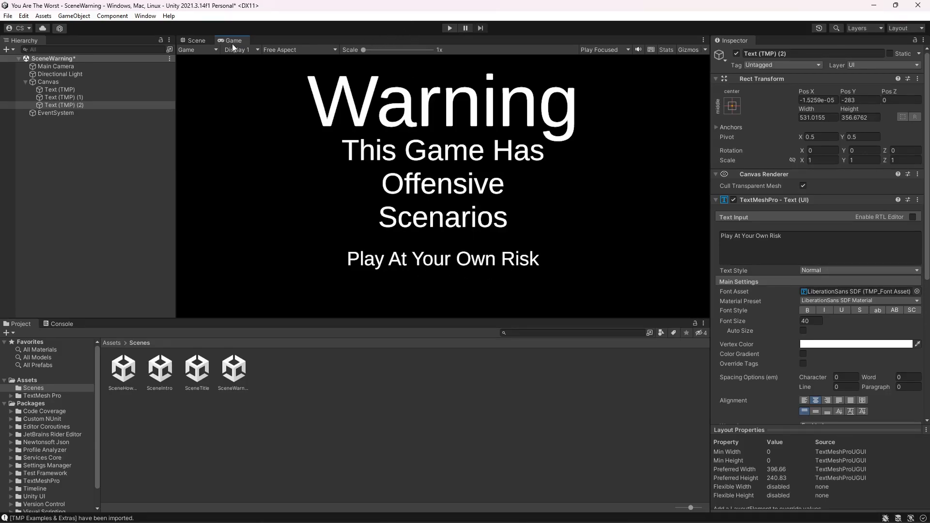
pyautogui.click(197, 40)
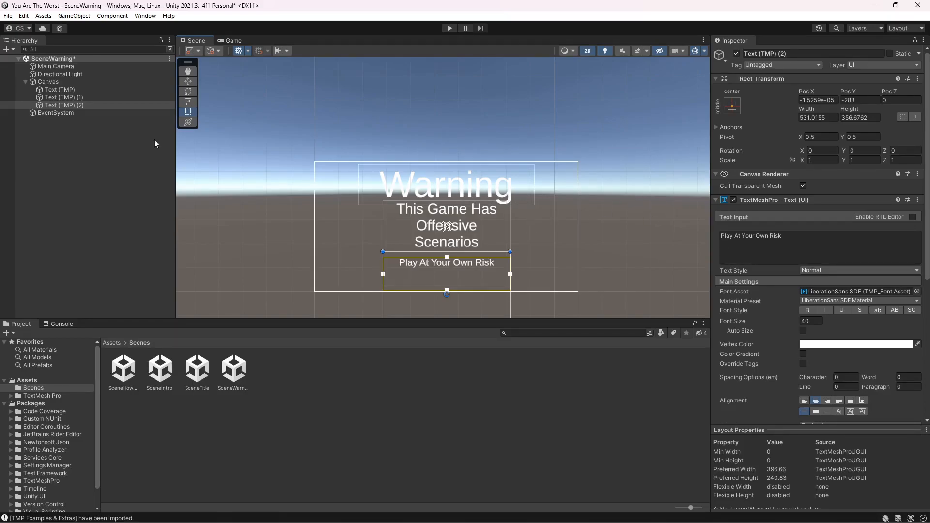
# - Set the Warning title's vertex color to red FD0000
pyautogui.click(44, 89)
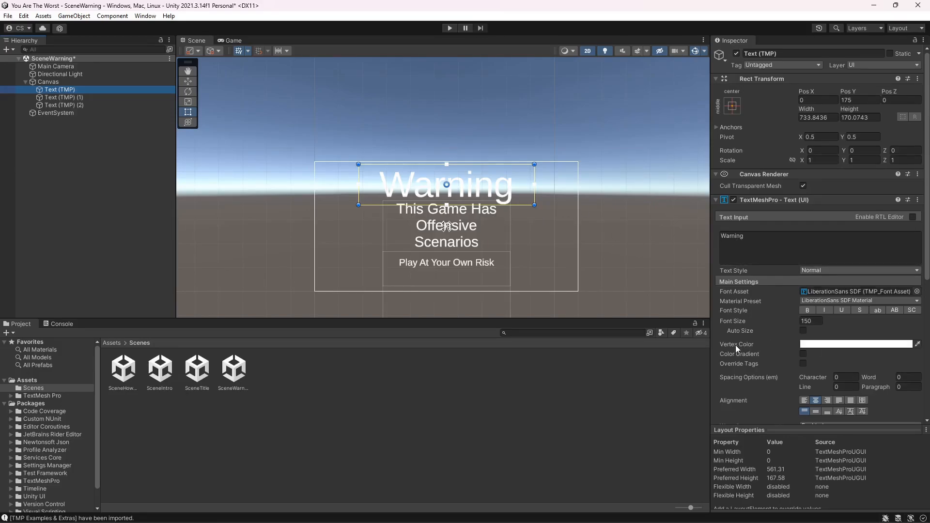
pyautogui.click(806, 344)
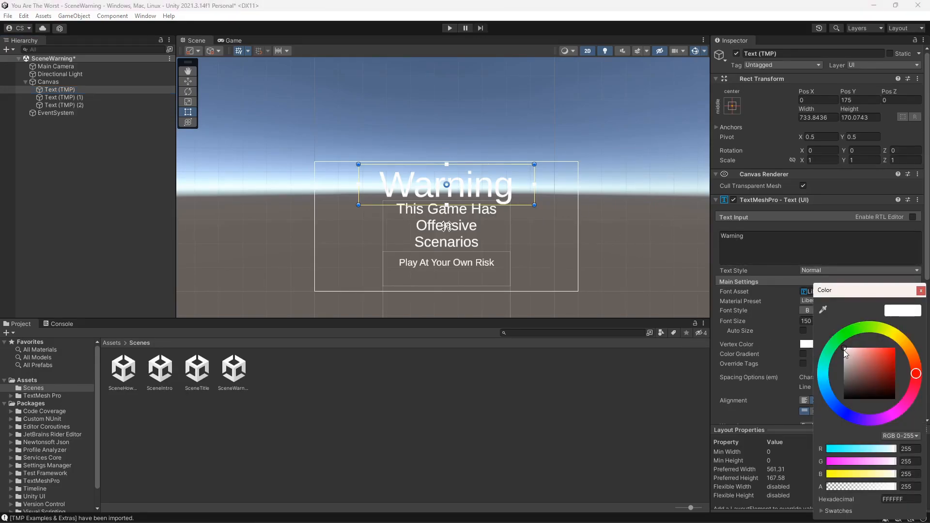
pyautogui.moveTo(844, 350); pyautogui.dragTo(898, 347)
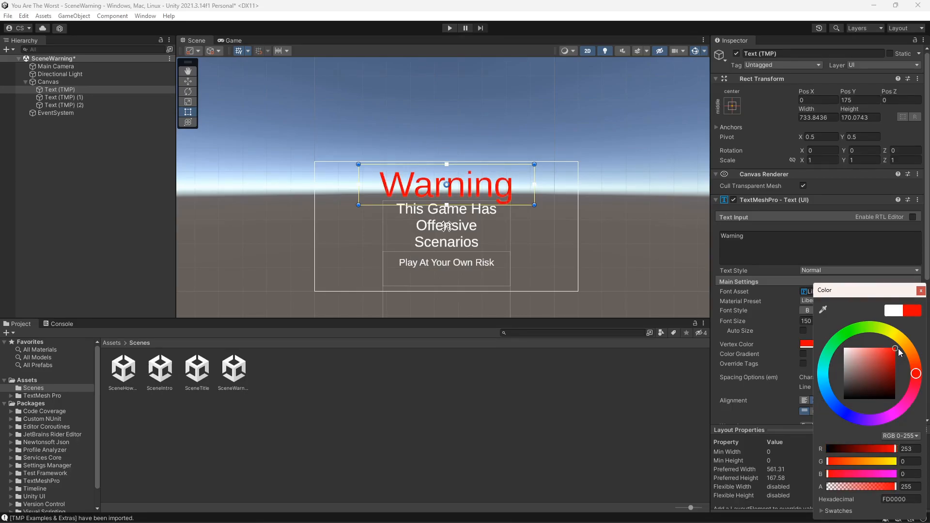
pyautogui.click(921, 290)
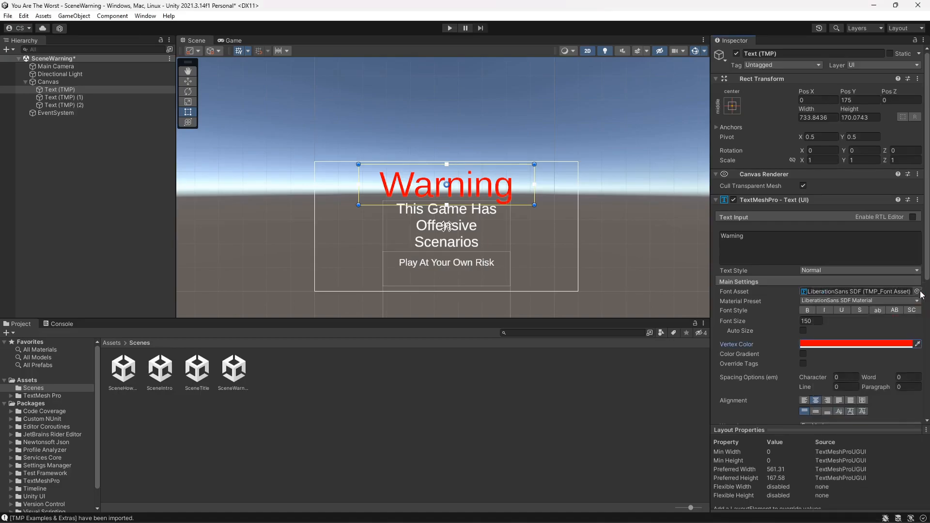
# - Enable Color Gradient on the Warning title and set its top-left corner colour to grey 666565
pyautogui.click(805, 355)
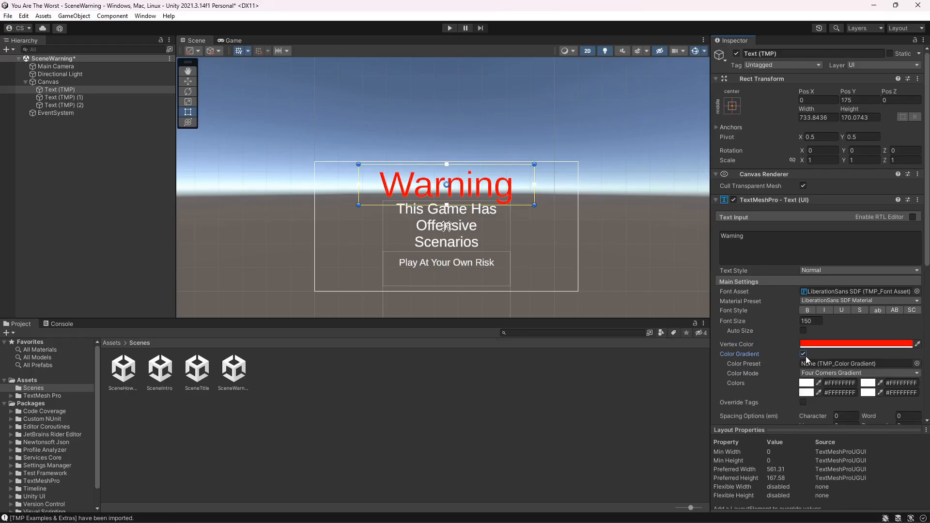
pyautogui.click(805, 383)
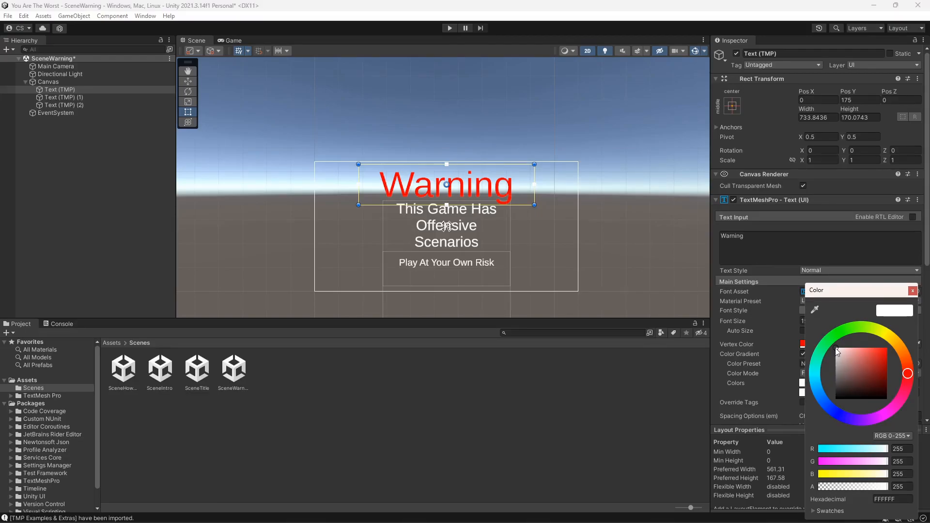
pyautogui.moveTo(838, 350)
pyautogui.mouseDown()
pyautogui.moveTo(867, 371)
pyautogui.moveTo(879, 391)
pyautogui.moveTo(840, 364)
pyautogui.moveTo(890, 408)
pyautogui.moveTo(850, 380)
pyautogui.moveTo(836, 391)
pyautogui.moveTo(837, 379)
pyautogui.mouseUp()
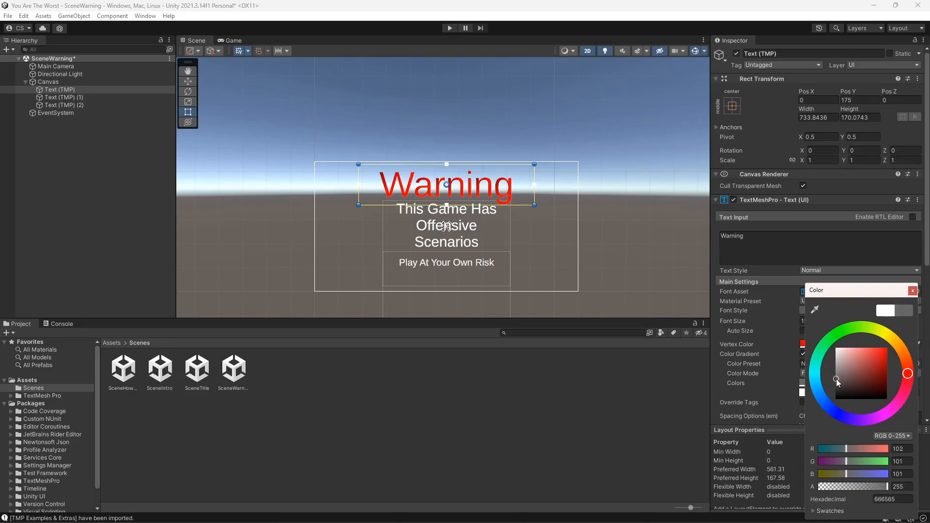
pyautogui.click(913, 291)
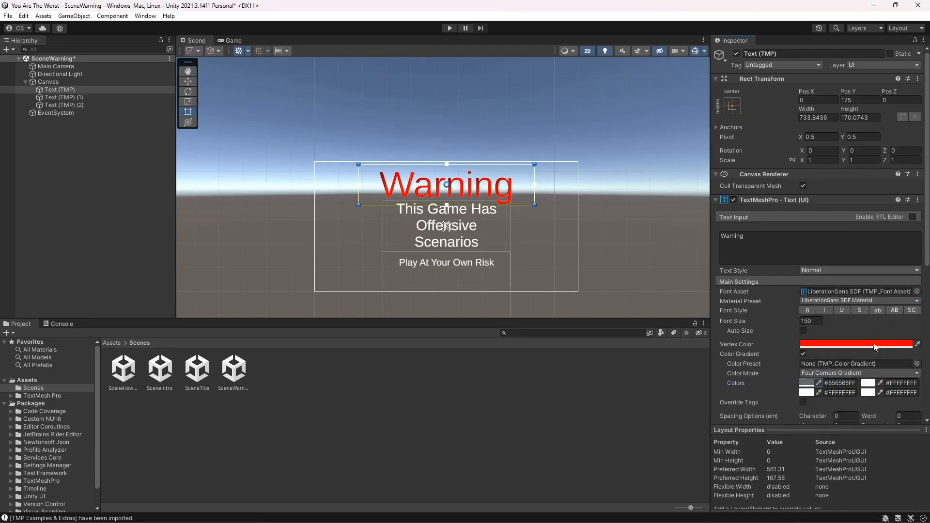
# - Set the Warning title's top-right gradient corner to light grey CACACA and check the result in the Game view
pyautogui.click(868, 382)
pyautogui.moveTo(845, 348)
pyautogui.mouseDown()
pyautogui.moveTo(859, 348)
pyautogui.moveTo(872, 371)
pyautogui.moveTo(871, 356)
pyautogui.moveTo(845, 374)
pyautogui.moveTo(843, 359)
pyautogui.mouseUp()
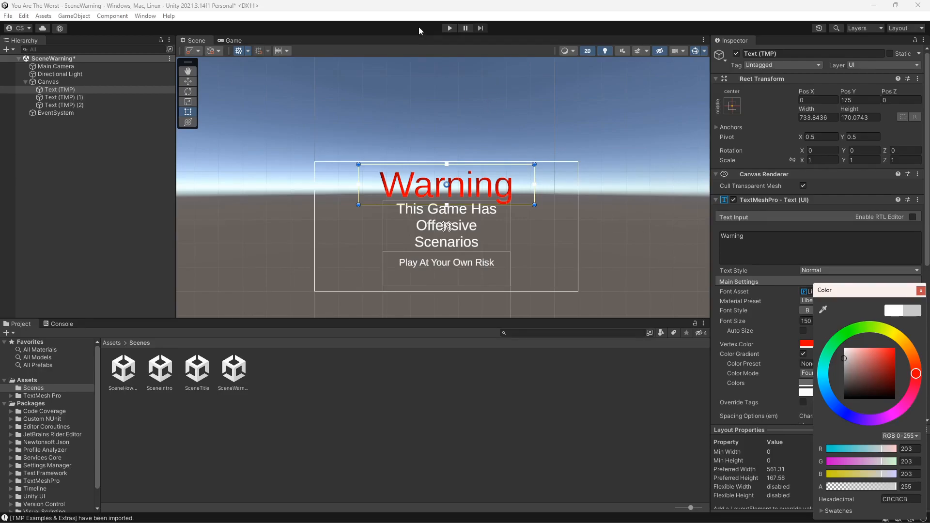
pyautogui.click(233, 40)
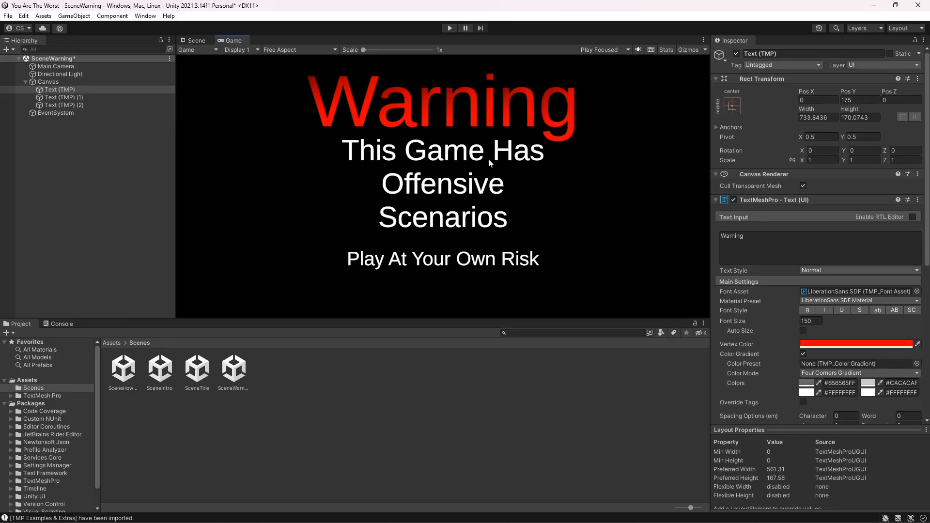
pyautogui.click(204, 39)
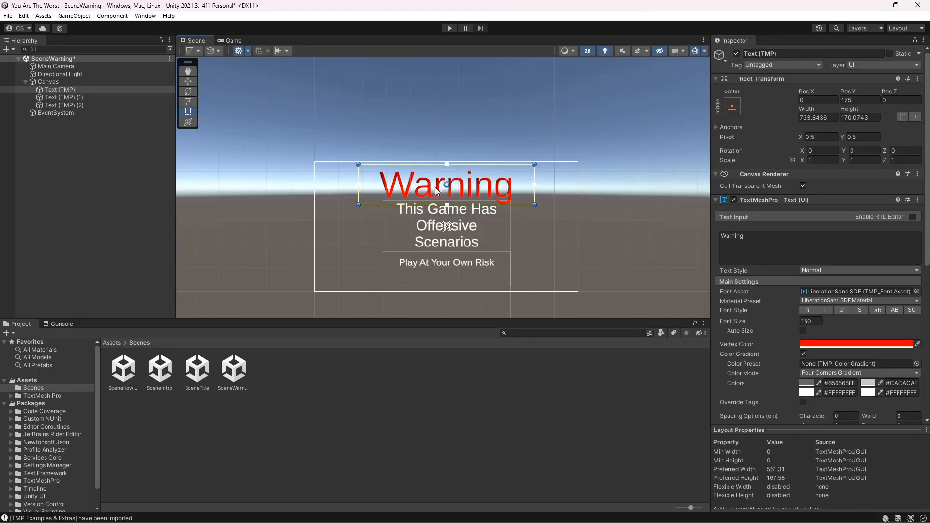
pyautogui.click(917, 291)
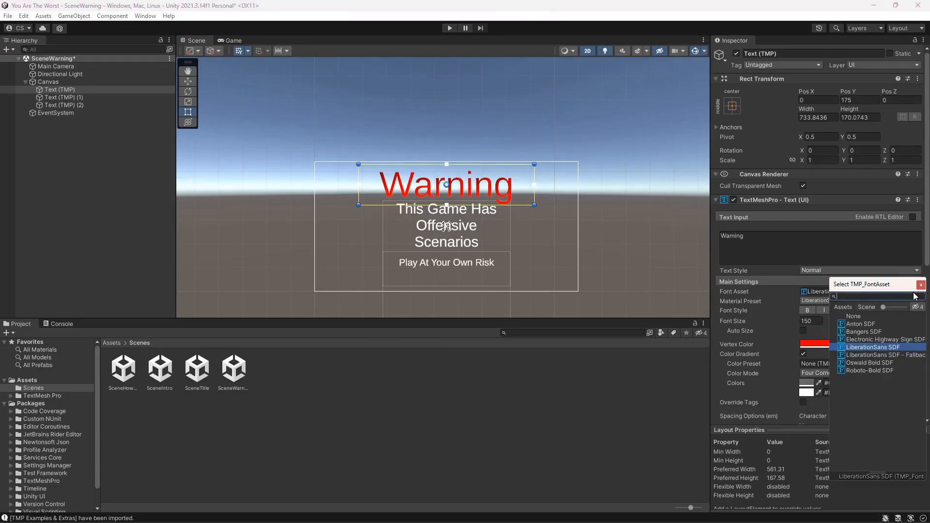
pyautogui.click(861, 324)
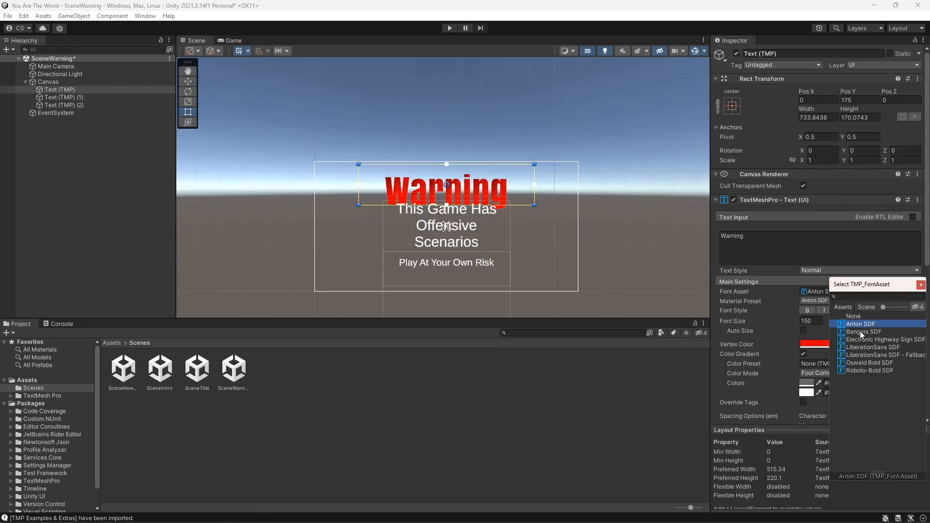
pyautogui.click(861, 332)
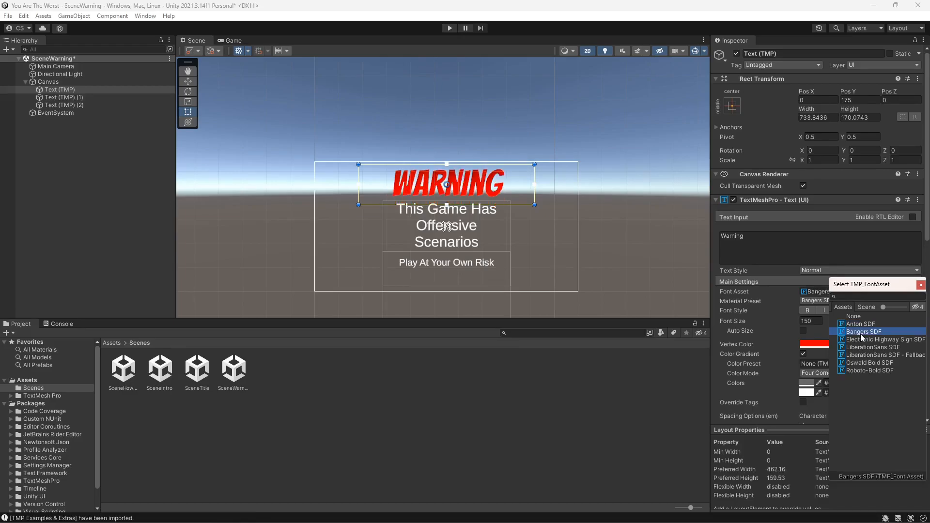
pyautogui.click(861, 338)
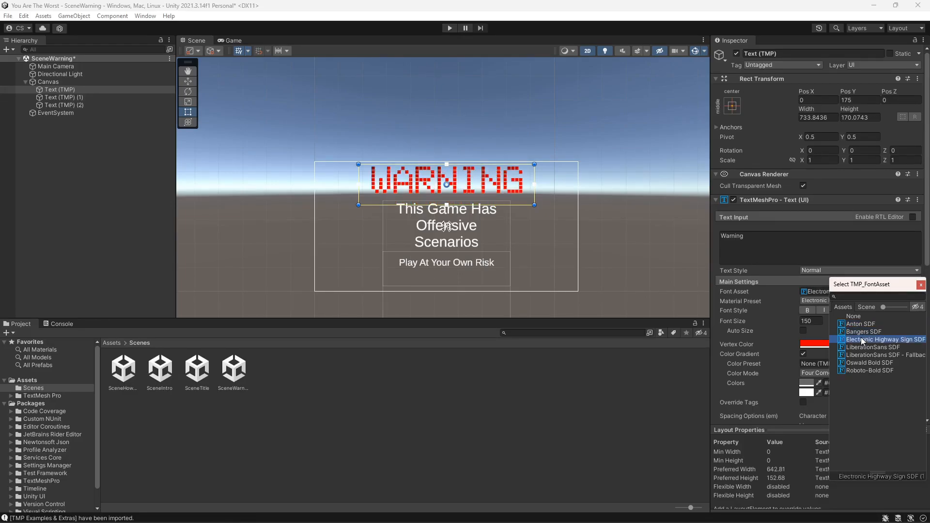
pyautogui.click(863, 347)
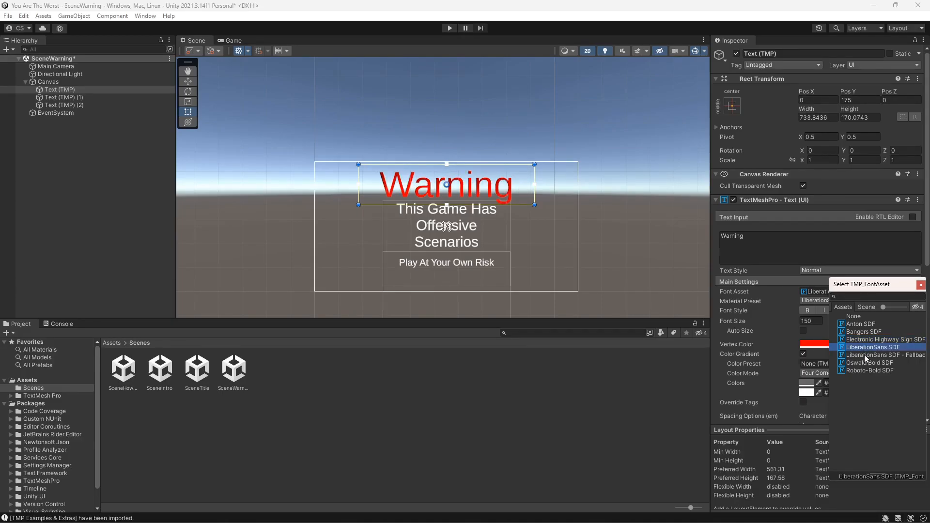
pyautogui.click(864, 354)
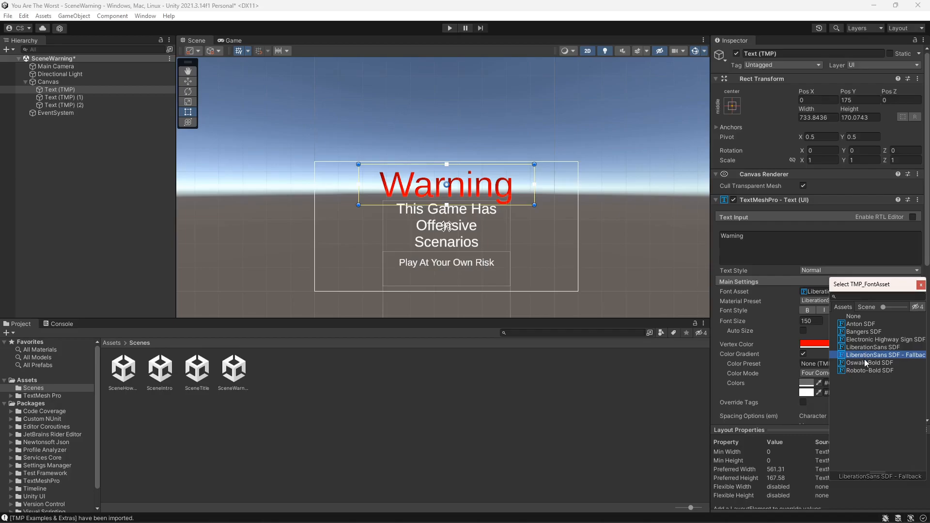
pyautogui.click(864, 362)
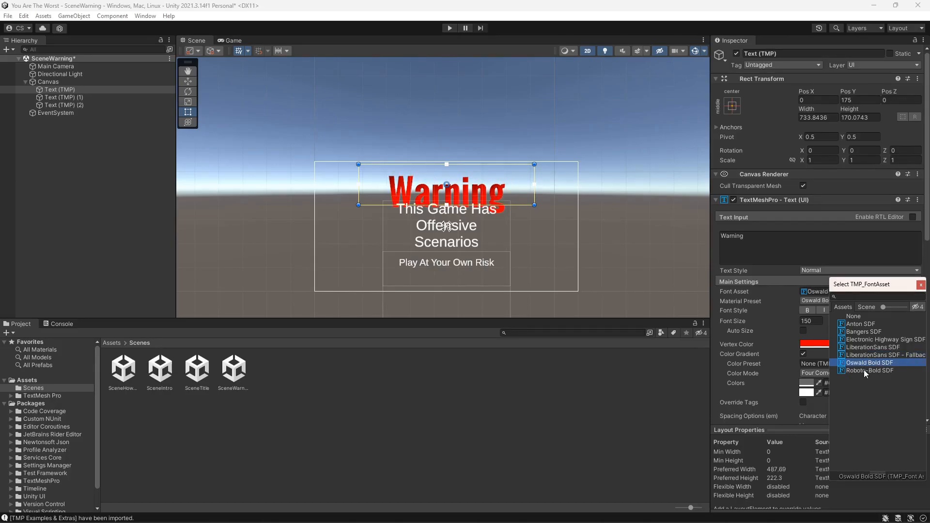
pyautogui.click(864, 371)
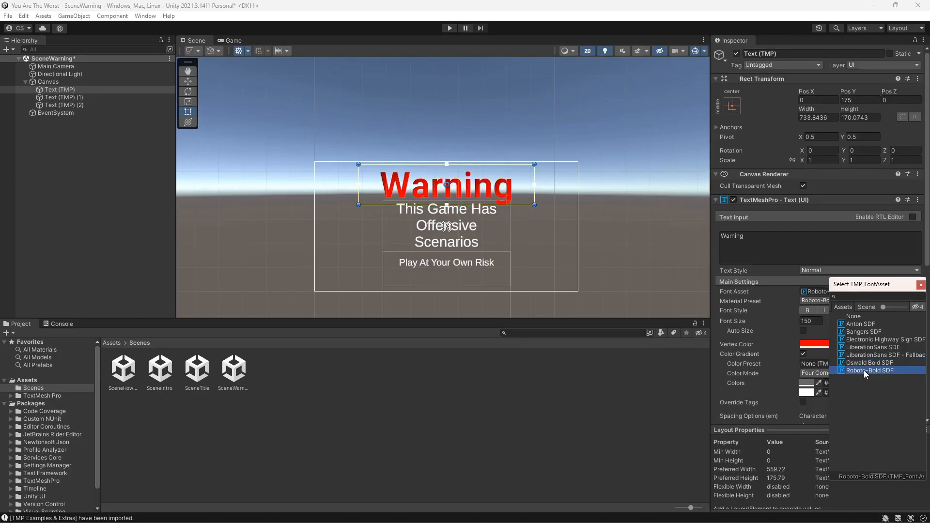
pyautogui.click(863, 356)
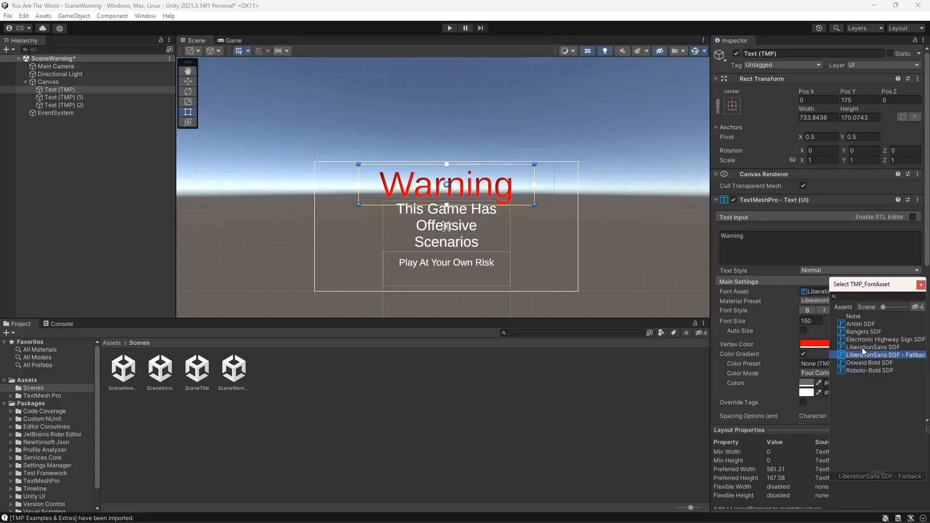
pyautogui.click(862, 347)
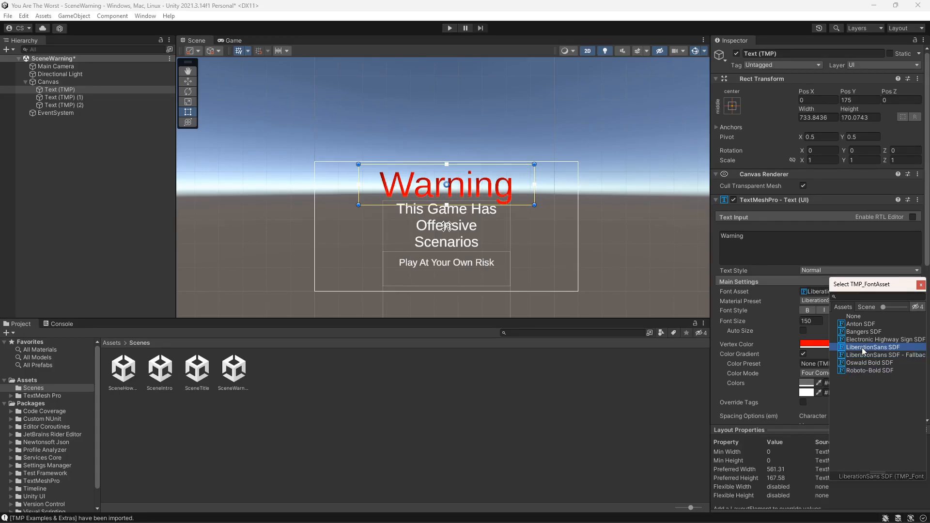
pyautogui.click(863, 354)
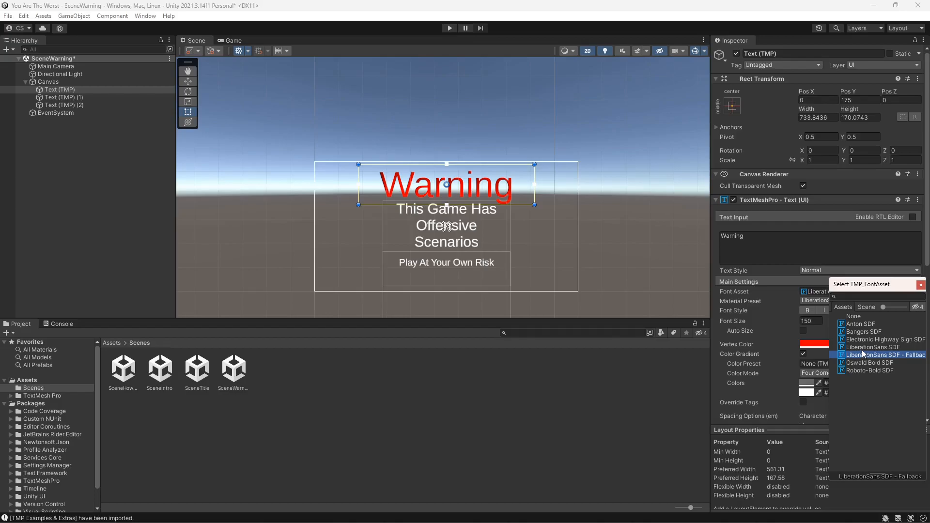
pyautogui.click(862, 323)
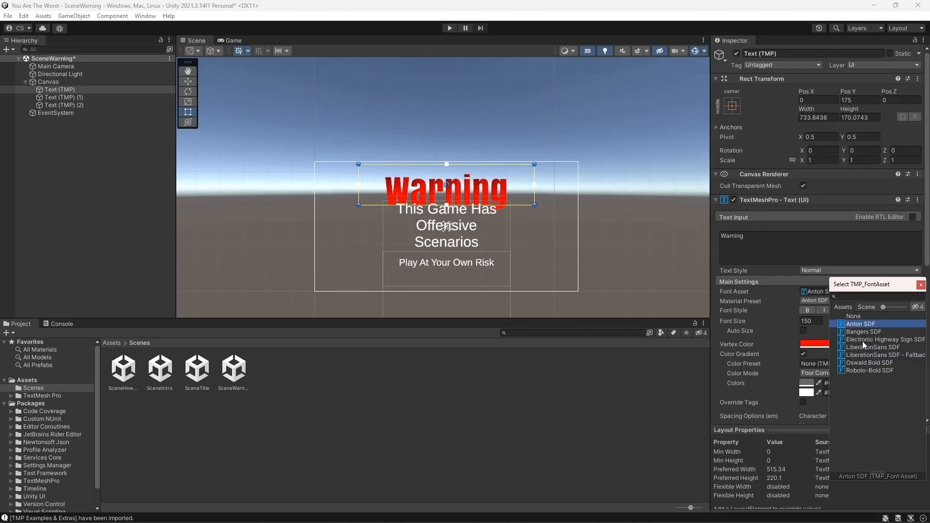
pyautogui.click(863, 333)
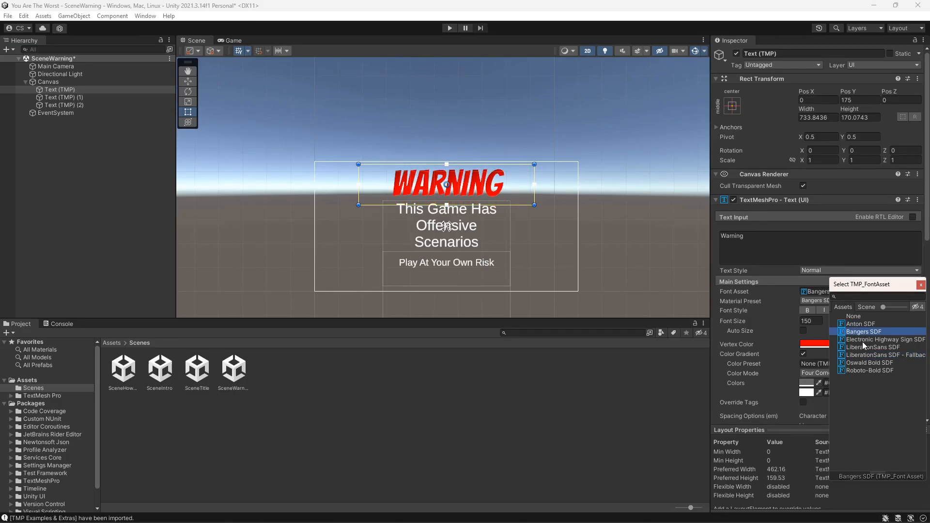
pyautogui.click(862, 341)
pyautogui.click(862, 348)
pyautogui.click(864, 354)
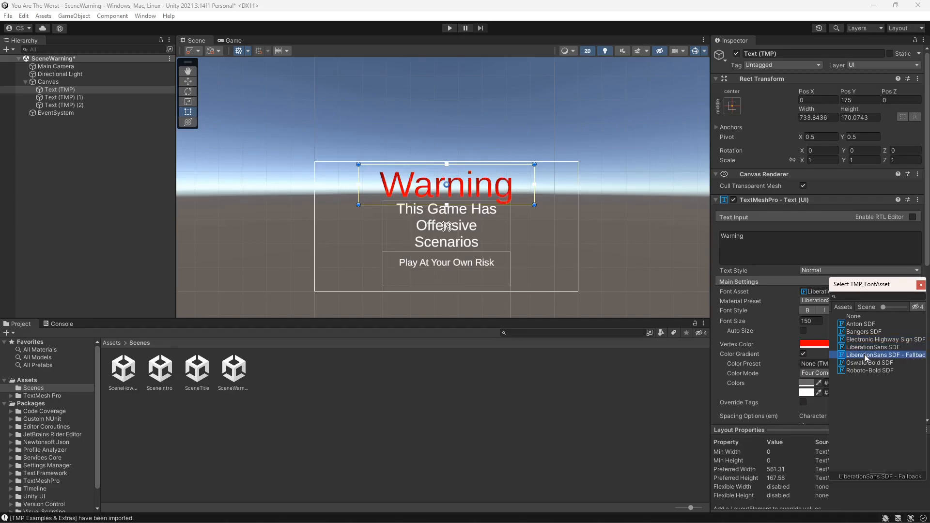
pyautogui.click(866, 349)
pyautogui.click(866, 354)
pyautogui.click(867, 349)
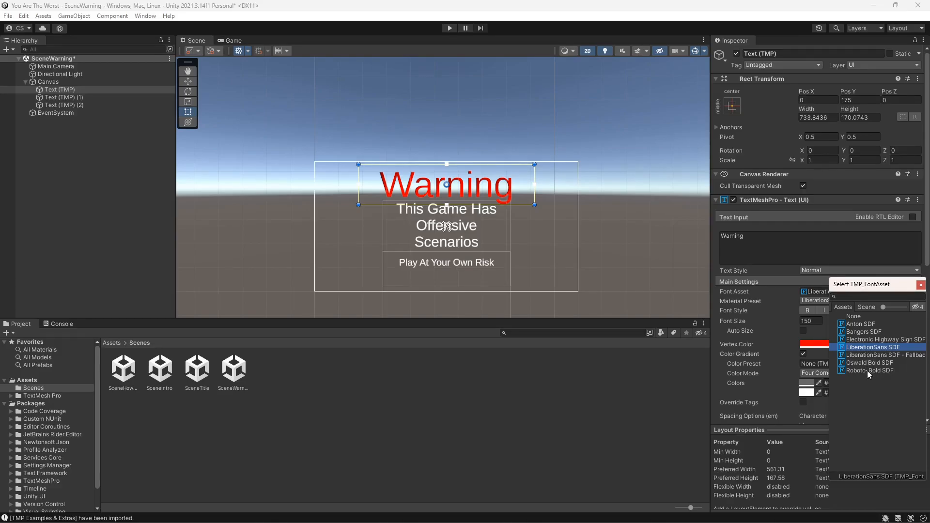
pyautogui.click(868, 370)
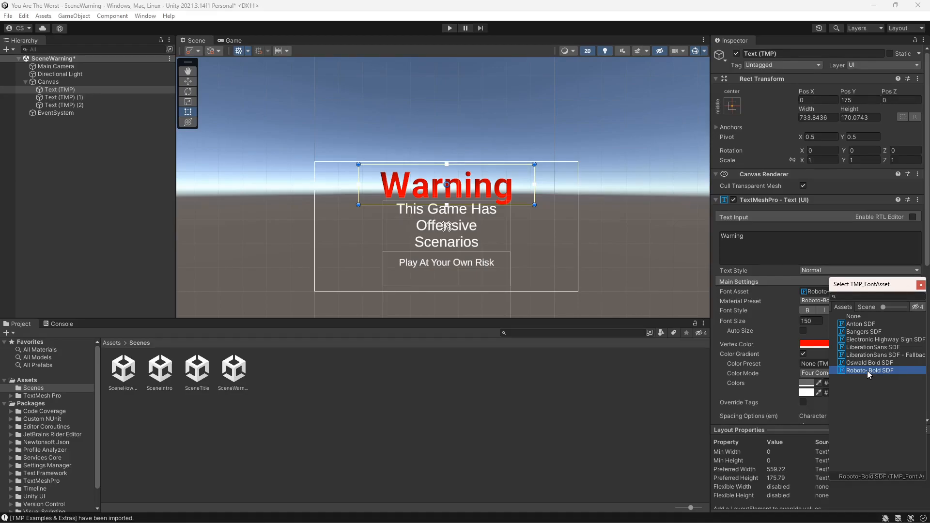
pyautogui.click(229, 40)
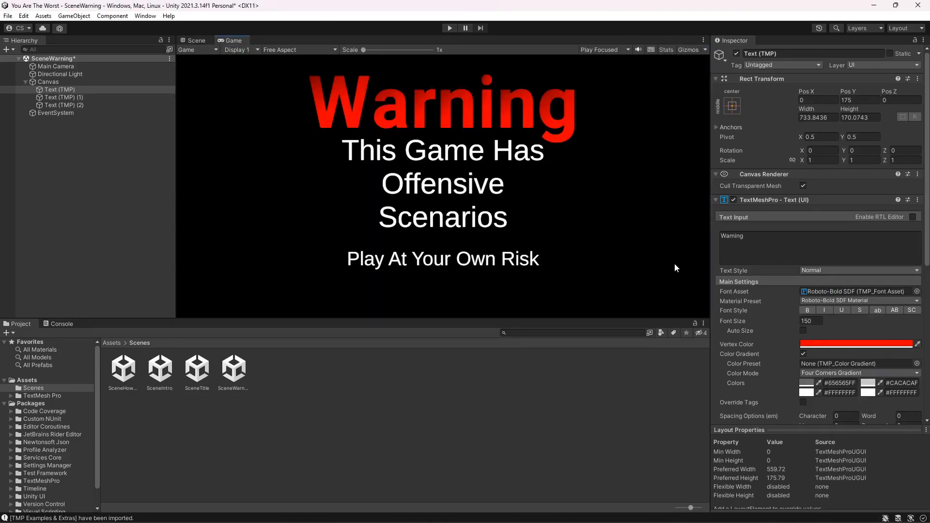
pyautogui.click(198, 41)
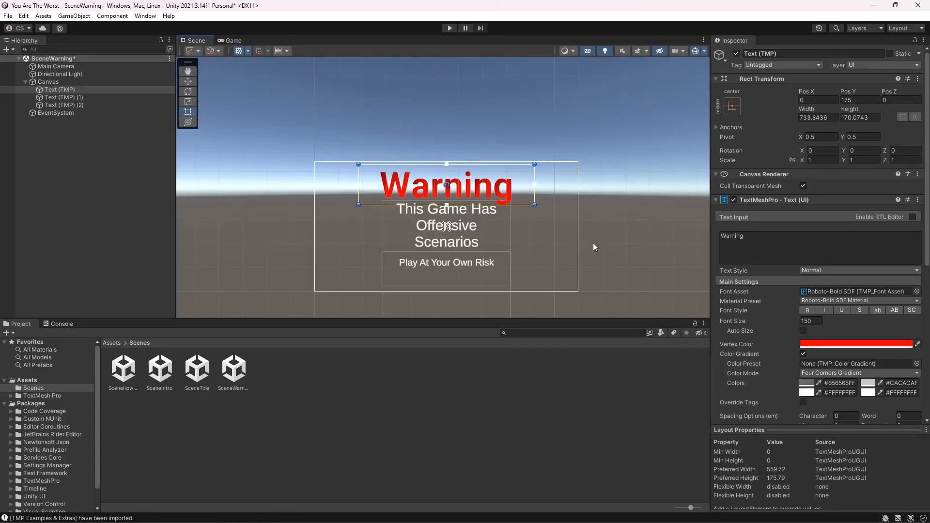
# - Set the Warning title's font asset to LiberationSans SDF - Fallback and preview it in the Game view
pyautogui.click(917, 291)
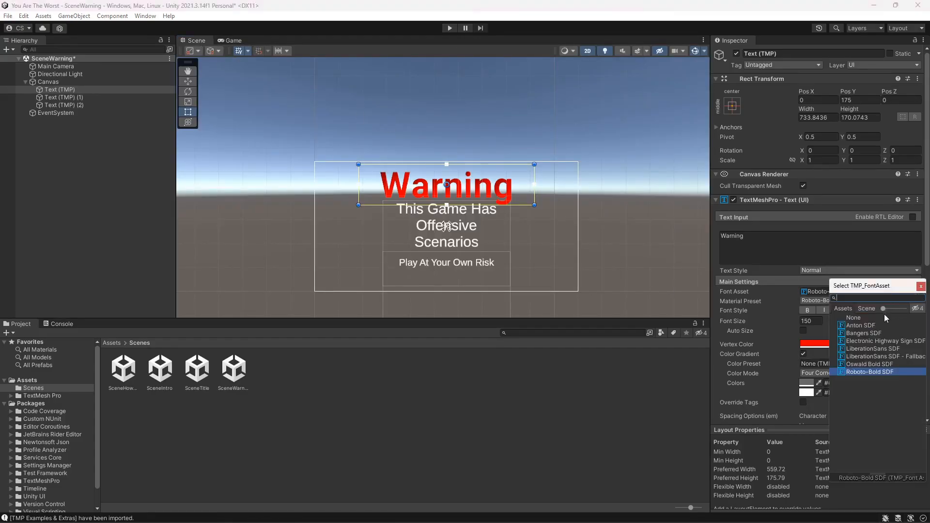
pyautogui.click(868, 357)
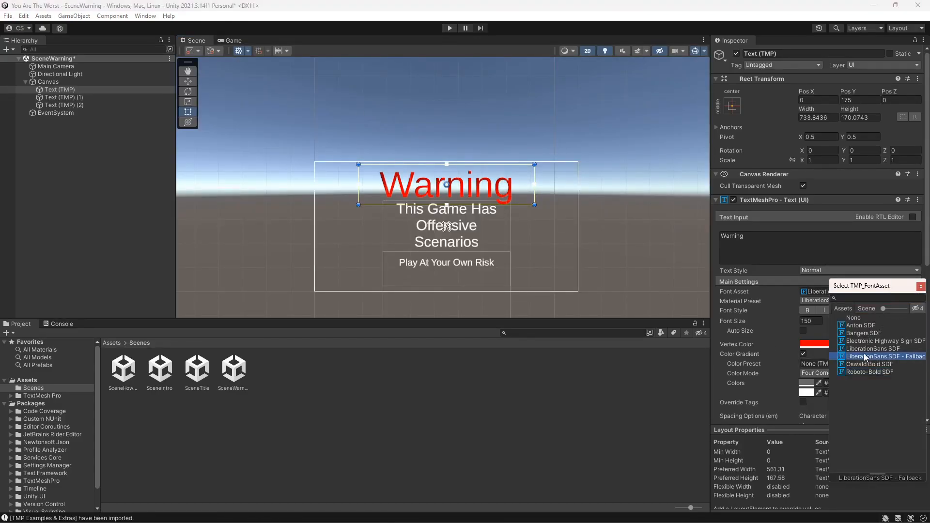
pyautogui.click(233, 41)
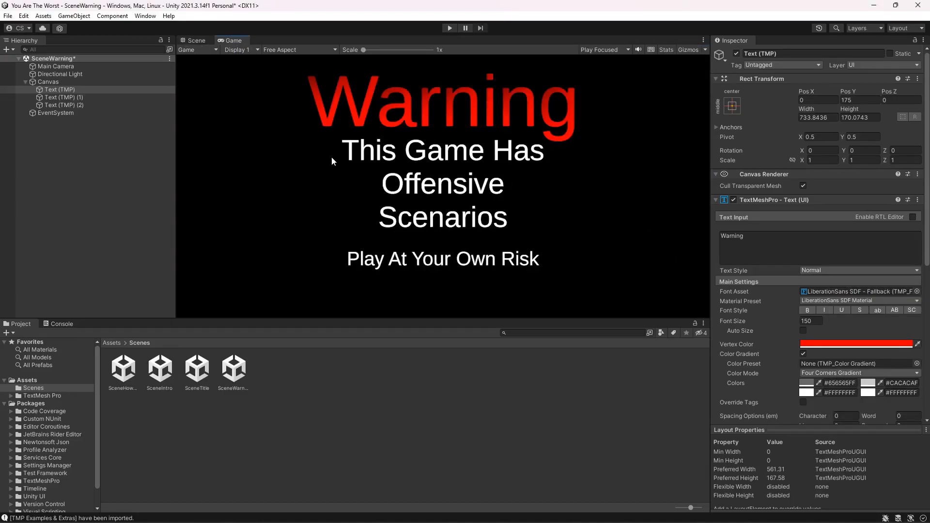
# - Select the offensive-content notice and move it slightly downward below the Warning title
pyautogui.click(63, 98)
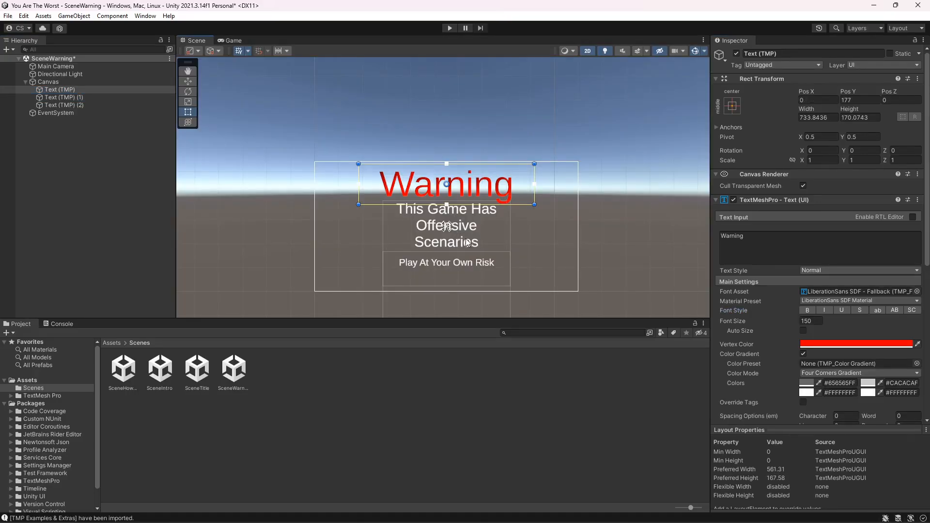
pyautogui.click(92, 97)
pyautogui.moveTo(479, 235); pyautogui.dragTo(479, 239)
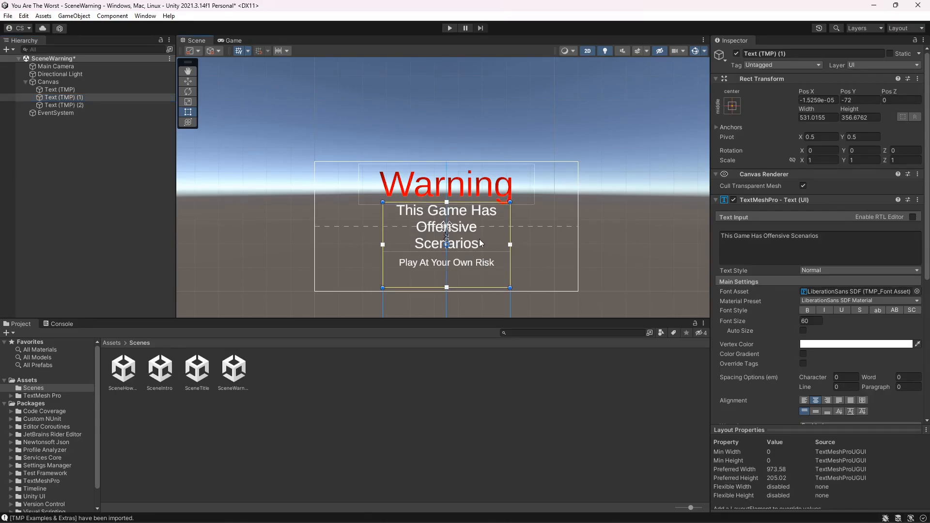
pyautogui.moveTo(447, 289); pyautogui.dragTo(446, 257)
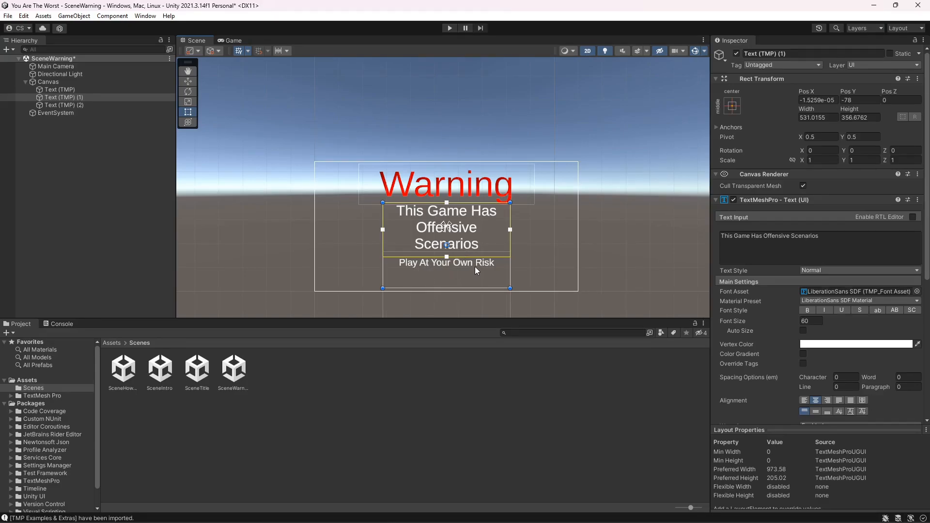
# - Change the Play At Your Own Risk text's font asset to Anton SDF
pyautogui.click(81, 105)
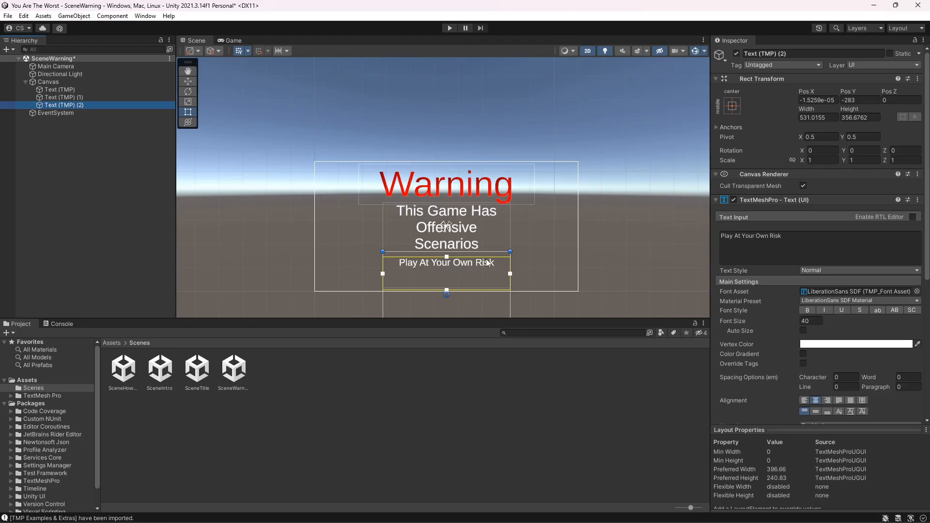
pyautogui.click(917, 292)
pyautogui.click(865, 322)
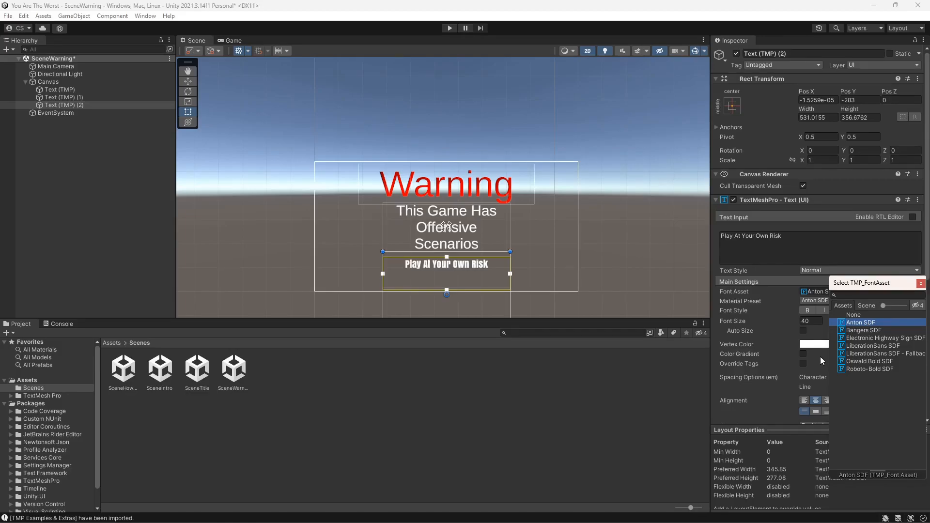
# - Set the Play At Your Own Risk text's vertex colour to yellow F3ED00 and check it in the Game view
pyautogui.click(814, 344)
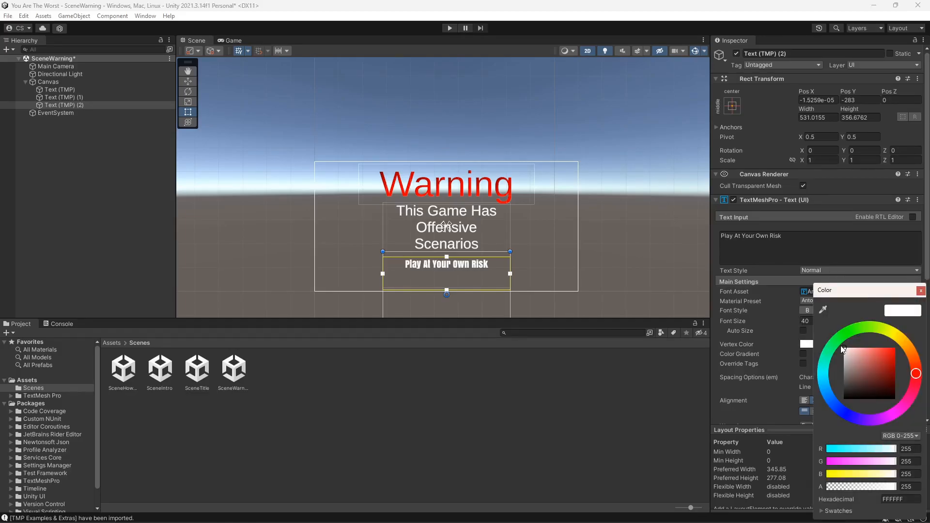
pyautogui.click(914, 349)
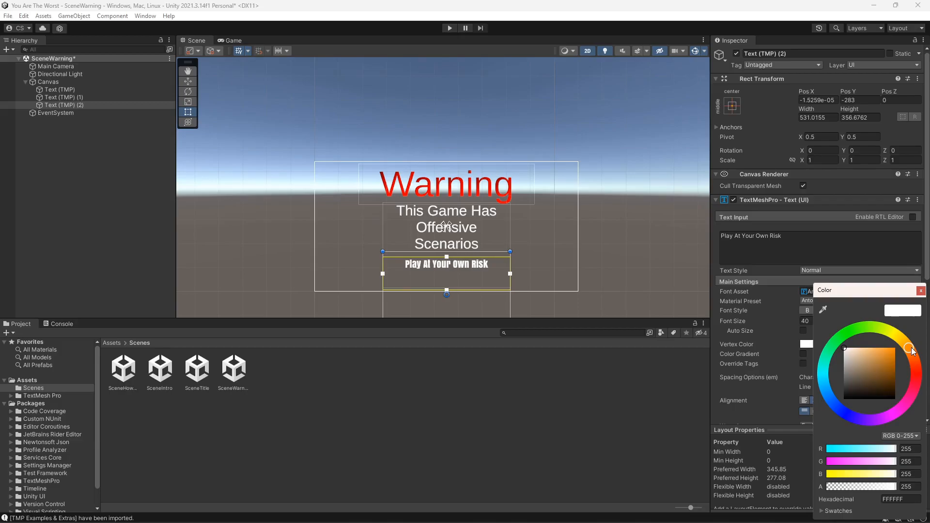
pyautogui.click(849, 350)
pyautogui.moveTo(860, 350); pyautogui.dragTo(906, 355)
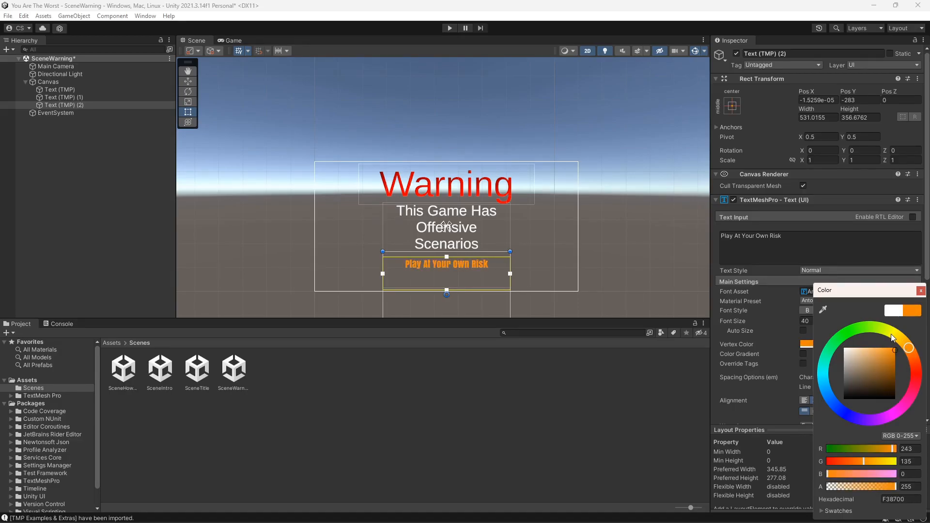
pyautogui.click(896, 336)
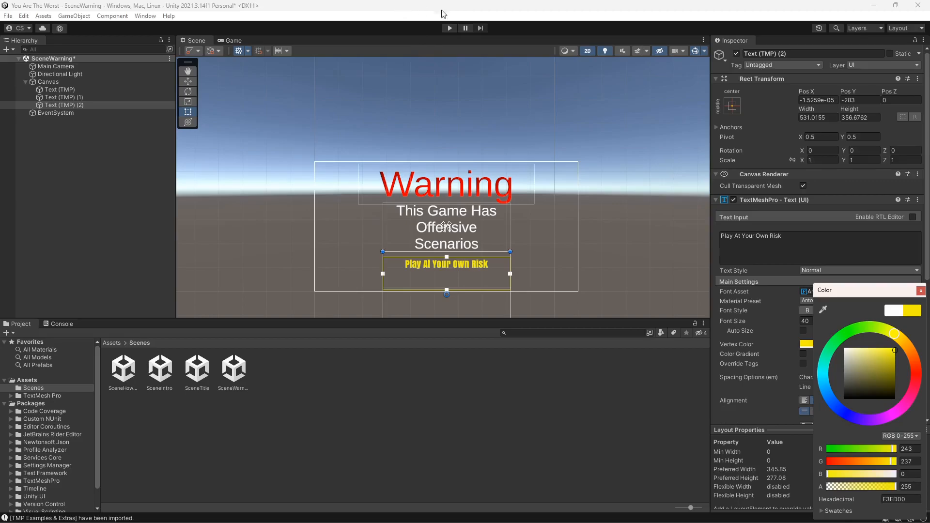
pyautogui.click(237, 40)
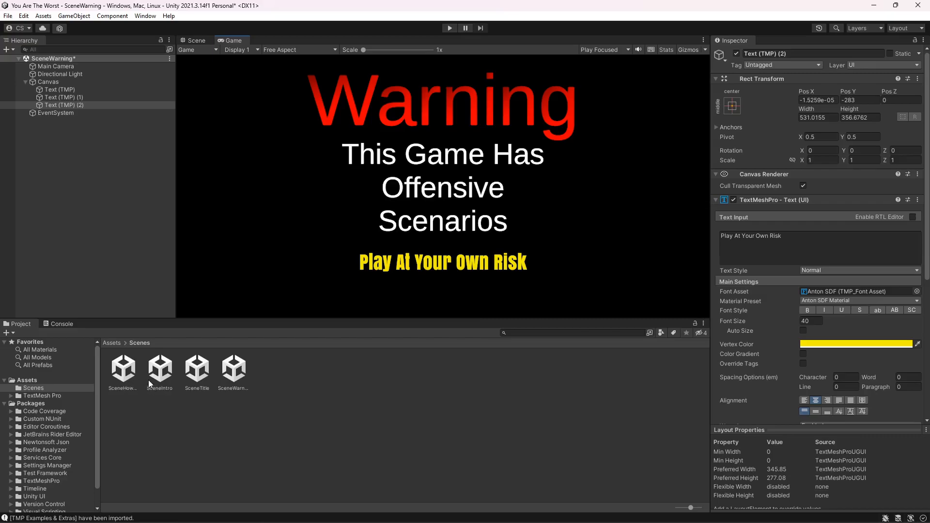
# - Save the SceneWarning changes and open the SceneIntro scene in the Scene view
pyautogui.doubleClick(159, 371)
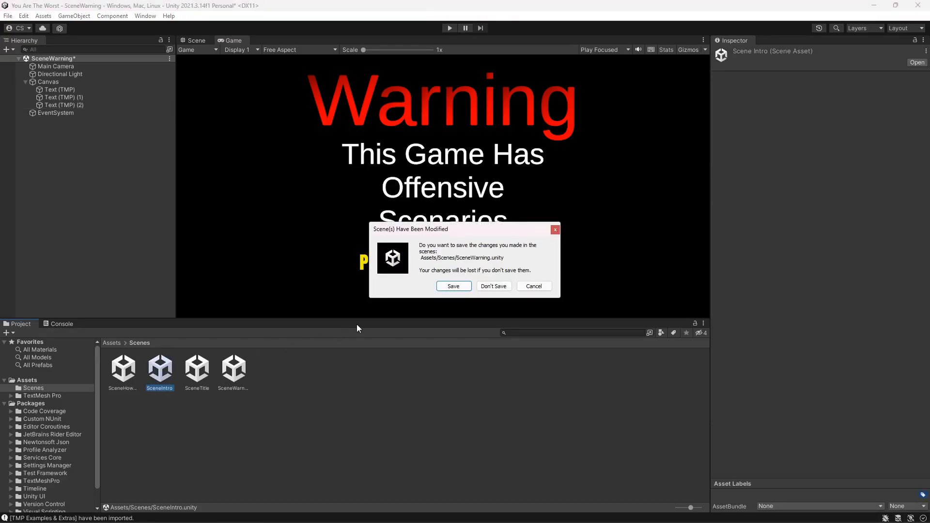
pyautogui.click(454, 287)
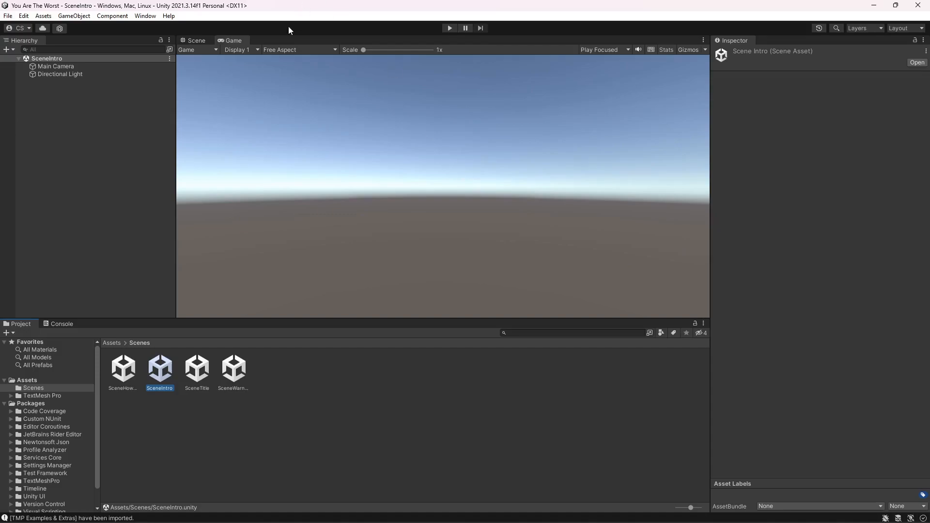
pyautogui.click(195, 41)
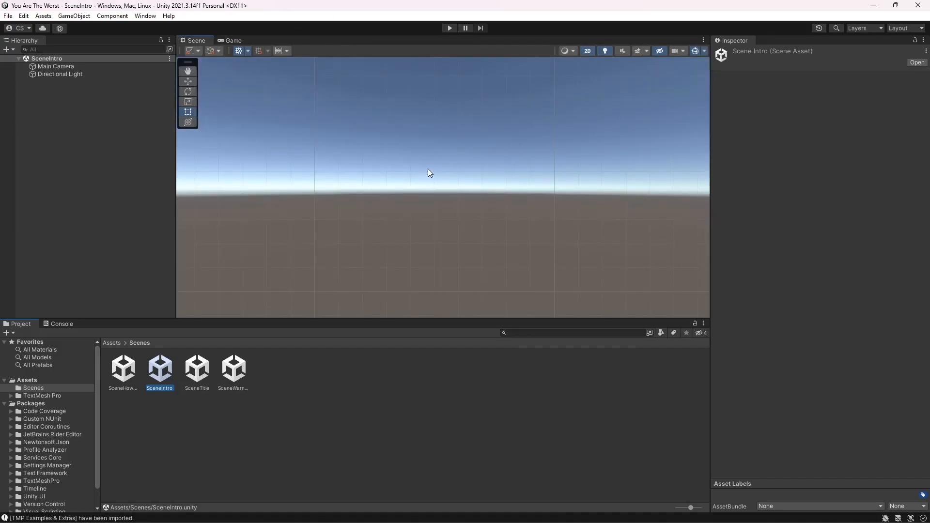
pyautogui.click(587, 51)
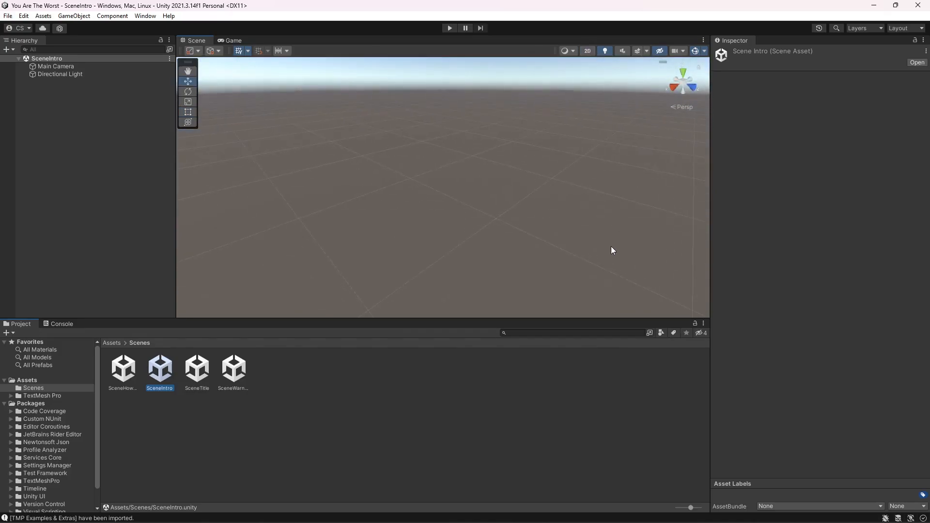
pyautogui.click(589, 51)
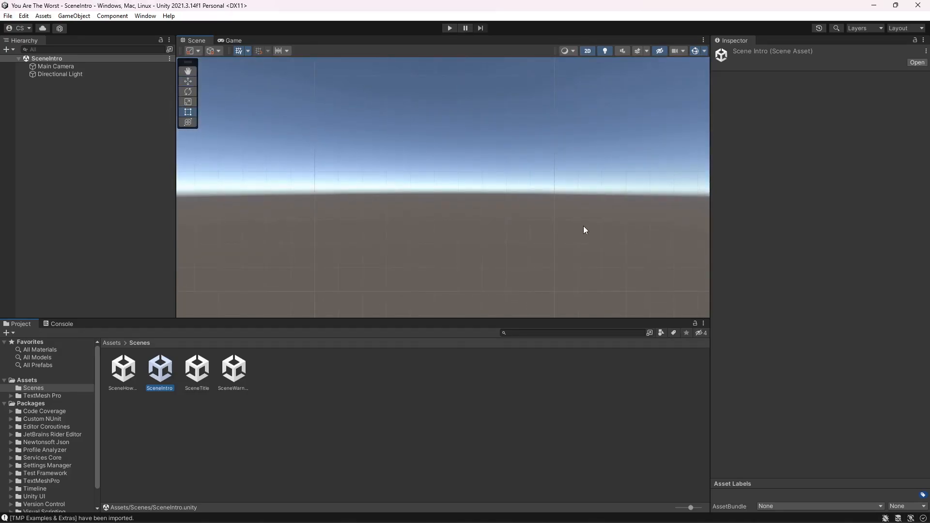
# - Set the Main Camera's clear flags to Solid Color
pyautogui.rightClick(54, 86)
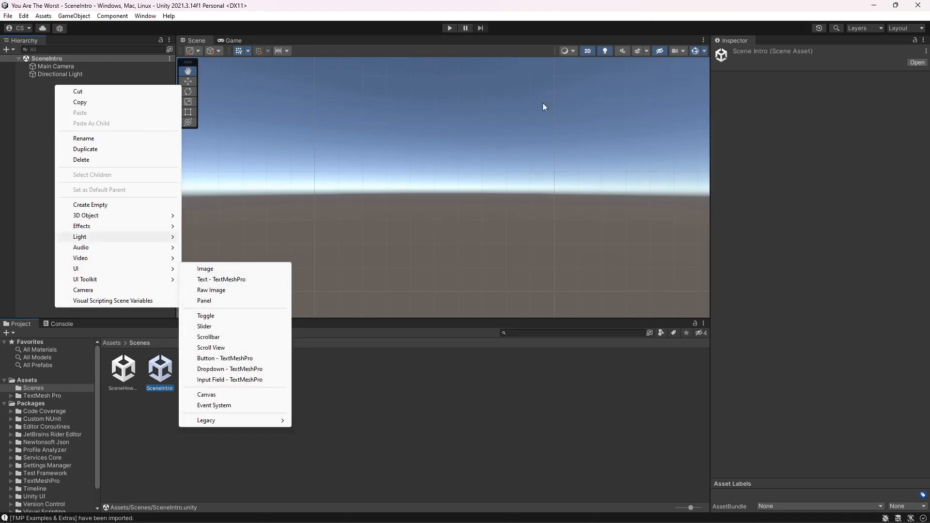
pyautogui.click(75, 67)
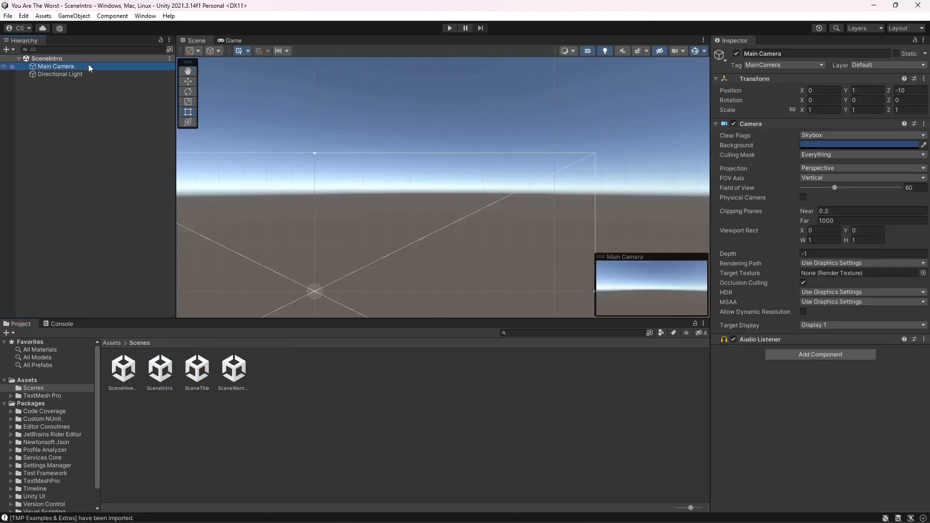
pyautogui.click(910, 136)
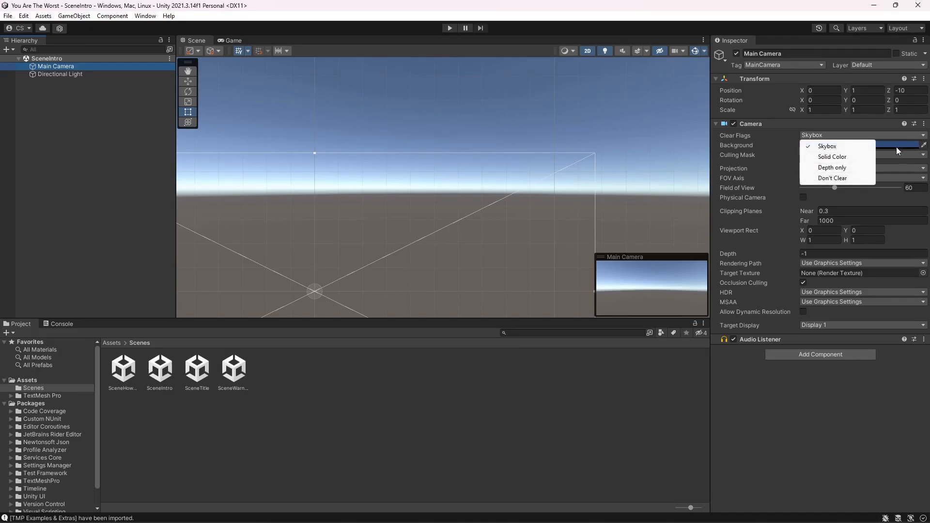
pyautogui.click(851, 156)
pyautogui.click(840, 145)
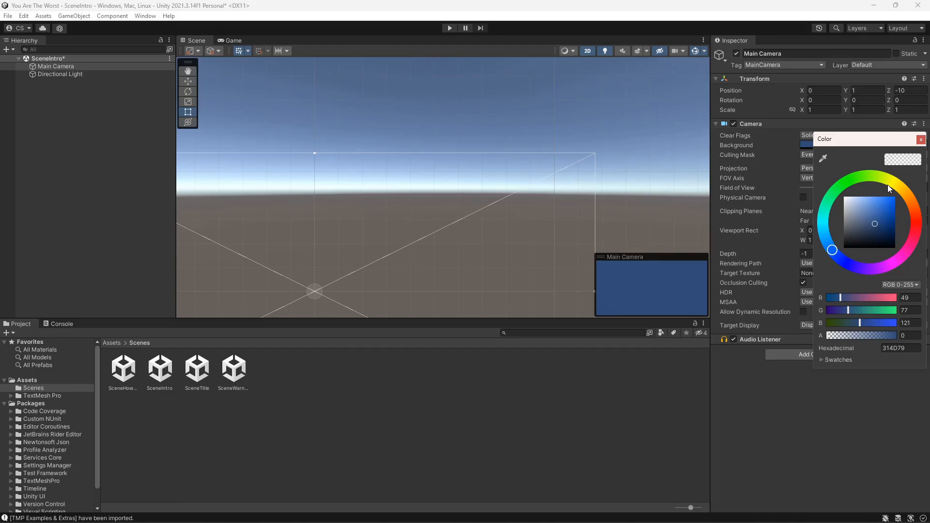
pyautogui.click(920, 140)
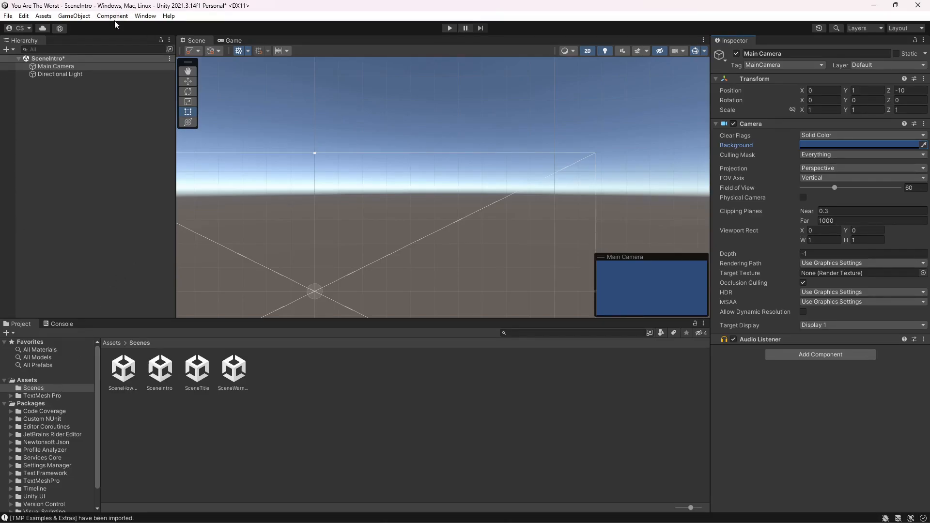
# - Import the Skybox Series Free package from My Assets in the Package Manager
pyautogui.click(145, 16)
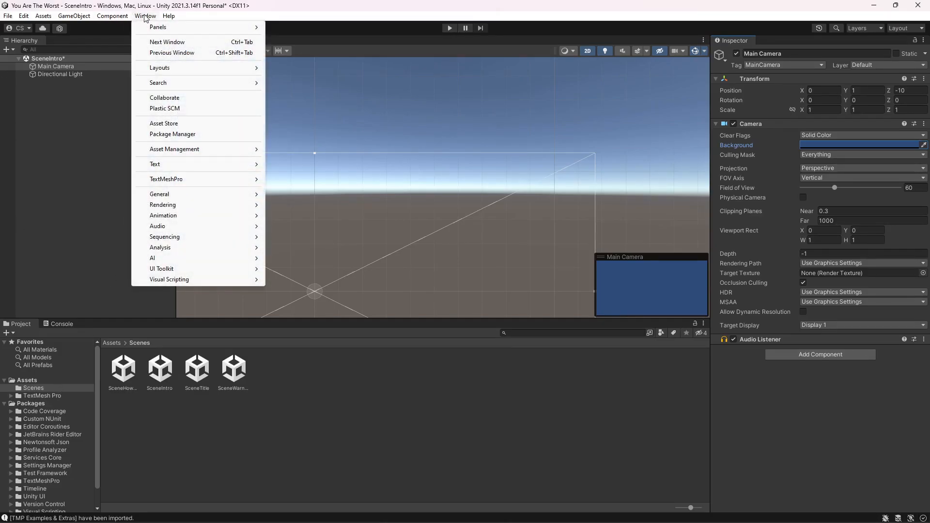
pyautogui.click(177, 136)
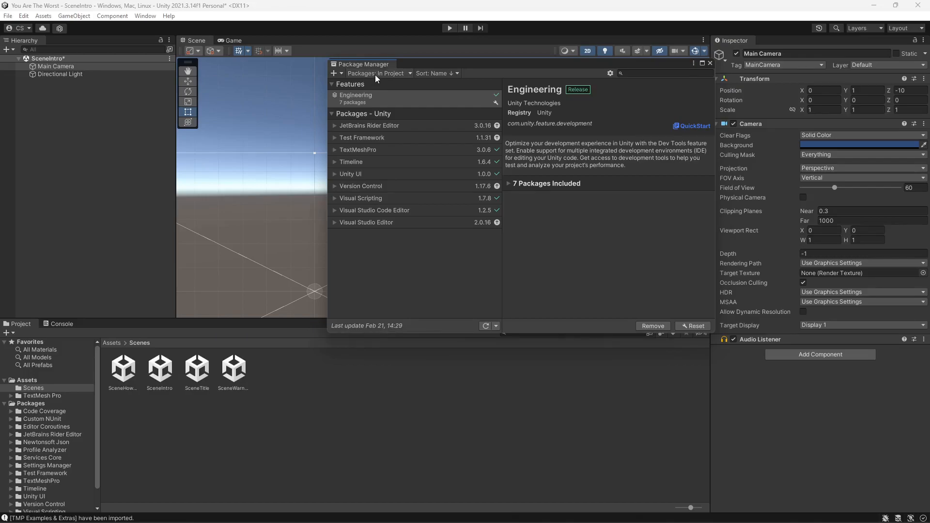
pyautogui.click(408, 74)
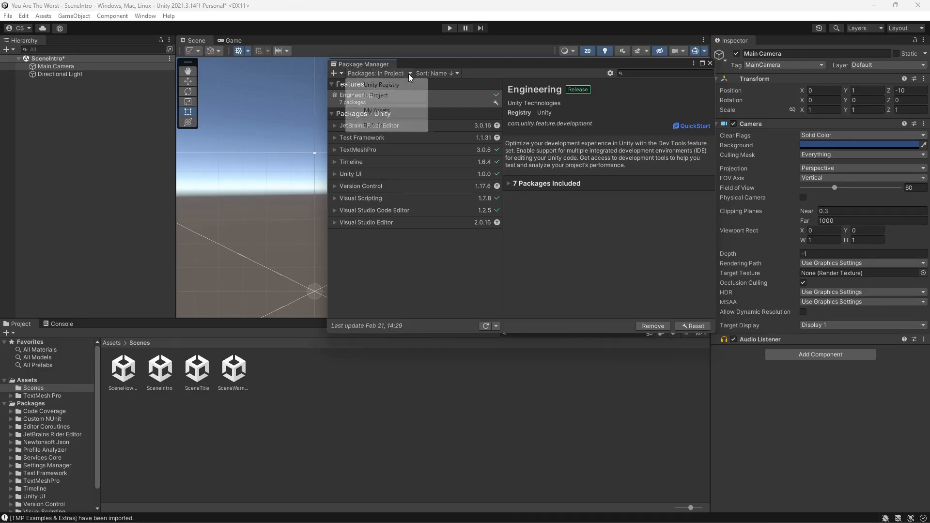
pyautogui.click(387, 111)
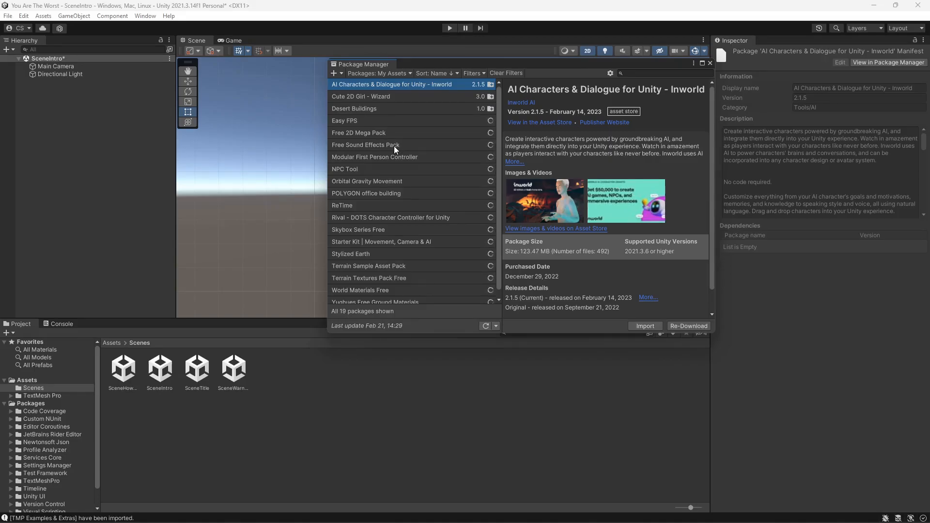
pyautogui.click(379, 229)
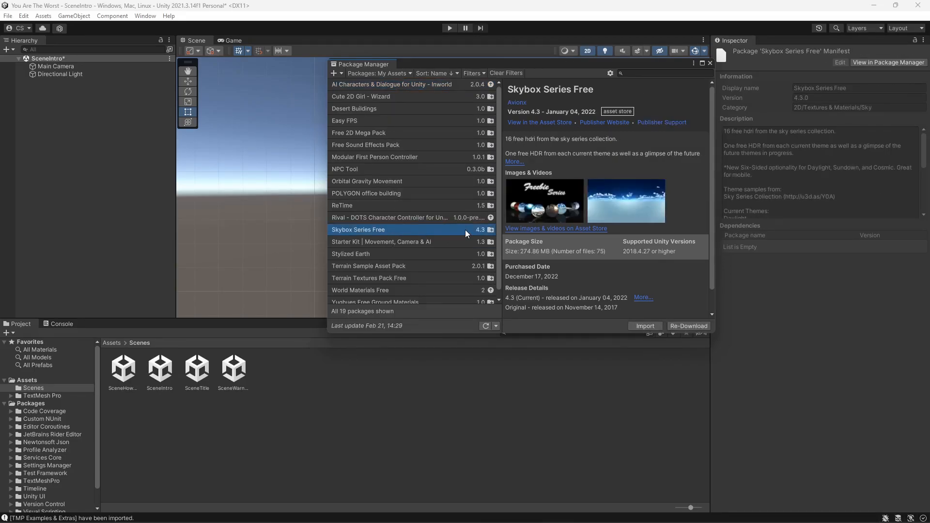
pyautogui.click(644, 325)
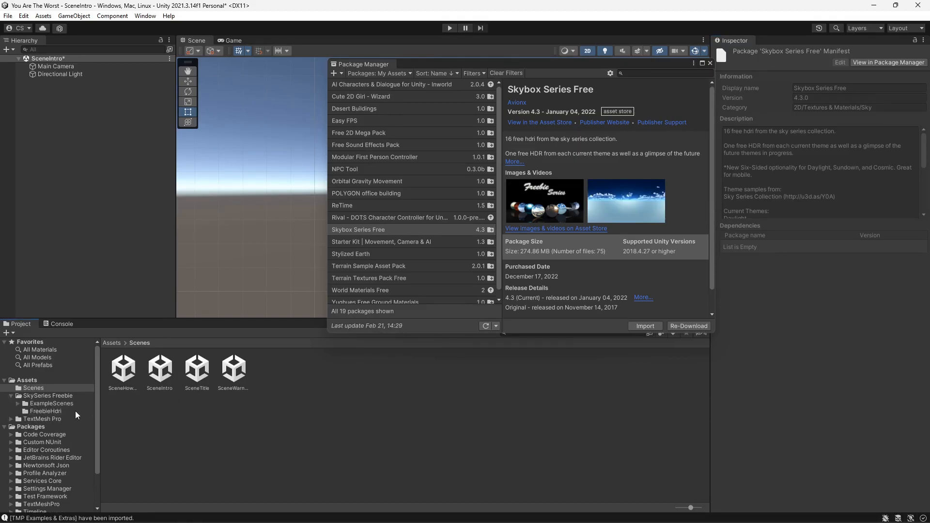
# - Apply the underwater UnderThe... skybox from the SkySeries Freebie folder to the scene, trying other skyboxes first
pyautogui.click(42, 396)
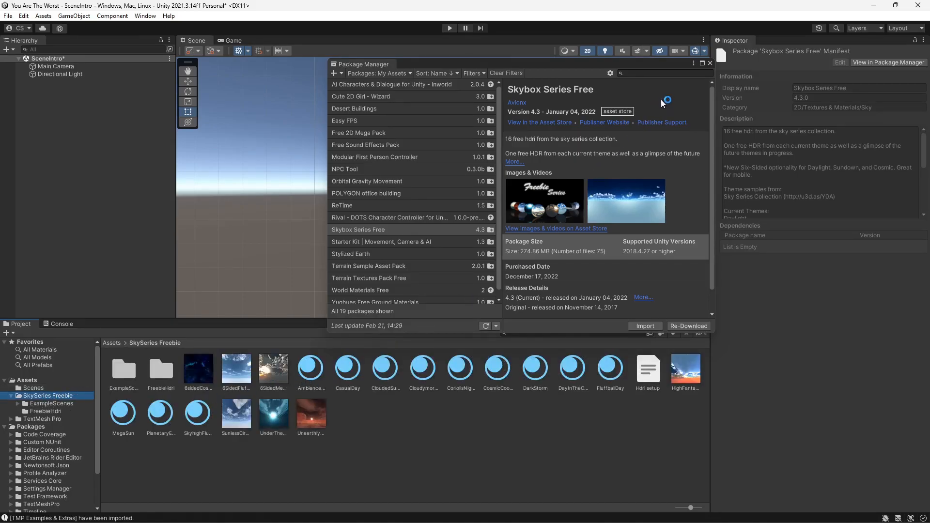
pyautogui.click(709, 64)
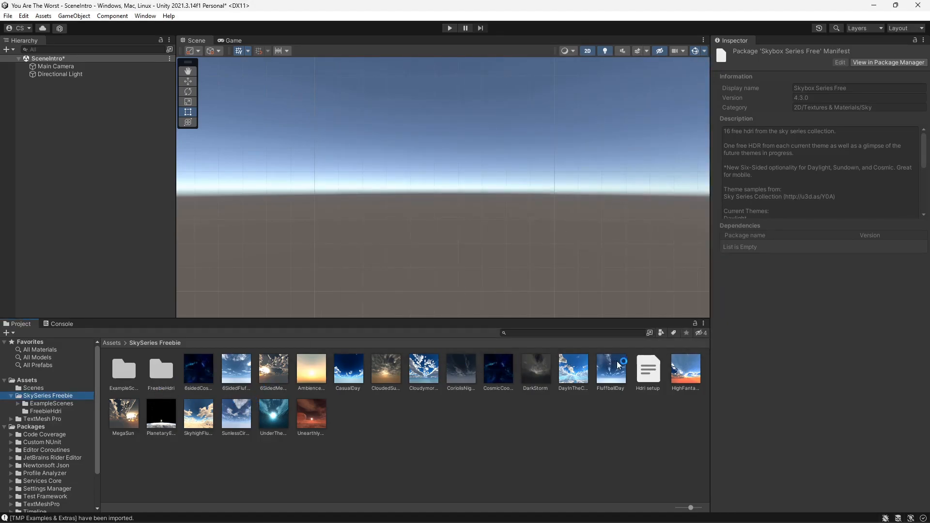
pyautogui.moveTo(162, 419); pyautogui.dragTo(366, 232)
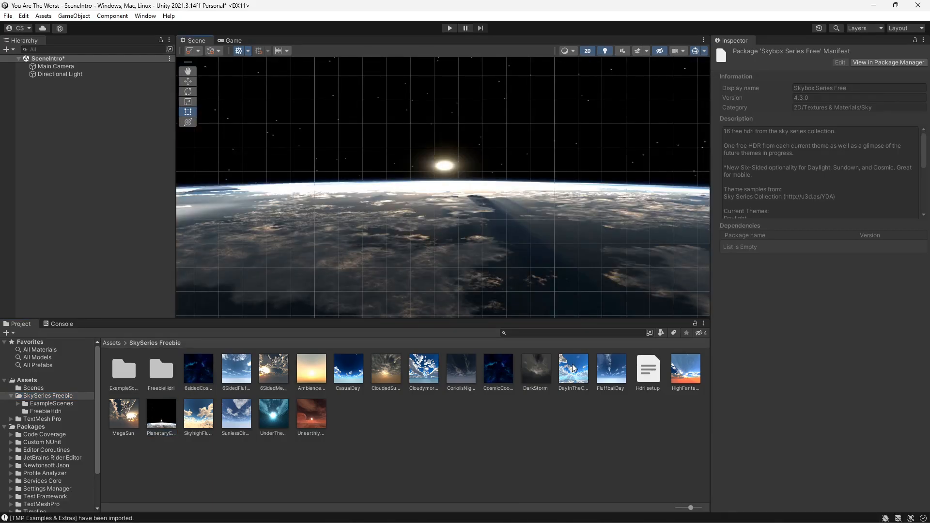
pyautogui.click(258, 383)
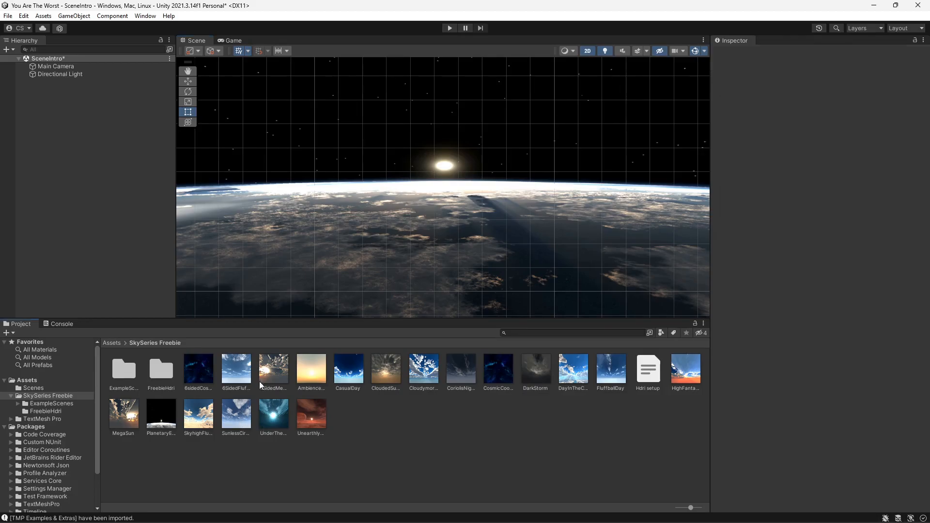
pyautogui.moveTo(273, 414); pyautogui.dragTo(352, 258)
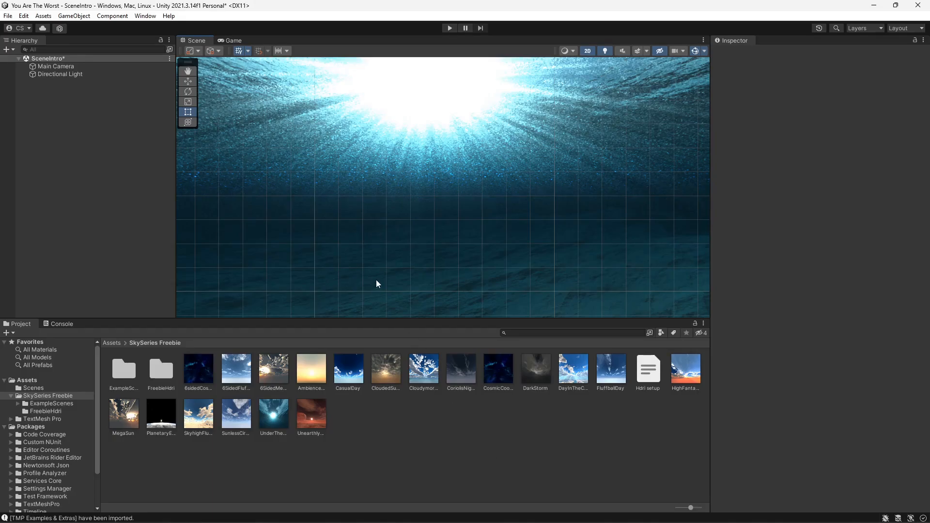
pyautogui.moveTo(493, 374); pyautogui.dragTo(435, 225)
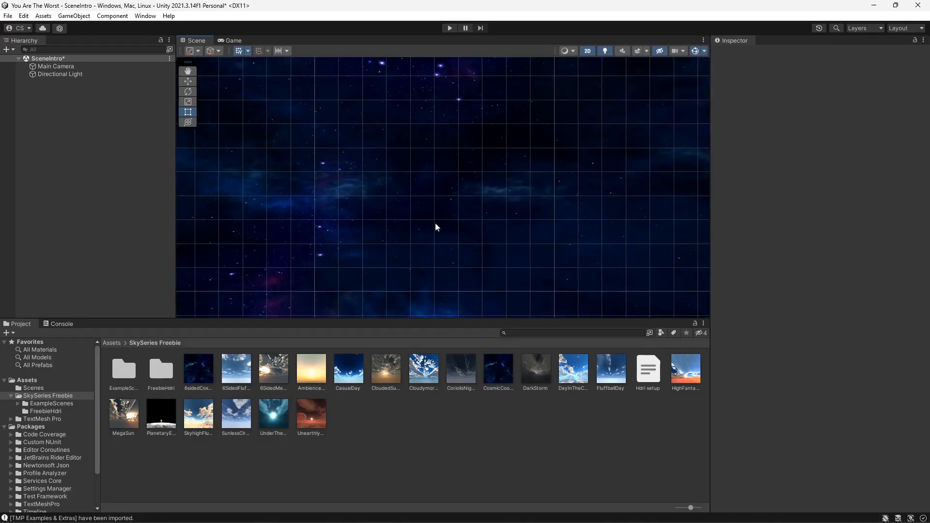
pyautogui.moveTo(278, 418); pyautogui.dragTo(457, 195)
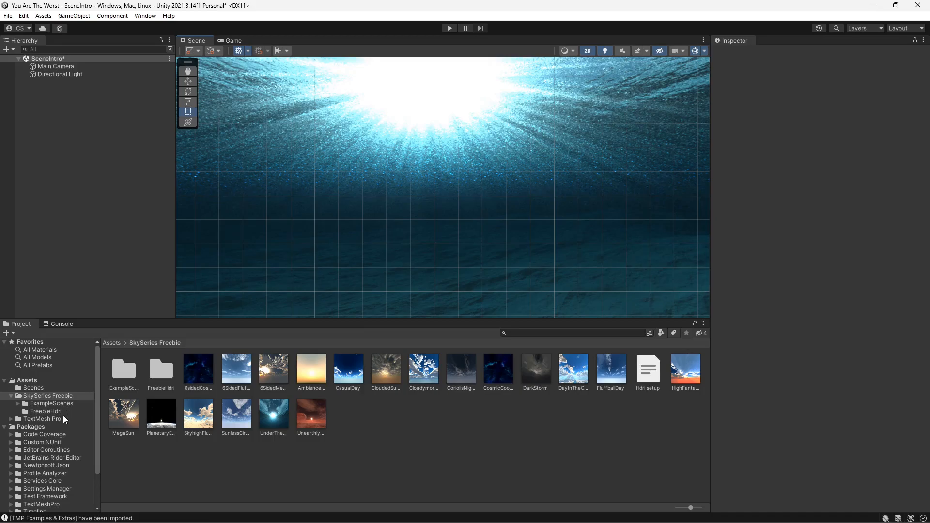
# - Browse the FreebieHdri folder and all project materials, then return to the Scenes folder
pyautogui.click(40, 411)
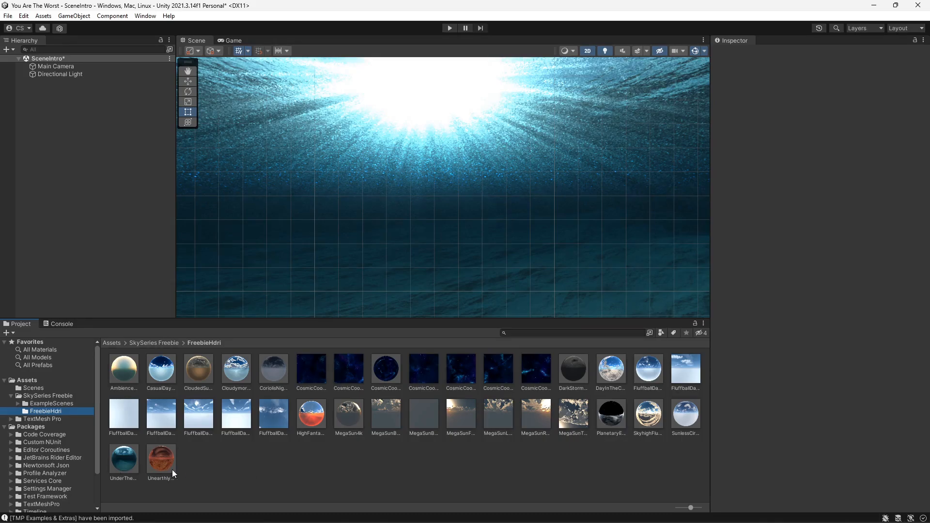
pyautogui.click(40, 350)
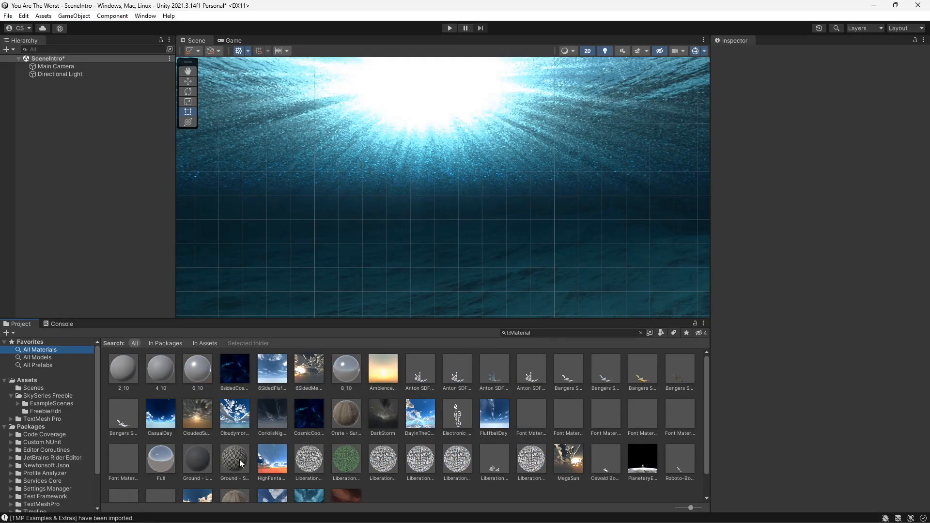
pyautogui.scroll(-1, 243, 465)
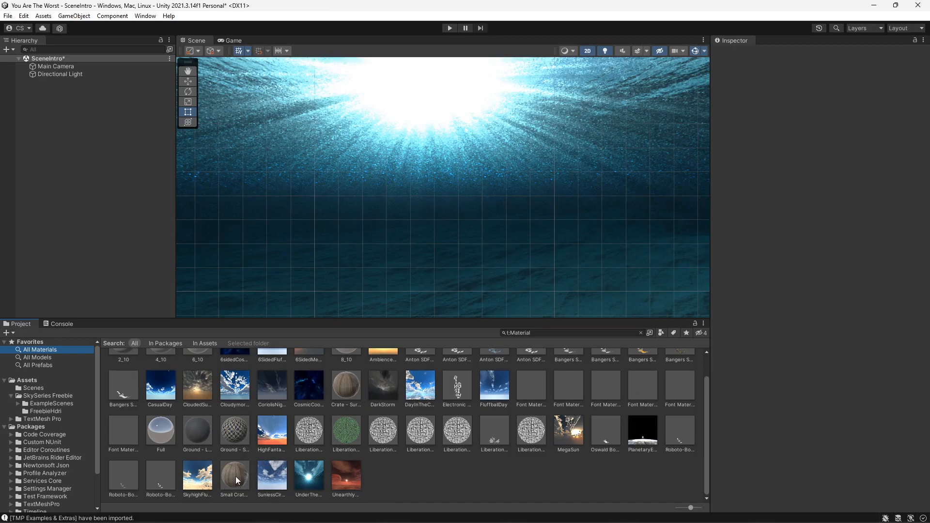
pyautogui.scroll(1, 227, 441)
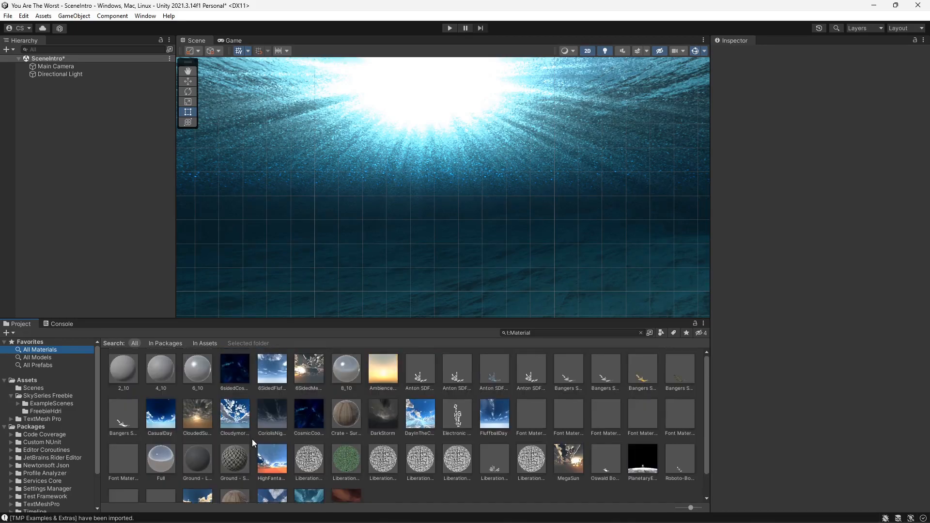
pyautogui.click(34, 389)
# - Add a UI Canvas to the SceneIntro hierarchy and select it
pyautogui.rightClick(72, 88)
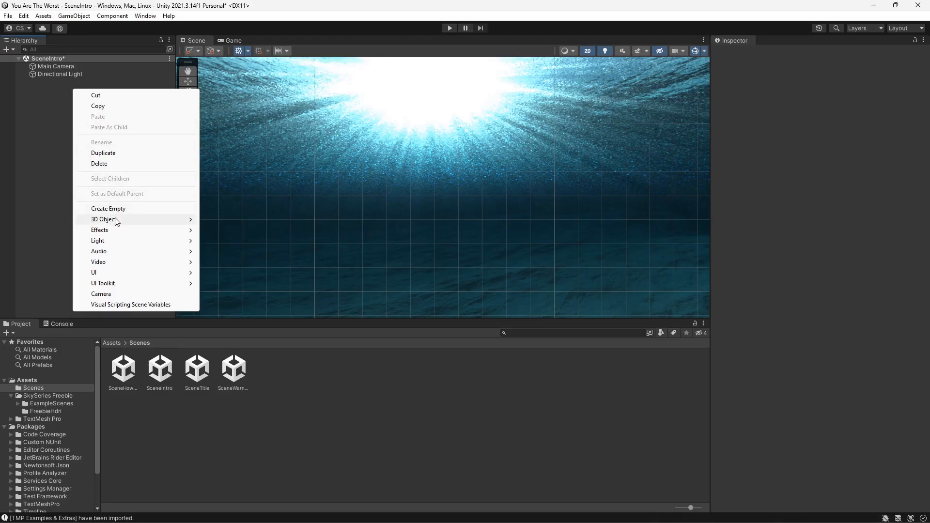
pyautogui.moveTo(130, 274)
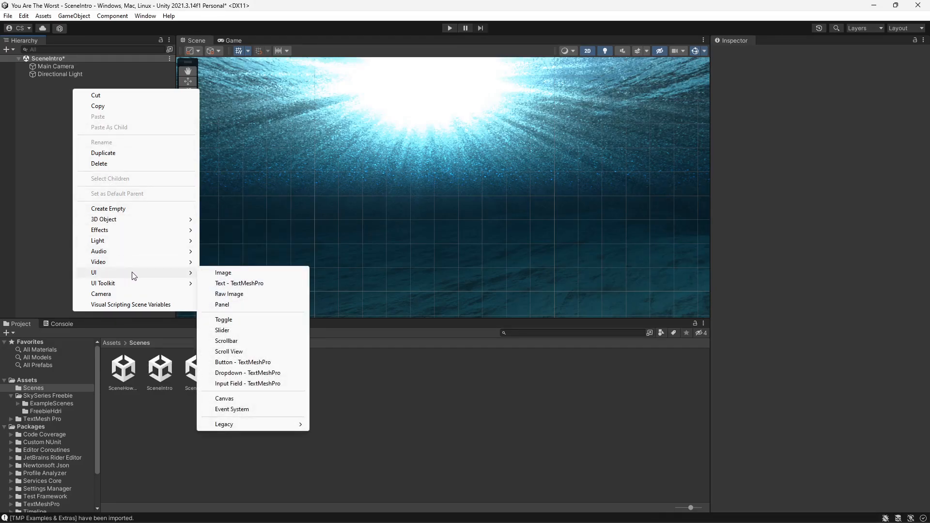
pyautogui.click(246, 401)
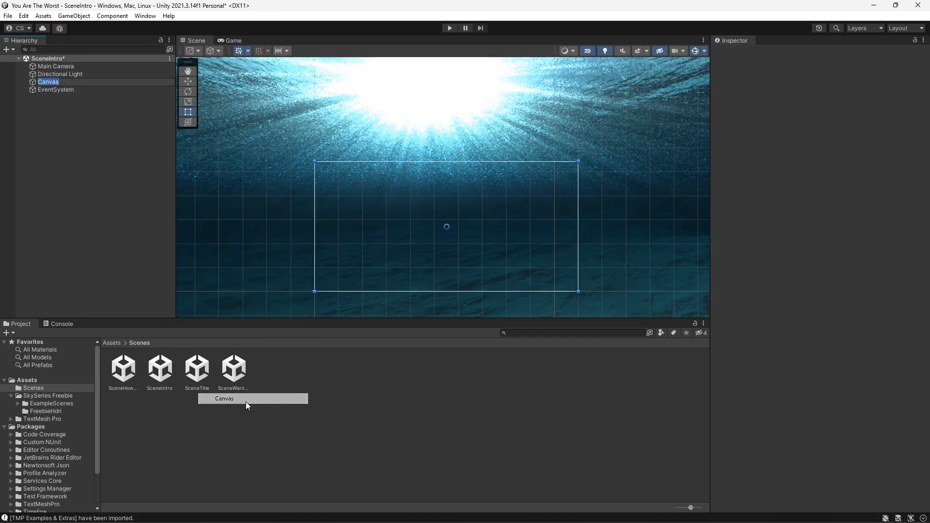
pyautogui.click(65, 103)
pyautogui.click(52, 82)
# - Add a TextMeshPro text object under the Canvas
pyautogui.rightClick(69, 85)
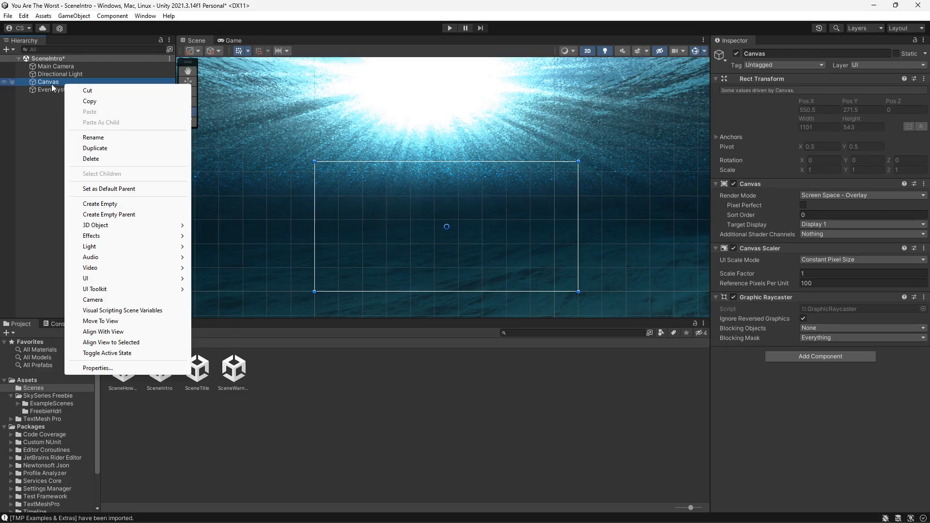
pyautogui.moveTo(187, 275)
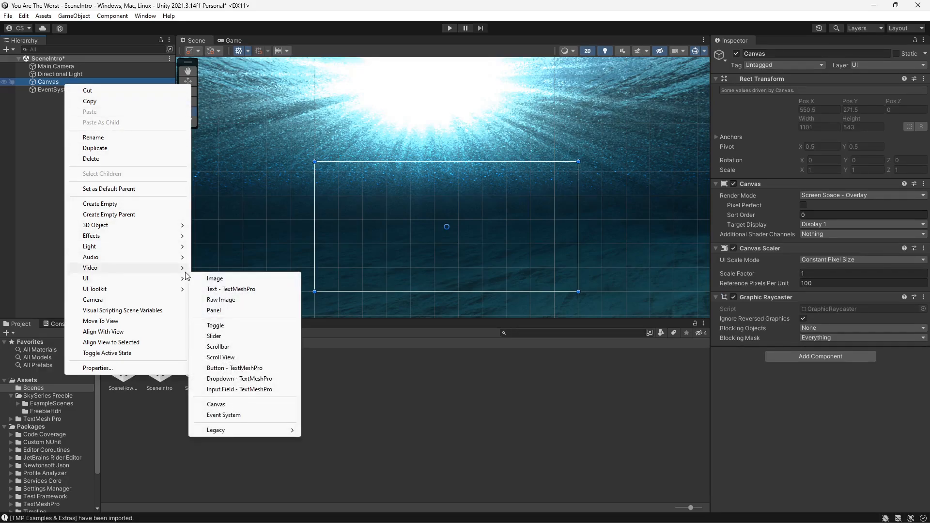
pyautogui.click(233, 289)
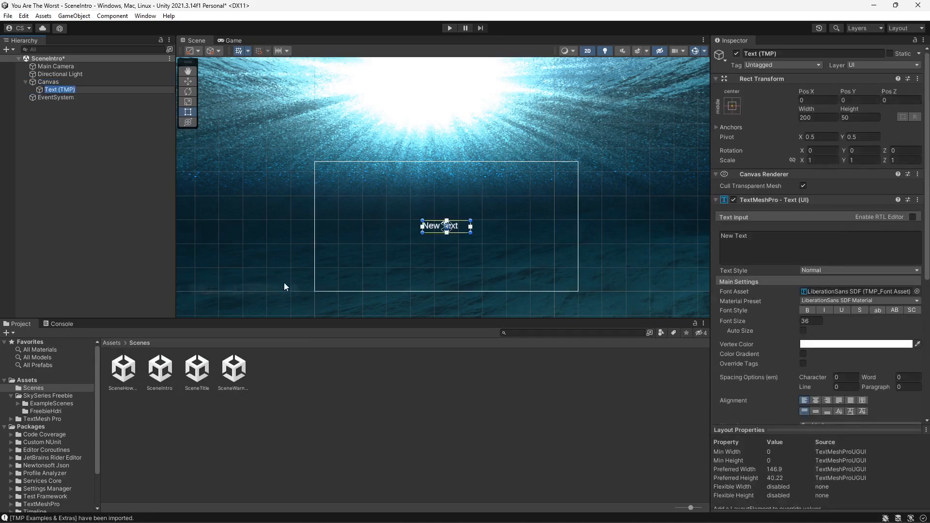
# - Resize the text box to about 851 by 349 units, centred in the canvas
pyautogui.click(420, 232)
pyautogui.moveTo(421, 234); pyautogui.dragTo(345, 261)
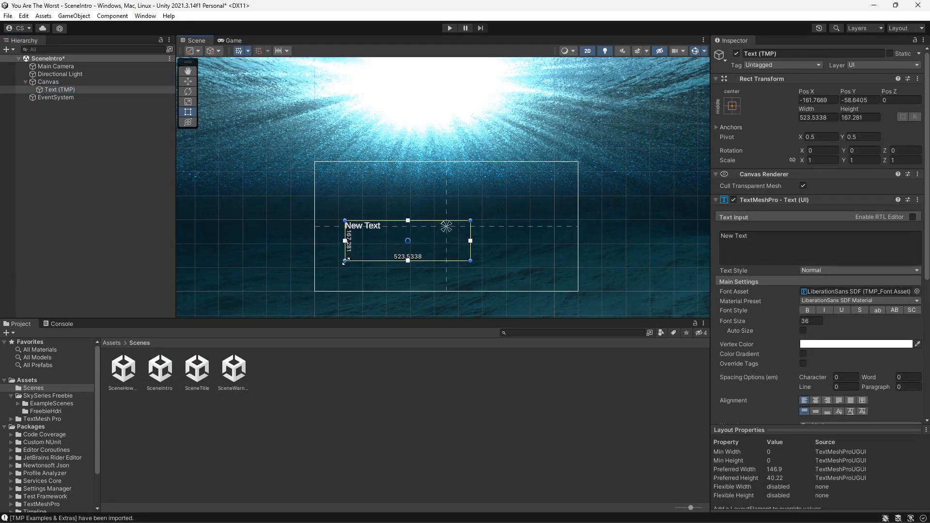
pyautogui.moveTo(470, 221); pyautogui.dragTo(537, 187)
pyautogui.moveTo(537, 261); pyautogui.dragTo(549, 270)
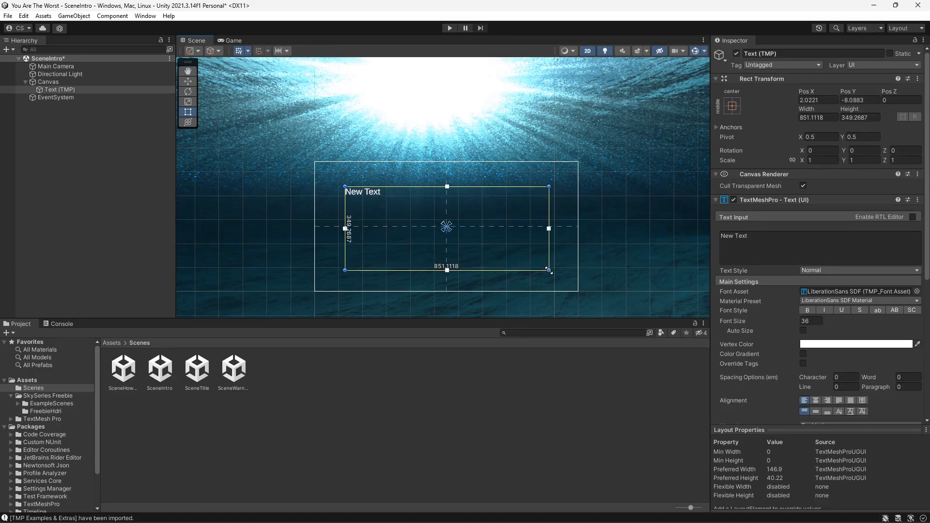
# - Centre-align the text horizontally and replace its content with "Your Mind Is Like Water, My Friend."
pyautogui.click(817, 400)
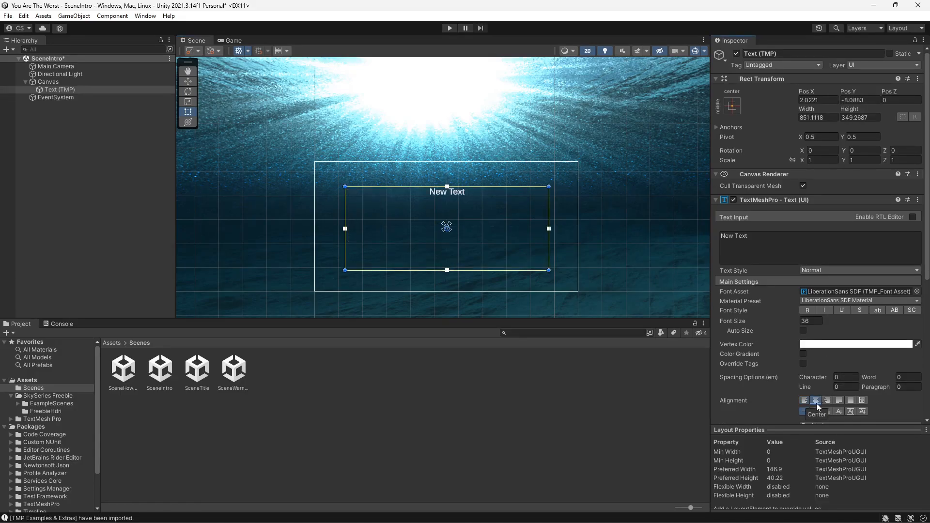
pyautogui.moveTo(763, 236); pyautogui.dragTo(708, 241)
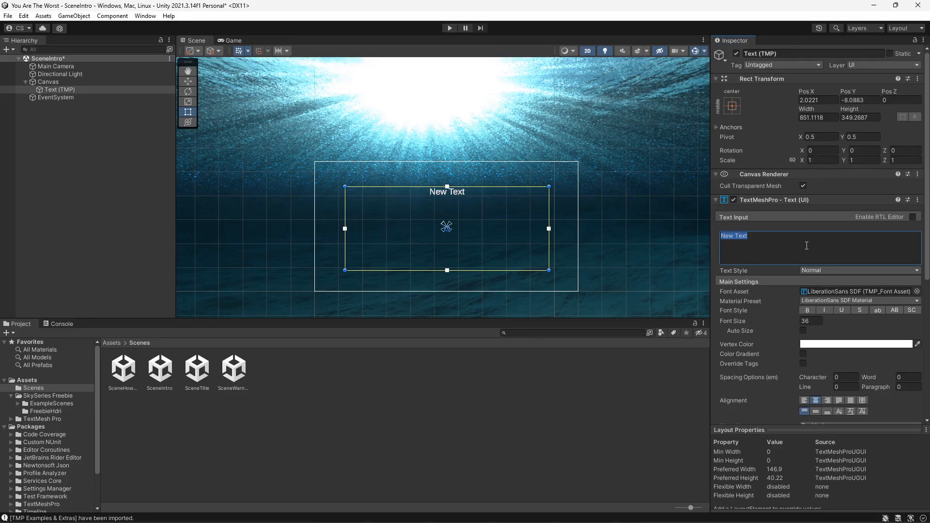
pyautogui.write('Your')
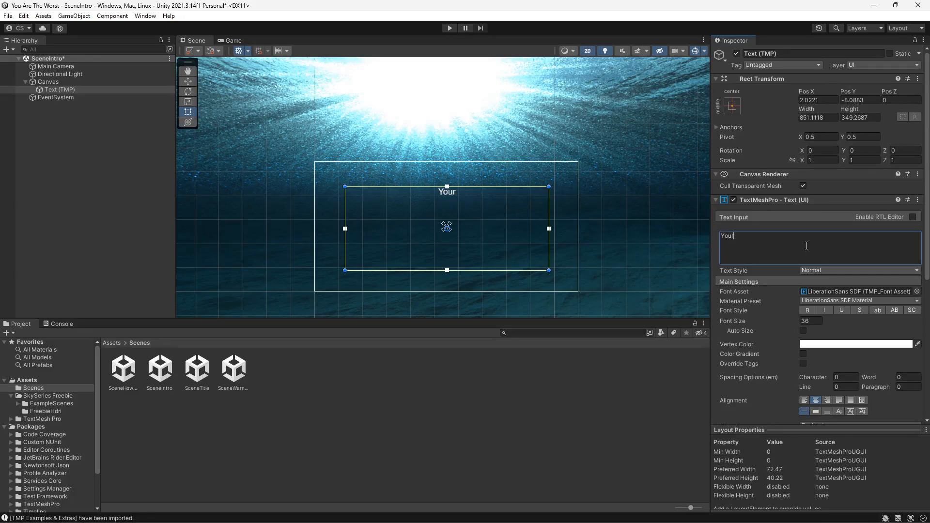
pyautogui.write(' Mind Is Like Water')
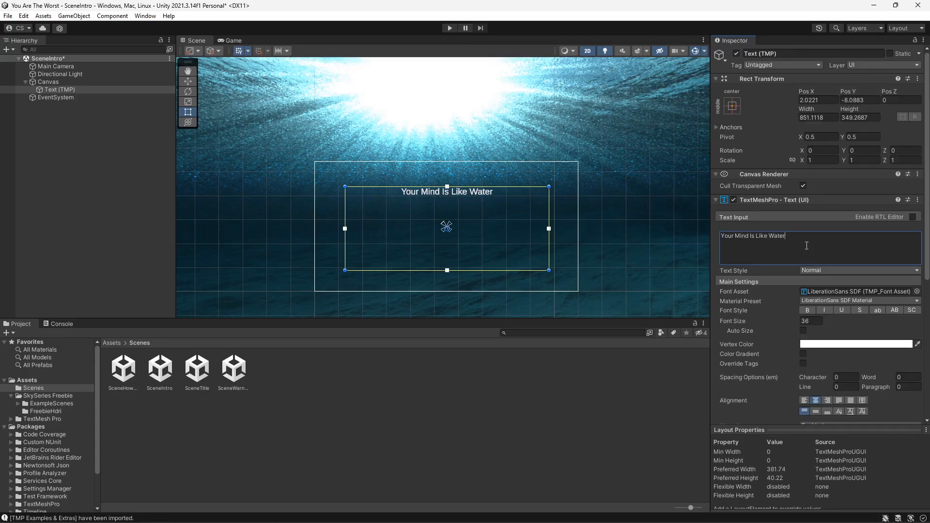
pyautogui.write(',')
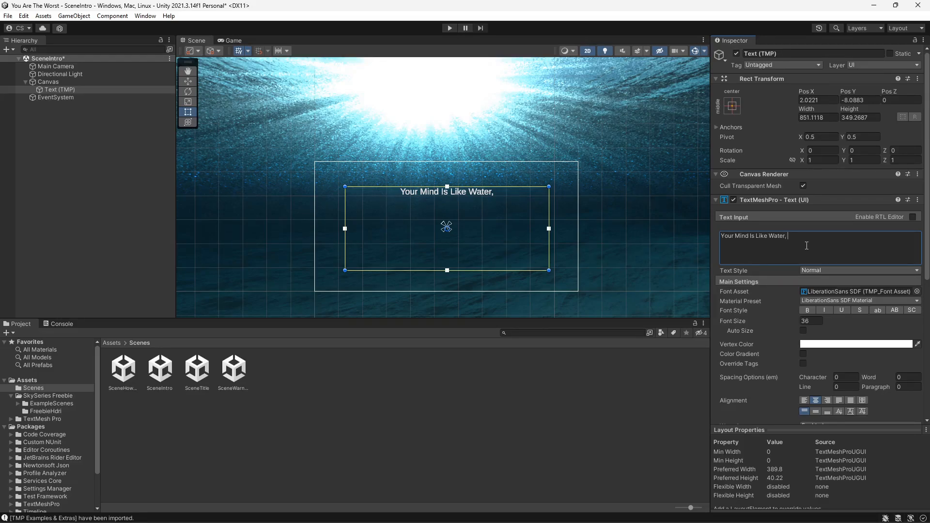
pyautogui.write(' My Friend')
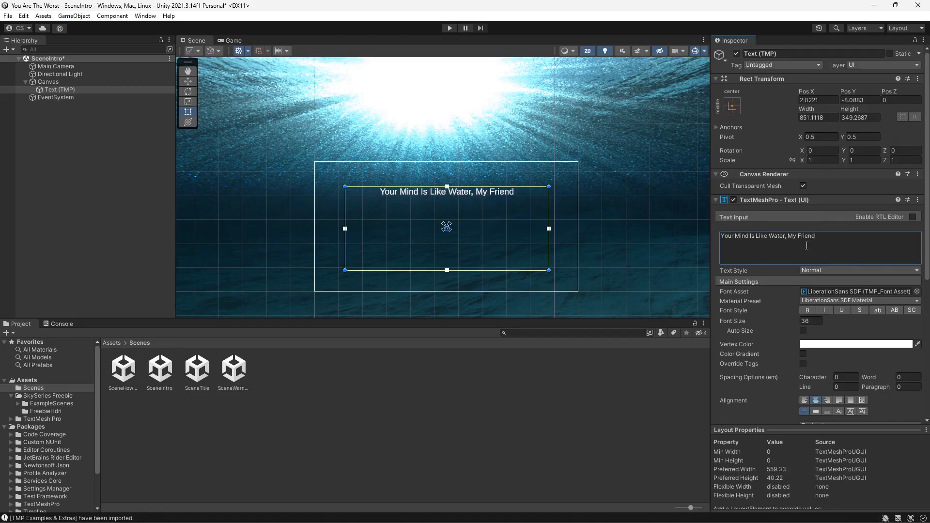
pyautogui.write('.')
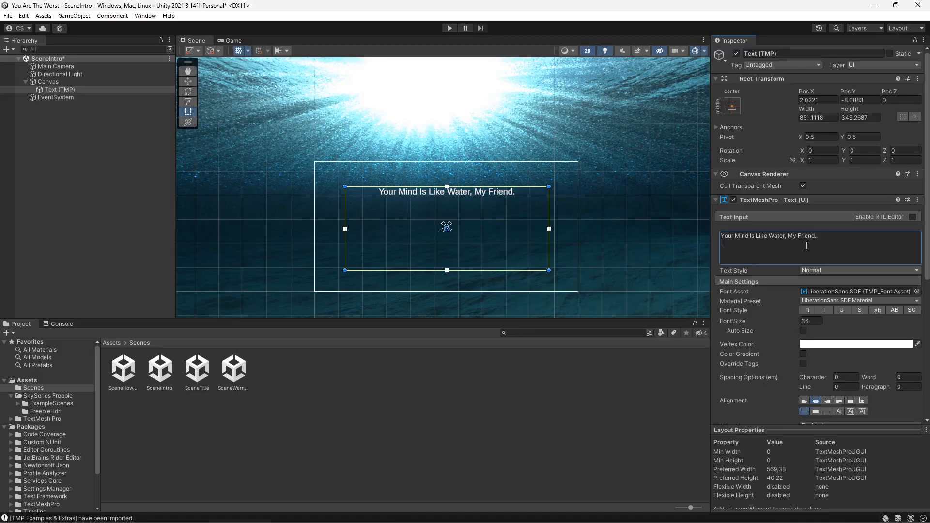
# - Add a second line reading "When it is agitated, it becomes difficult to see."
pyautogui.write('When it is agit')
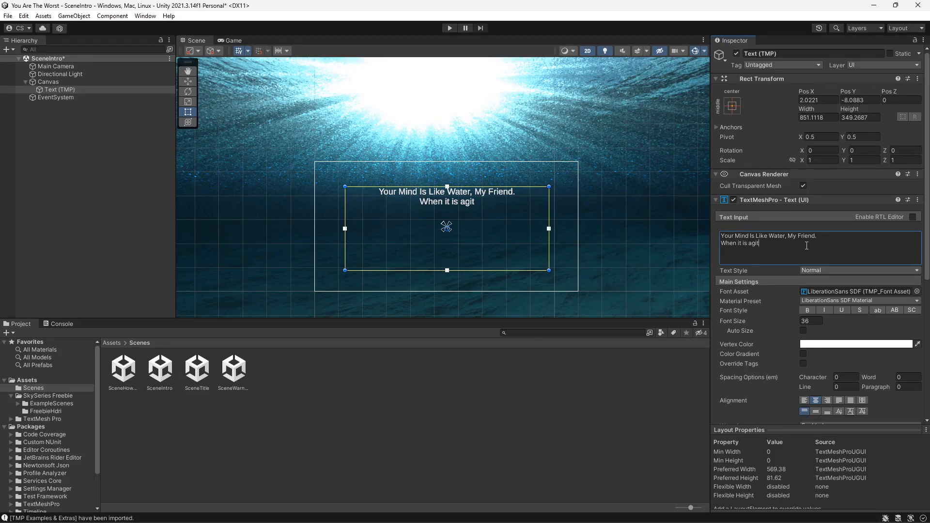
pyautogui.write('ated')
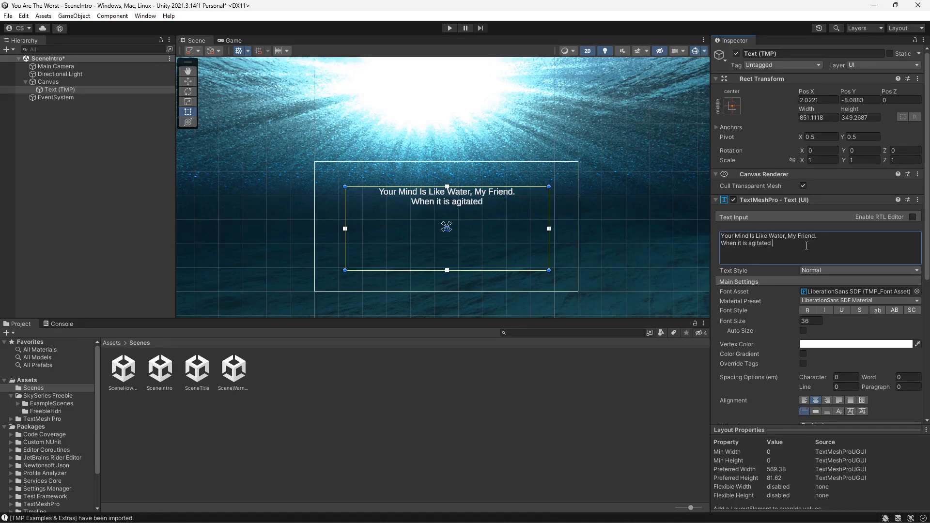
pyautogui.write(', i')
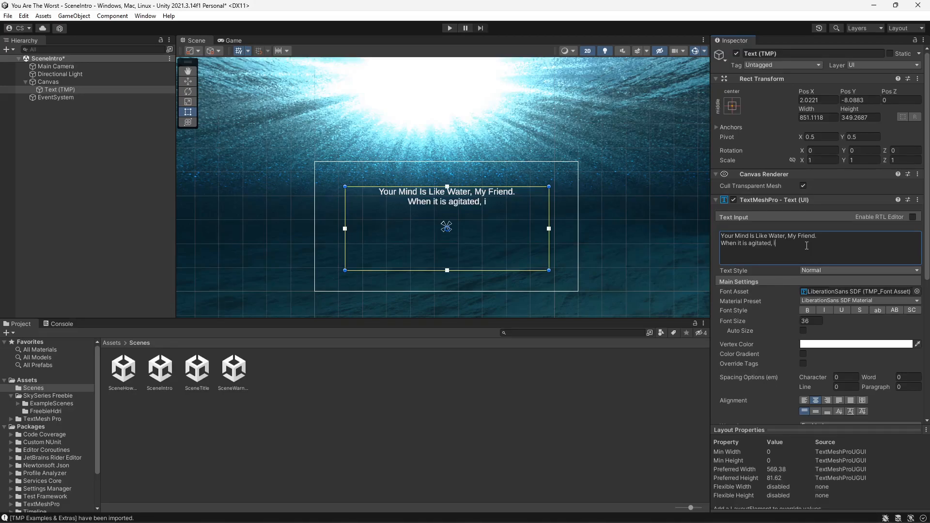
pyautogui.write('t becomes')
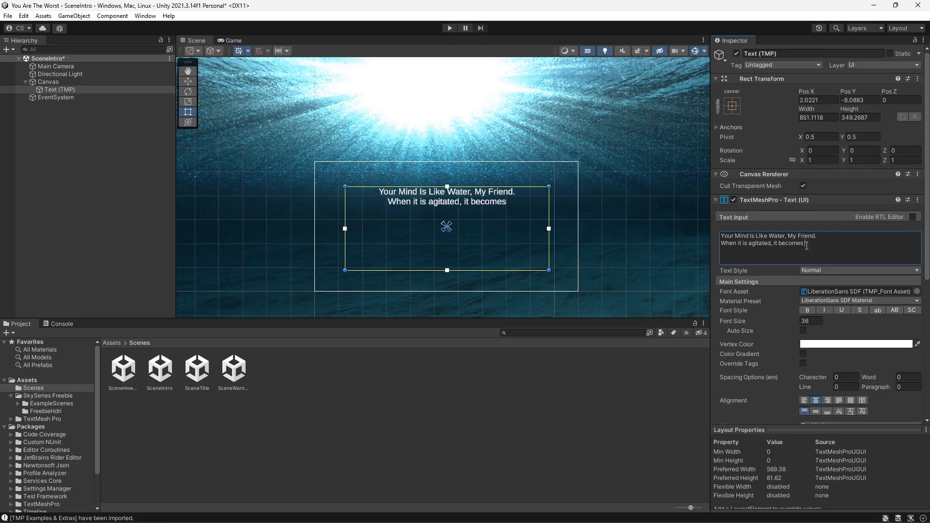
pyautogui.write(' dif')
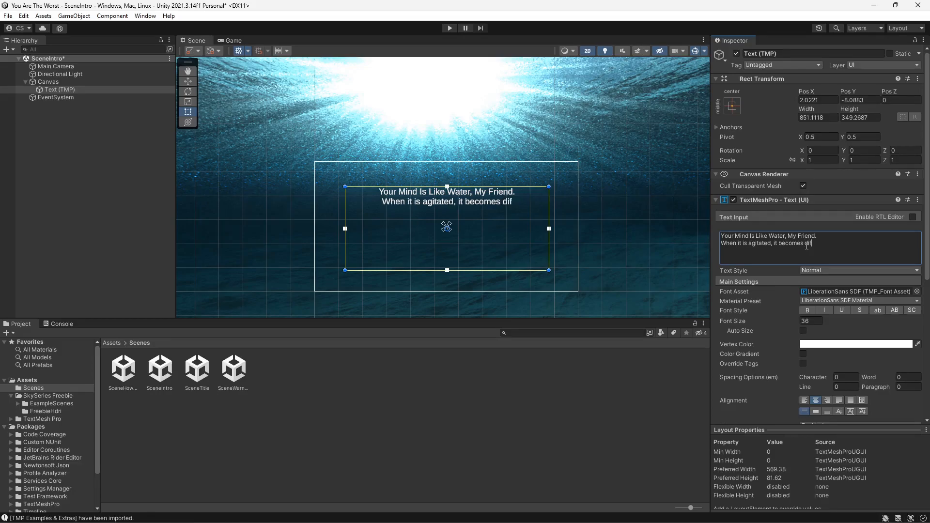
pyautogui.write('ficu')
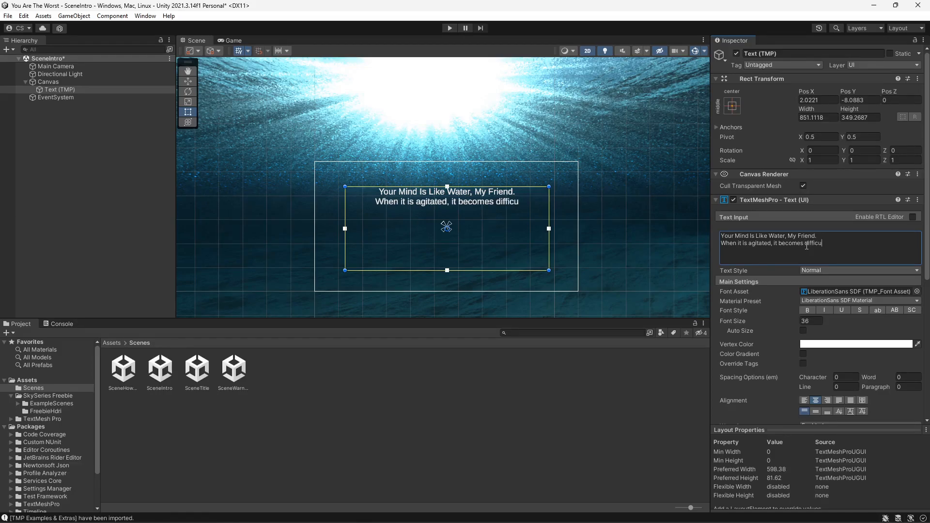
pyautogui.write('lt to see')
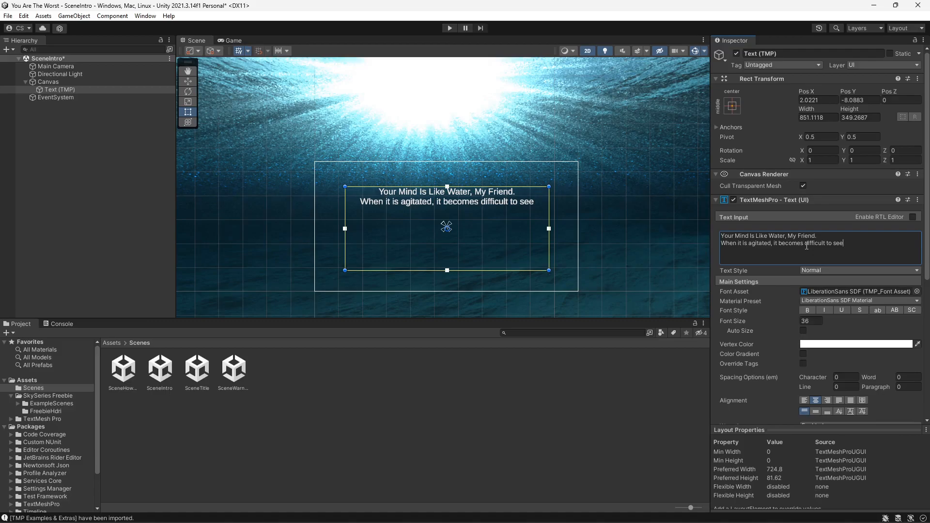
pyautogui.press('BackSpace')
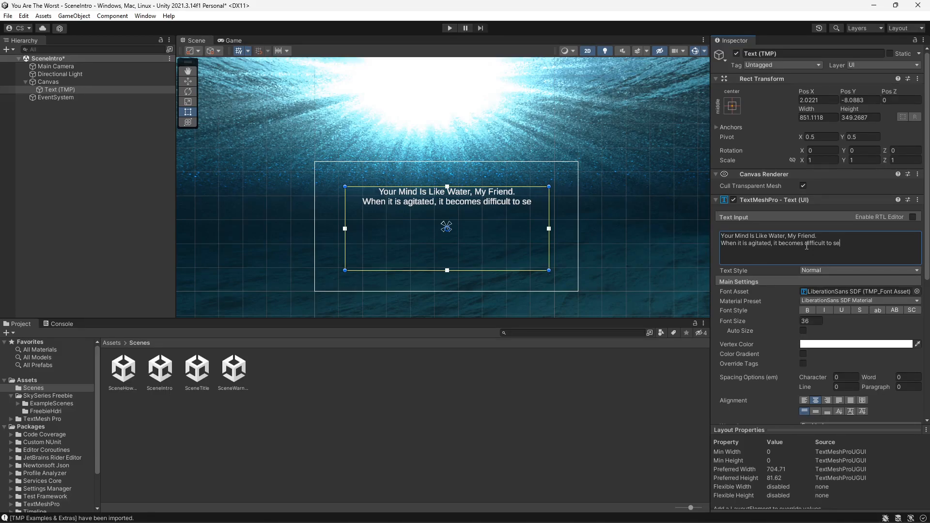
pyautogui.write('e.')
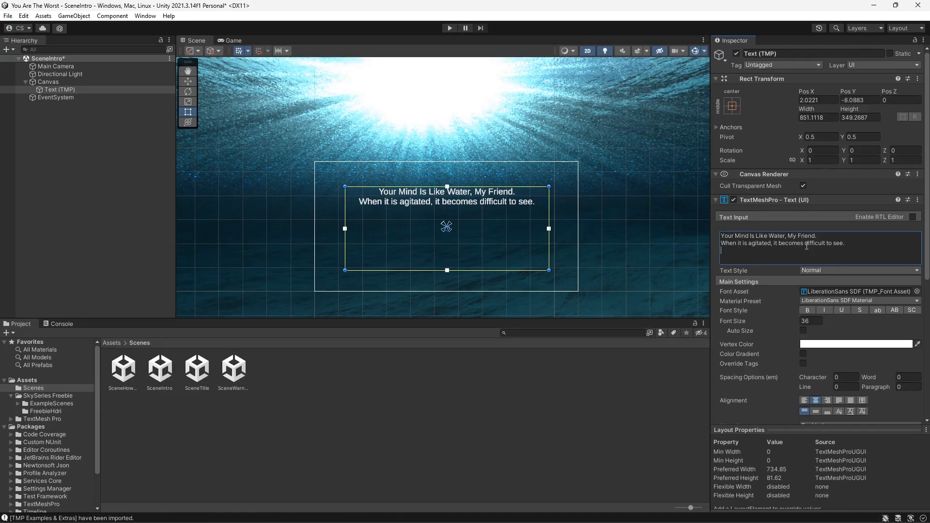
# - Add a third line reading "But if you allow it to settle, the answer becomes clear."
pyautogui.write('But if you')
pyautogui.press('BackSpace')
pyautogui.click(387, 203)
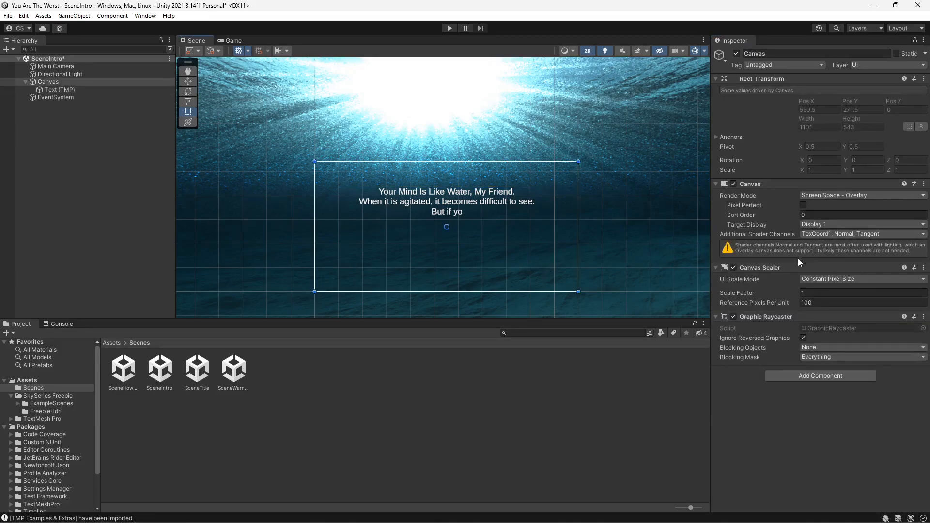
pyautogui.click(71, 89)
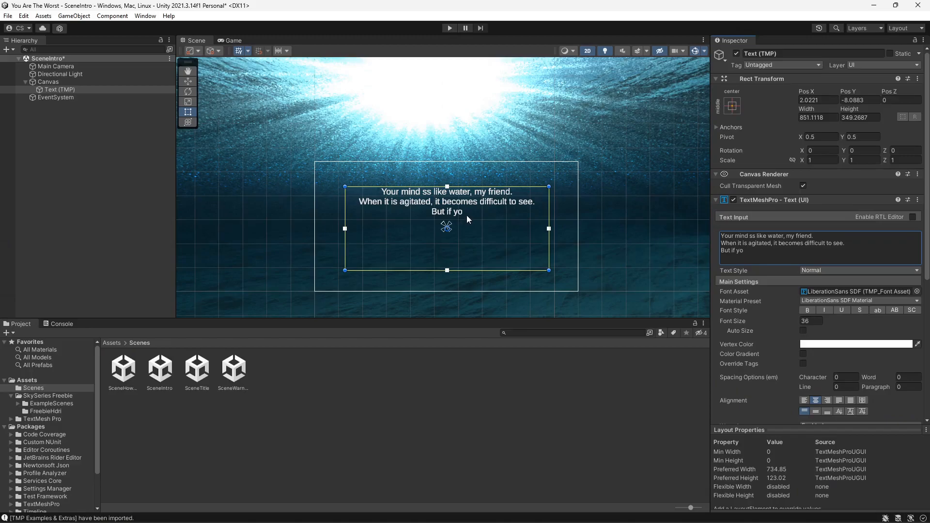
pyautogui.click(467, 213)
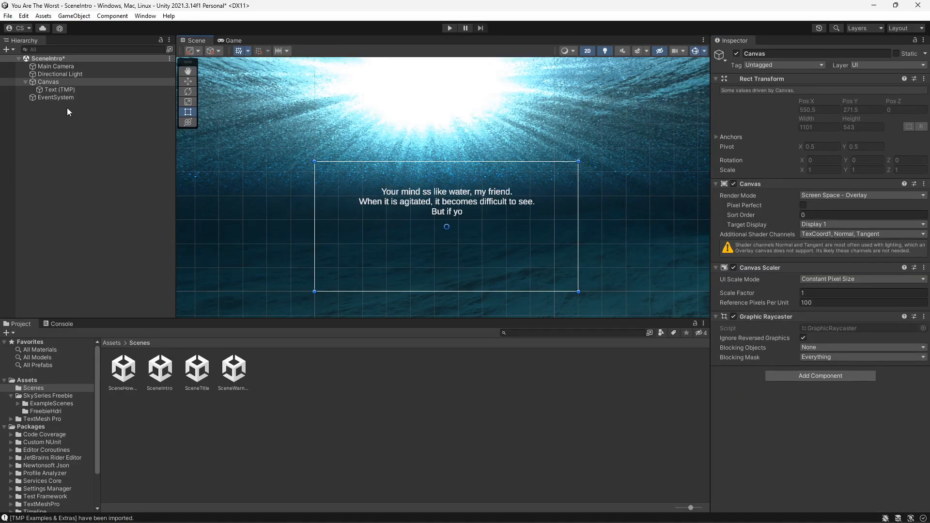
pyautogui.click(54, 88)
pyautogui.click(767, 254)
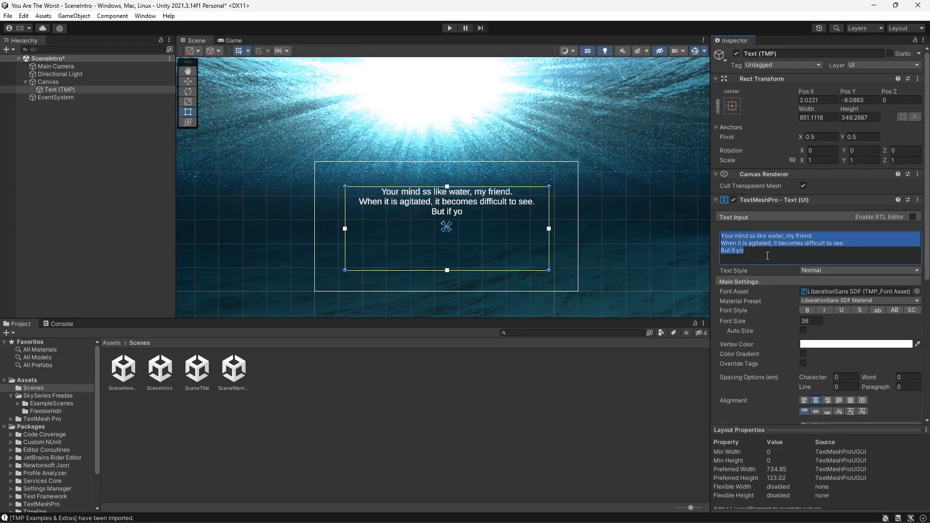
pyautogui.click(767, 256)
pyautogui.write('u')
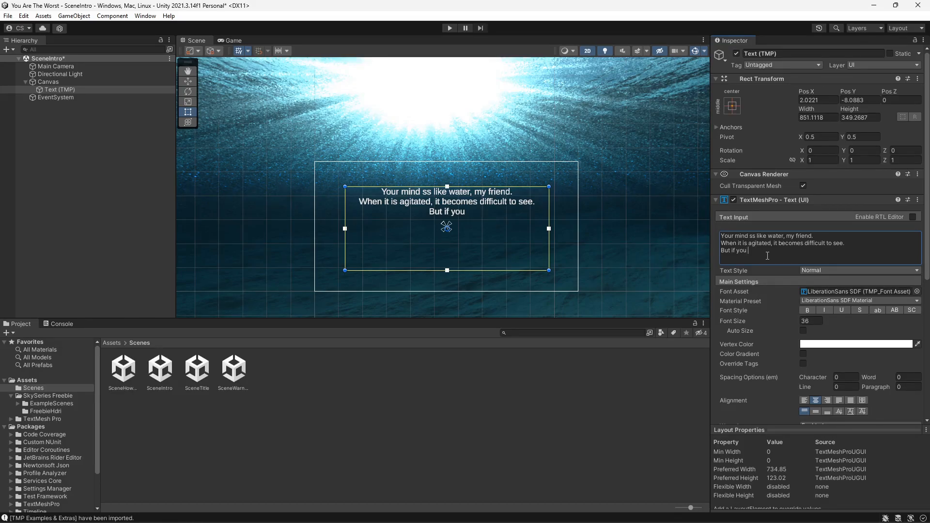
pyautogui.write(' allow it to settle')
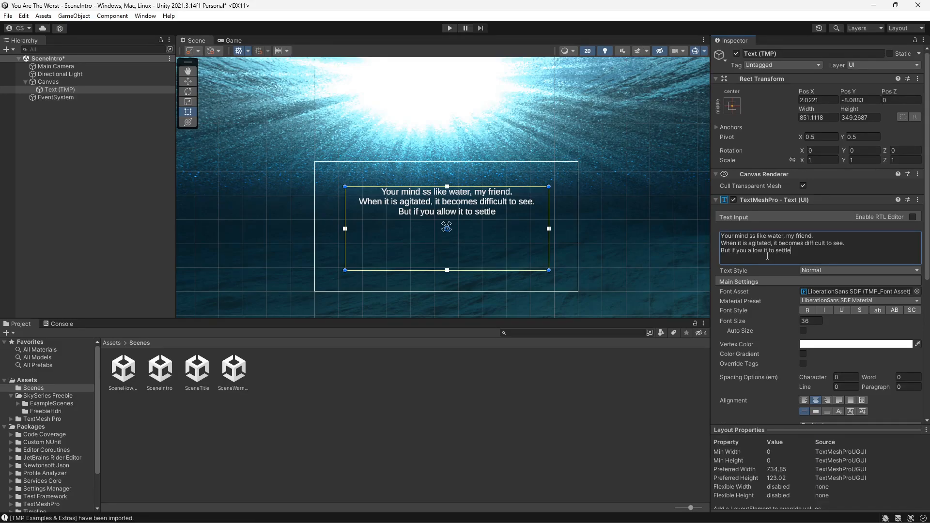
pyautogui.write(',')
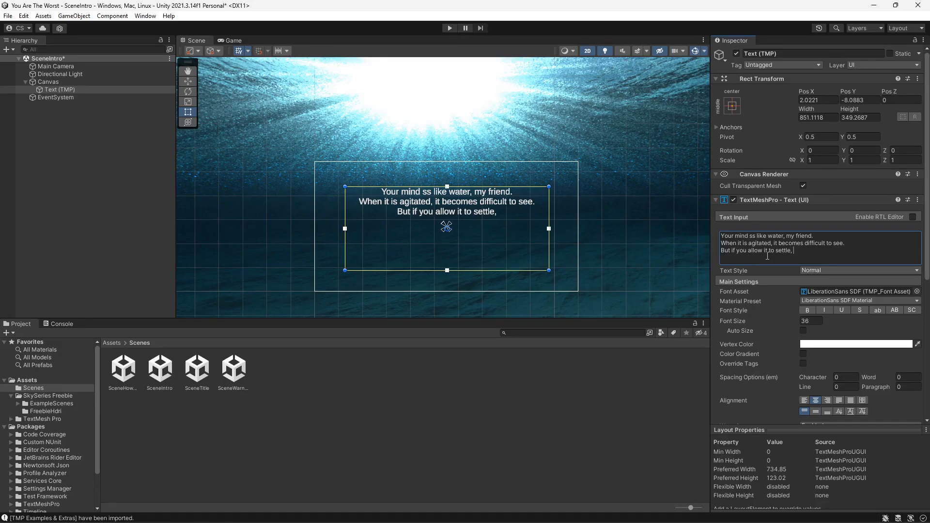
pyautogui.write(' the an')
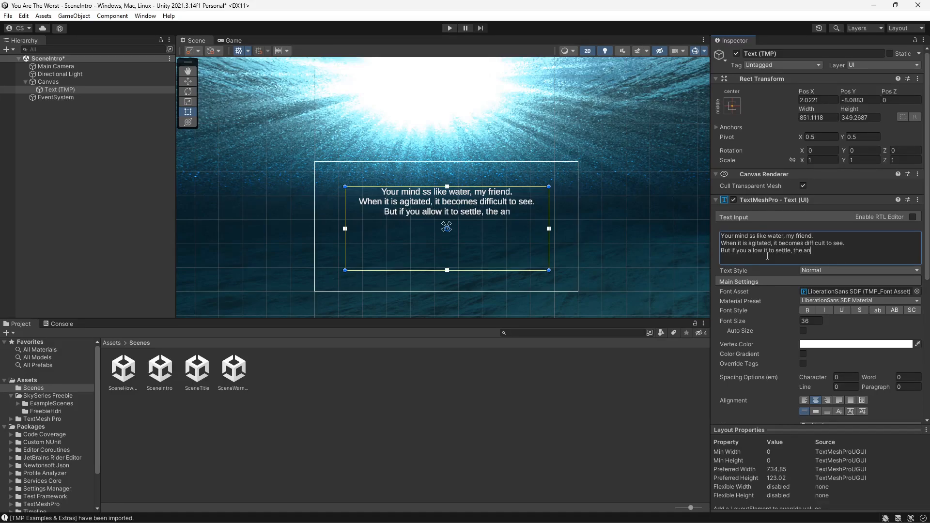
pyautogui.write('swer b')
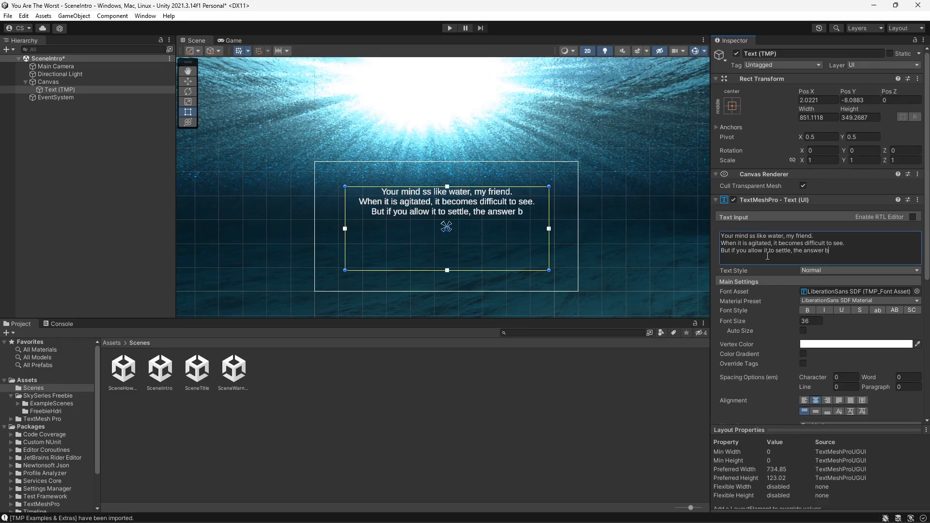
pyautogui.write('ecomes ')
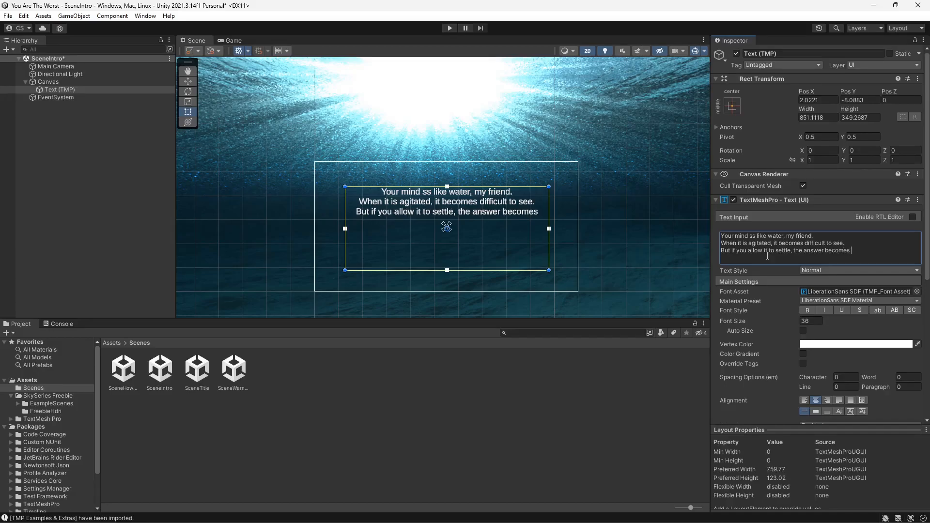
pyautogui.write('clea')
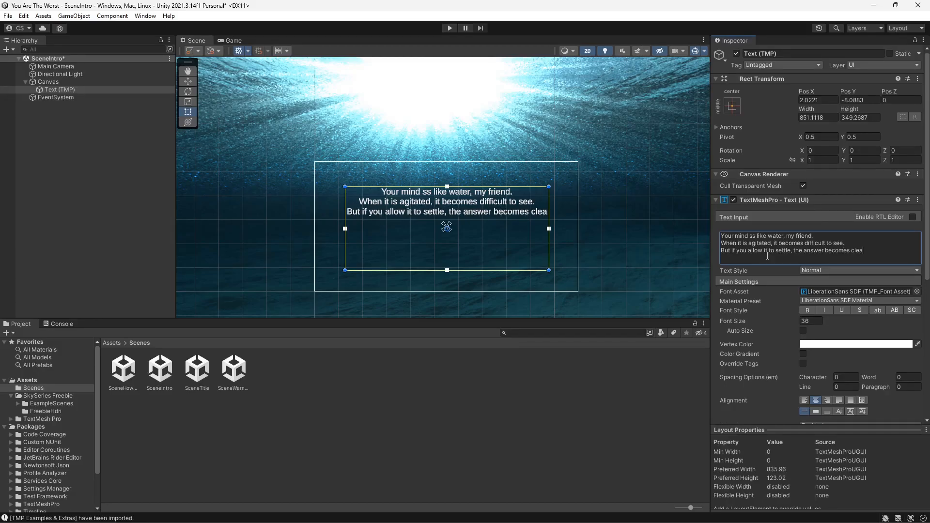
pyautogui.write('r.')
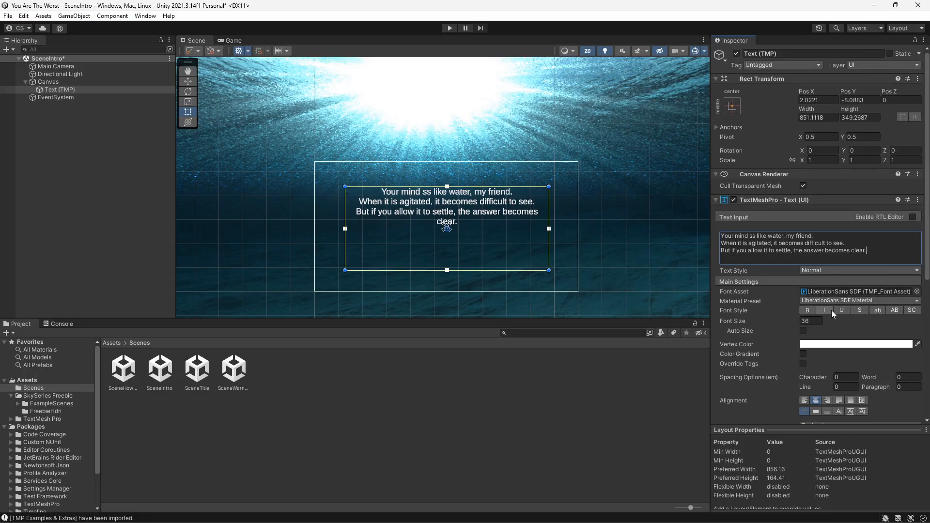
# - Set the text's font size to 50 and preview it in the Game view
pyautogui.click(814, 320)
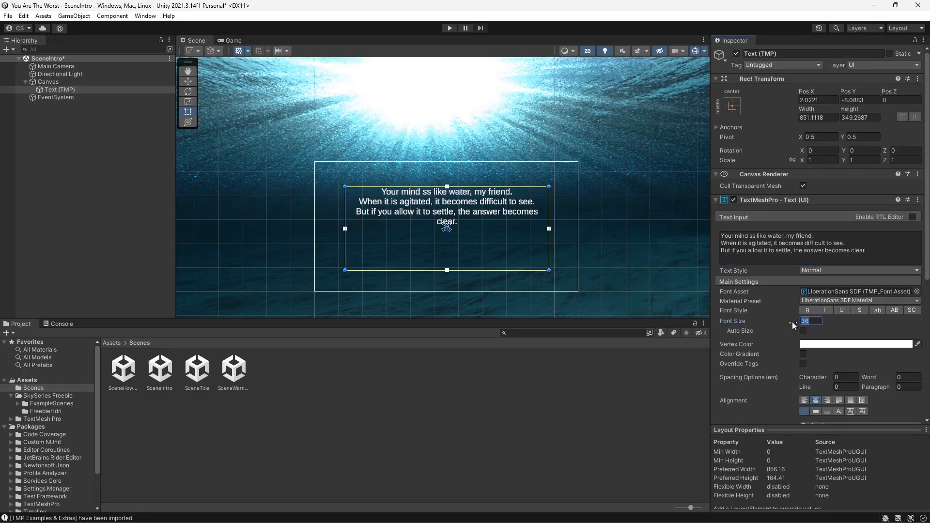
pyautogui.write('50')
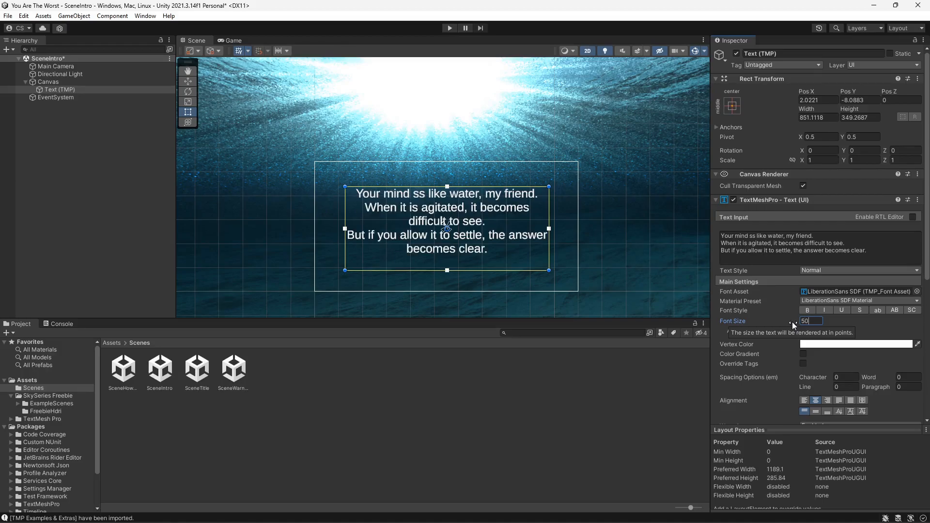
pyautogui.click(237, 43)
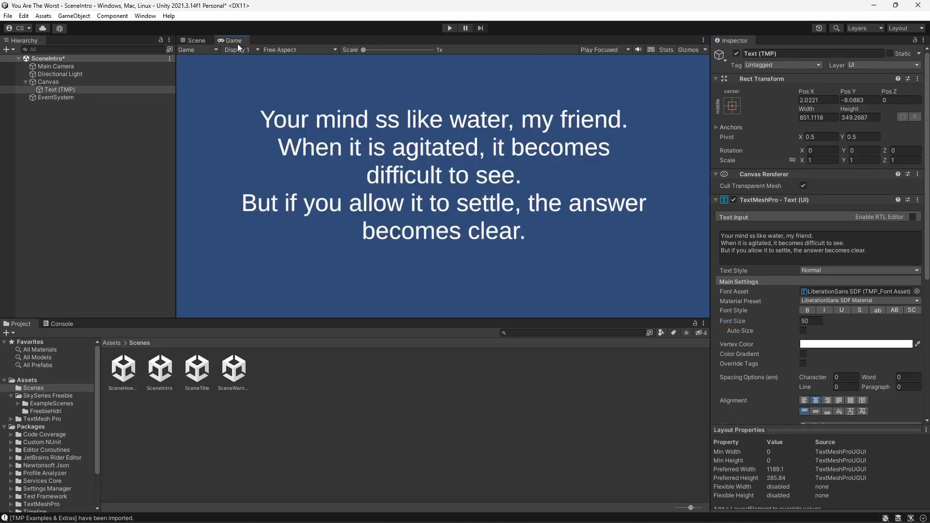
pyautogui.click(198, 42)
# - Set the Main Camera's Clear Flags to Skybox so the underwater sky shows in the Game view
pyautogui.click(94, 66)
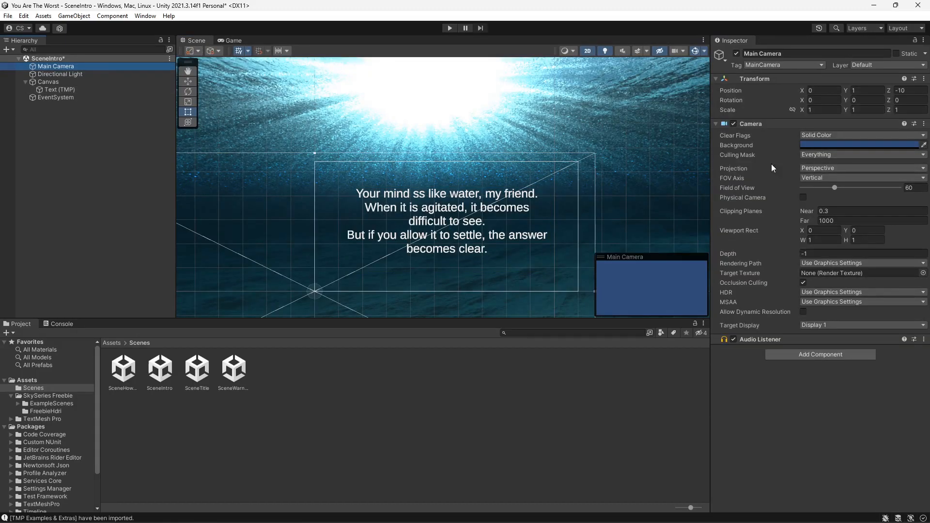
pyautogui.click(917, 135)
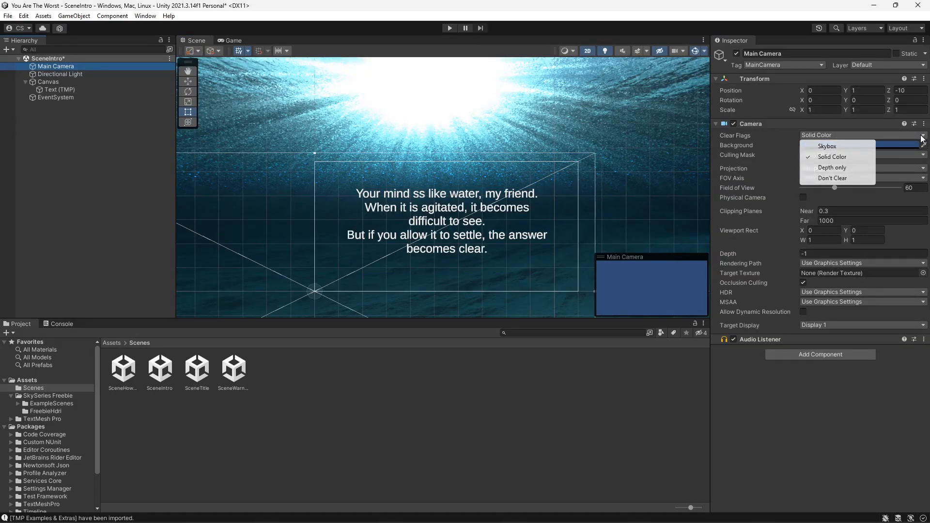
pyautogui.click(834, 147)
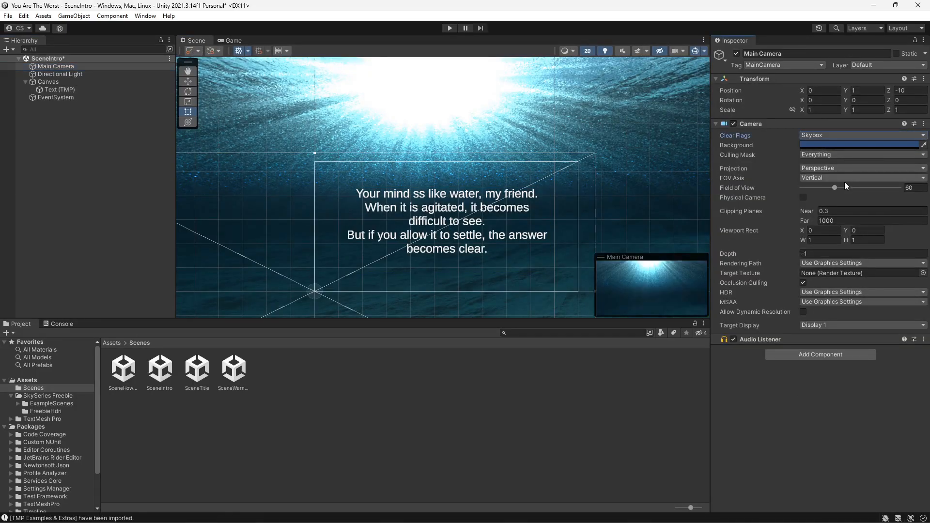
pyautogui.click(234, 41)
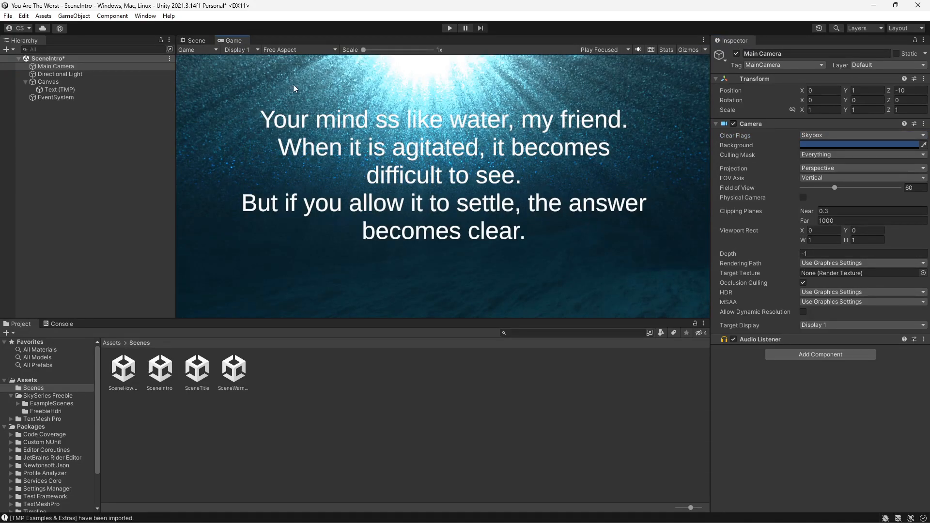
# - Correct the typo "ss" to "is" in the first line of the intro text
pyautogui.click(77, 89)
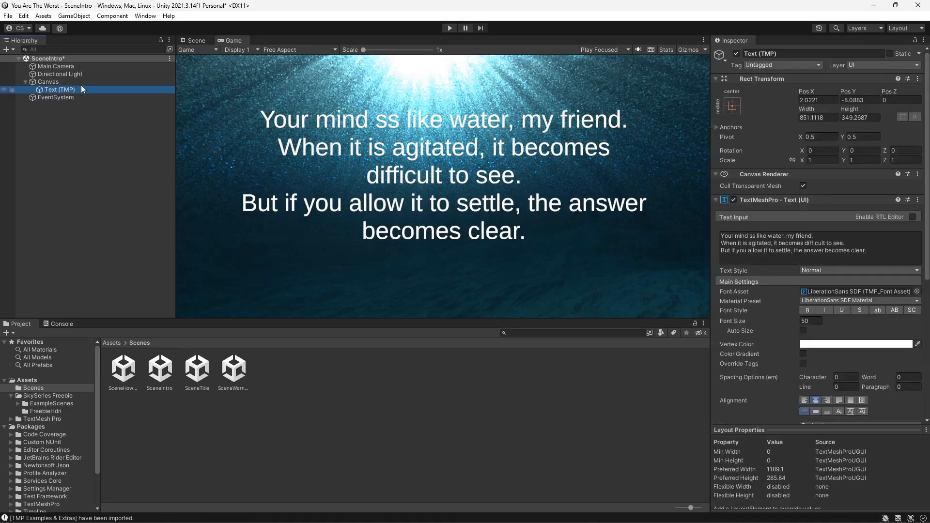
pyautogui.click(769, 238)
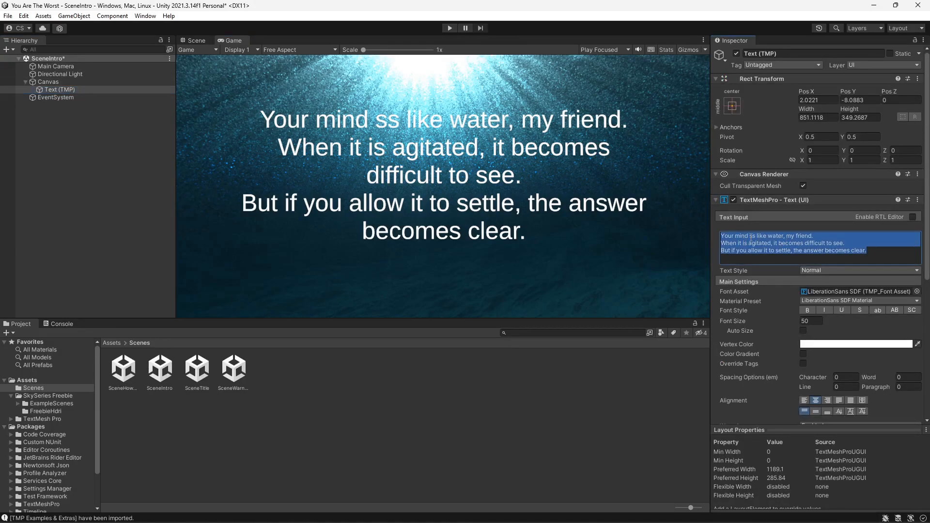
pyautogui.click(754, 237)
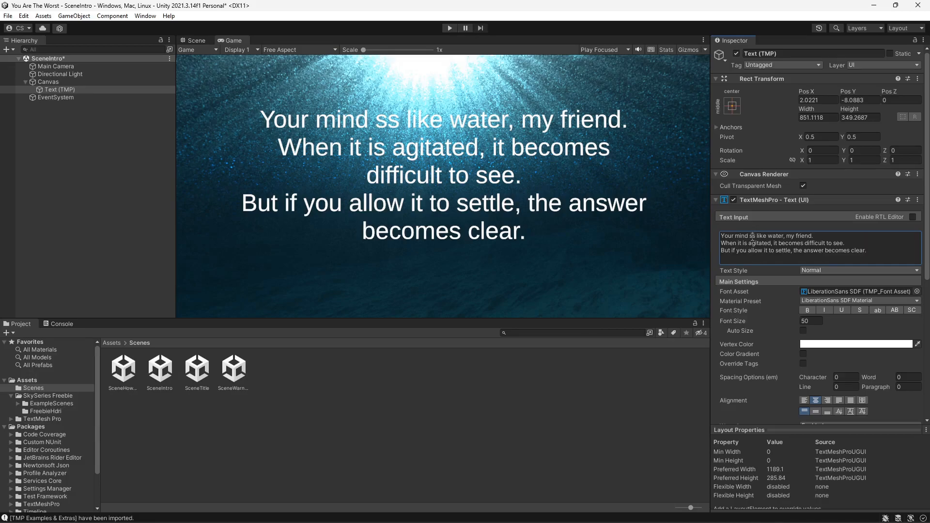
pyautogui.press('BackSpace')
pyautogui.write('i')
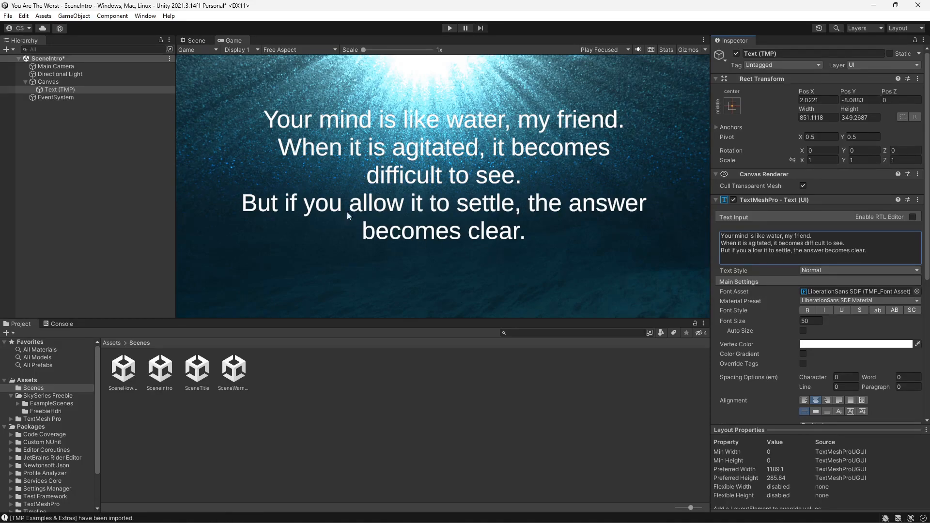
# - Duplicate the Text (TMP) object and replace the copy's text with "Master Oogway"
pyautogui.rightClick(71, 88)
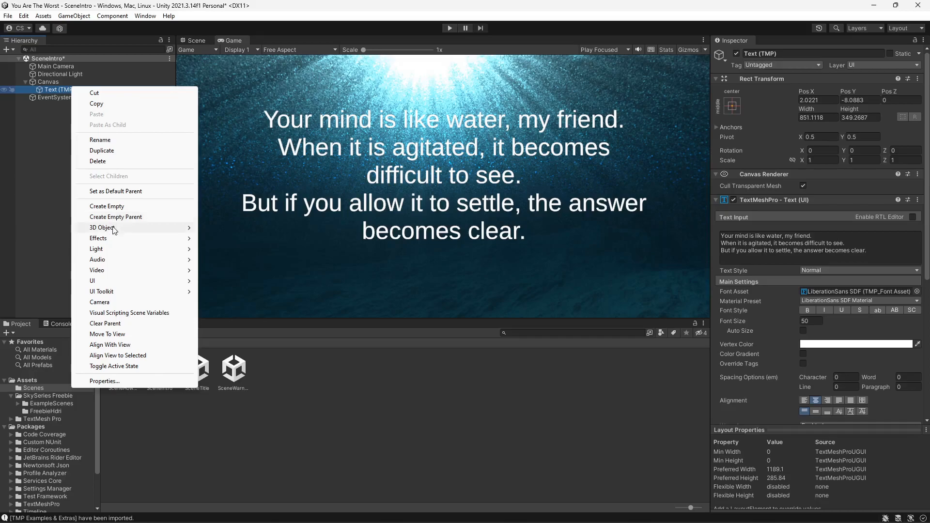
pyautogui.click(111, 151)
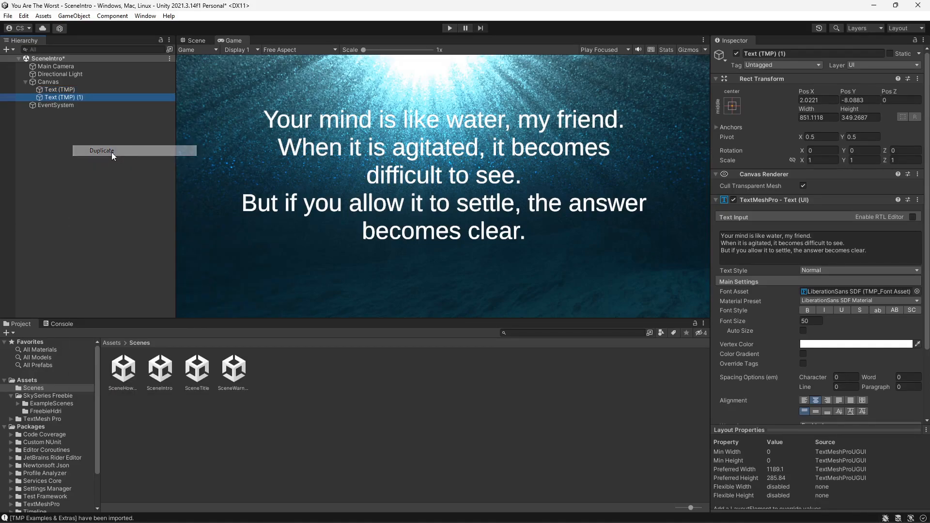
pyautogui.moveTo(867, 249); pyautogui.dragTo(716, 242)
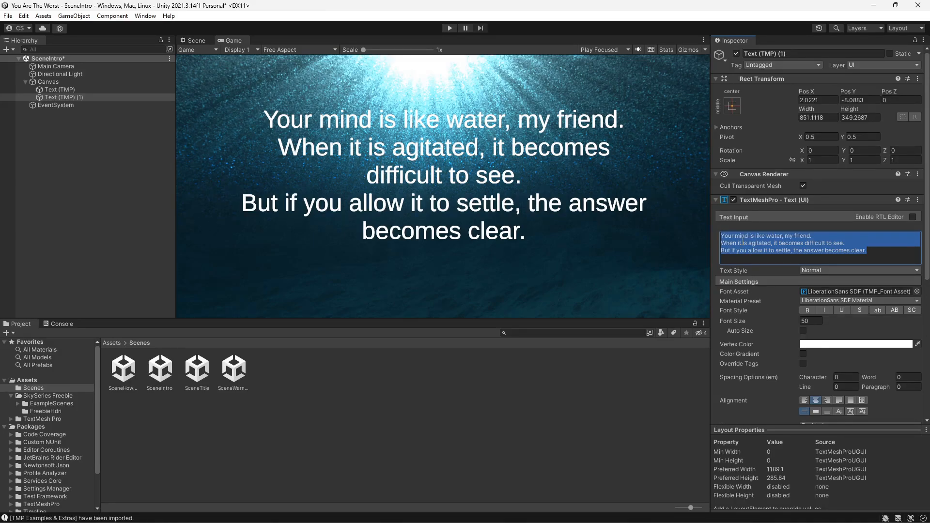
pyautogui.write('Mas')
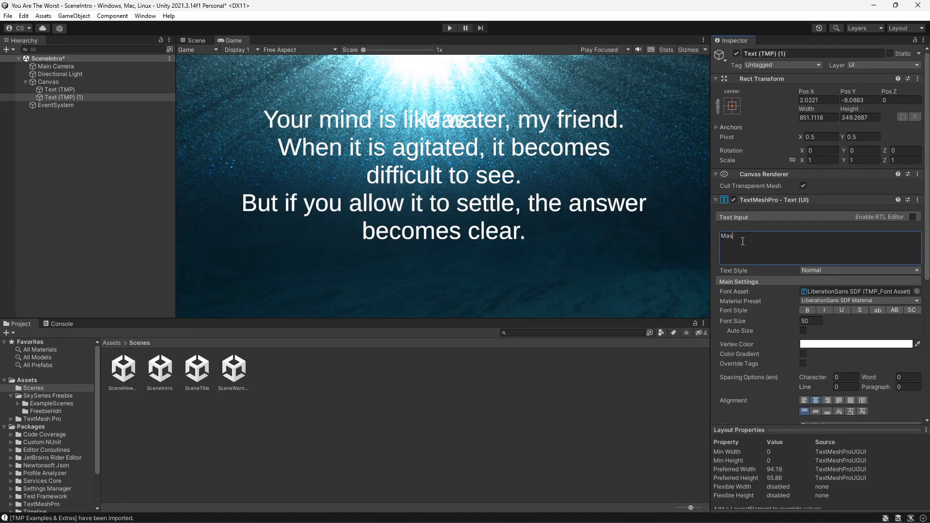
pyautogui.write('ter')
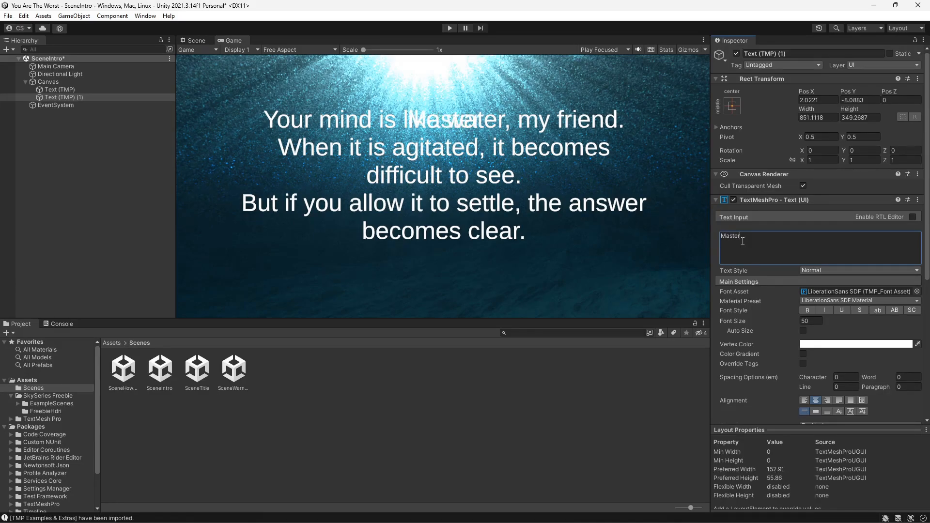
pyautogui.write(' O')
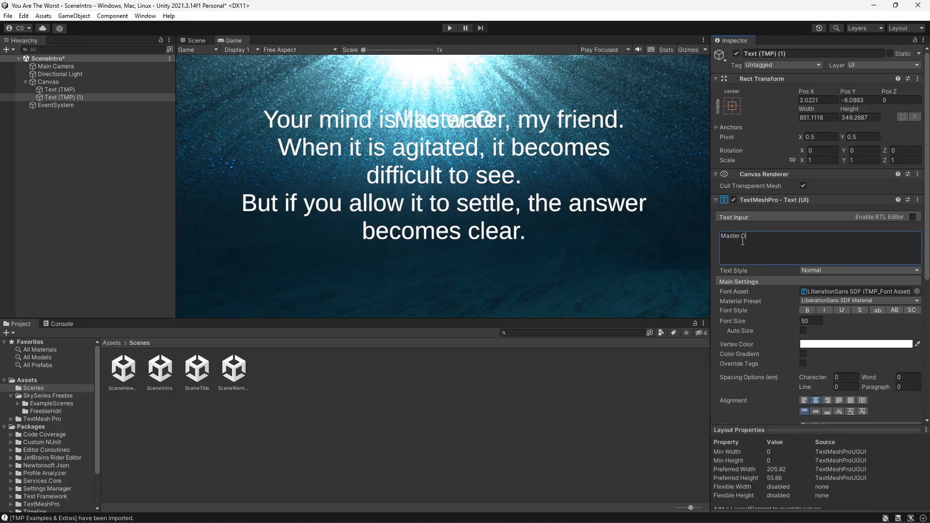
pyautogui.write('ogway')
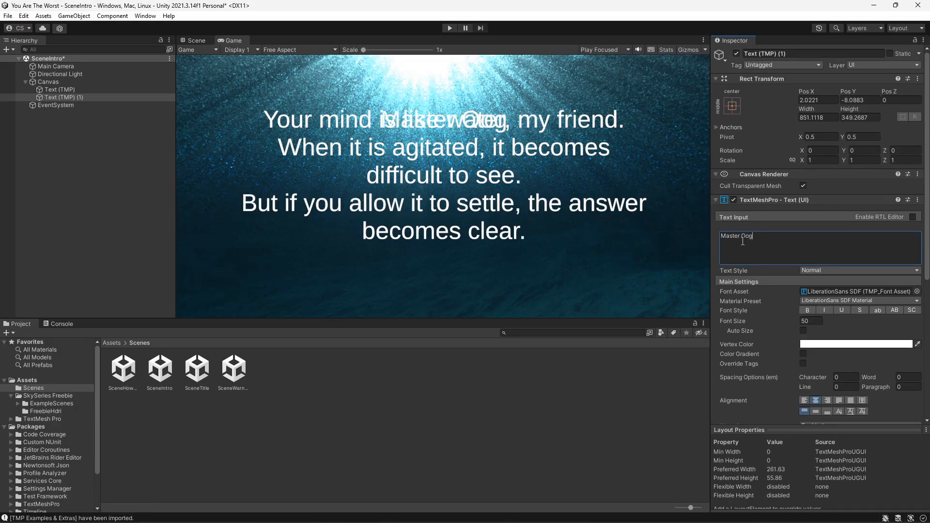
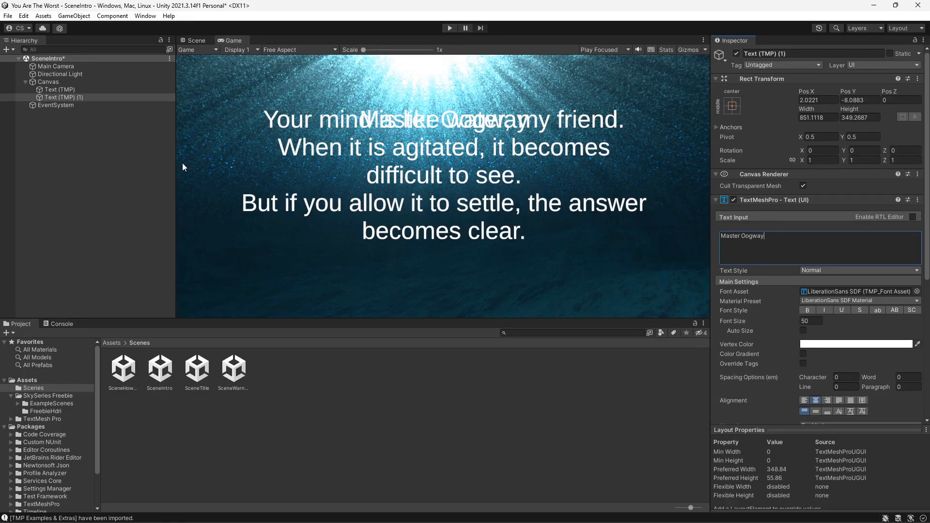
# - Move the "Master Oogway" text below the intro text in the Scene view and set its font size to 30
pyautogui.click(196, 40)
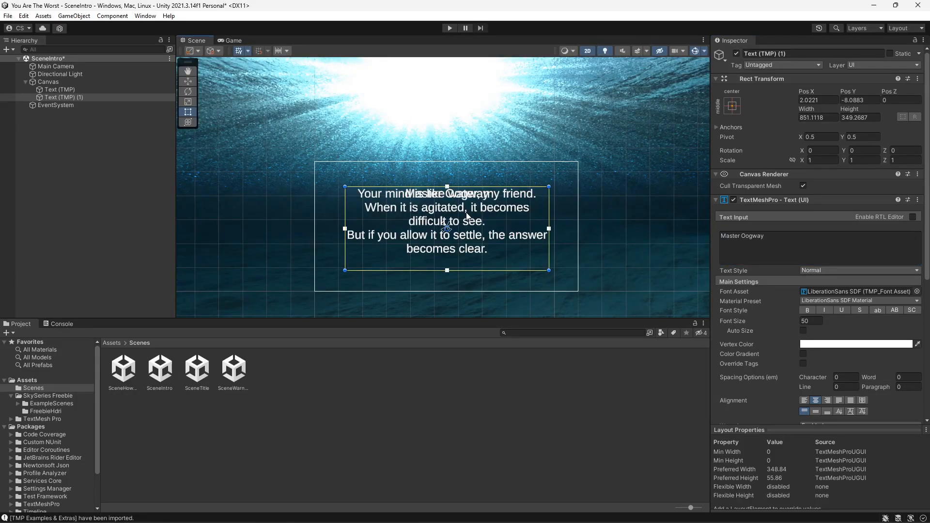
pyautogui.moveTo(472, 213); pyautogui.dragTo(505, 281)
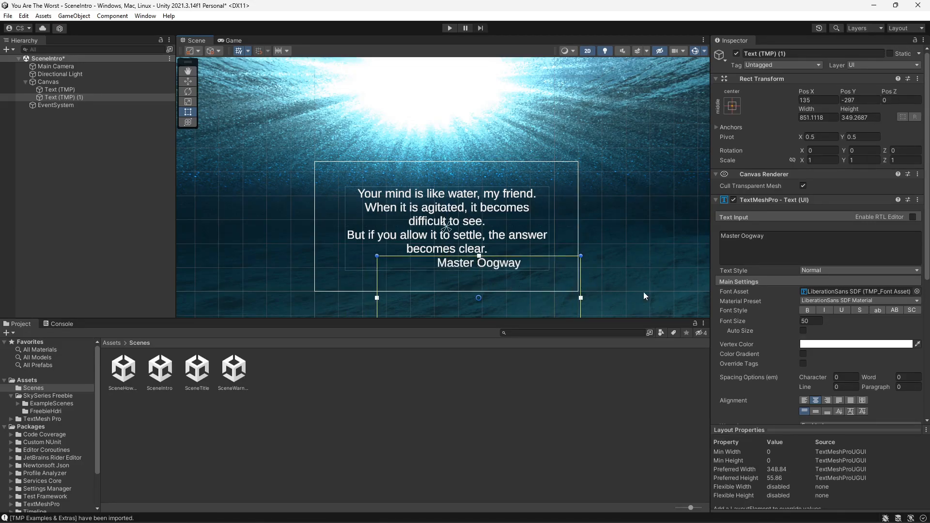
pyautogui.click(783, 321)
pyautogui.write('30')
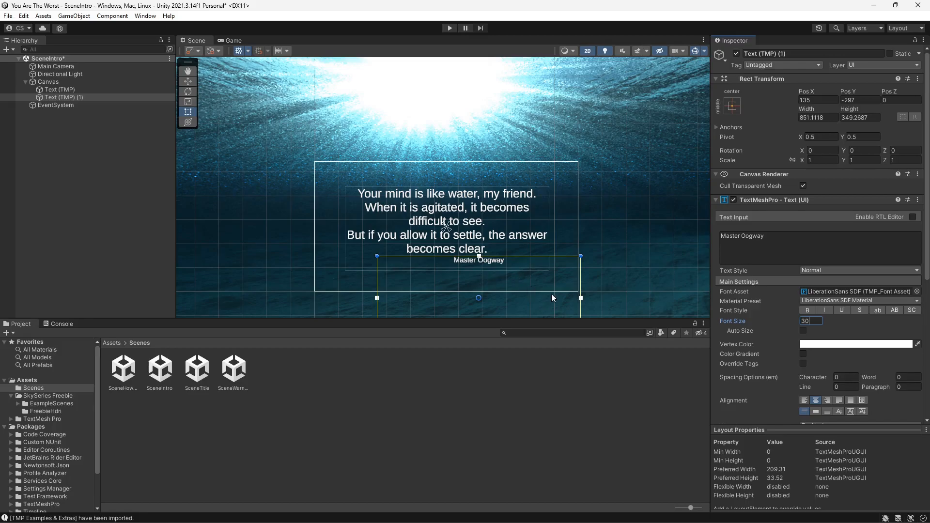
# - Reposition and resize the "Master Oogway" text box beneath the intro text
pyautogui.scroll(-2, 543, 298)
pyautogui.moveTo(527, 273); pyautogui.dragTo(510, 219, button='middle')
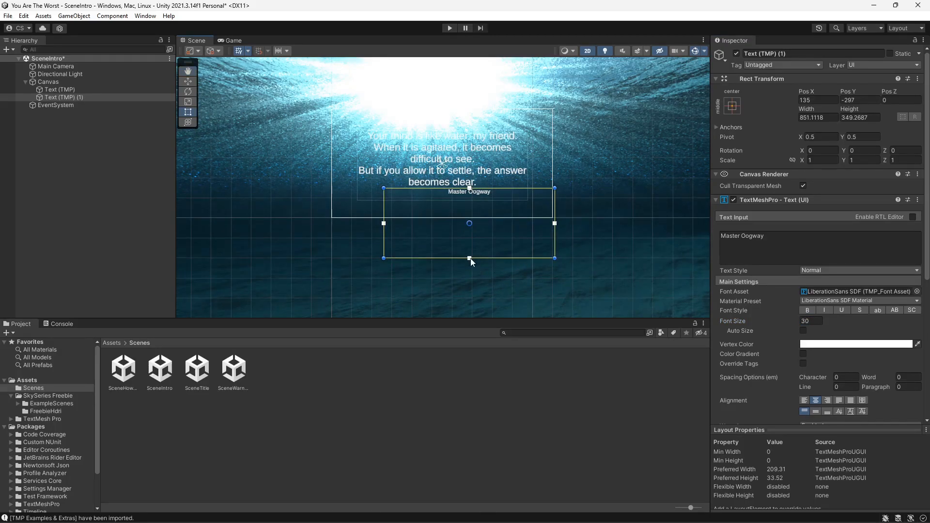
pyautogui.moveTo(470, 259); pyautogui.dragTo(470, 201)
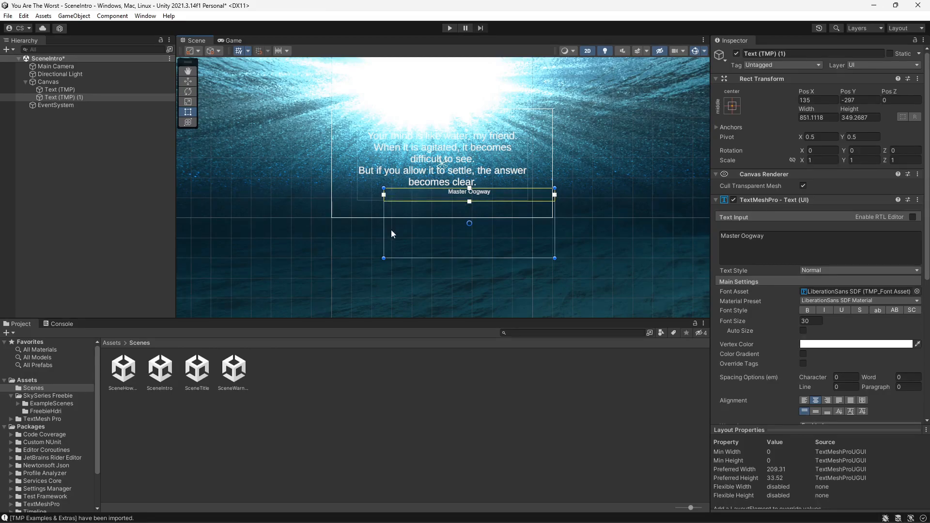
pyautogui.moveTo(385, 256); pyautogui.dragTo(399, 269)
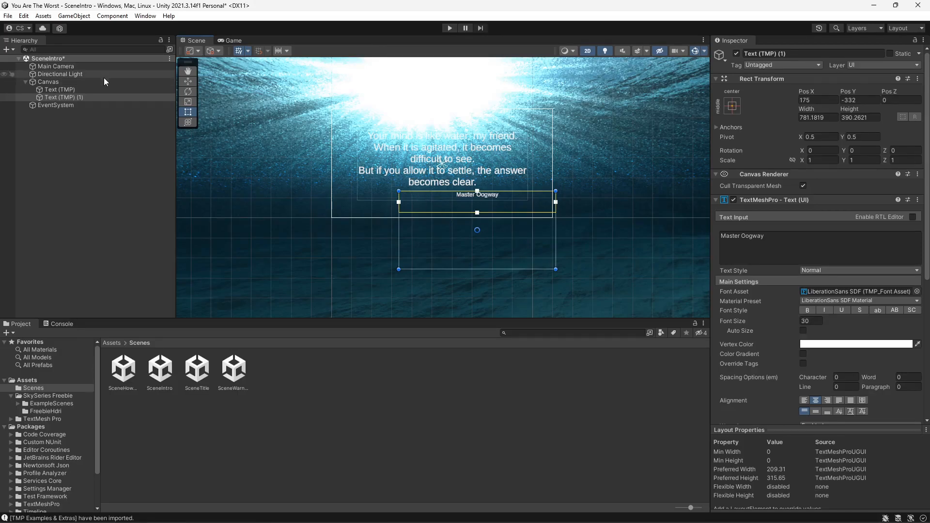
# - Duplicate the "Master Oogway" text object and replace the copy's text with "(Kung Fu Panda)"
pyautogui.rightClick(78, 97)
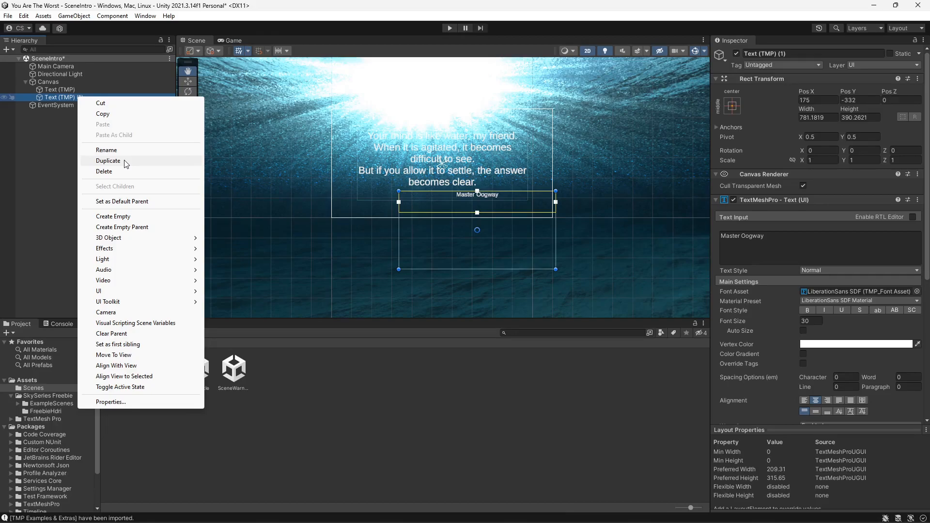
pyautogui.click(108, 160)
pyautogui.moveTo(764, 236); pyautogui.dragTo(720, 239)
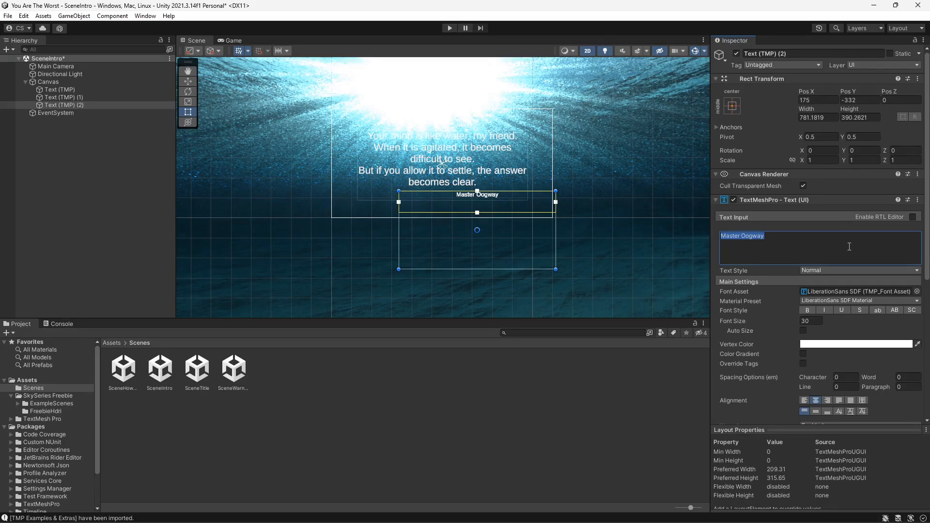
pyautogui.write('Ku')
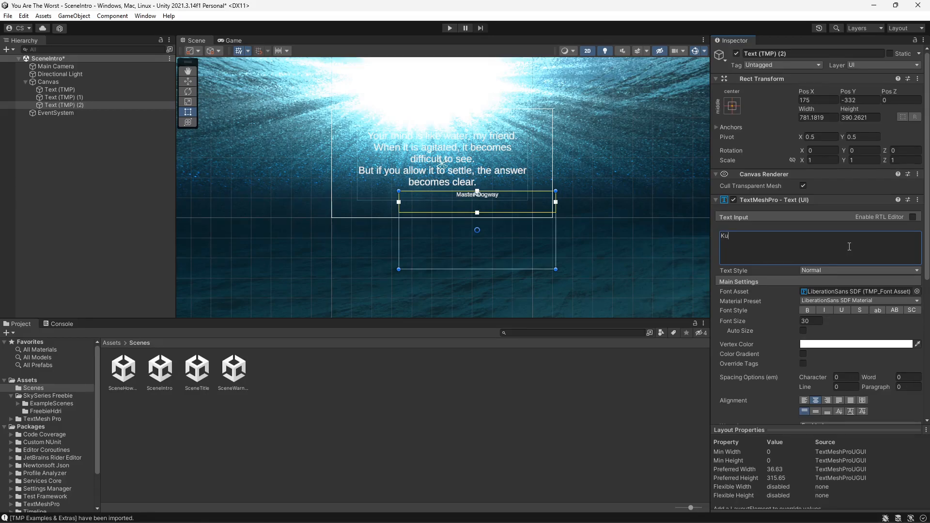
pyautogui.write('ng Fu Panda)(')
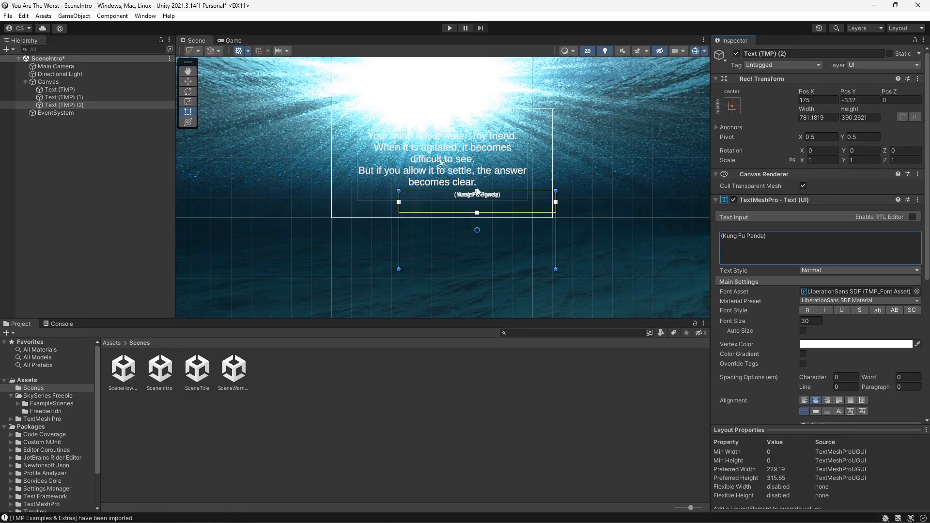
# - Move the "(Kung Fu Panda)" text to the right of the name and set its font size to 25
pyautogui.moveTo(500, 205); pyautogui.dragTo(548, 202)
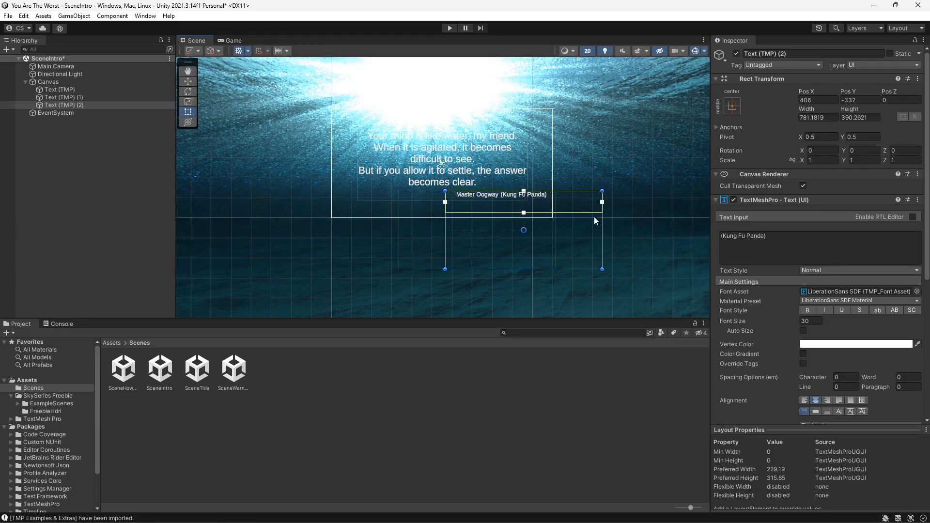
pyautogui.click(806, 321)
pyautogui.write('25')
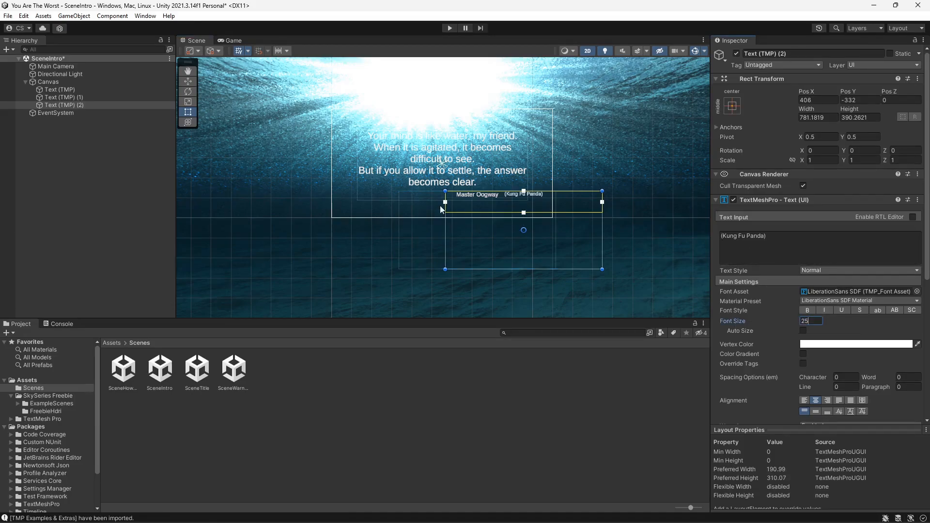
# - Align the "(Kung Fu Panda)" text beside "Master Oogway" and preview the result in the Game view
pyautogui.moveTo(527, 200); pyautogui.dragTo(521, 200)
pyautogui.scroll(8, 504, 208)
pyautogui.scroll(1, 491, 206)
pyautogui.moveTo(491, 205); pyautogui.dragTo(476, 256, button='middle')
pyautogui.moveTo(527, 209); pyautogui.dragTo(524, 203)
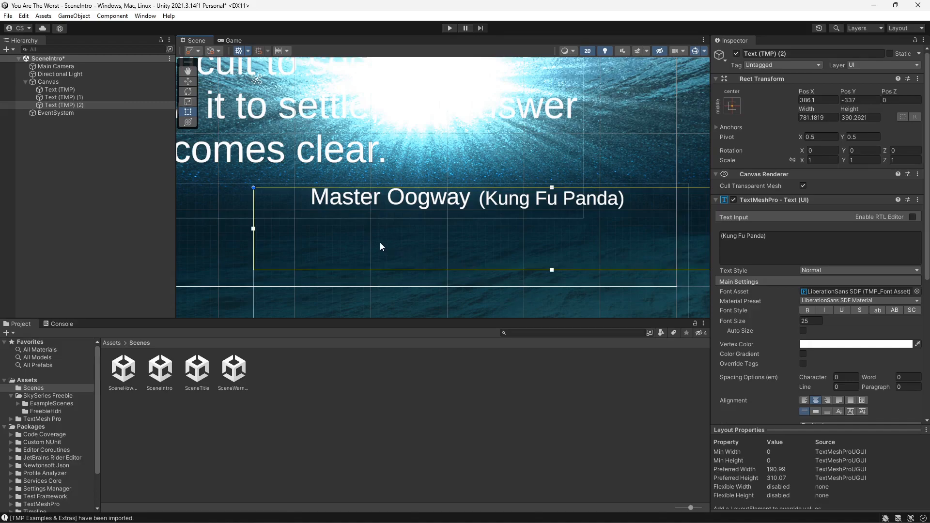
pyautogui.scroll(-5, 337, 251)
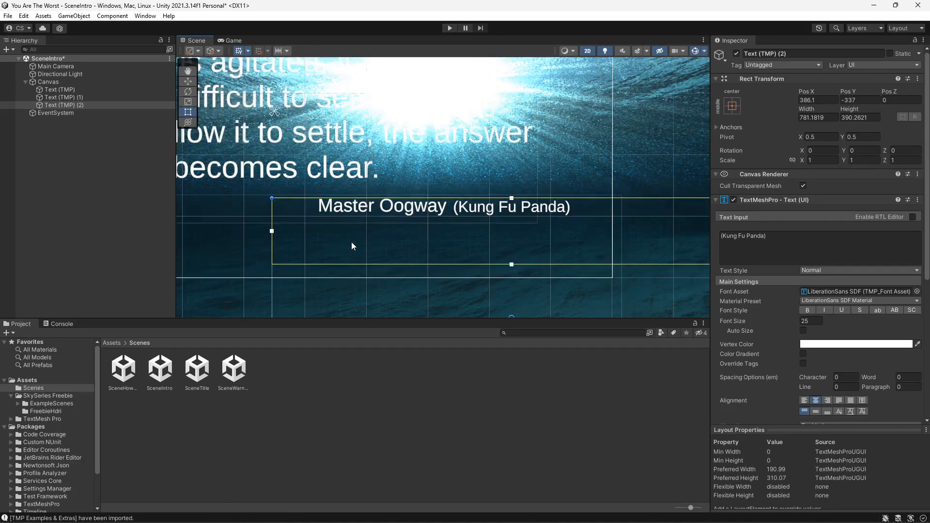
pyautogui.scroll(-5, 351, 243)
pyautogui.moveTo(351, 242); pyautogui.dragTo(468, 244, button='middle')
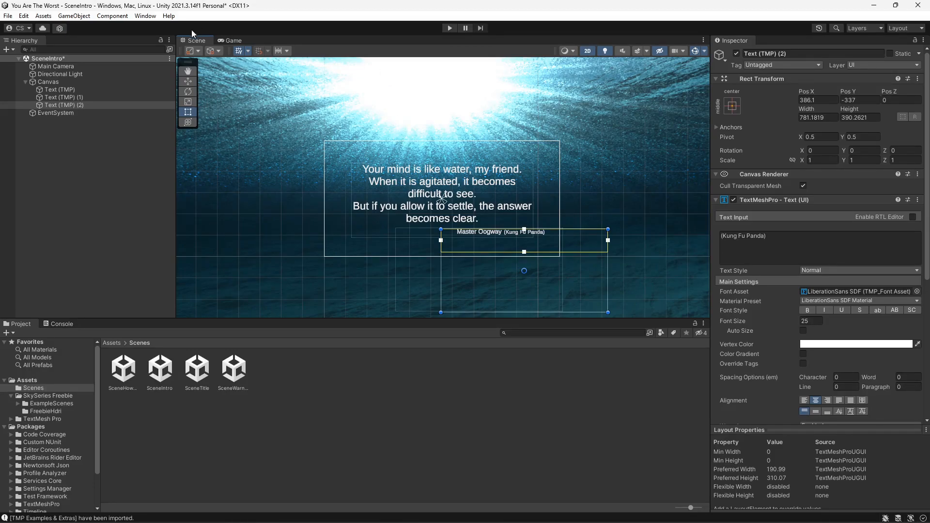
pyautogui.click(231, 40)
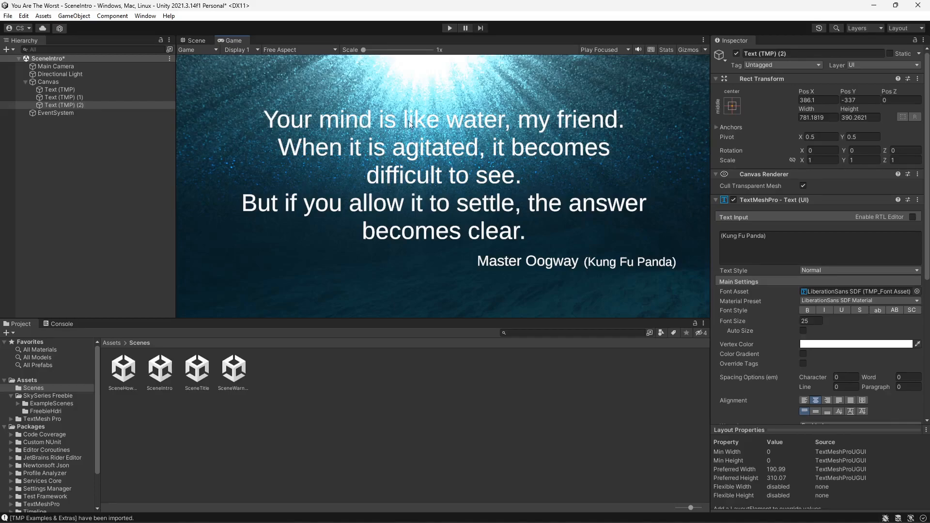
# - Set the "(Kung Fu Panda)" text's vertex color to light gray D9D9D9
pyautogui.click(843, 344)
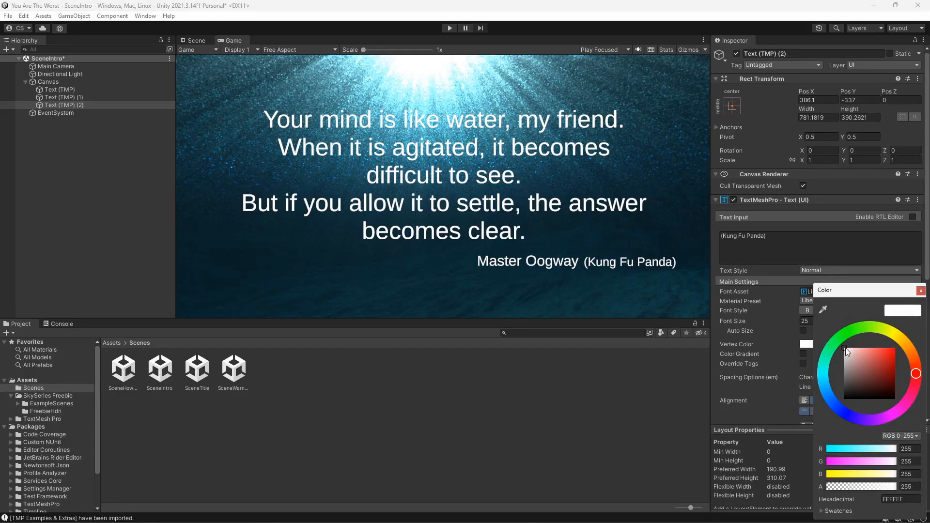
pyautogui.moveTo(845, 347); pyautogui.dragTo(909, 405)
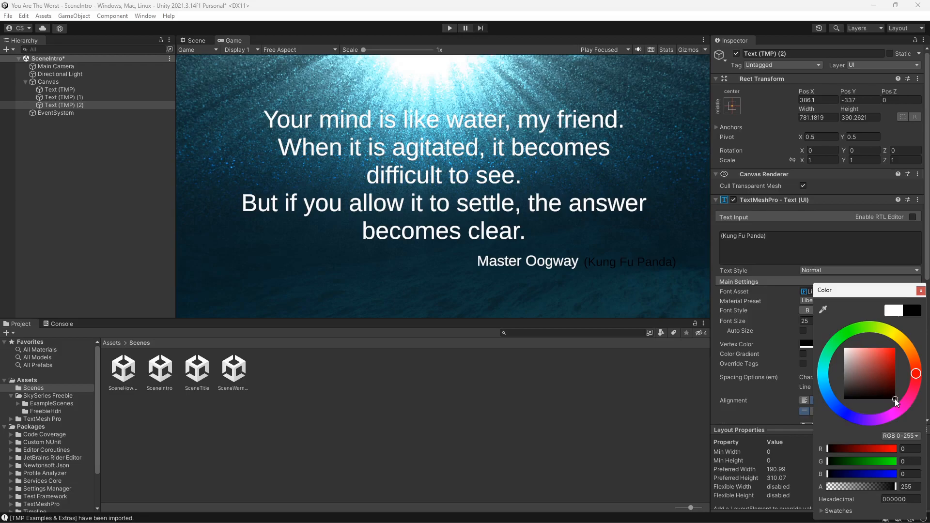
pyautogui.moveTo(894, 398); pyautogui.dragTo(842, 353)
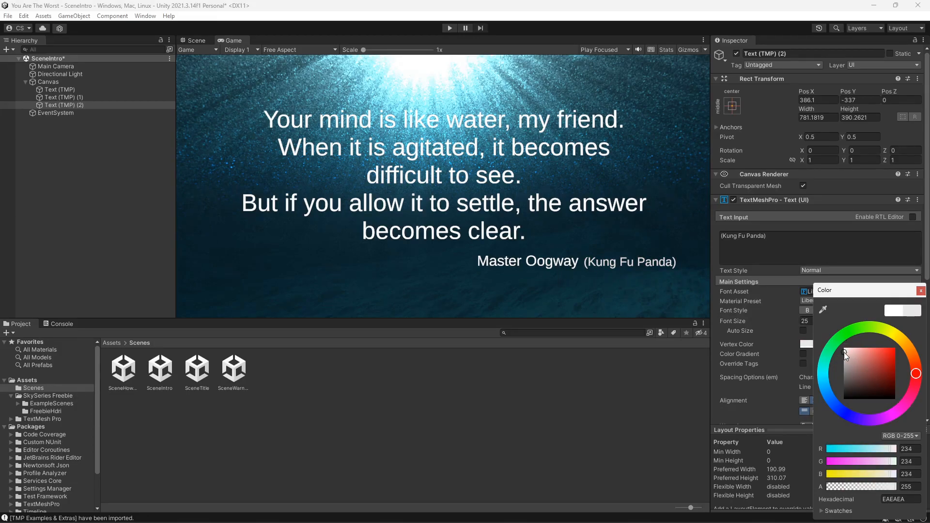
pyautogui.moveTo(846, 352); pyautogui.dragTo(843, 356)
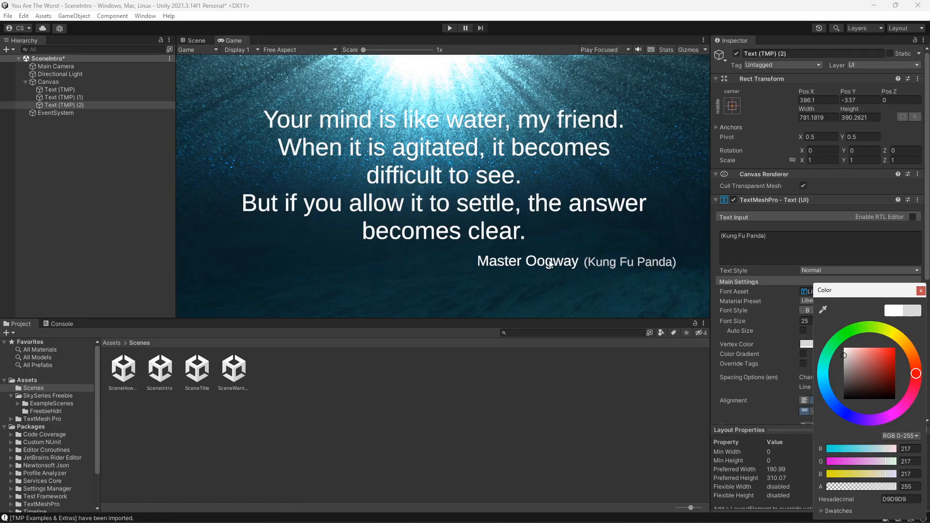
# - Set the "Master Oogway" text's vertex color to light gray DBDBDB
pyautogui.click(73, 98)
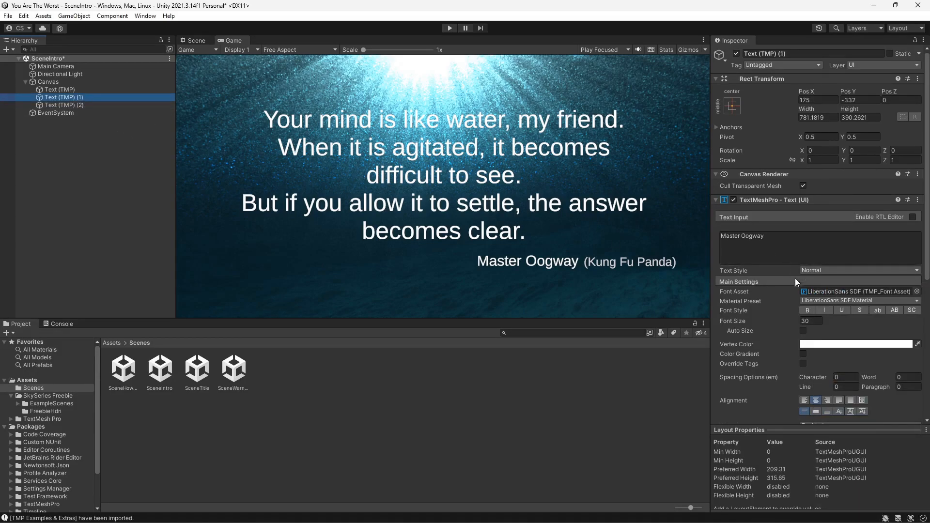
pyautogui.click(833, 345)
pyautogui.moveTo(845, 348); pyautogui.dragTo(843, 355)
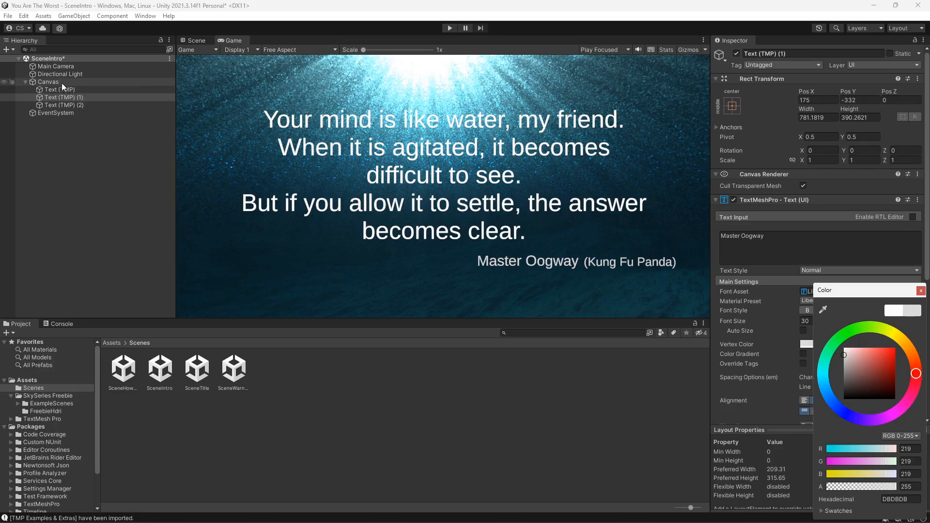
# - Set the intro quote text's vertex color to black 000000
pyautogui.click(77, 89)
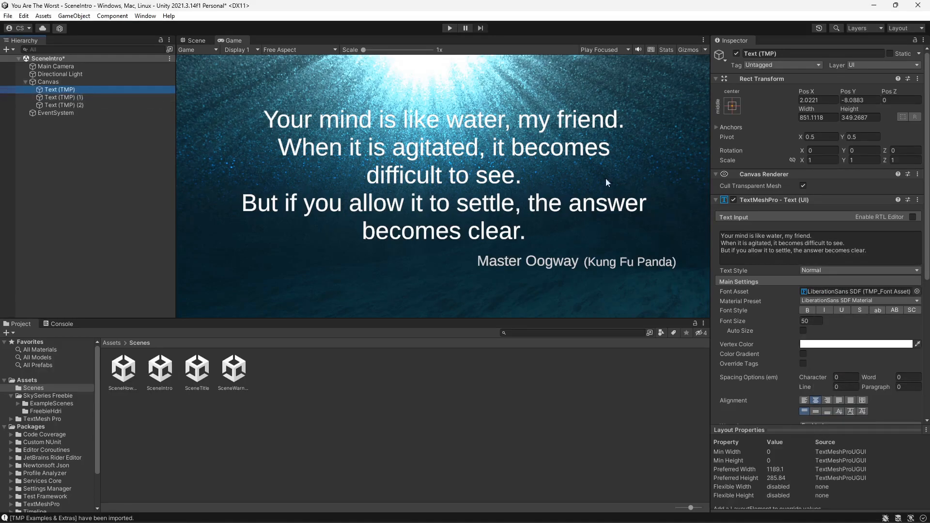
pyautogui.click(830, 345)
pyautogui.moveTo(847, 347); pyautogui.dragTo(902, 410)
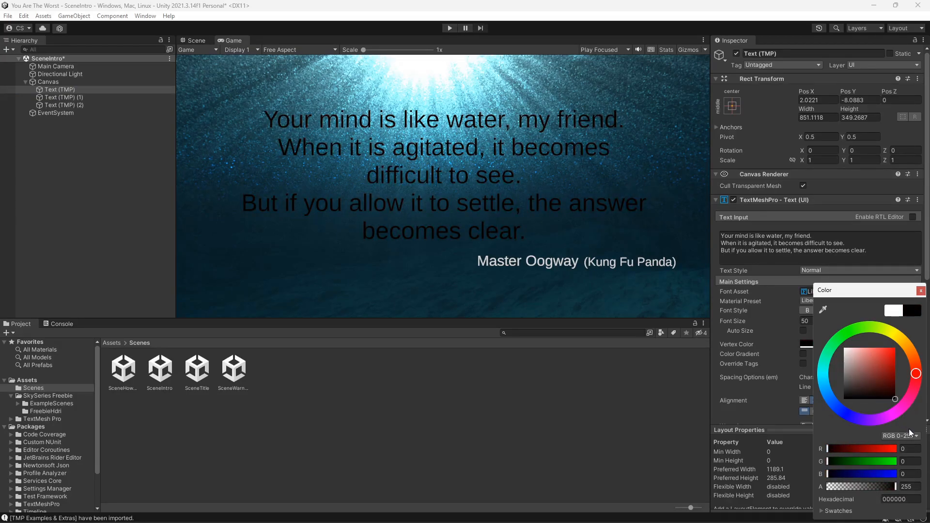
pyautogui.click(920, 290)
# - Change the intro quote text's font asset to Anton SDF
pyautogui.click(917, 292)
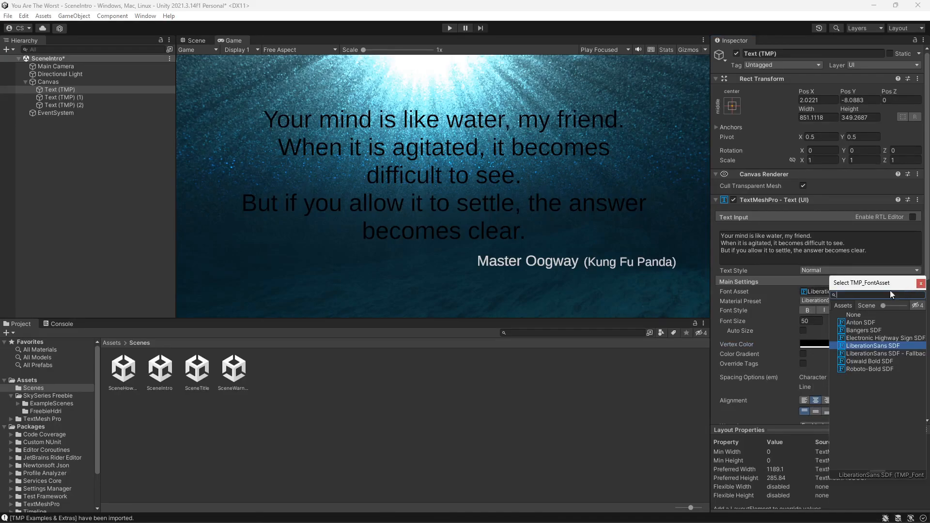
pyautogui.click(860, 323)
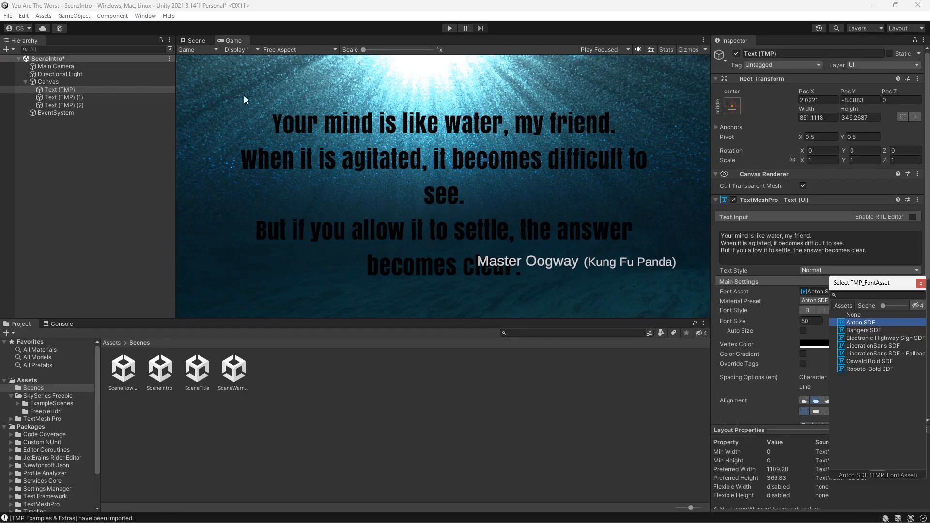
# - Nudge the intro quote text slightly upward in the Scene view and preview it in the Game view
pyautogui.click(202, 42)
pyautogui.moveTo(429, 217)
pyautogui.mouseDown()
pyautogui.moveTo(429, 203)
pyautogui.moveTo(433, 209)
pyautogui.mouseUp()
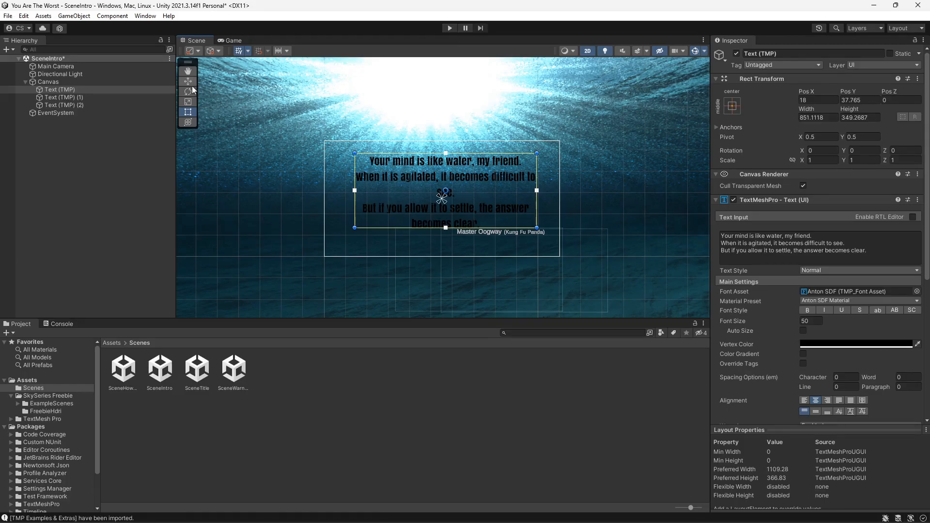
pyautogui.click(235, 40)
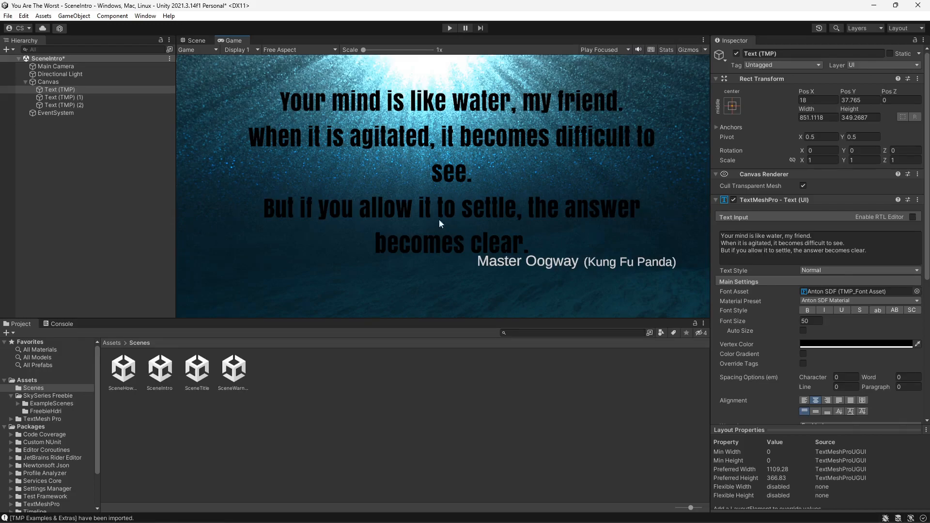
# - Move the "Master Oogway" text a little lower beneath the quote
pyautogui.click(197, 40)
pyautogui.click(92, 97)
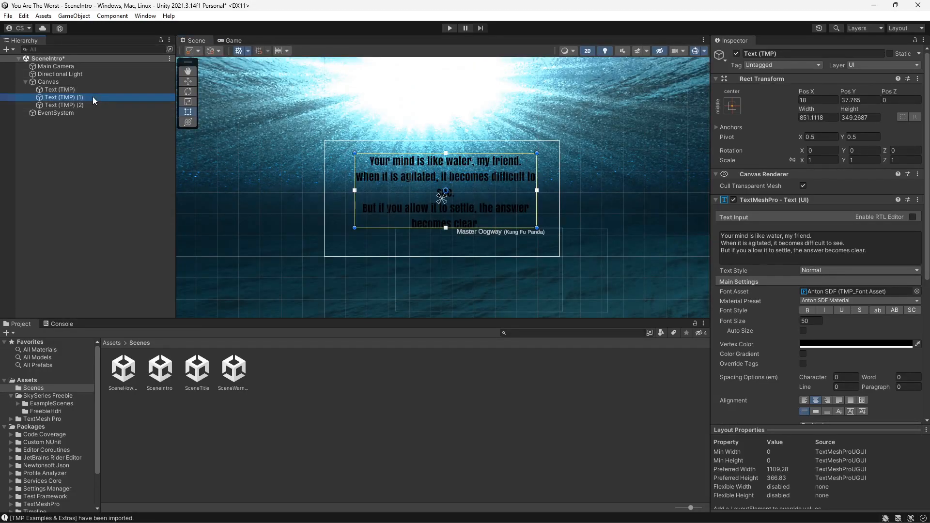
pyautogui.moveTo(470, 240); pyautogui.dragTo(451, 247)
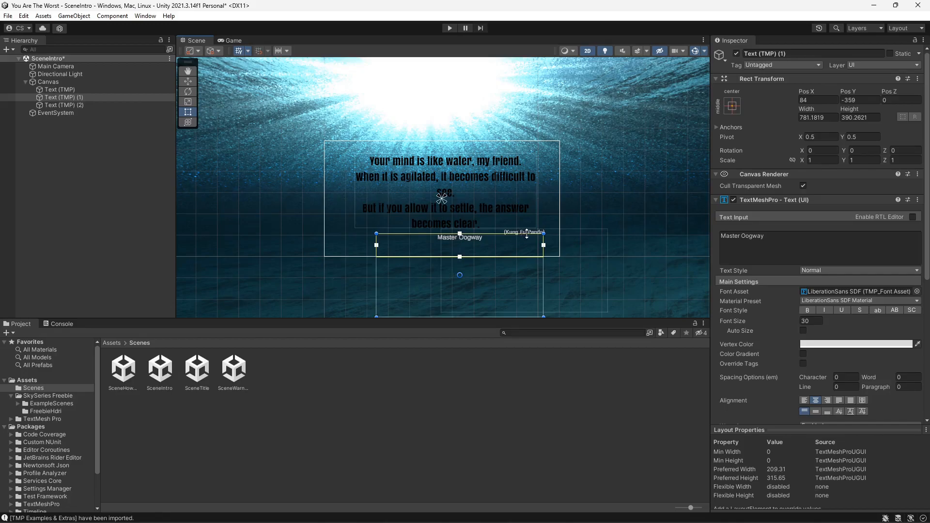
# - Reposition the "(Kung Fu Panda)" text beside the name and preview the layout in the Game view
pyautogui.click(80, 105)
pyautogui.moveTo(522, 241); pyautogui.dragTo(501, 250)
pyautogui.scroll(5, 494, 254)
pyautogui.scroll(5, 487, 253)
pyautogui.moveTo(506, 217); pyautogui.dragTo(508, 218)
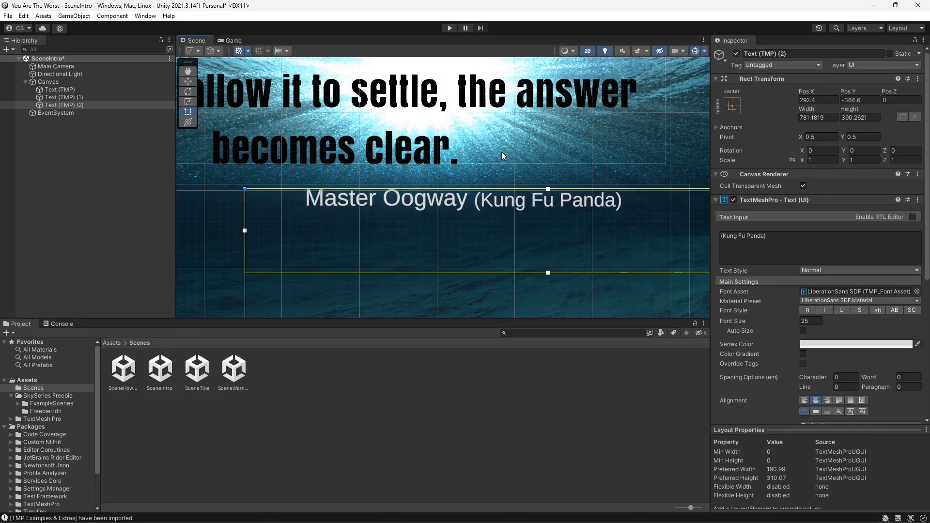
pyautogui.scroll(-5, 482, 152)
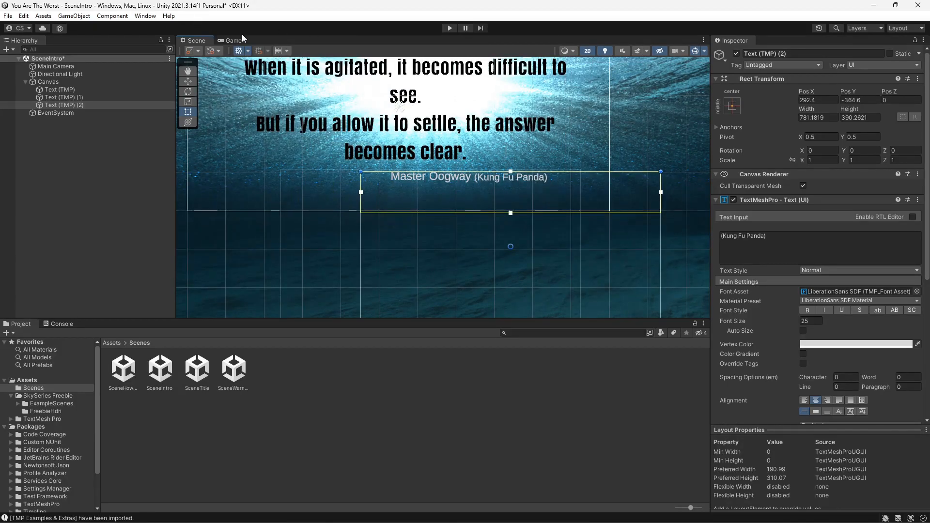
pyautogui.click(242, 40)
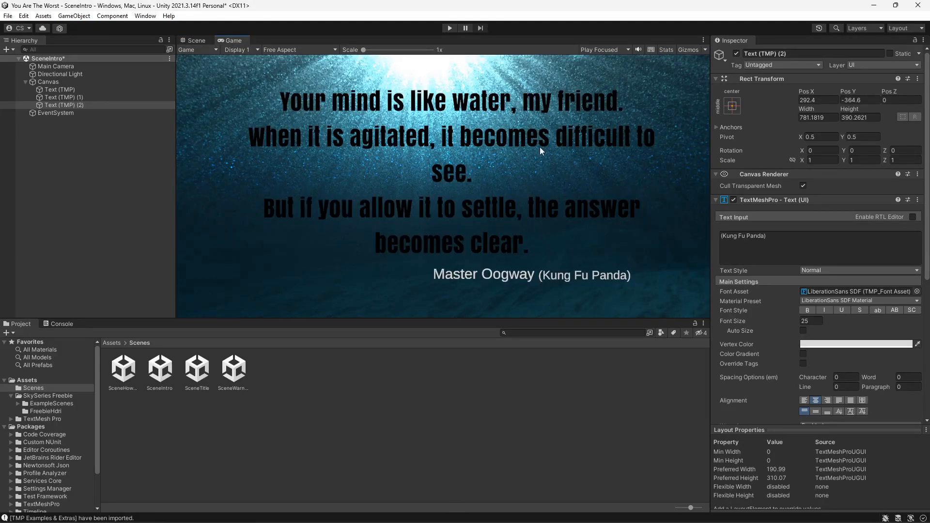
# - Enable a color gradient on the intro quote text and set its top-left corner color to dark blue 00259F
pyautogui.click(202, 41)
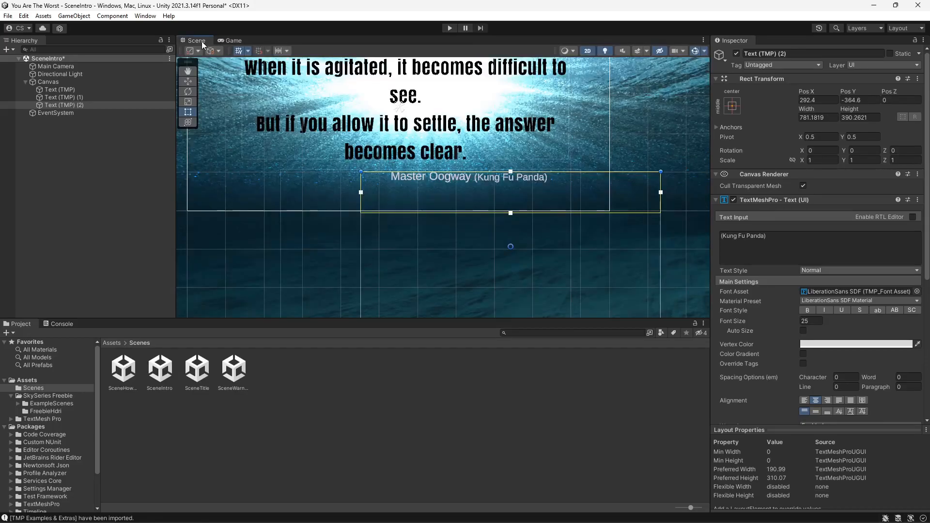
pyautogui.click(108, 91)
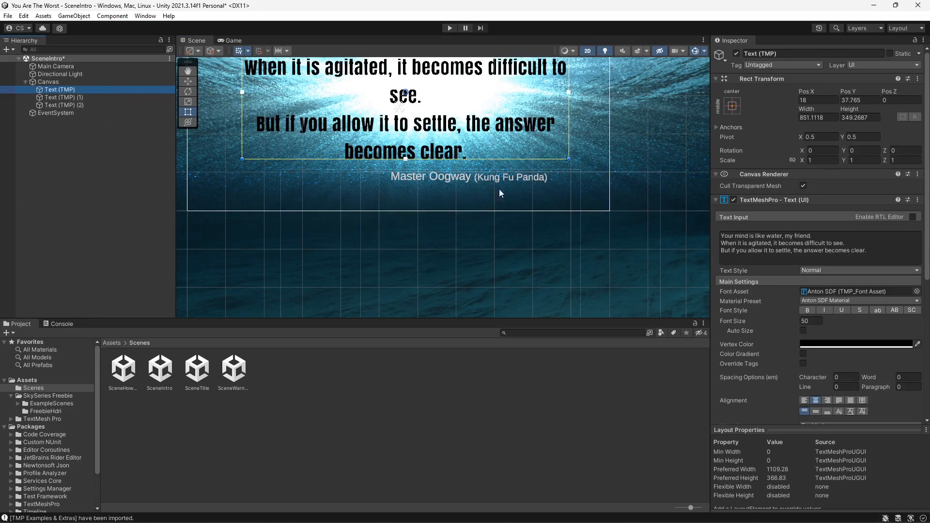
pyautogui.click(803, 354)
pyautogui.click(805, 383)
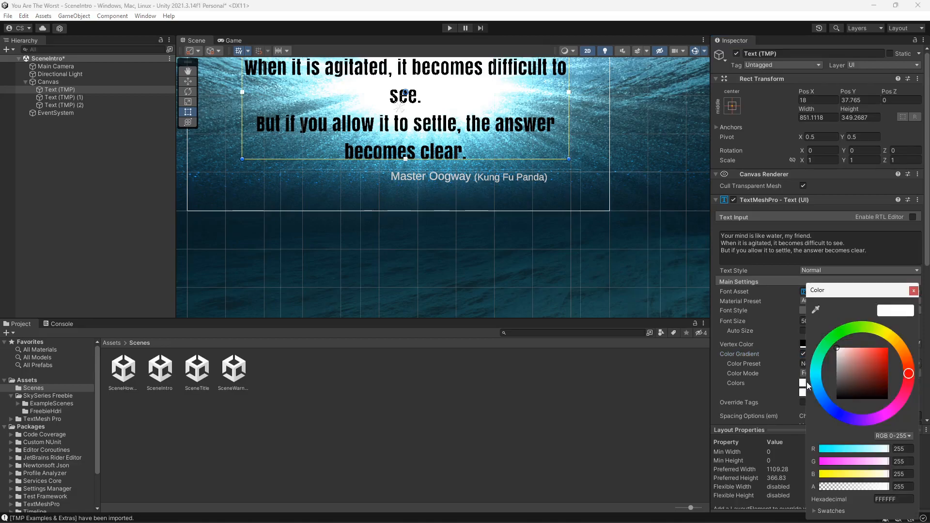
pyautogui.click(839, 350)
pyautogui.moveTo(838, 349)
pyautogui.mouseDown()
pyautogui.moveTo(844, 386)
pyautogui.moveTo(854, 370)
pyautogui.moveTo(882, 361)
pyautogui.moveTo(841, 364)
pyautogui.moveTo(889, 367)
pyautogui.mouseUp()
pyautogui.click(829, 408)
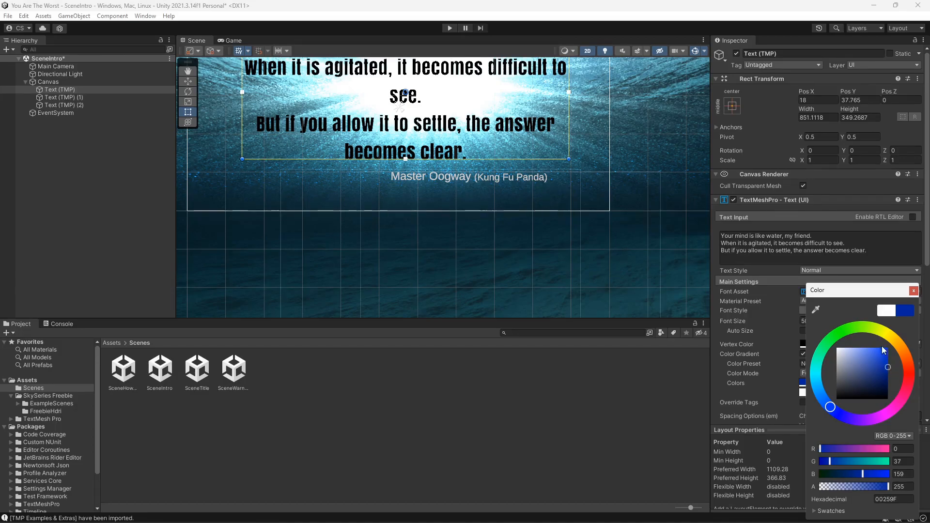
pyautogui.click(913, 292)
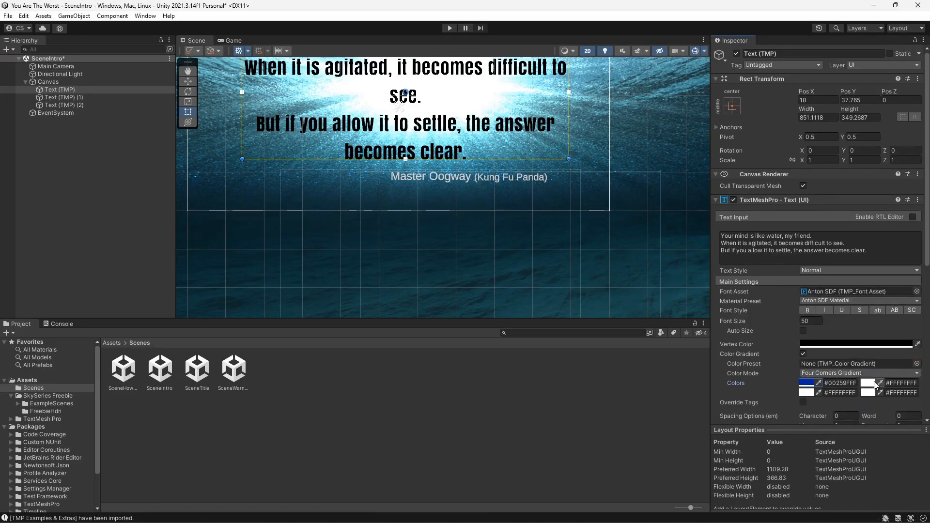
# - Set the quote gradient's top-right corner color to cyan 00E7D2
pyautogui.click(872, 383)
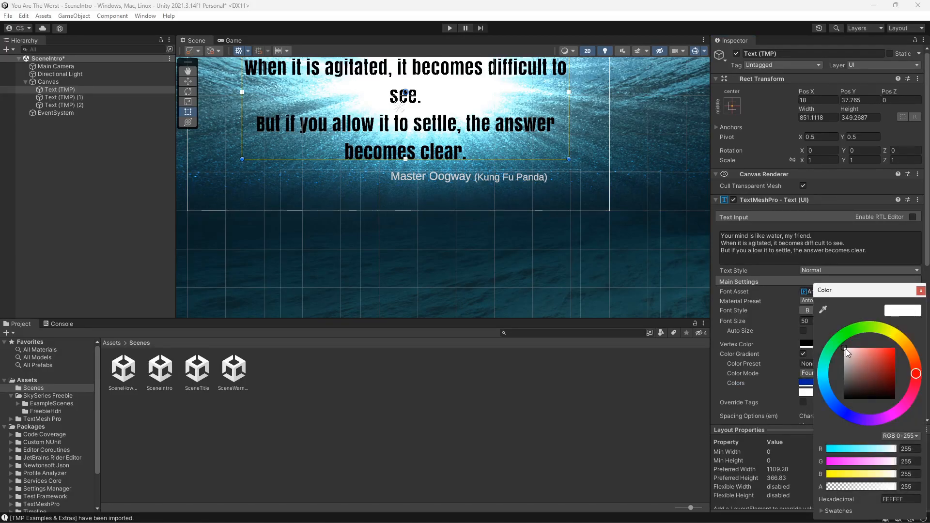
pyautogui.click(823, 369)
pyautogui.moveTo(845, 350); pyautogui.dragTo(897, 353)
pyautogui.click(921, 291)
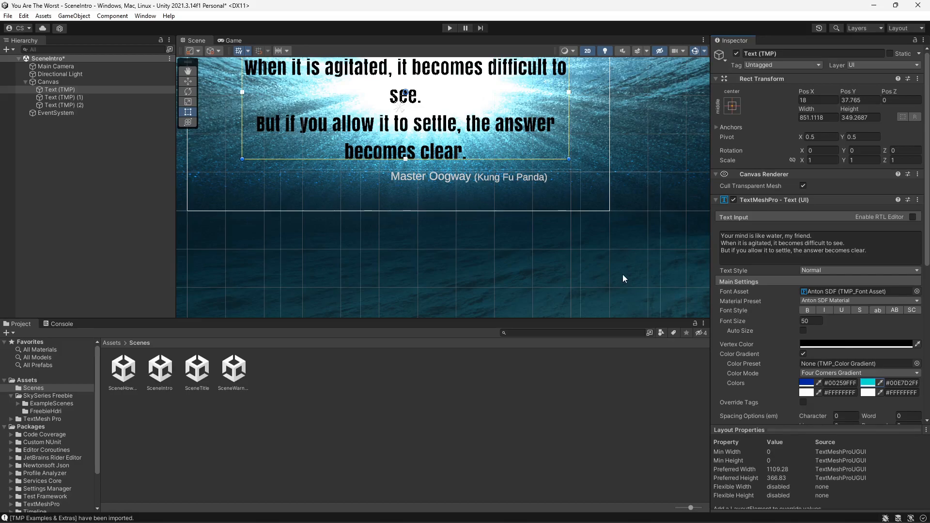
# - Set the quote's vertex color to a dark maroon 411929 while previewing in the Game view
pyautogui.click(230, 40)
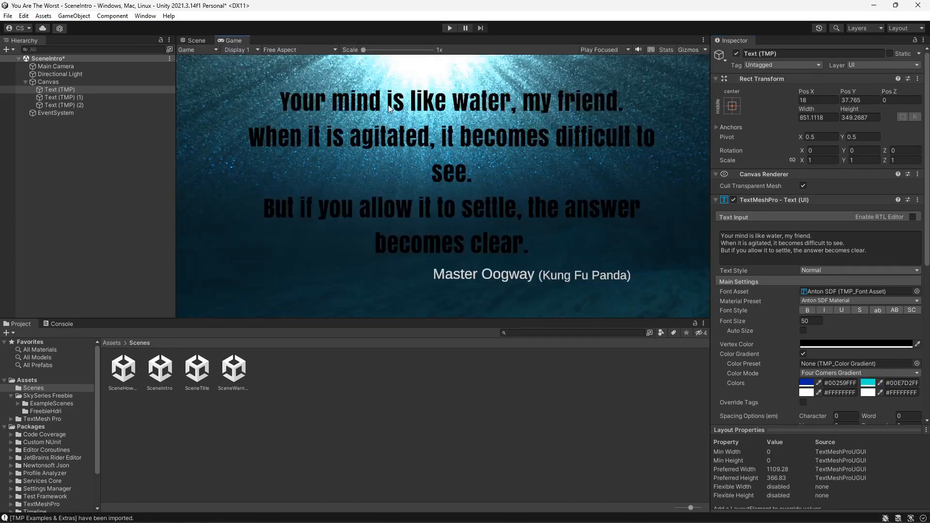
pyautogui.click(832, 342)
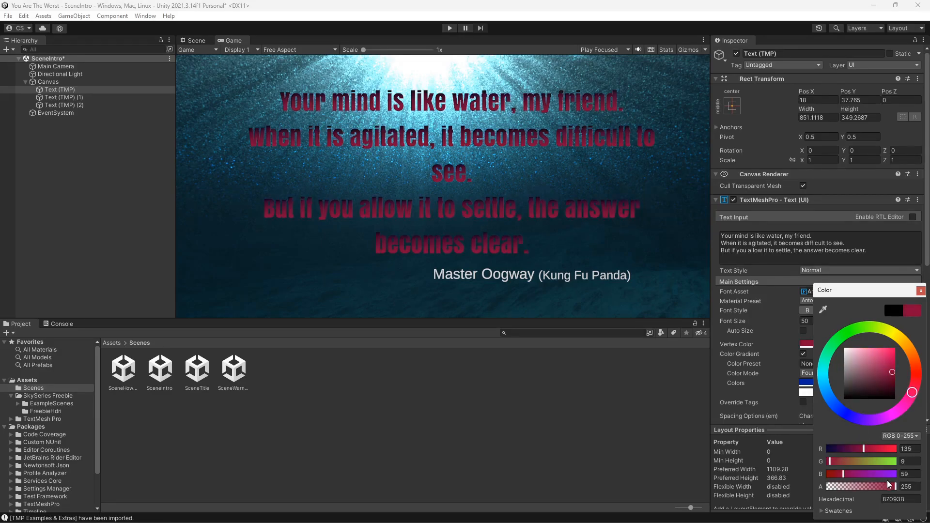
pyautogui.moveTo(891, 374)
pyautogui.mouseDown()
pyautogui.moveTo(865, 398)
pyautogui.moveTo(877, 388)
pyautogui.mouseUp()
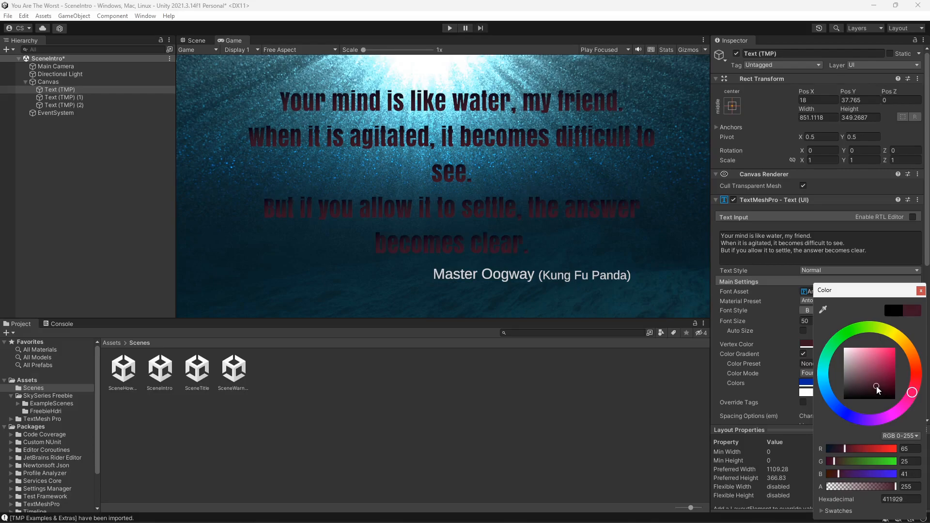
pyautogui.click(921, 291)
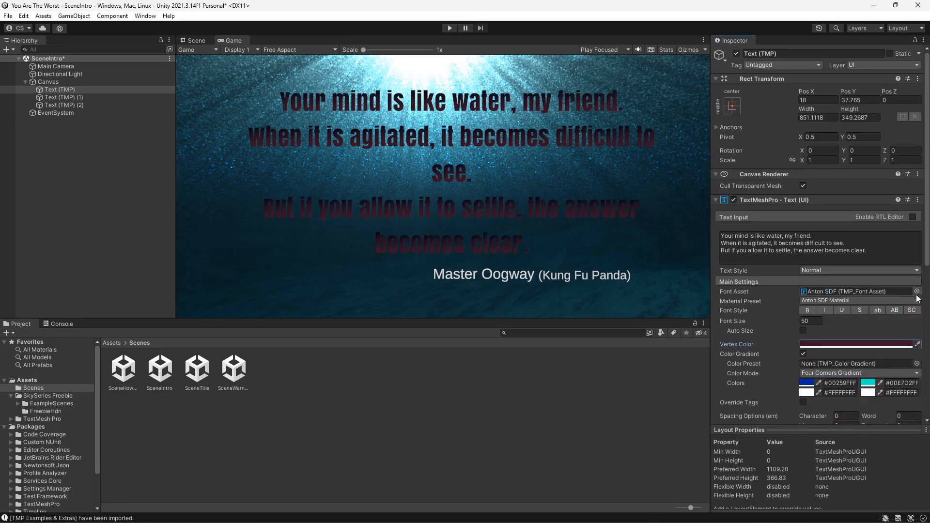
# - Change the quote's vertex color to a bright blue
pyautogui.click(840, 344)
pyautogui.moveTo(877, 388); pyautogui.dragTo(882, 350)
pyautogui.moveTo(917, 380); pyautogui.dragTo(918, 381)
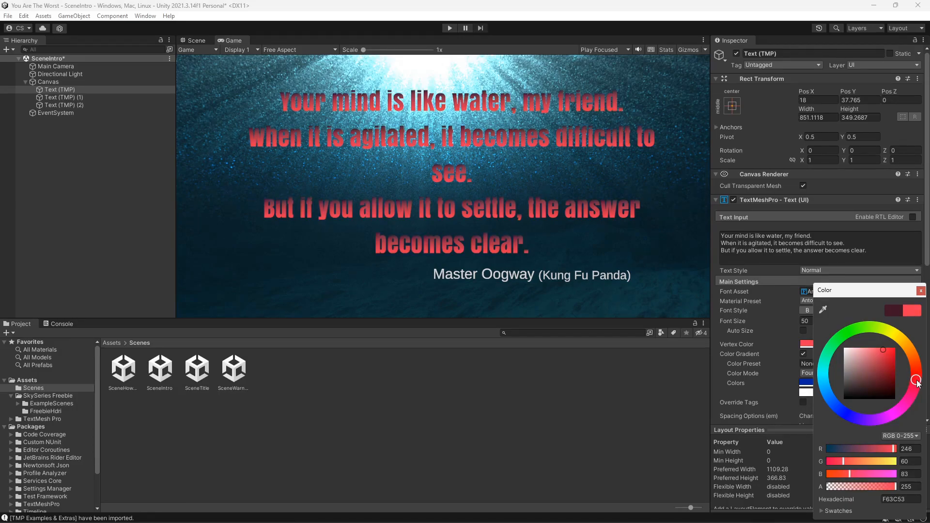
pyautogui.moveTo(884, 351); pyautogui.dragTo(906, 357)
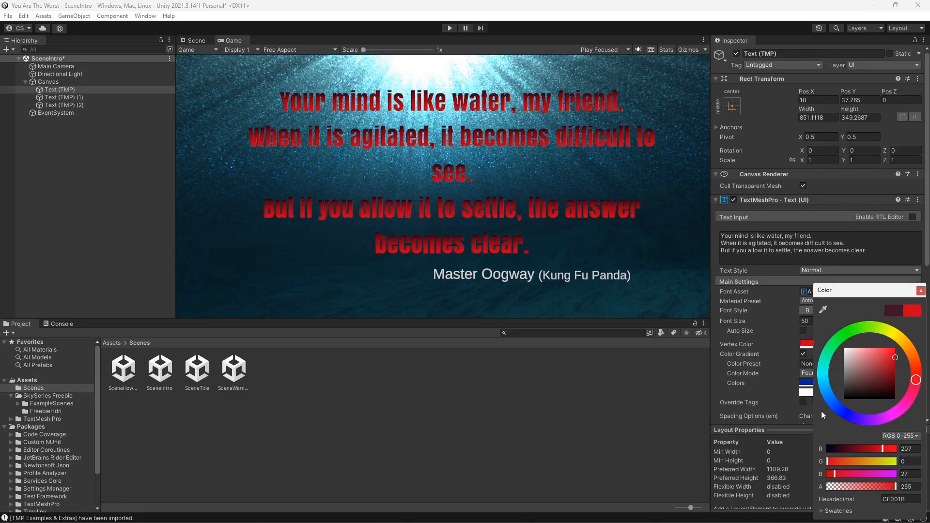
pyautogui.click(840, 411)
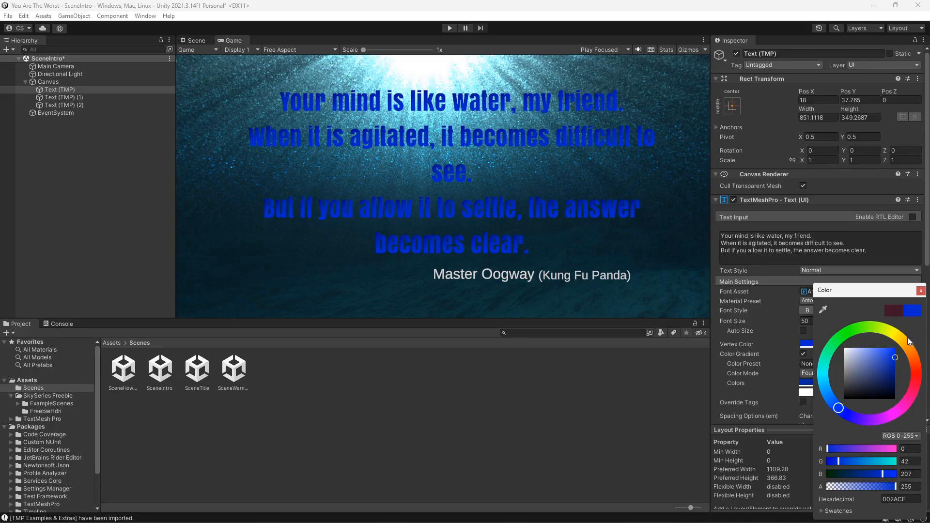
pyautogui.moveTo(894, 357); pyautogui.dragTo(897, 348)
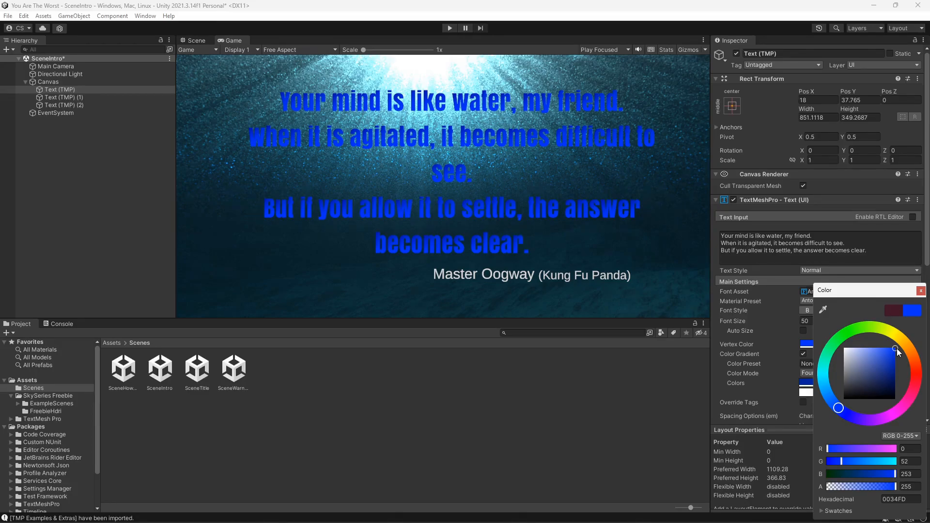
pyautogui.moveTo(897, 348)
pyautogui.mouseDown()
pyautogui.moveTo(905, 365)
pyautogui.moveTo(904, 334)
pyautogui.moveTo(883, 288)
pyautogui.moveTo(897, 305)
pyautogui.mouseUp()
pyautogui.moveTo(894, 348)
pyautogui.mouseDown()
pyautogui.moveTo(891, 398)
pyautogui.moveTo(871, 383)
pyautogui.moveTo(875, 361)
pyautogui.moveTo(862, 365)
pyautogui.moveTo(895, 364)
pyautogui.moveTo(897, 350)
pyautogui.mouseUp()
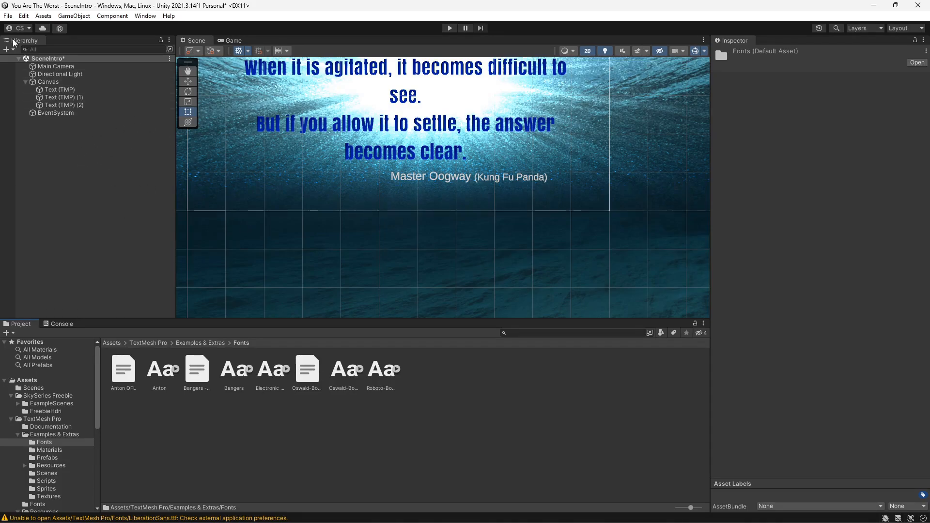
# - Save the SceneIntro scene
pyautogui.click(8, 16)
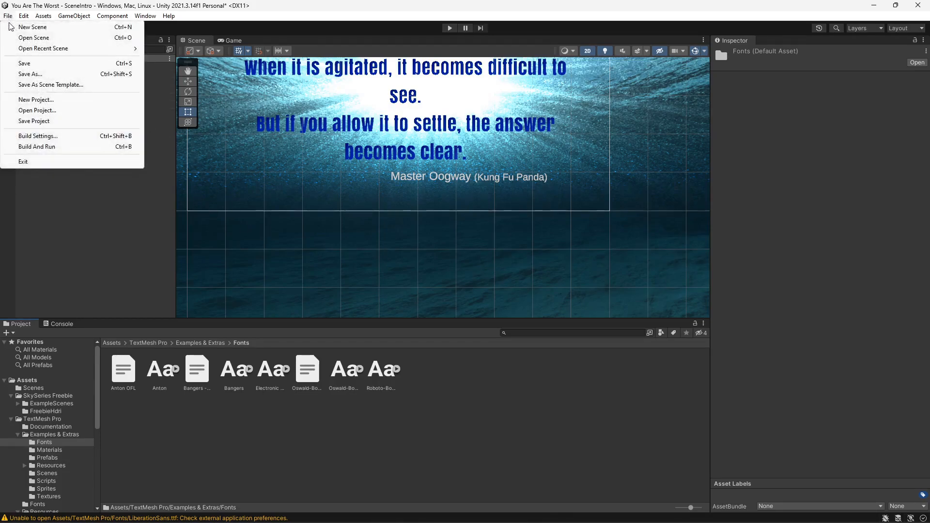
pyautogui.click(27, 64)
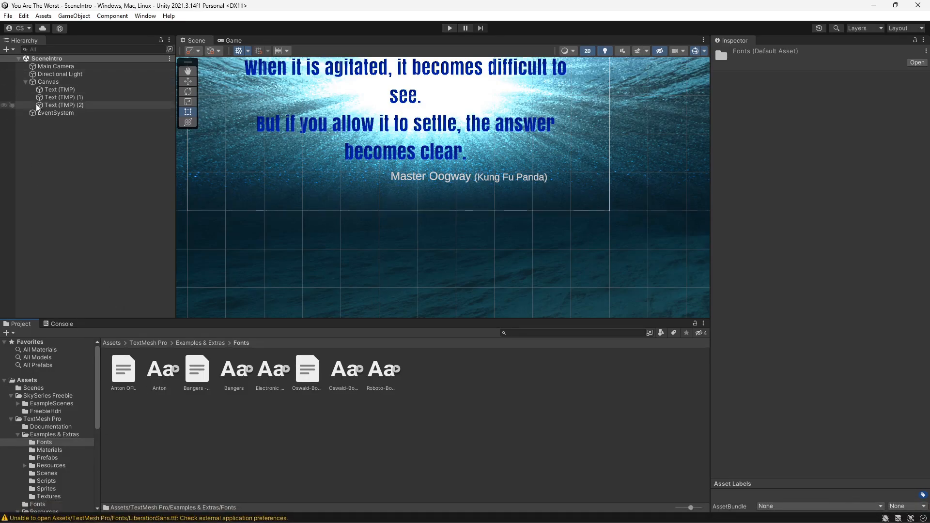
# - Open the SceneWarning scene from the Scenes folder and preview it in the Game view
pyautogui.click(53, 388)
pyautogui.doubleClick(234, 369)
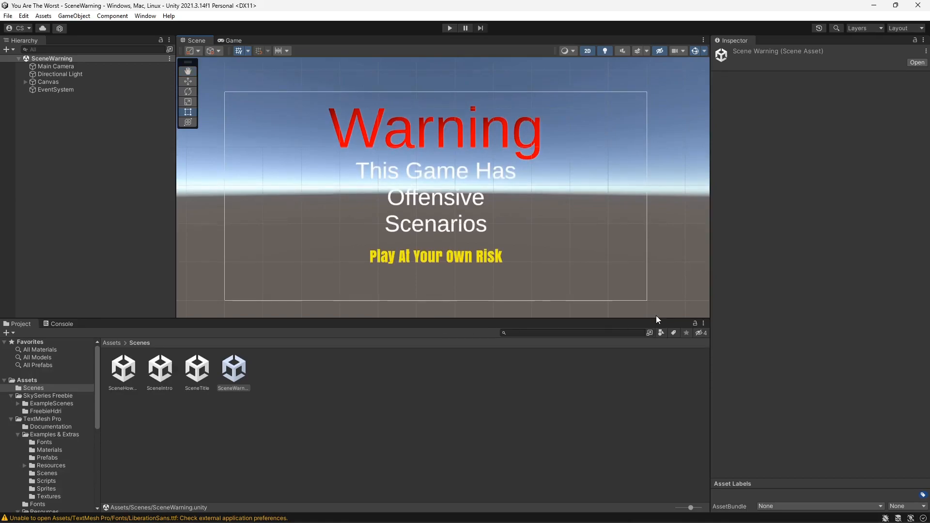
pyautogui.click(237, 41)
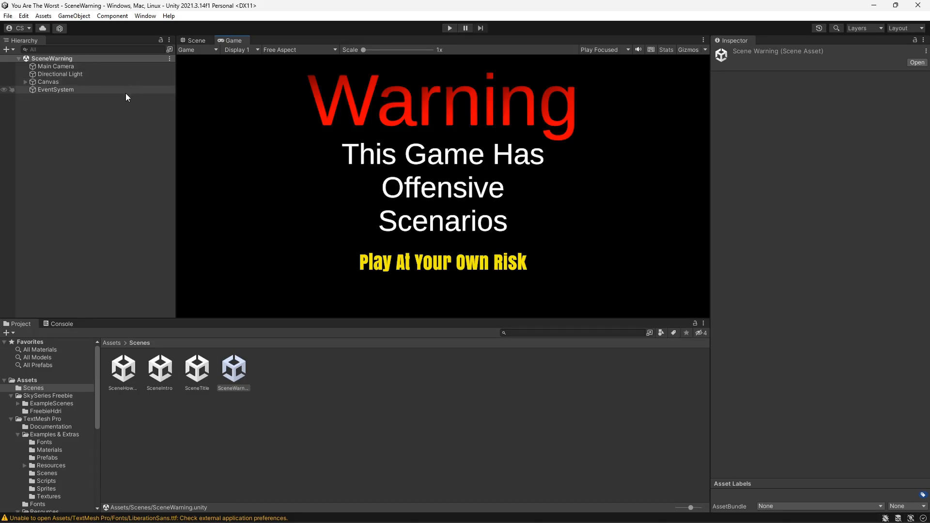
# - Create a new folder named Scripts in the Assets folder
pyautogui.click(38, 382)
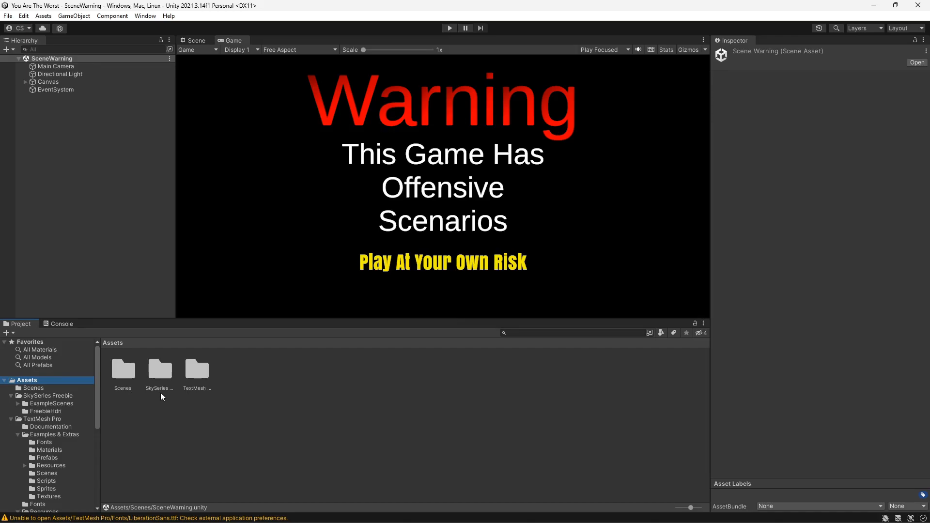
pyautogui.rightClick(227, 373)
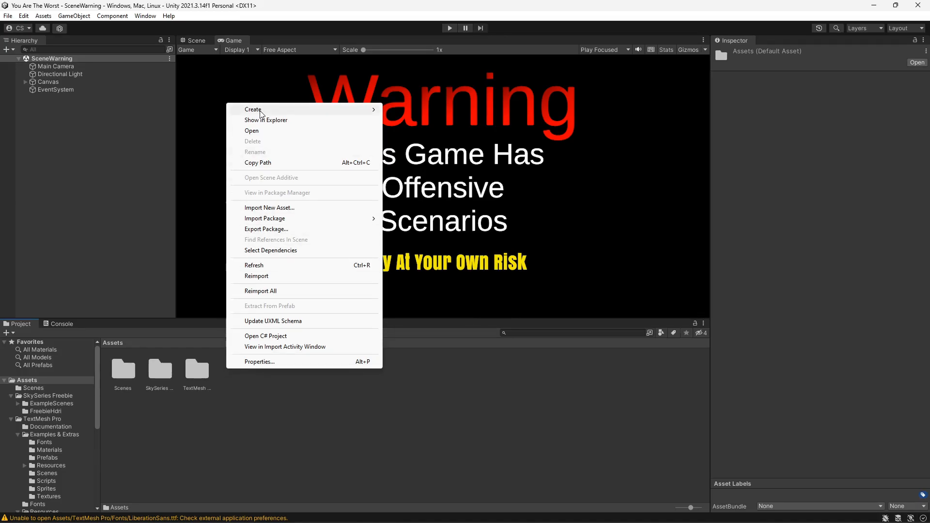
pyautogui.moveTo(305, 109)
pyautogui.click(410, 63)
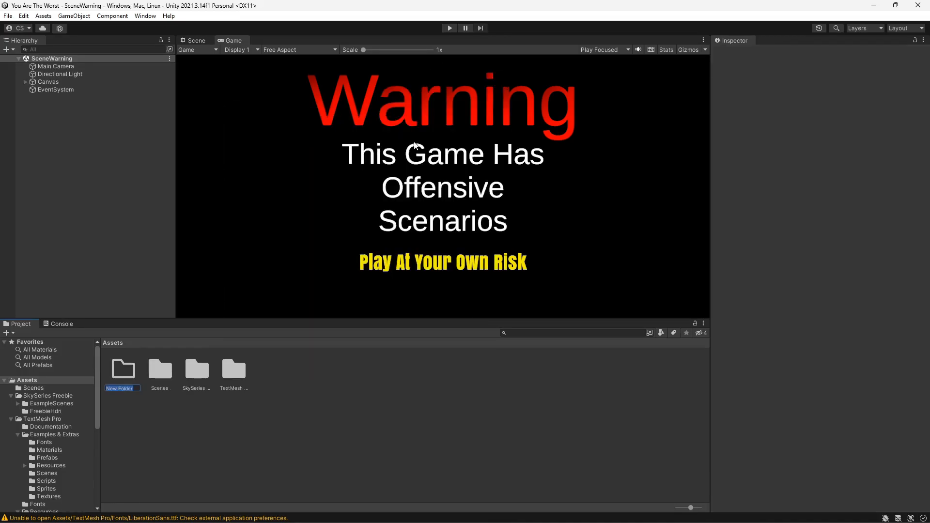
pyautogui.write('S')
pyautogui.press('Return')
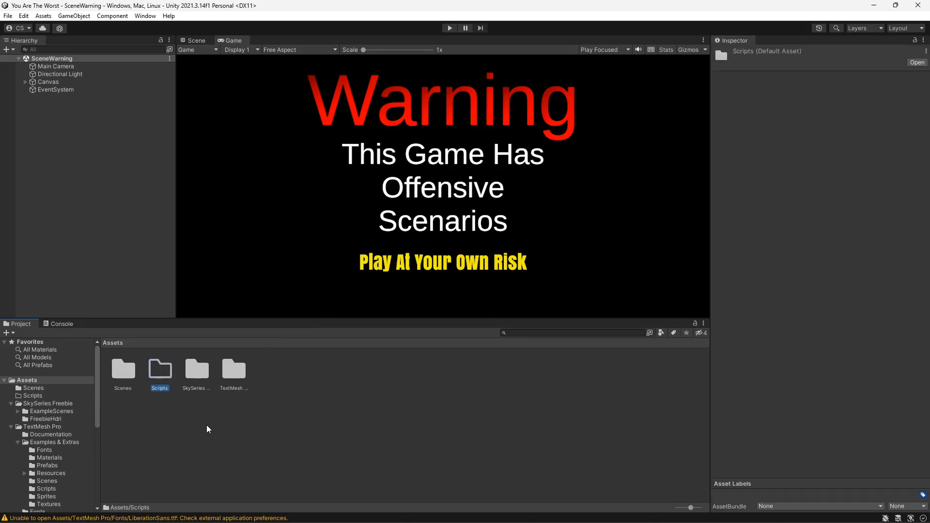
# - Create a C# script named Warningscenechange inside the Scripts folder
pyautogui.doubleClick(165, 376)
pyautogui.rightClick(165, 373)
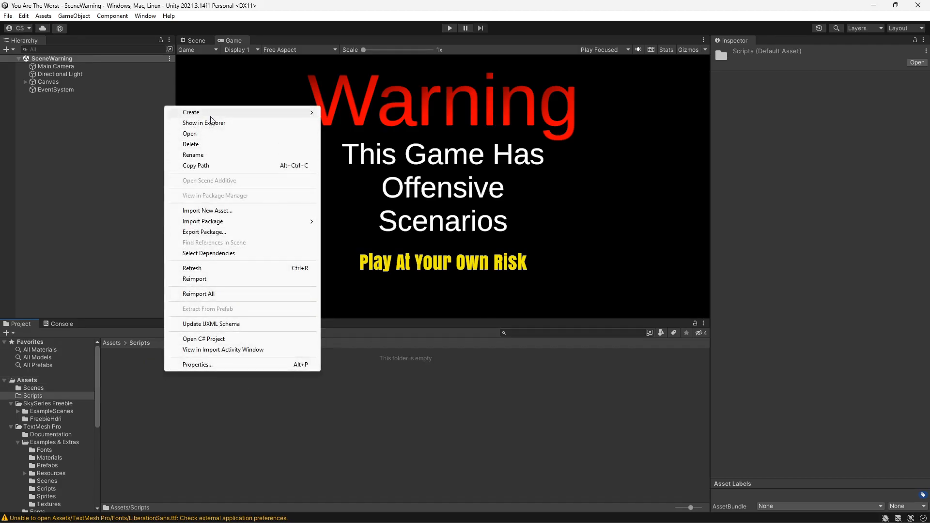
pyautogui.moveTo(216, 111)
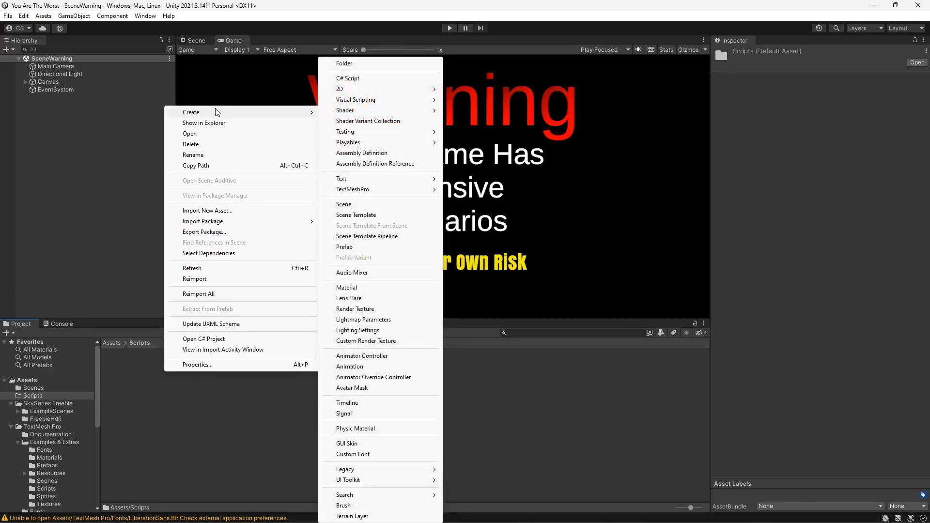
pyautogui.click(356, 79)
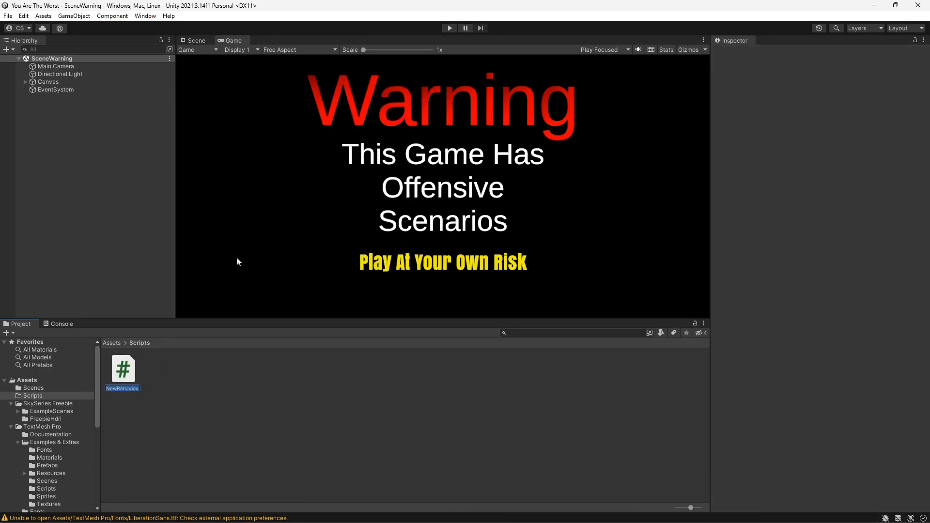
pyautogui.write('Warningscenechange')
pyautogui.press('Return')
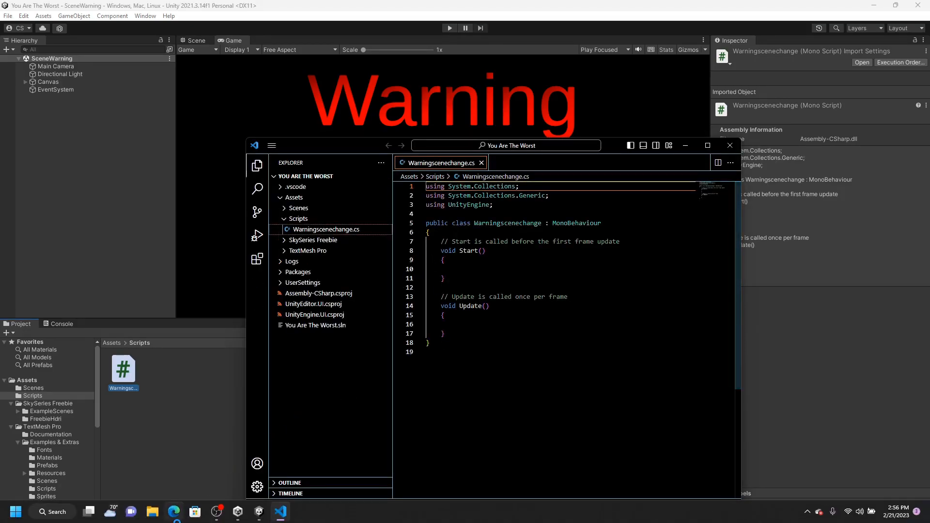
# - Switch to the Edge browser and open ChatGPT
pyautogui.click(175, 515)
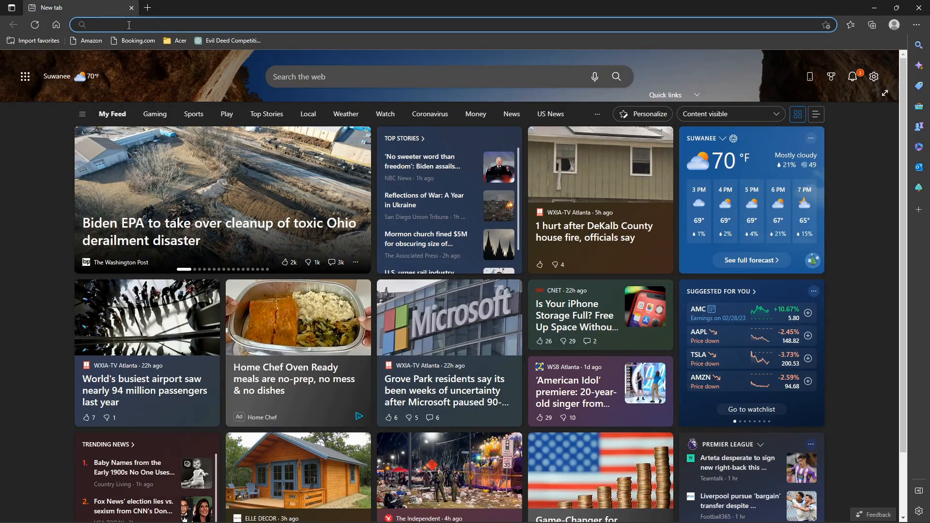
pyautogui.write('c')
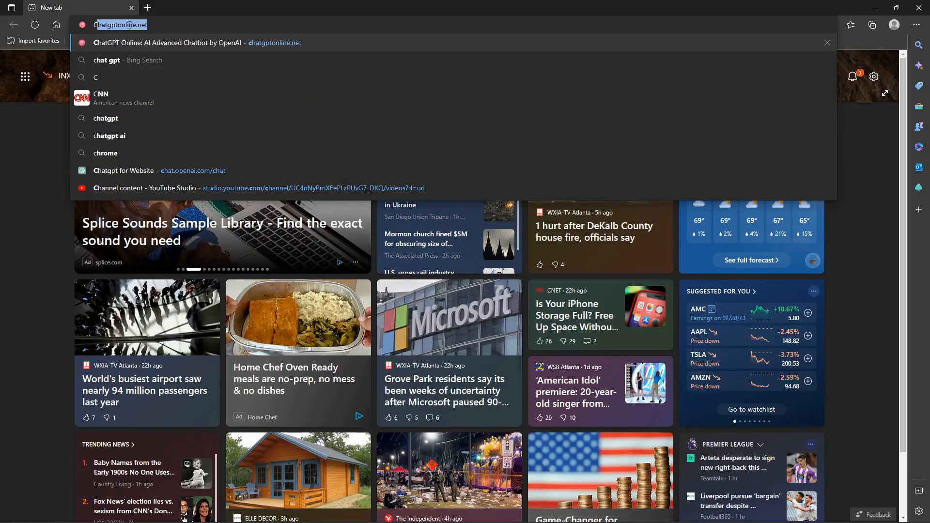
pyautogui.press('Return')
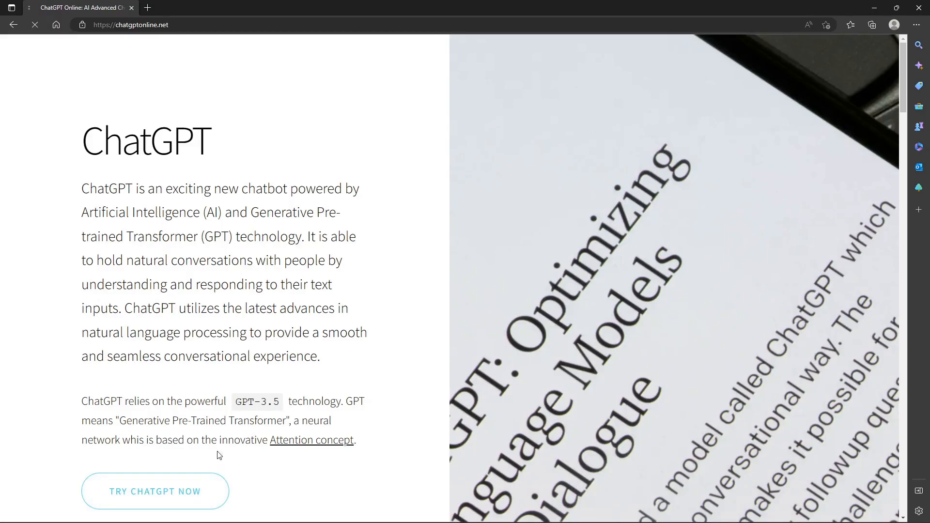
pyautogui.click(214, 506)
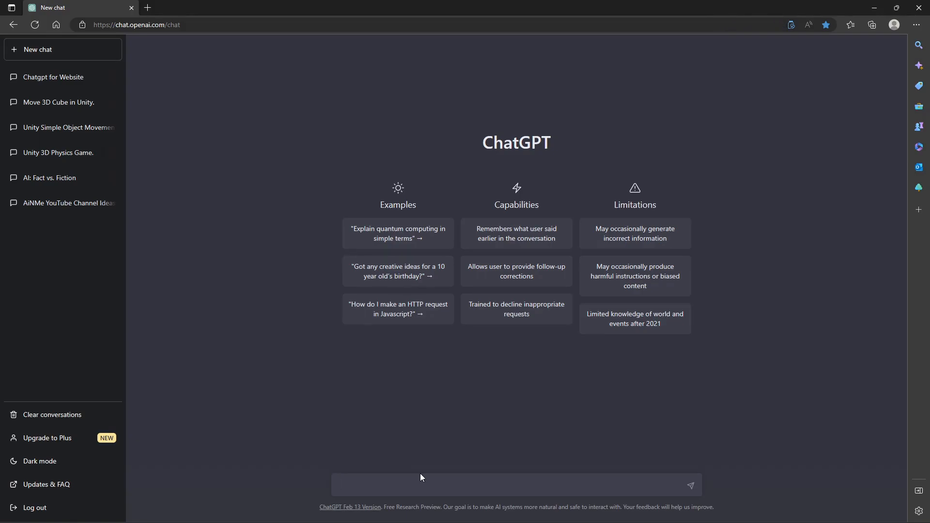
# - Ask ChatGPT to "write a code in C# for Unity to change the scene in 6 seconds." and read the answer
pyautogui.write('write a code in C# for Unity to c')
pyautogui.write('hange the scene ')
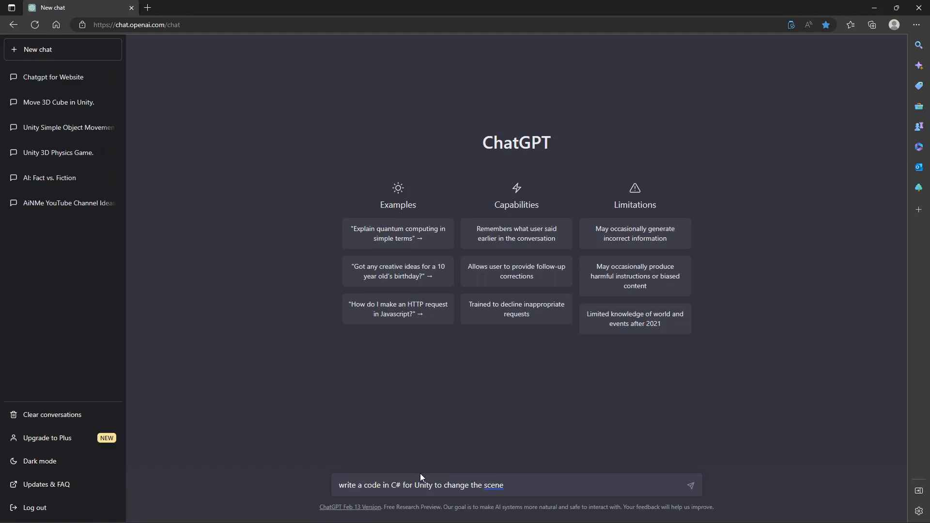
pyautogui.write('in 6 seconds.')
pyautogui.press('Return')
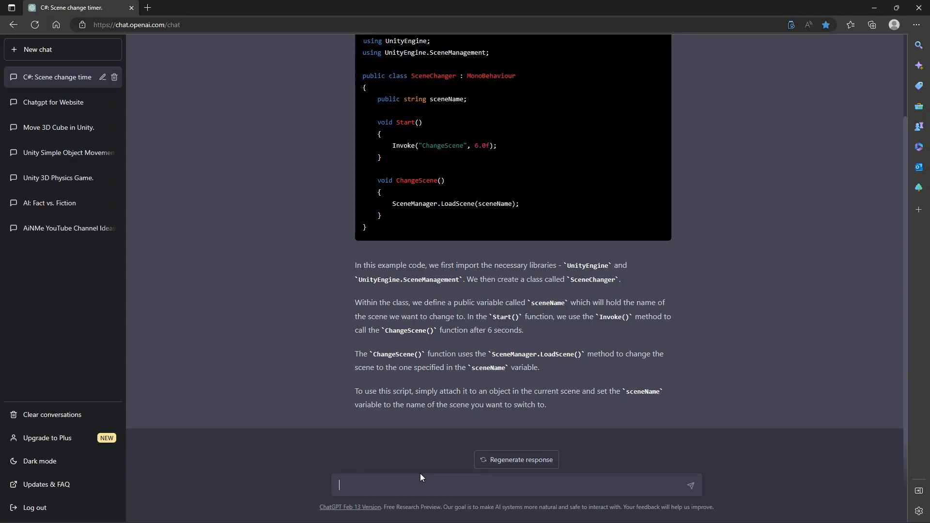
pyautogui.scroll(2, 539, 265)
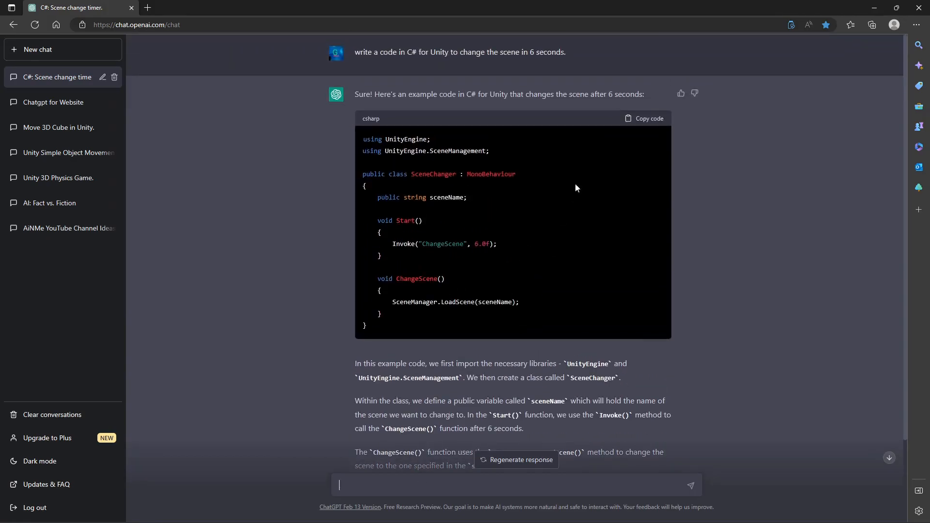
# - Copy the generated scene-changing code and switch back to the Unity editor
pyautogui.click(648, 120)
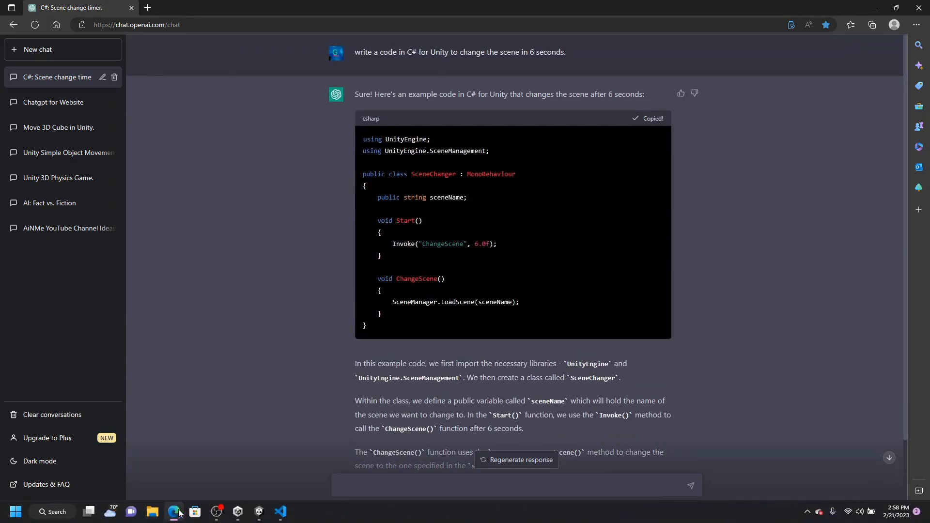
pyautogui.moveTo(218, 517)
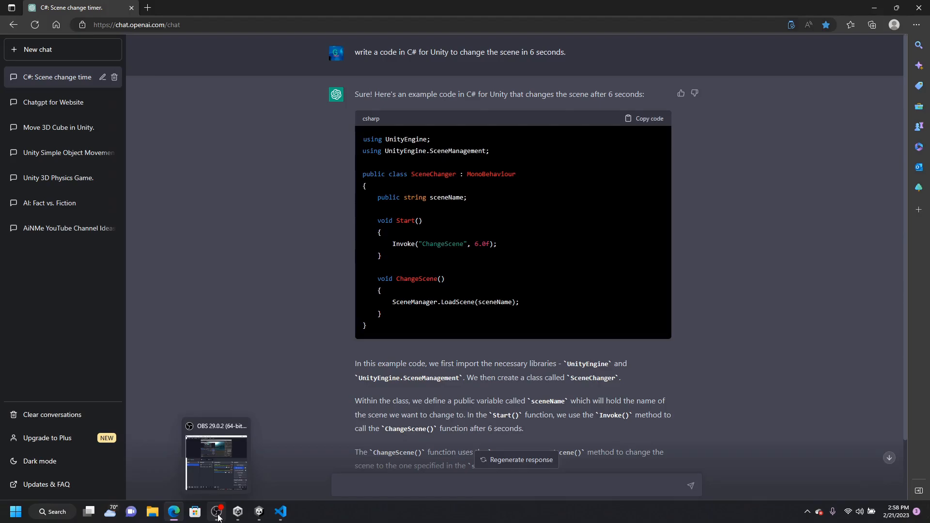
pyautogui.click(259, 513)
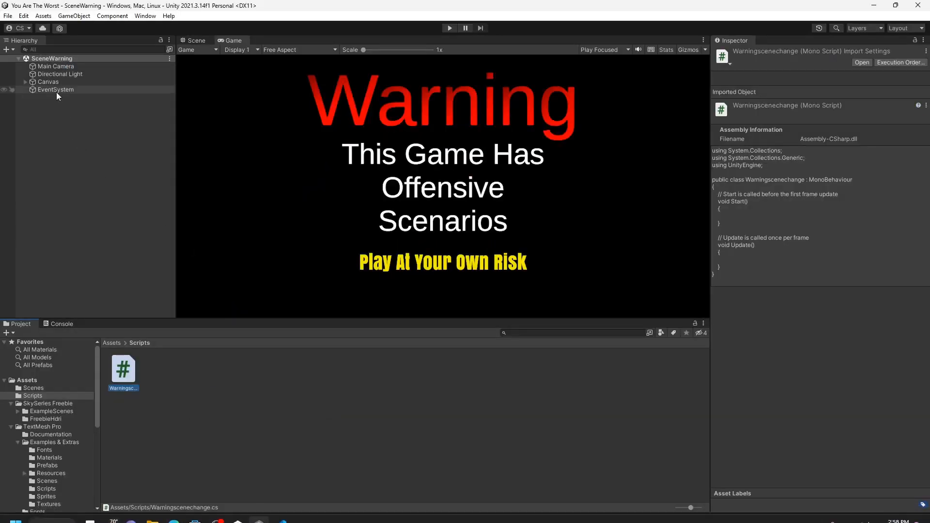
# - Rename the new script to SceneChanger
pyautogui.click(129, 390)
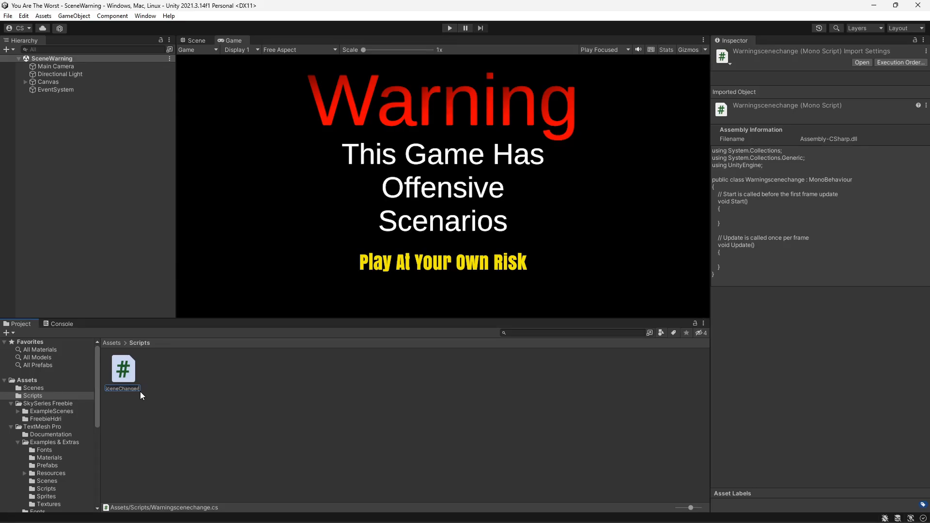
pyautogui.write('SceneChanger')
pyautogui.press('Return')
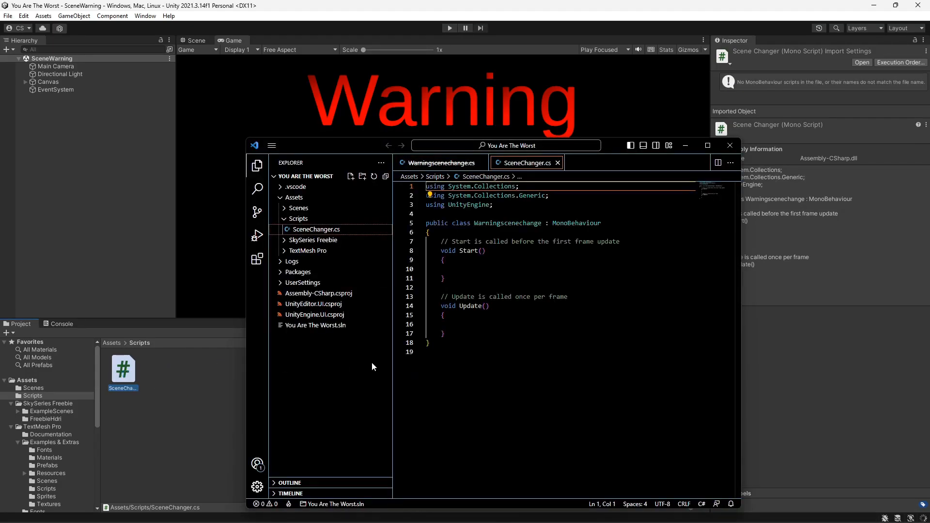
# - Replace the SceneChanger script's contents with the copied code, save it, and return to Unity
pyautogui.moveTo(433, 342); pyautogui.dragTo(395, 269)
pyautogui.hotkey('ctrl', 'a')
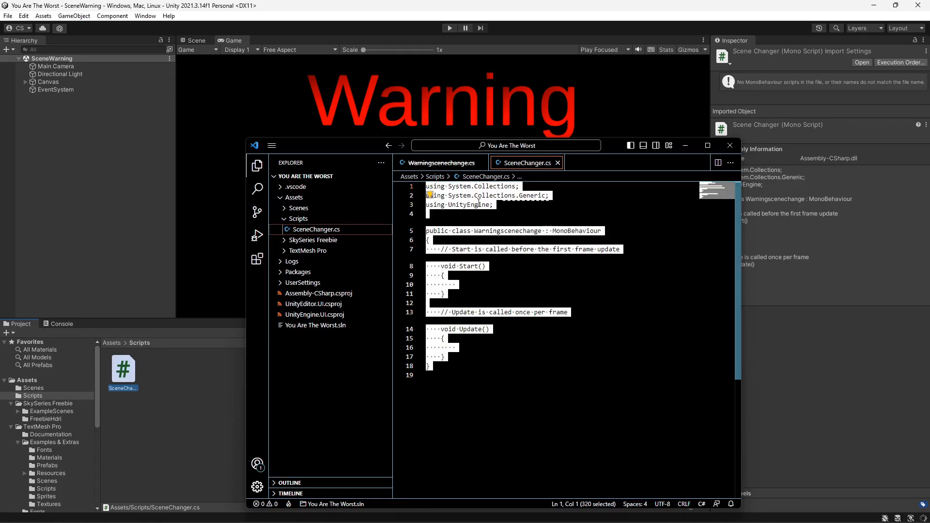
pyautogui.rightClick(465, 270)
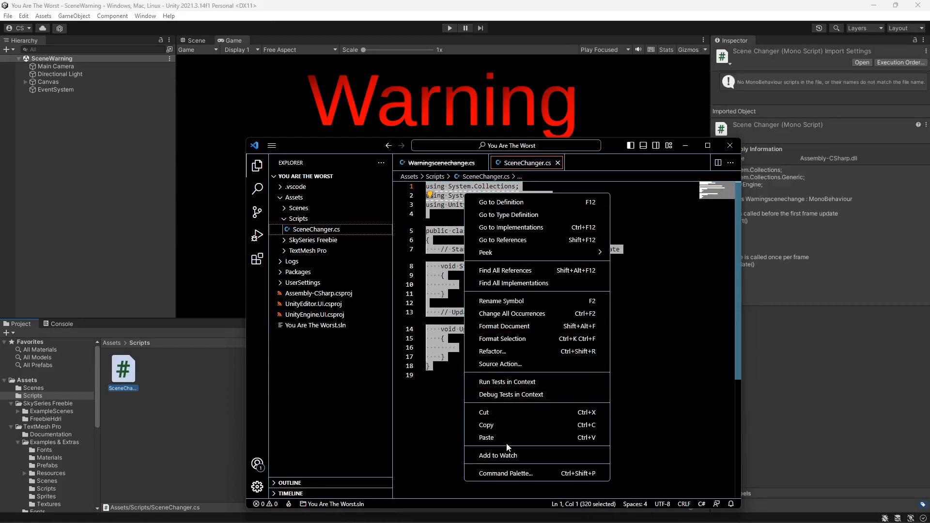
pyautogui.click(486, 438)
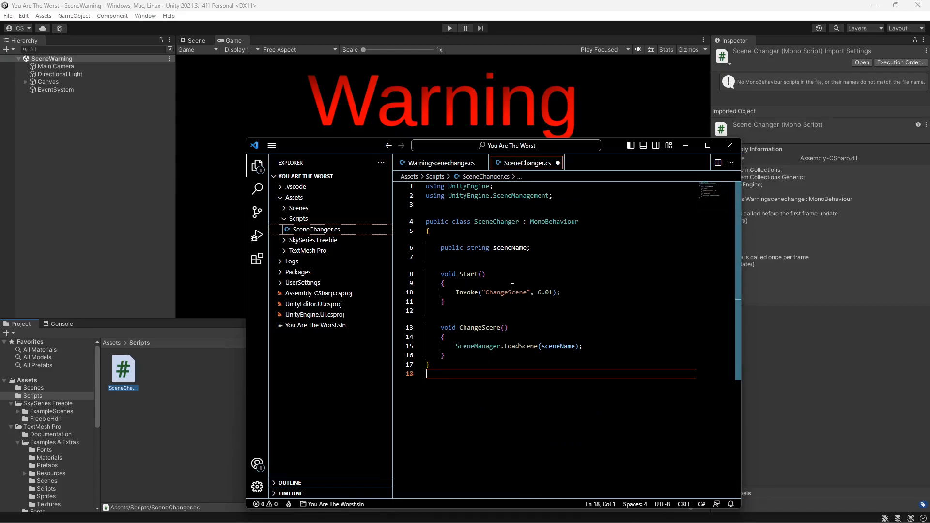
pyautogui.hotkey('ctrl', 's')
pyautogui.click(359, 9)
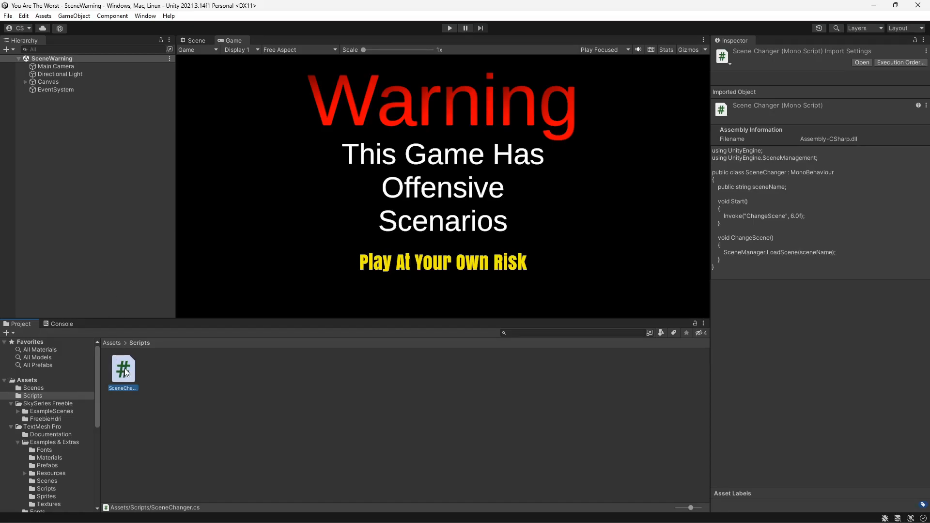
# - Attach the SceneChanger script to the Main Camera and set its Scene Name to SceneIntro
pyautogui.moveTo(125, 372); pyautogui.dragTo(53, 67)
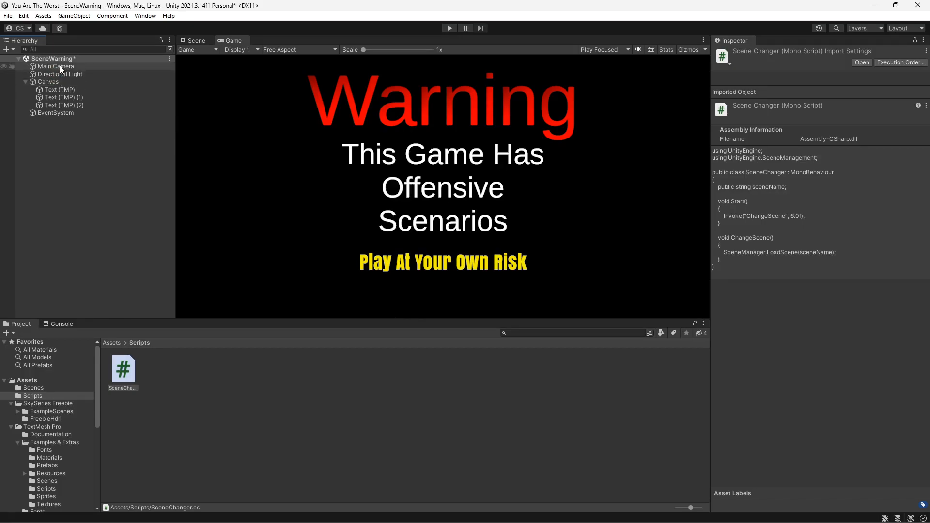
pyautogui.click(59, 66)
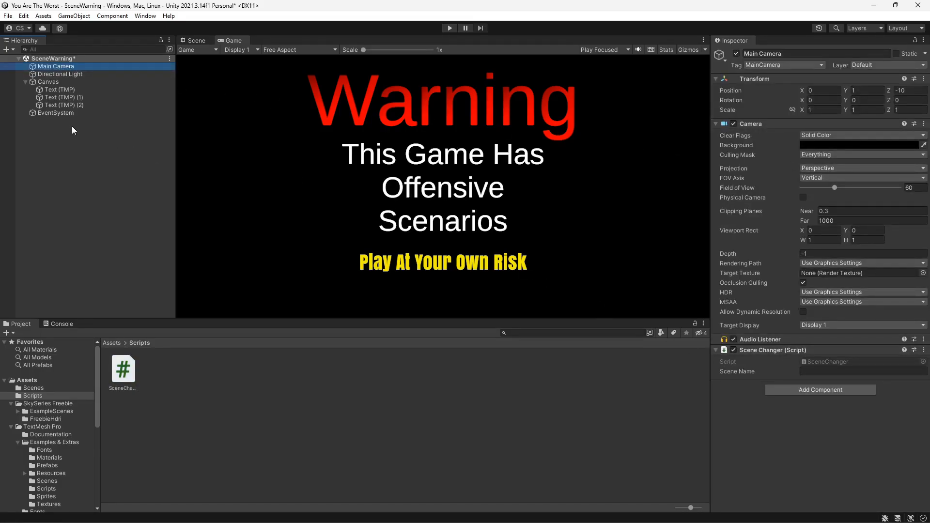
pyautogui.click(910, 373)
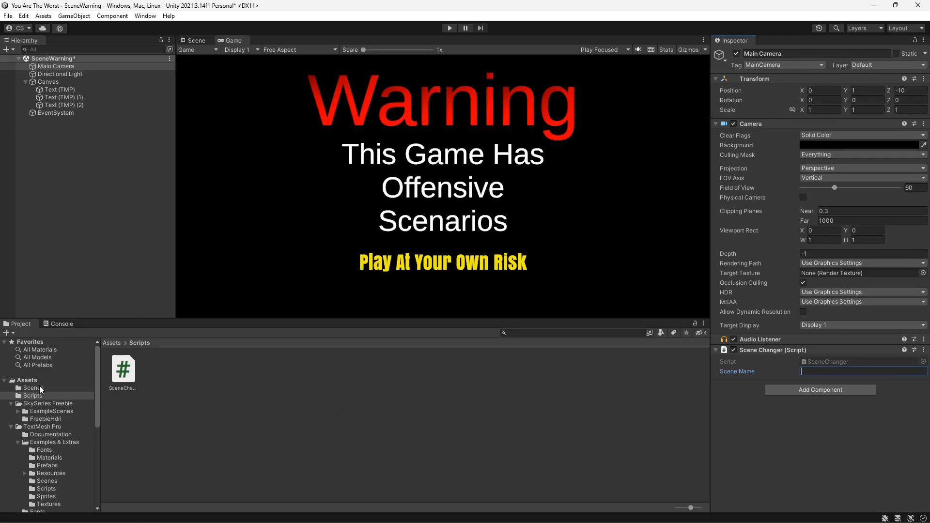
pyautogui.click(40, 387)
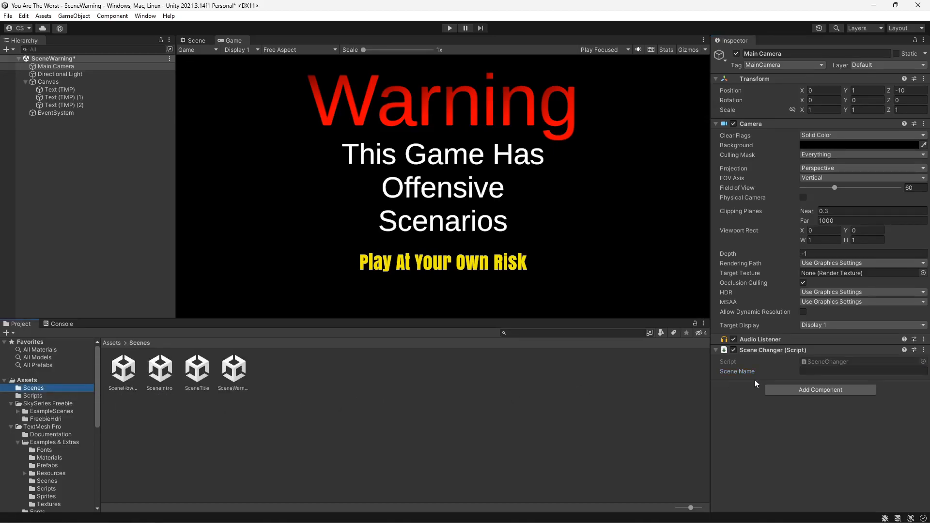
pyautogui.click(827, 371)
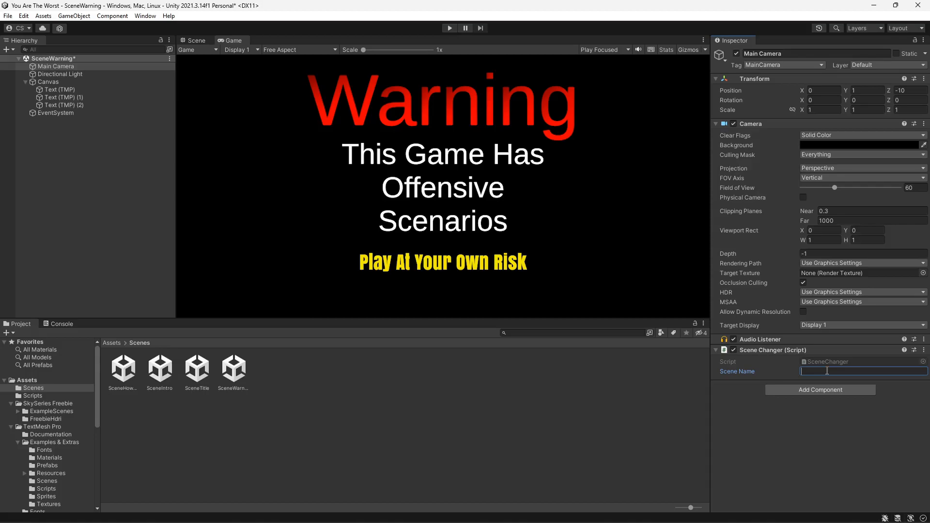
pyautogui.write('SceneIntro')
pyautogui.click(730, 409)
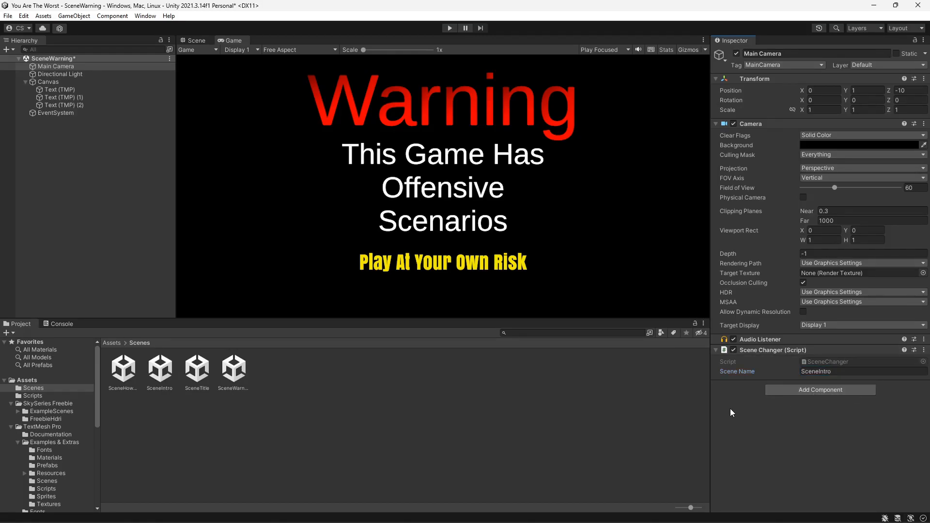
# - Run the warning scene in Play mode to test the automatic scene change, then stop it
pyautogui.click(450, 28)
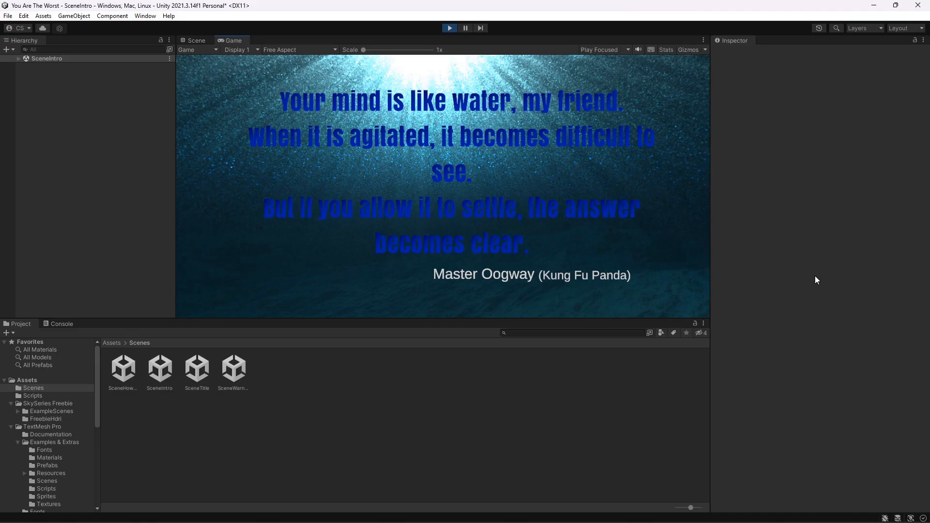
pyautogui.click(449, 28)
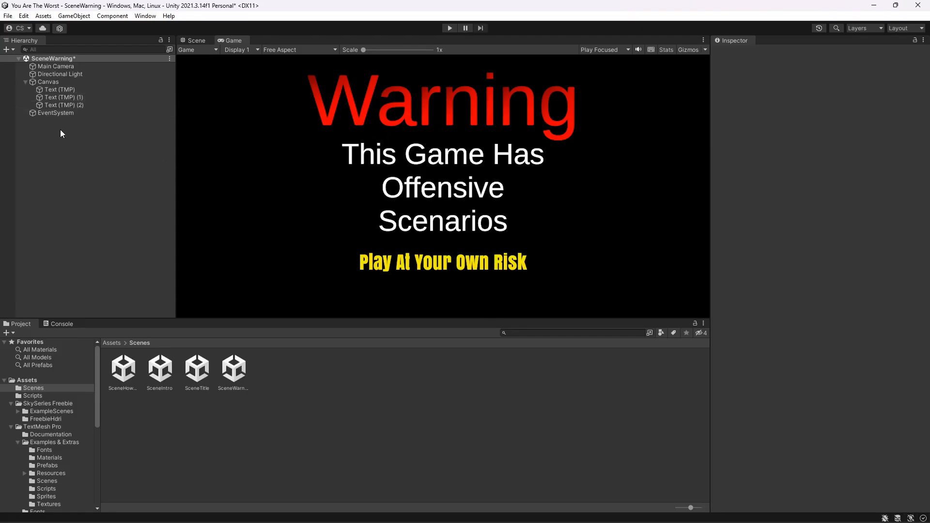
pyautogui.rightClick(60, 84)
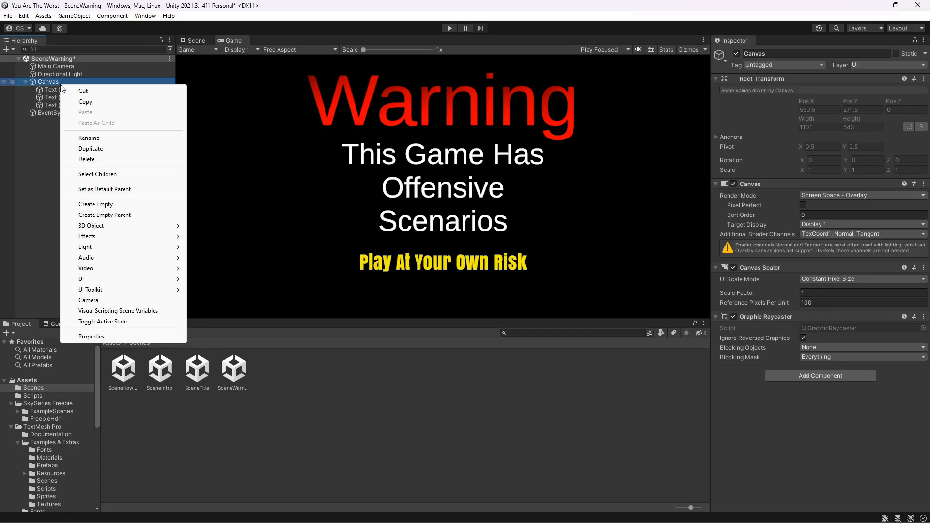
pyautogui.moveTo(125, 290)
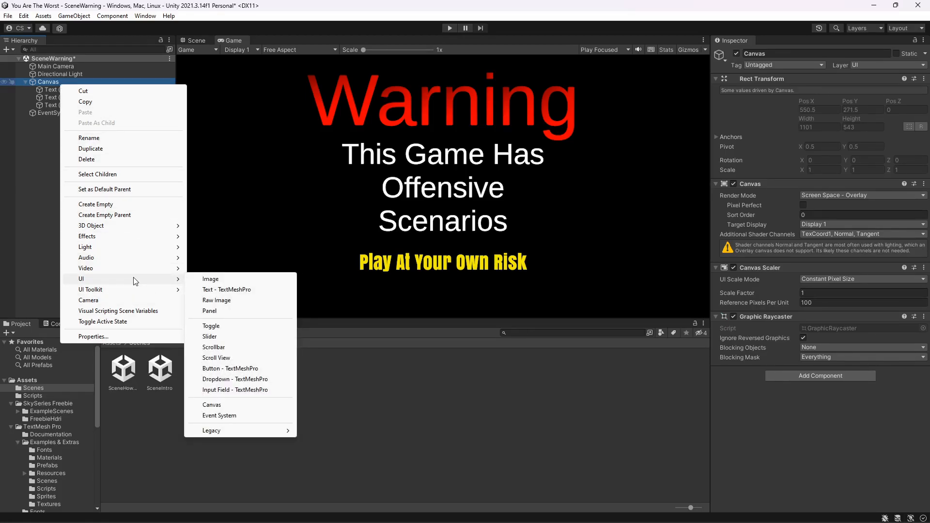
pyautogui.moveTo(135, 253)
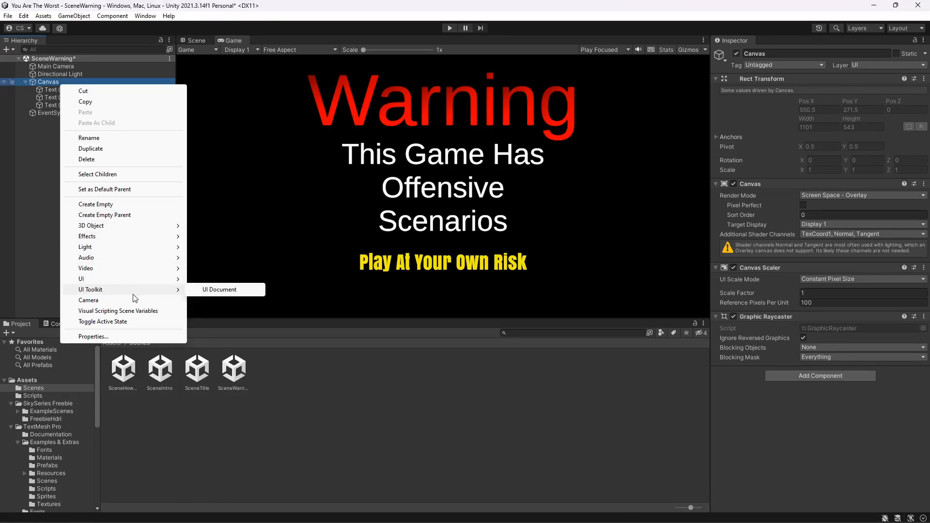
pyautogui.moveTo(116, 237)
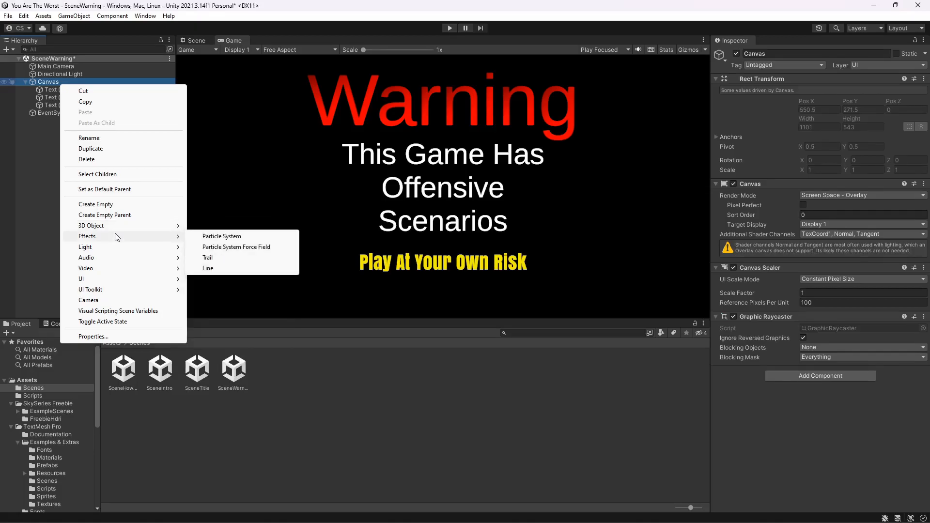
pyautogui.rightClick(262, 391)
# - Open the Timeline window and dock it alongside the Project and Console tabs
pyautogui.click(149, 18)
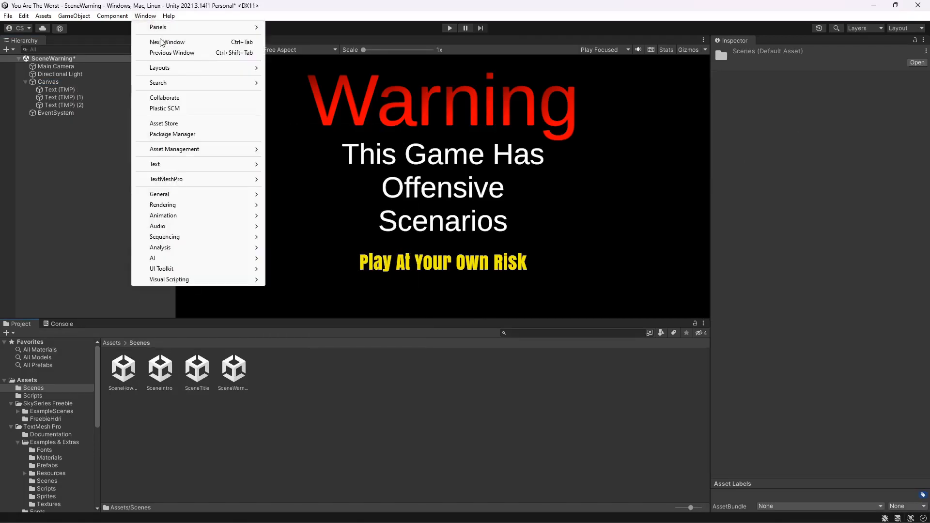
pyautogui.click(272, 239)
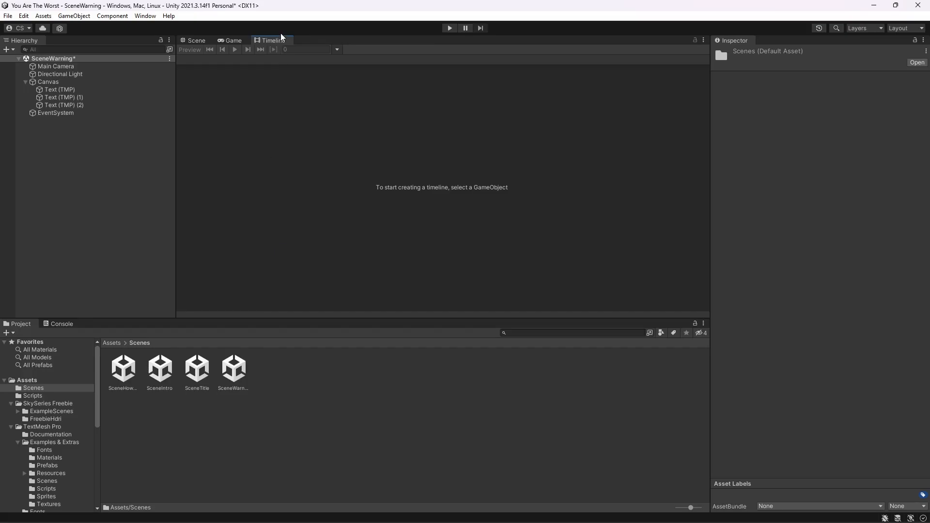
pyautogui.moveTo(283, 40); pyautogui.dragTo(105, 327)
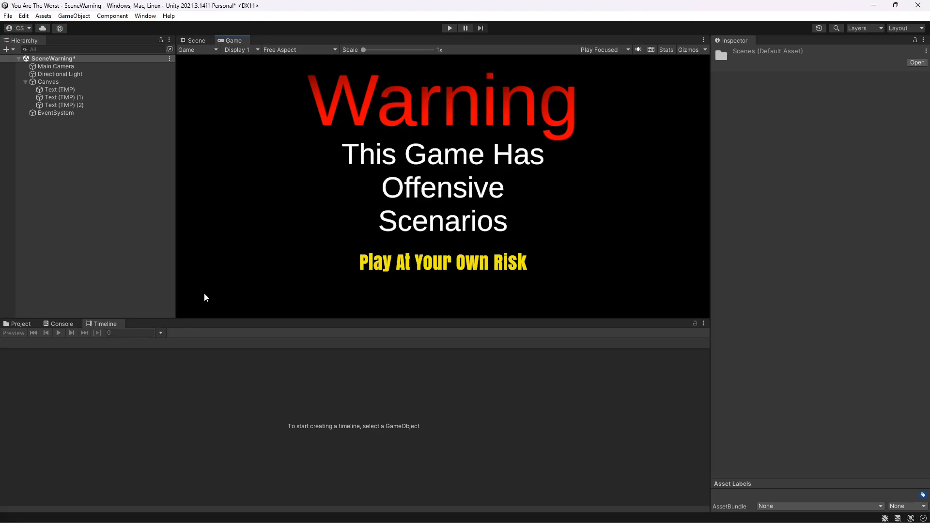
pyautogui.click(145, 15)
pyautogui.moveTo(232, 238)
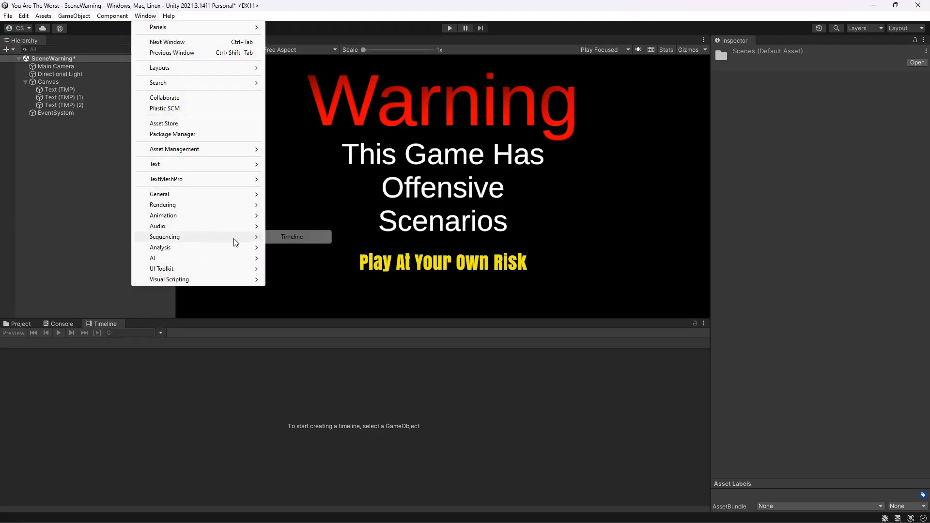
pyautogui.click(110, 328)
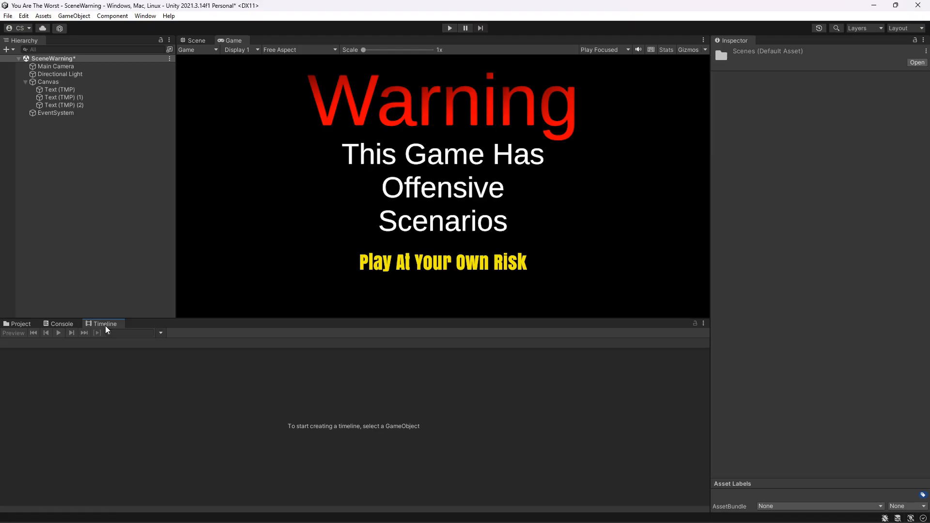
pyautogui.click(68, 328)
pyautogui.click(29, 328)
pyautogui.click(62, 327)
pyautogui.click(102, 328)
# - Create a timeline for the Canvas, saving the CanvasTimeline asset in the Assets/Scripts folder
pyautogui.click(58, 67)
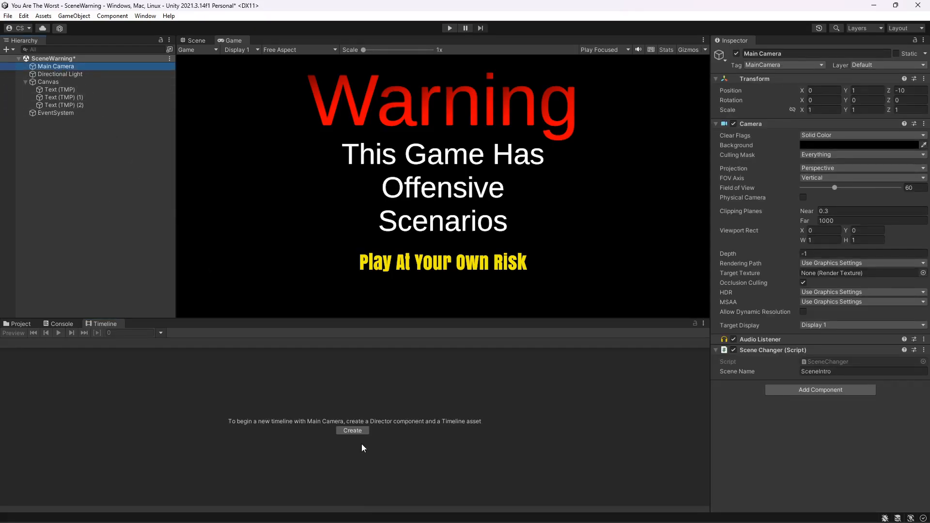
pyautogui.click(57, 81)
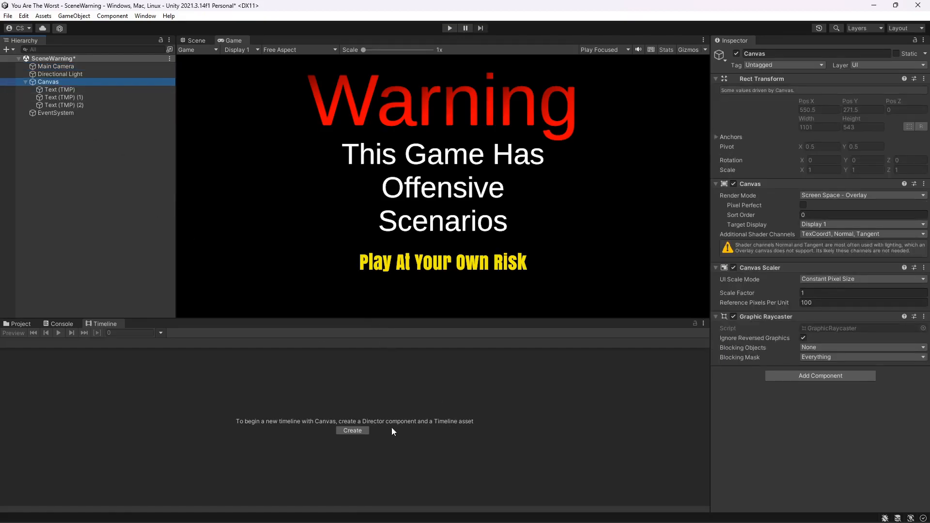
pyautogui.click(359, 431)
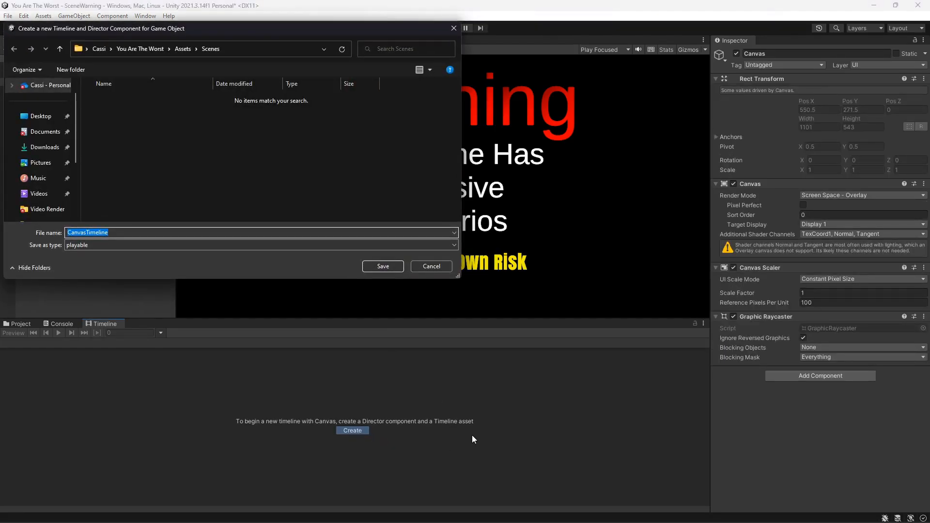
pyautogui.click(183, 49)
pyautogui.doubleClick(126, 113)
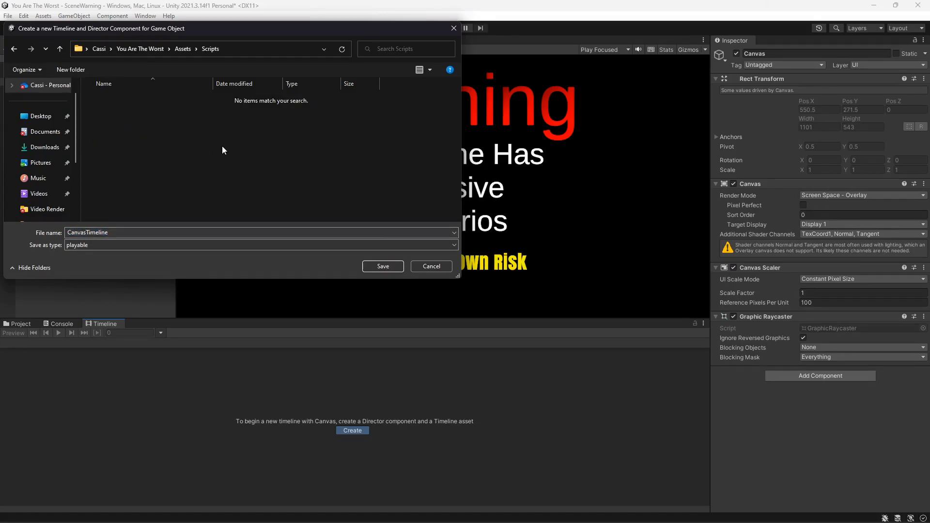
pyautogui.click(382, 267)
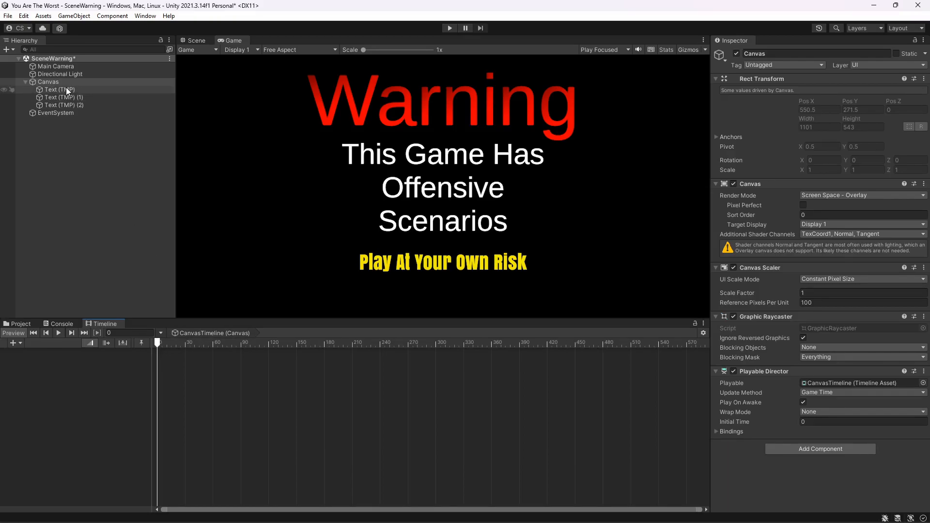
# - Add an activation track for the first Text (TMP) object to the Canvas timeline
pyautogui.moveTo(64, 90); pyautogui.dragTo(54, 377)
pyautogui.click(90, 386)
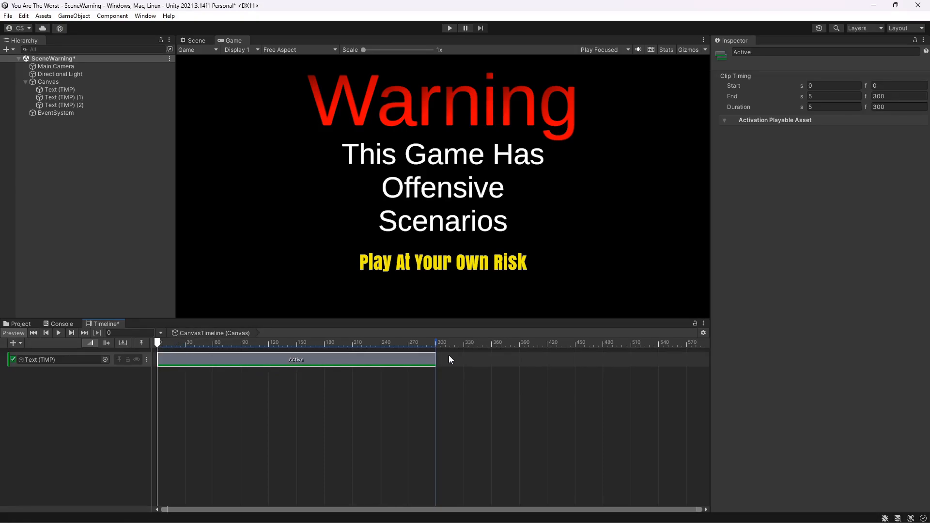
pyautogui.scroll(-8, 479, 364)
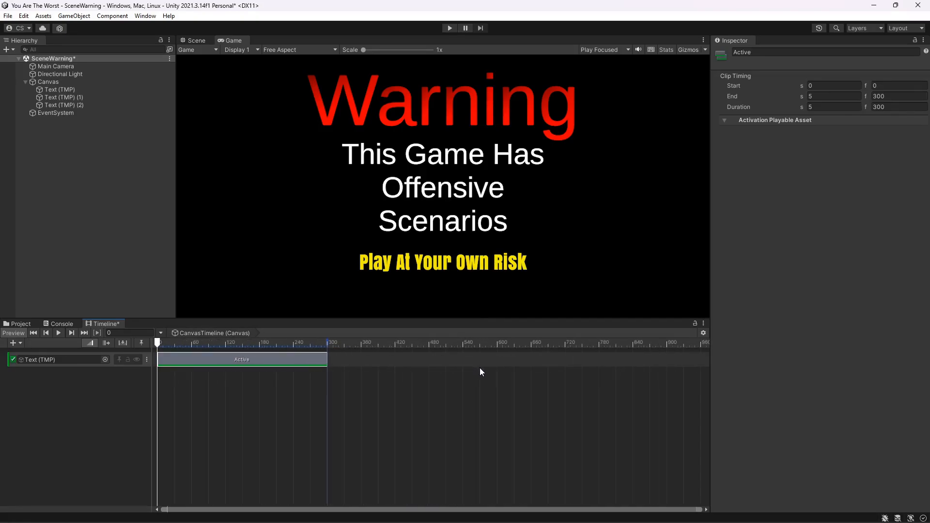
pyautogui.hscroll(10, 479, 374)
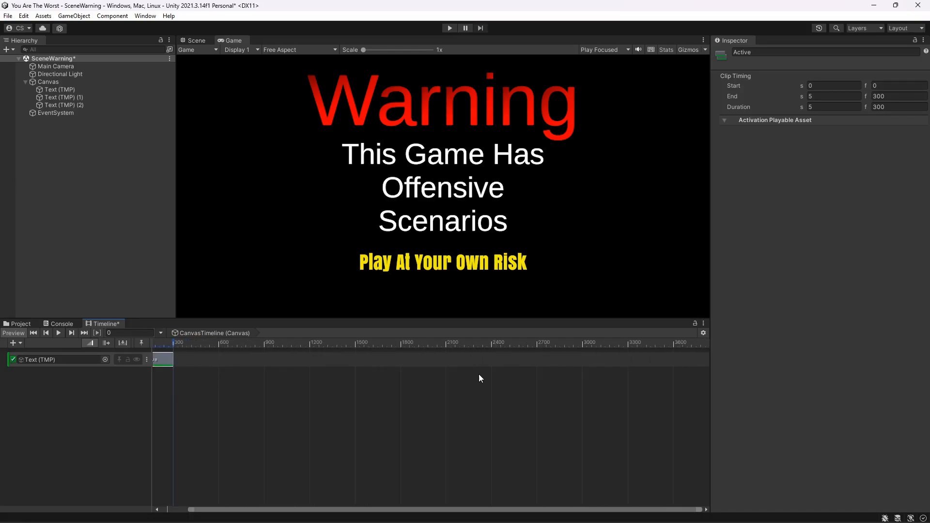
# - Shift the first Text (TMP) activation clip so it starts at 0.1 s (frame 6)
pyautogui.scroll(10, 477, 377)
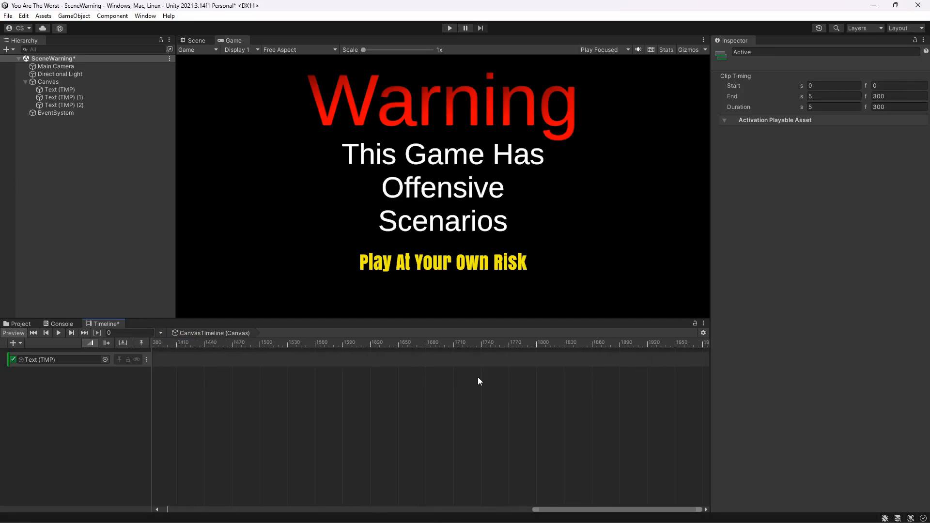
pyautogui.moveTo(452, 377); pyautogui.dragTo(927, 379, button='middle')
pyautogui.scroll(1, 276, 371)
pyautogui.moveTo(276, 371); pyautogui.dragTo(927, 362, button='middle')
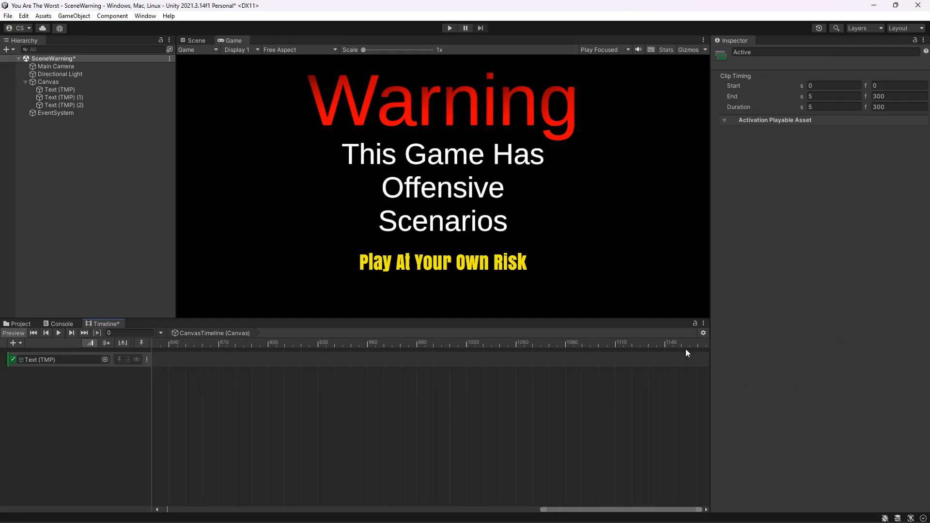
pyautogui.moveTo(569, 508); pyautogui.dragTo(137, 490)
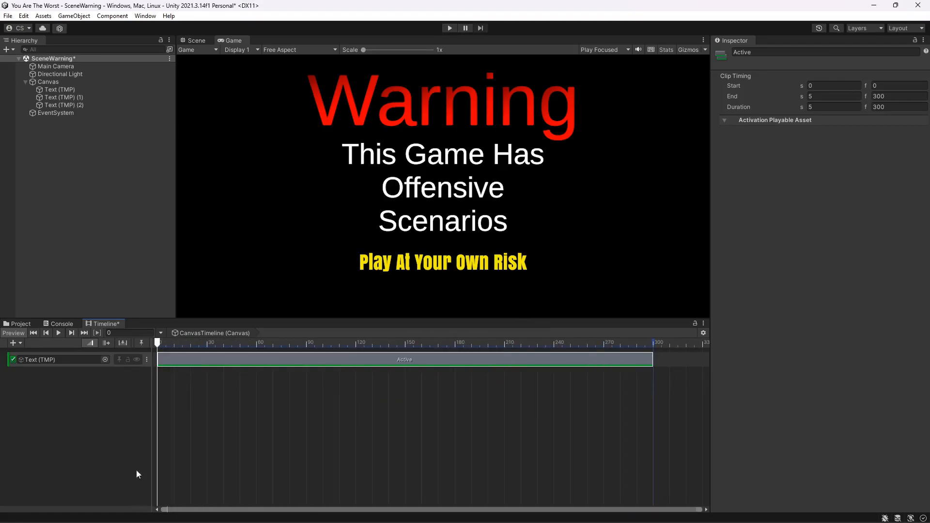
pyautogui.click(57, 332)
pyautogui.moveTo(159, 361); pyautogui.dragTo(167, 361)
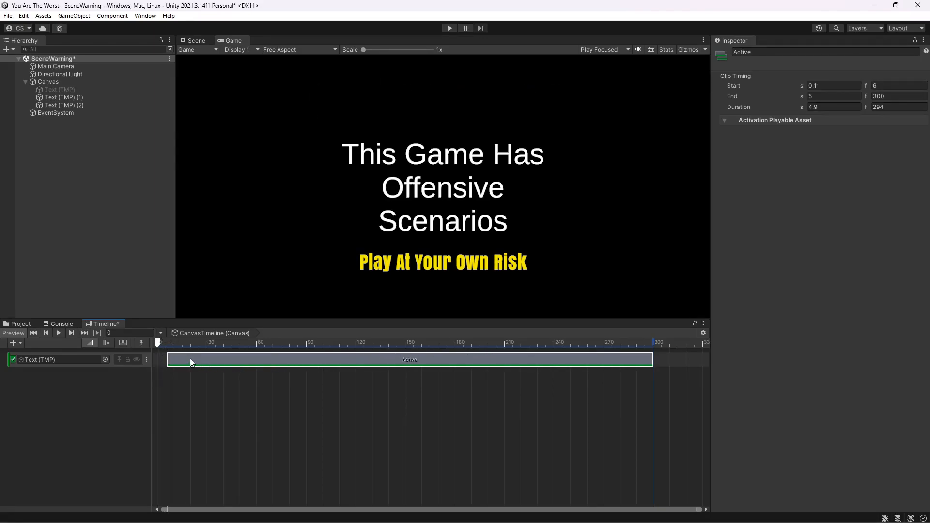
pyautogui.rightClick(180, 358)
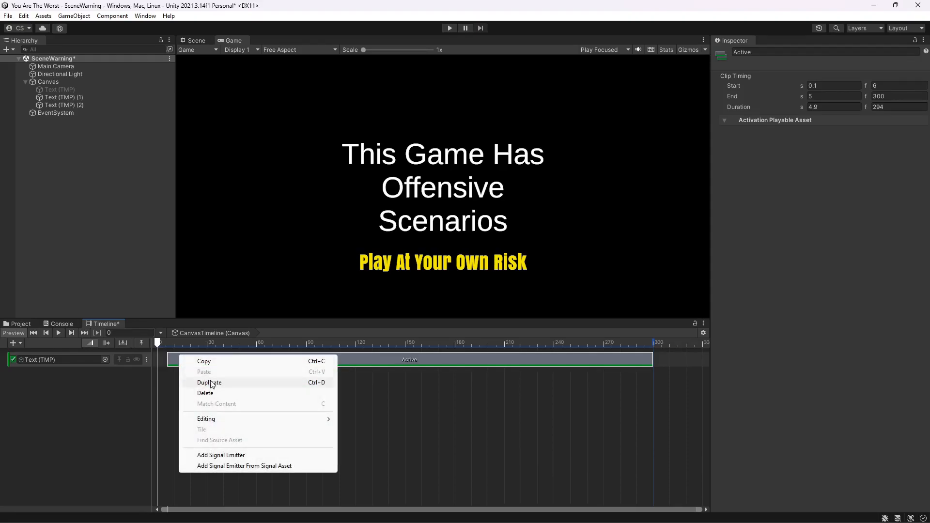
pyautogui.moveTo(230, 422)
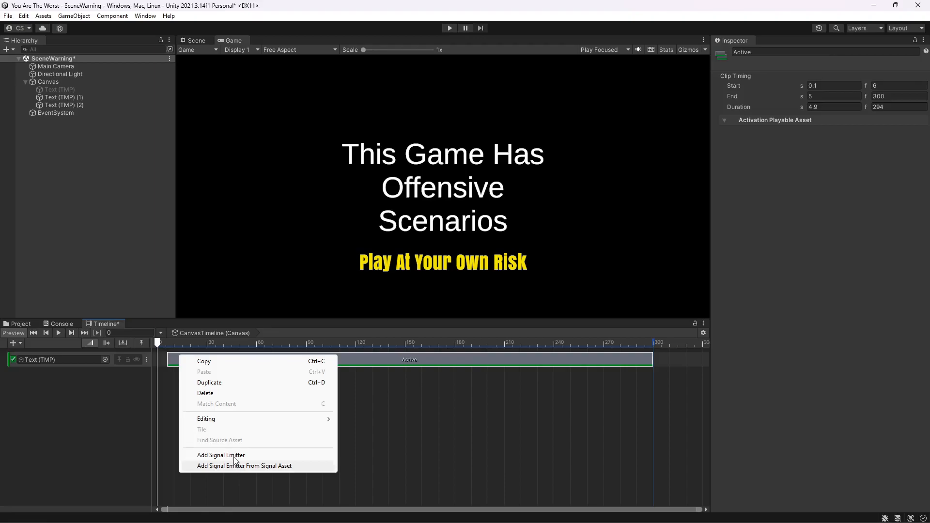
pyautogui.click(532, 408)
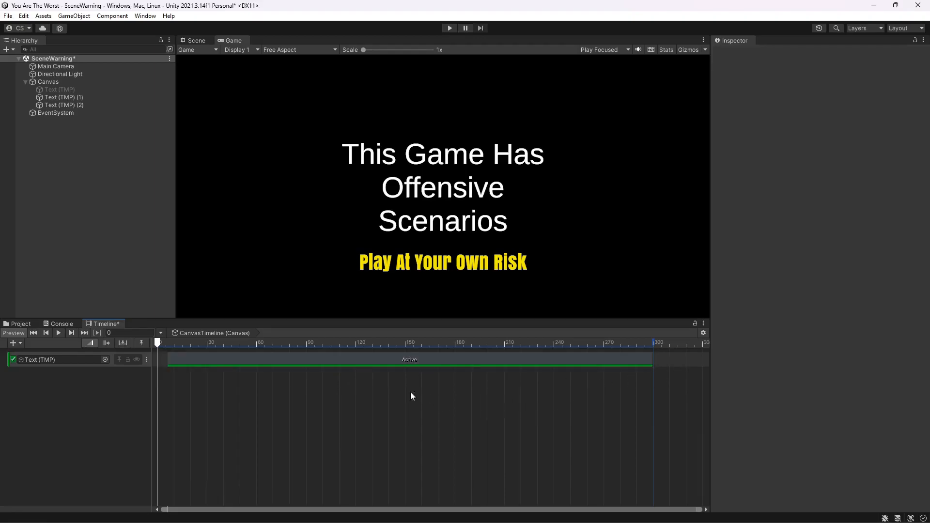
# - Extend the end of the first Text (TMP) activation clip far beyond the original 5 seconds so the text stays visible
pyautogui.click(60, 333)
pyautogui.scroll(-3, 437, 408)
pyautogui.moveTo(455, 368); pyautogui.dragTo(716, 371)
pyautogui.scroll(-3, 564, 394)
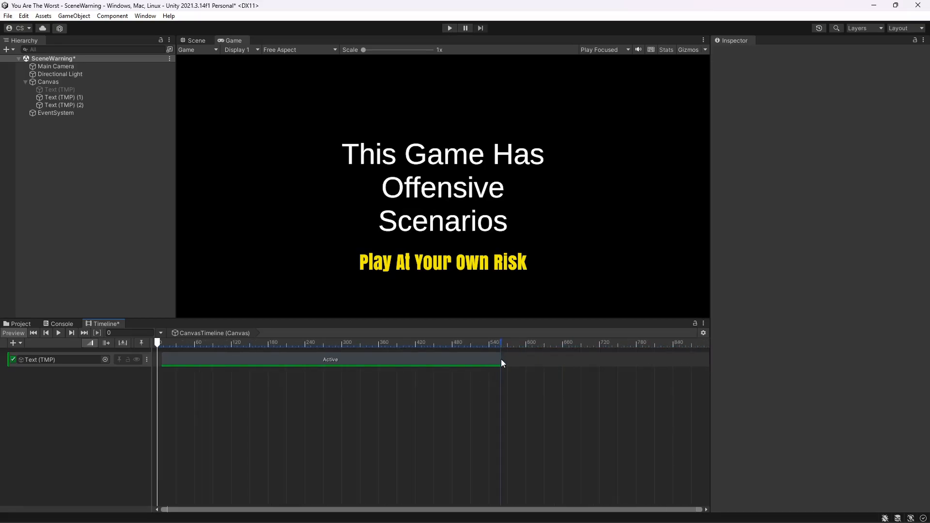
pyautogui.moveTo(500, 359); pyautogui.dragTo(909, 386)
pyautogui.scroll(-3, 565, 405)
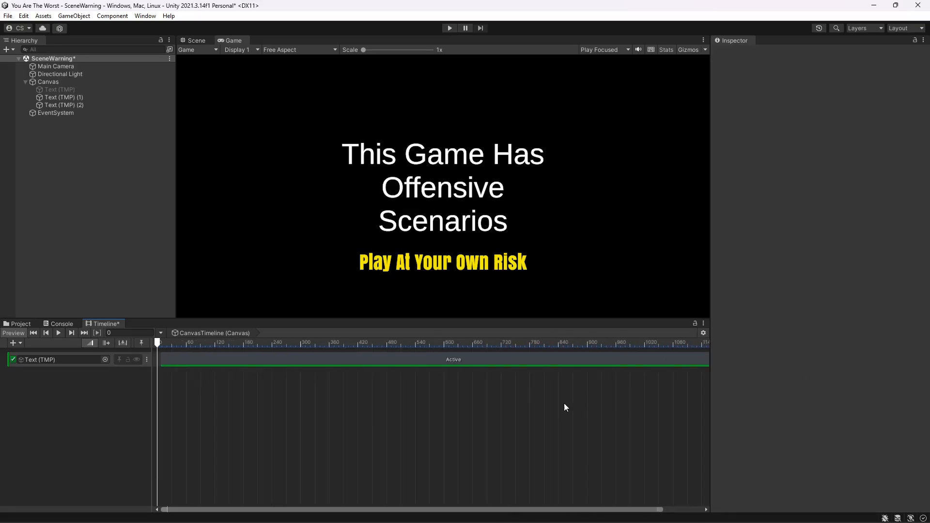
pyautogui.scroll(-3, 526, 406)
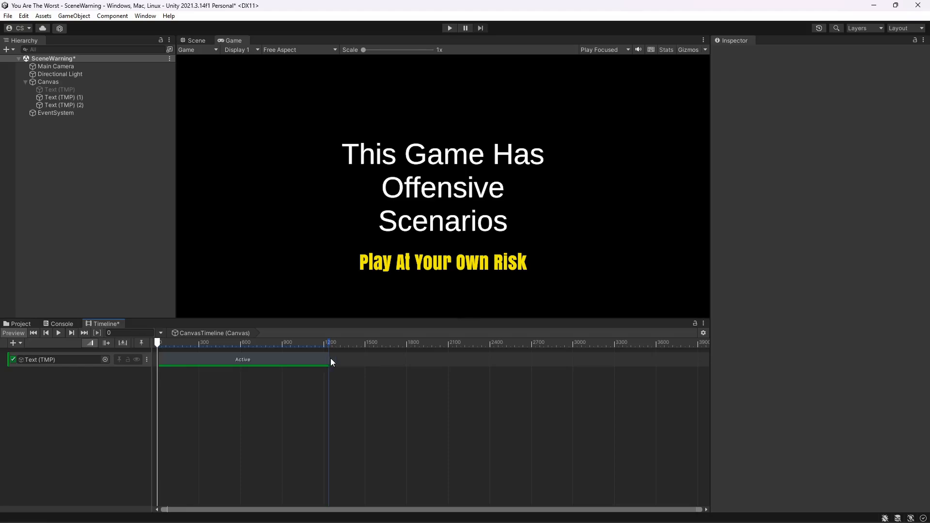
pyautogui.moveTo(330, 358); pyautogui.dragTo(723, 388)
pyautogui.scroll(-2, 333, 409)
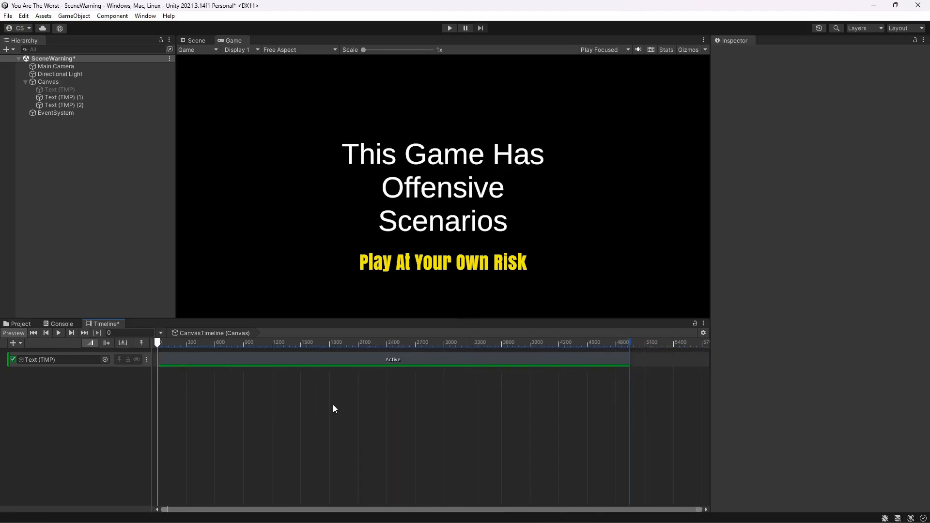
pyautogui.scroll(-2, 332, 408)
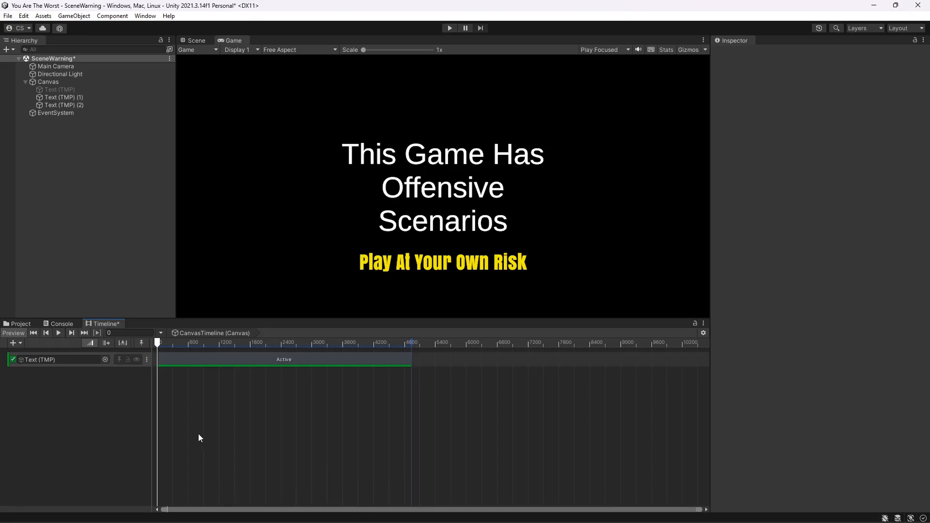
pyautogui.scroll(1, 183, 419)
pyautogui.scroll(3, 162, 391)
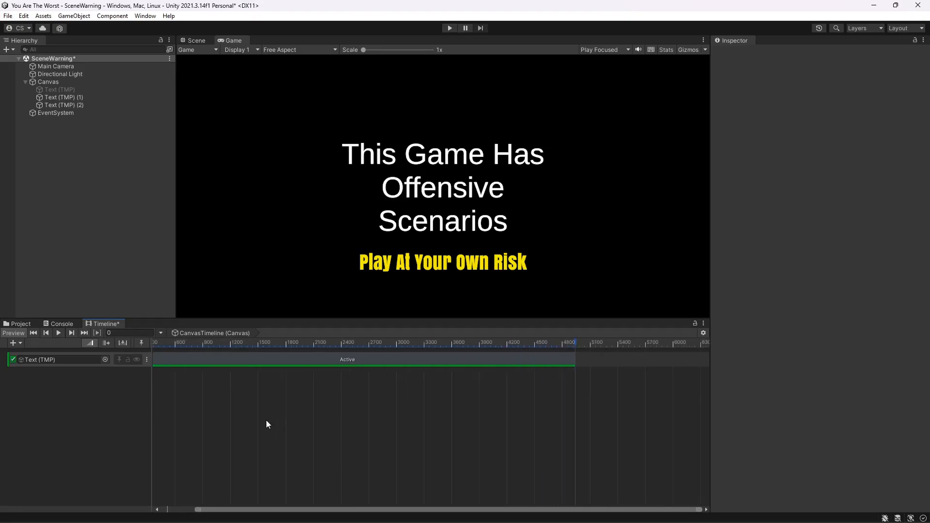
pyautogui.scroll(10, 216, 408)
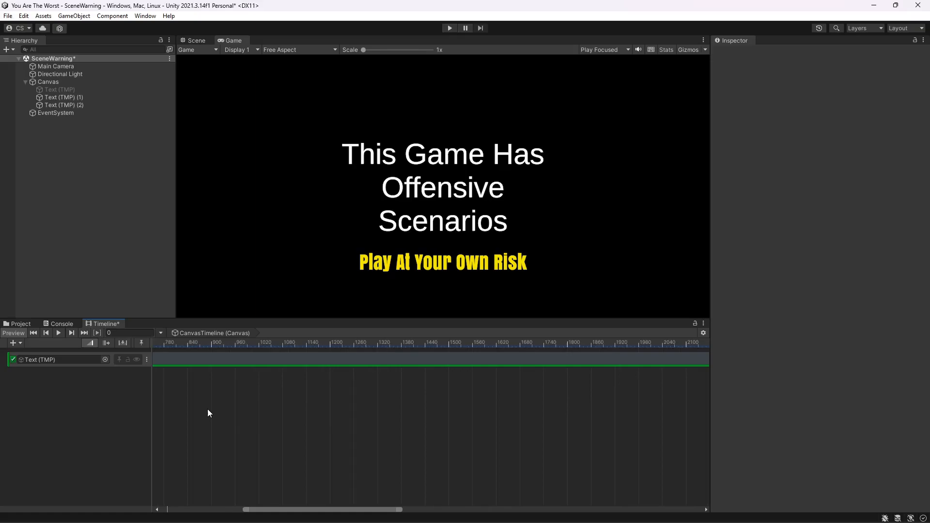
pyautogui.moveTo(290, 510); pyautogui.dragTo(170, 507)
pyautogui.scroll(1, 185, 435)
pyautogui.scroll(5, 185, 435)
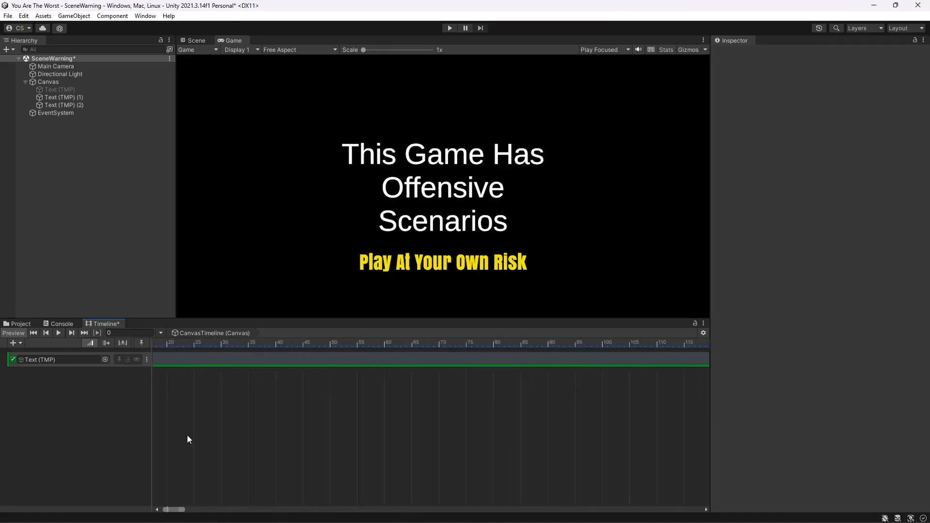
pyautogui.scroll(2, 198, 429)
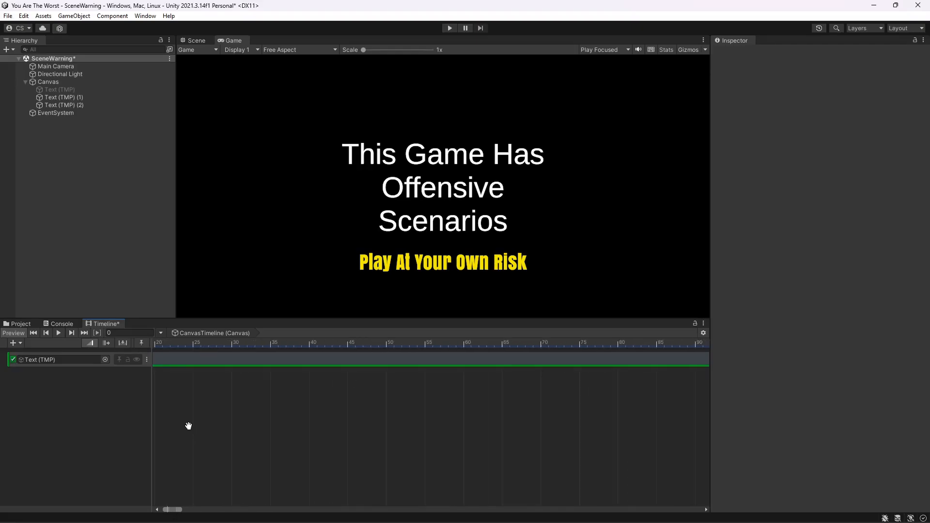
pyautogui.moveTo(189, 428); pyautogui.dragTo(373, 420, button='middle')
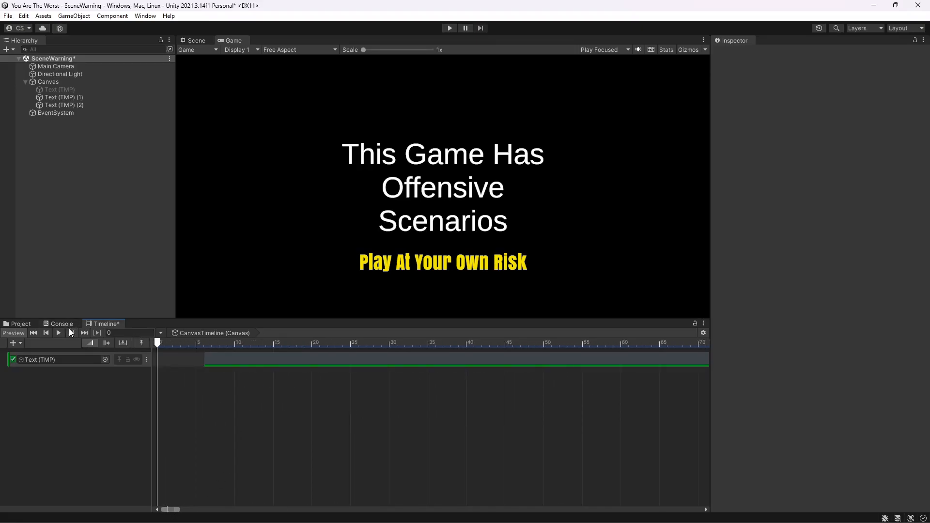
# - Add an activation track for Text (TMP) (1) to the Canvas timeline
pyautogui.click(59, 333)
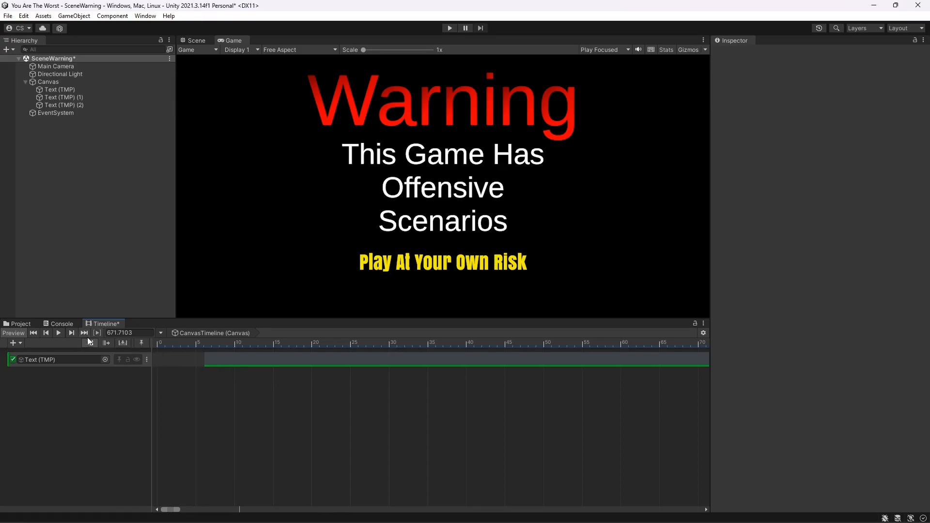
pyautogui.click(34, 334)
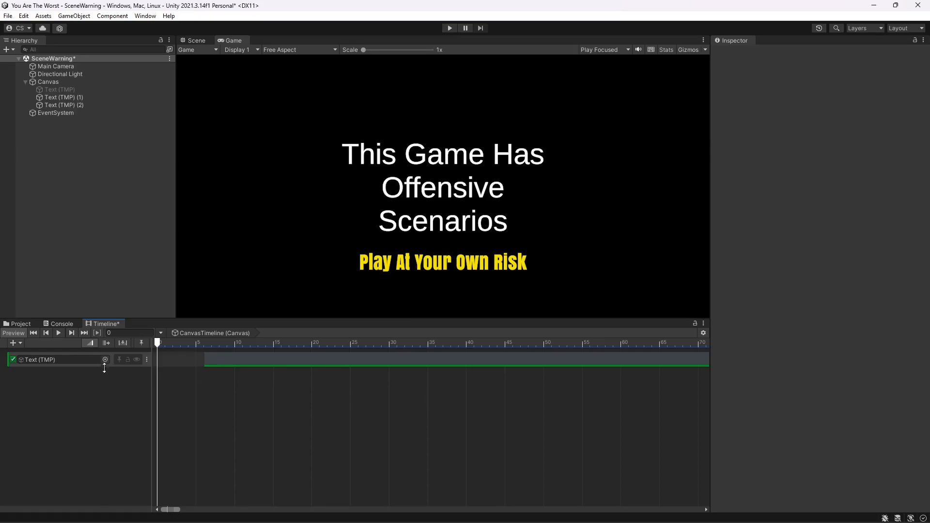
pyautogui.moveTo(71, 97); pyautogui.dragTo(73, 380)
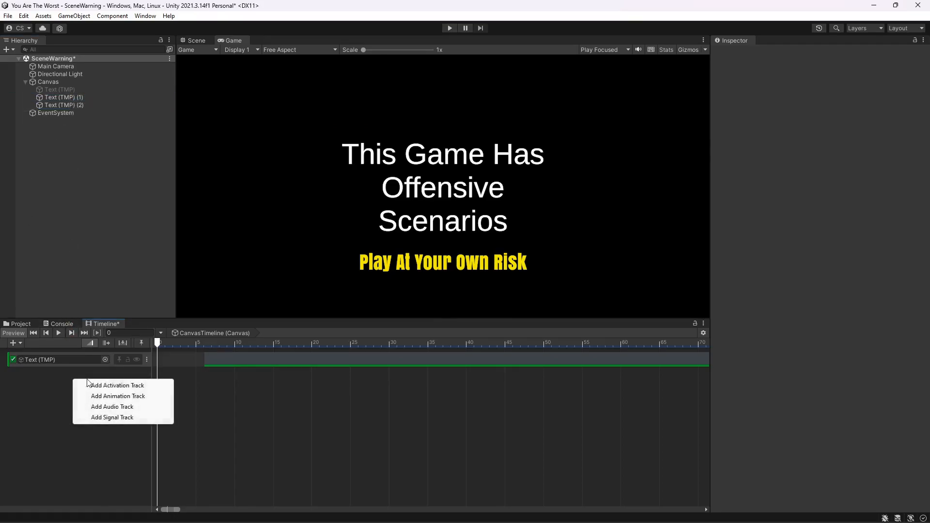
pyautogui.click(151, 386)
# - Move the Text (TMP) (1) activation clip to start at frame 40 (about 0.67 s) and preview the timeline
pyautogui.moveTo(183, 376); pyautogui.dragTo(260, 377)
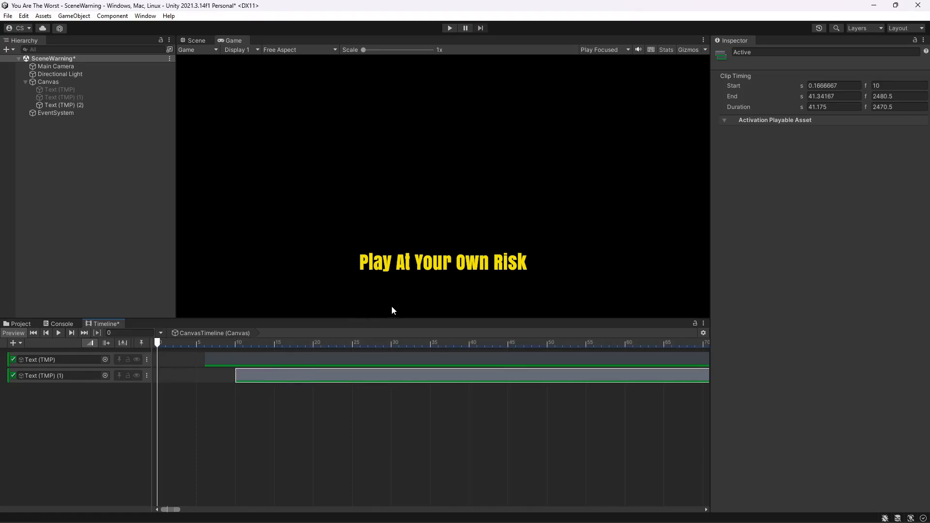
pyautogui.click(59, 333)
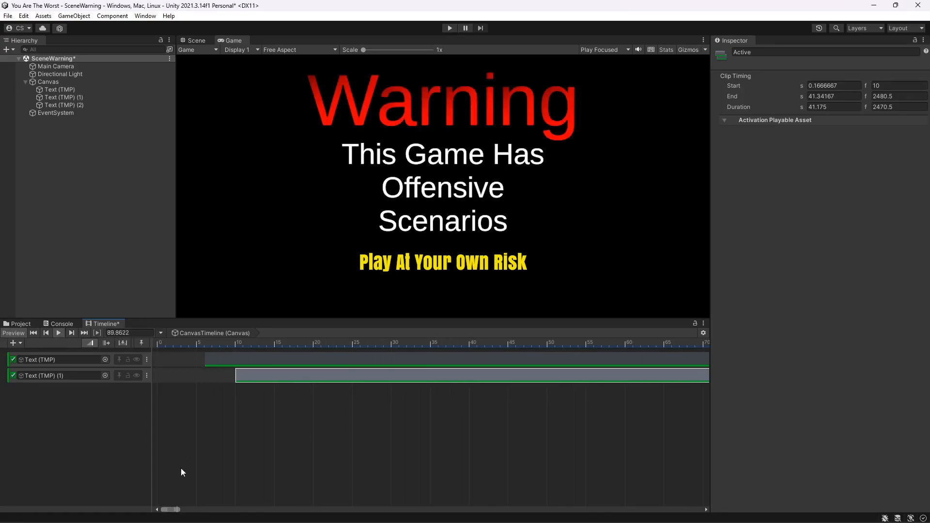
pyautogui.click(35, 333)
pyautogui.moveTo(254, 377)
pyautogui.mouseDown()
pyautogui.moveTo(510, 373)
pyautogui.moveTo(645, 382)
pyautogui.moveTo(483, 371)
pyautogui.mouseUp()
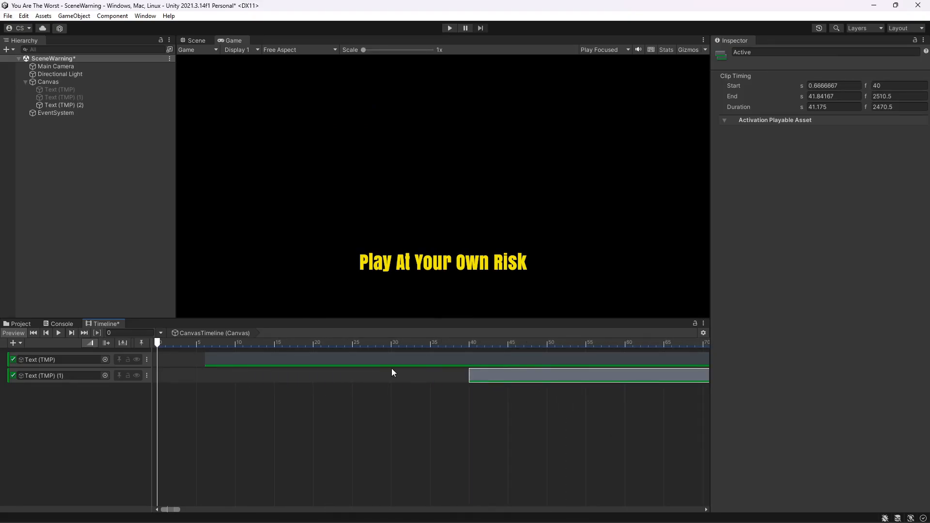
pyautogui.click(59, 333)
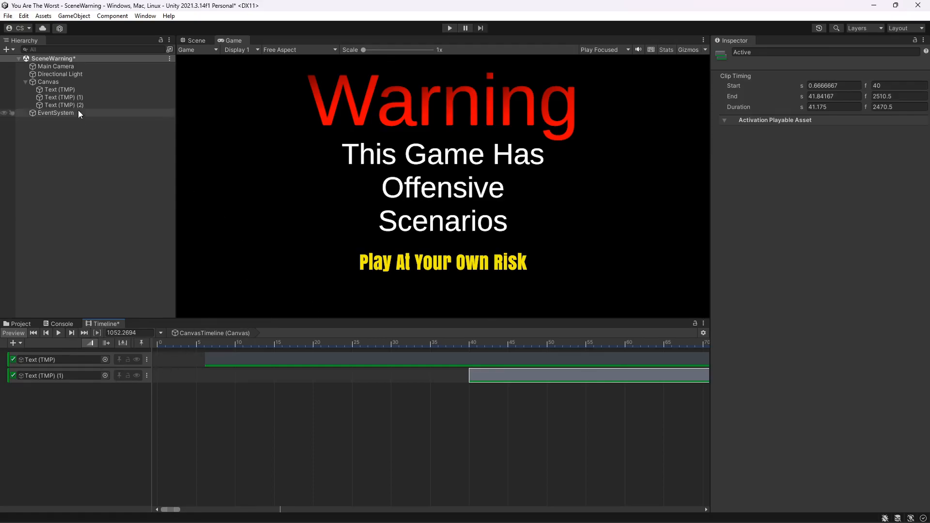
# - Add an activation track for Text (TMP) (2) with its clip starting at frame 57 (0.95 s)
pyautogui.moveTo(65, 106); pyautogui.dragTo(41, 398)
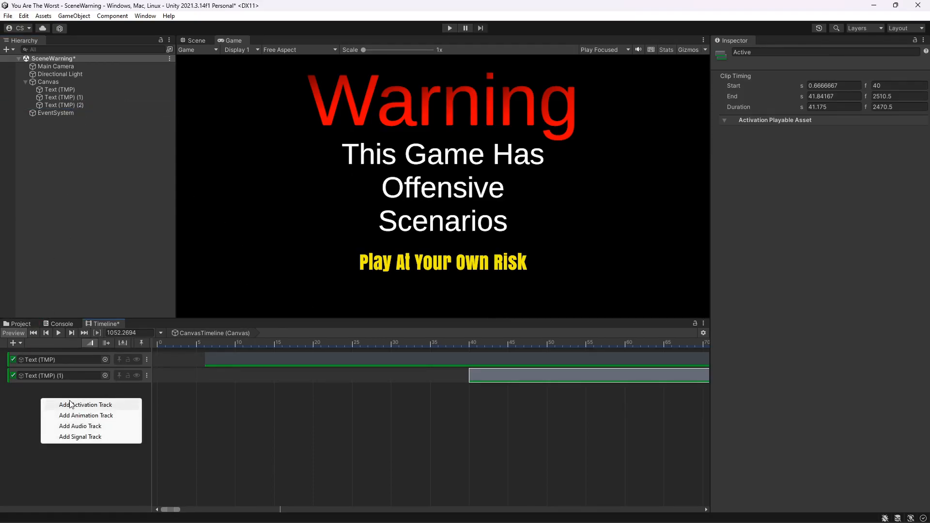
pyautogui.click(71, 404)
pyautogui.moveTo(225, 391); pyautogui.dragTo(673, 394)
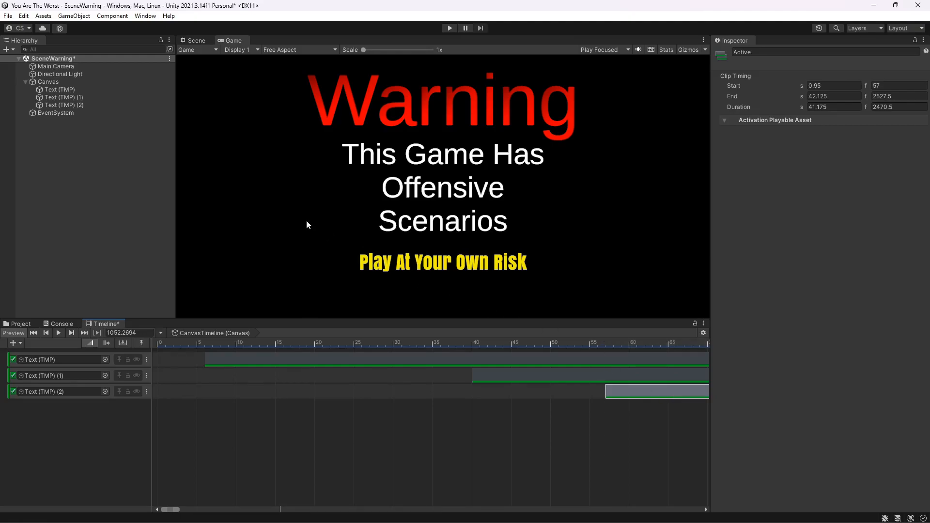
# - Start and stop Play mode to check the text timing
pyautogui.click(449, 30)
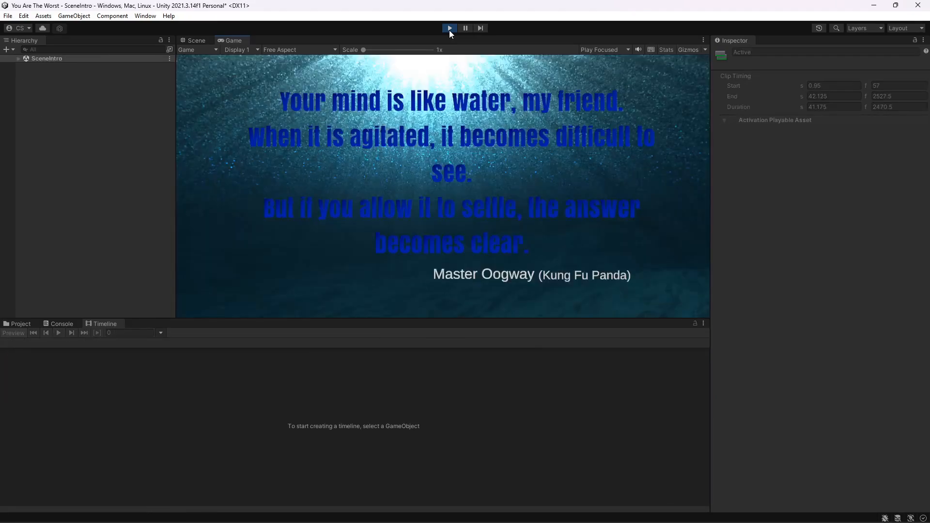
pyautogui.click(450, 28)
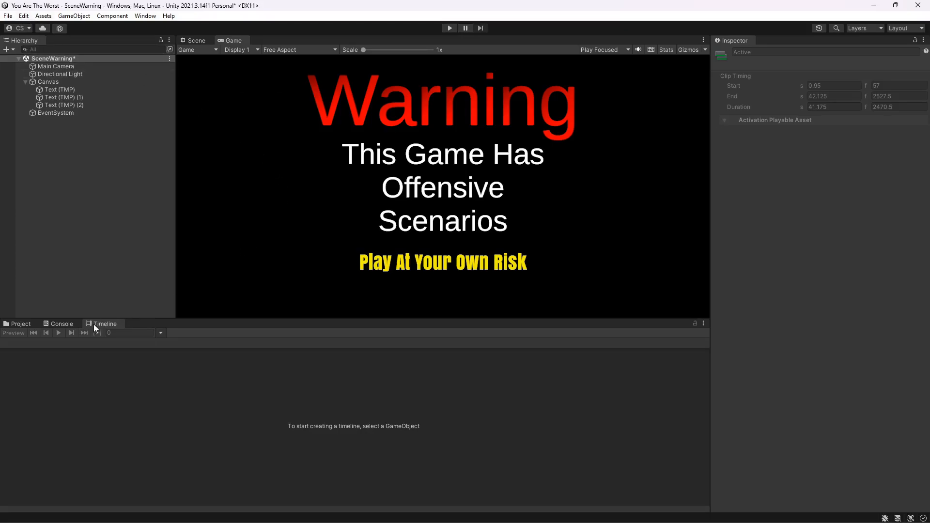
# - Select the Canvas and move the Text (TMP) (2) activation clip to start at frame 109 (about 1.82 s)
pyautogui.click(52, 83)
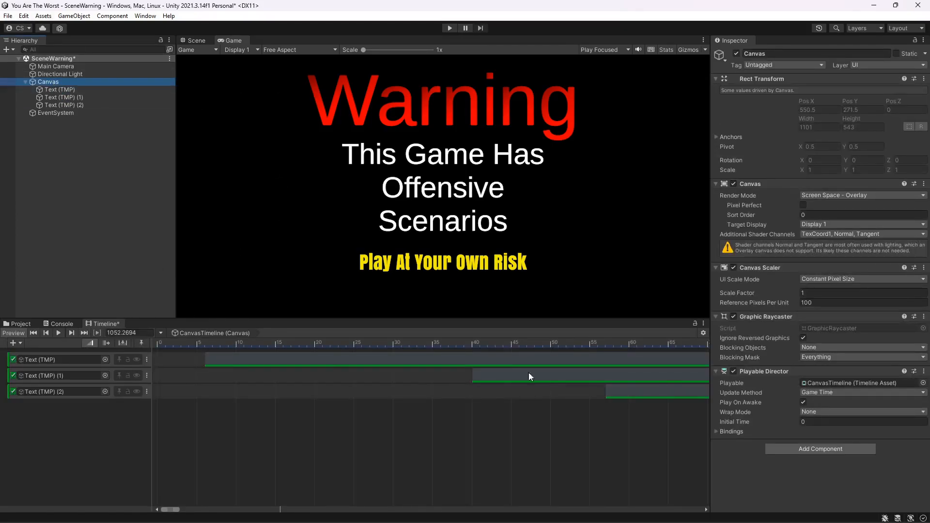
pyautogui.scroll(-10, 582, 412)
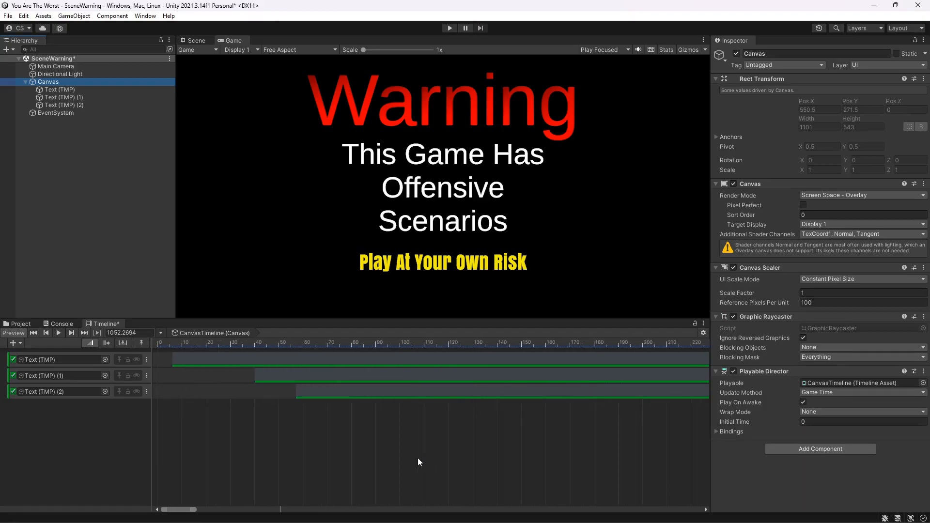
pyautogui.moveTo(236, 374); pyautogui.dragTo(349, 396)
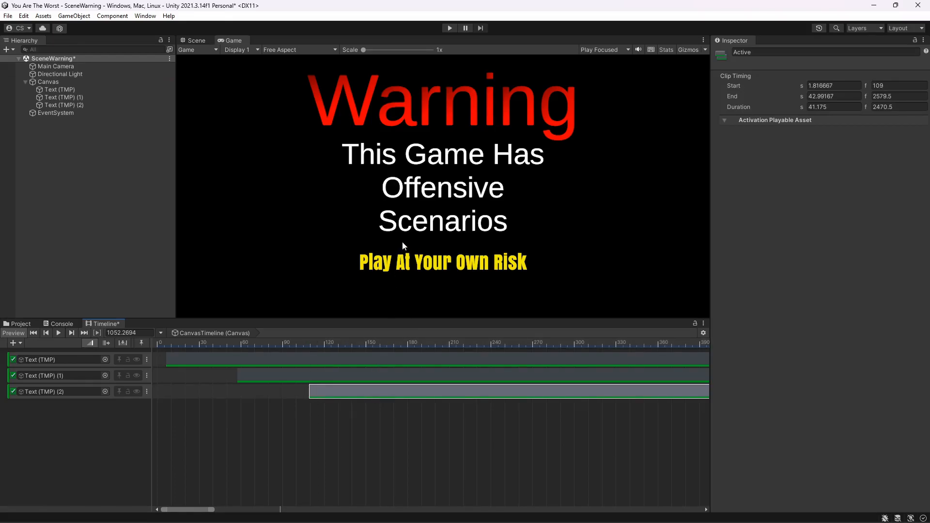
# - Run the warning scene in Play mode to test the staggered text and scene change, then stop it
pyautogui.click(450, 27)
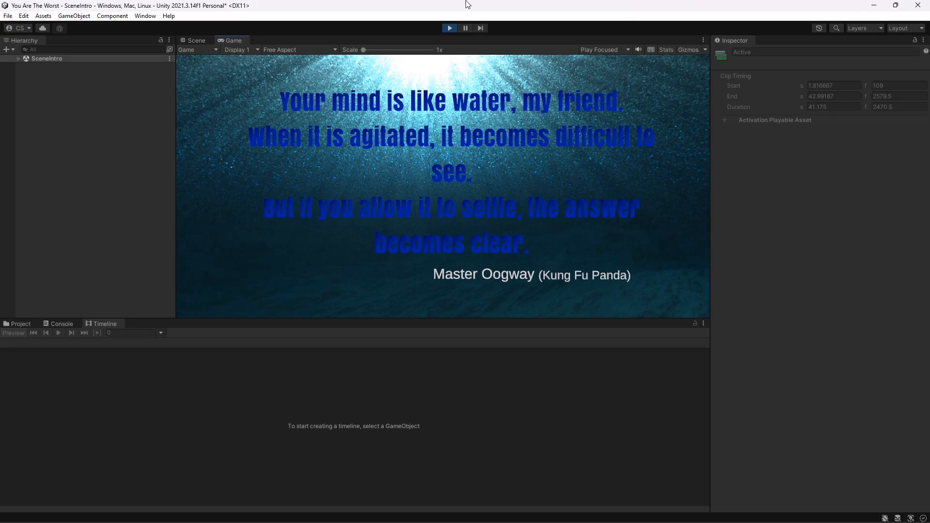
pyautogui.click(448, 29)
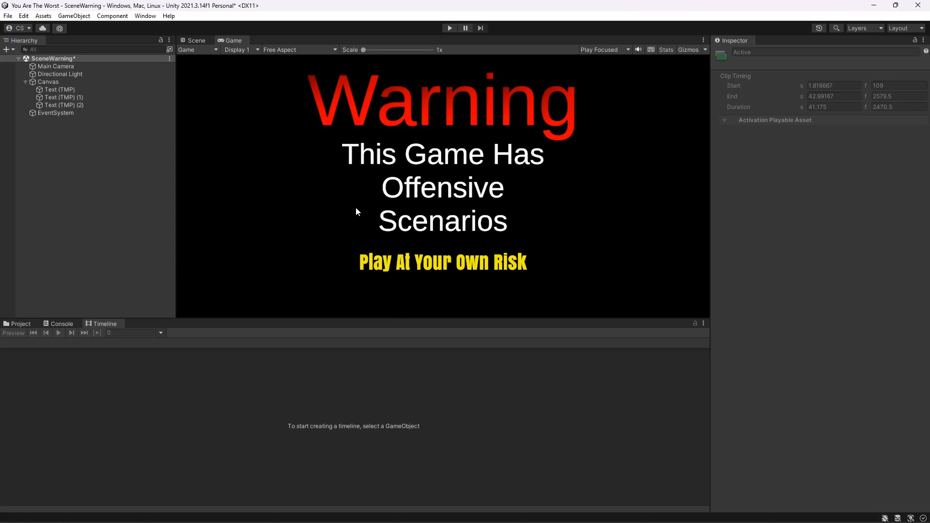
# - Save the SceneWarning scene and open SceneIntro from the Assets/Scenes folder
pyautogui.click(8, 16)
pyautogui.click(15, 63)
pyautogui.click(21, 324)
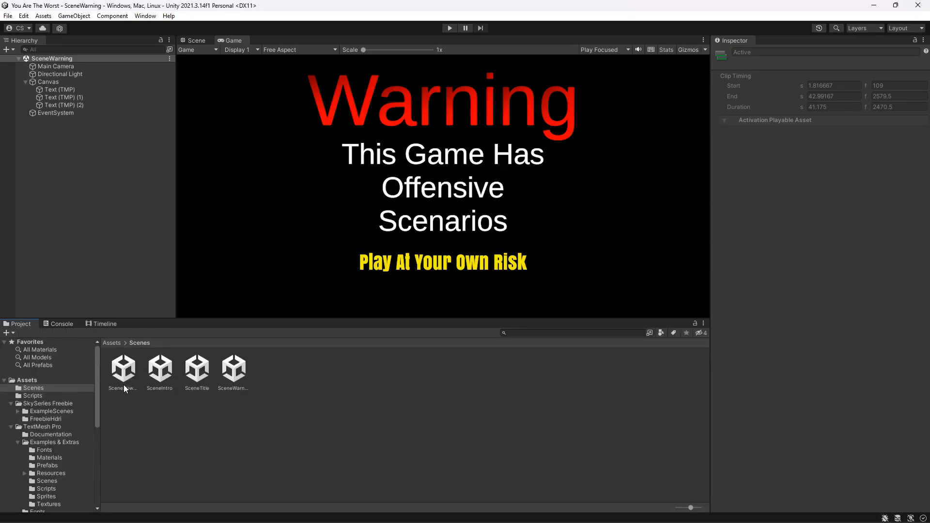
pyautogui.doubleClick(170, 373)
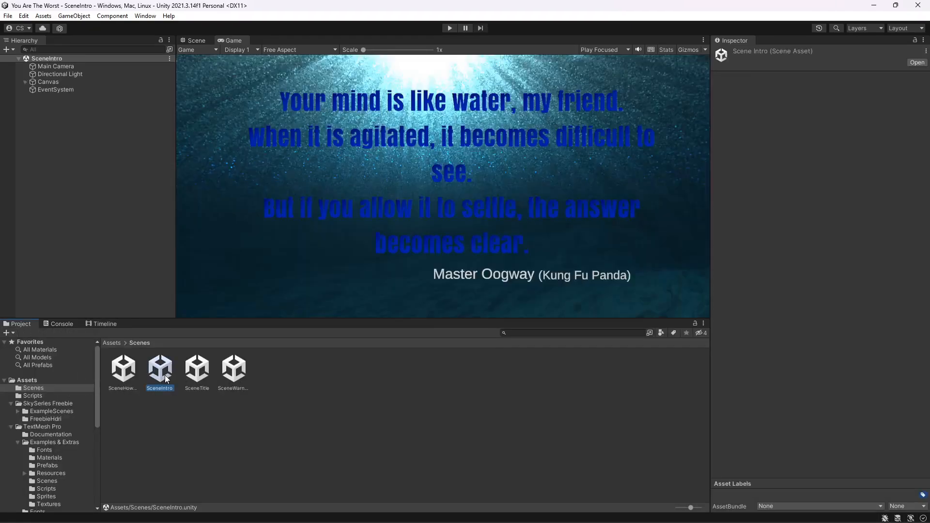
# - Create a Timeline and Director for the SceneIntro Canvas, saving the asset as CanvasTimeline2 in Assets/Scenes
pyautogui.rightClick(45, 84)
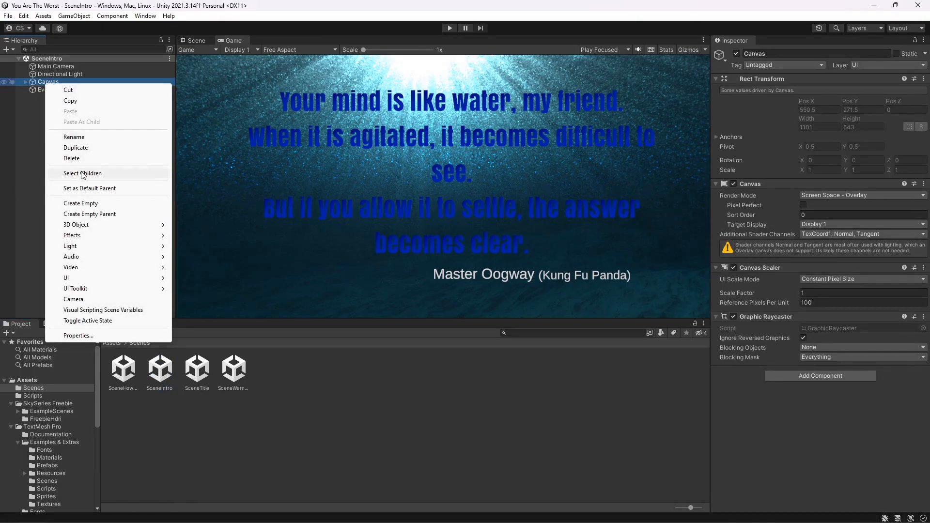
pyautogui.click(30, 148)
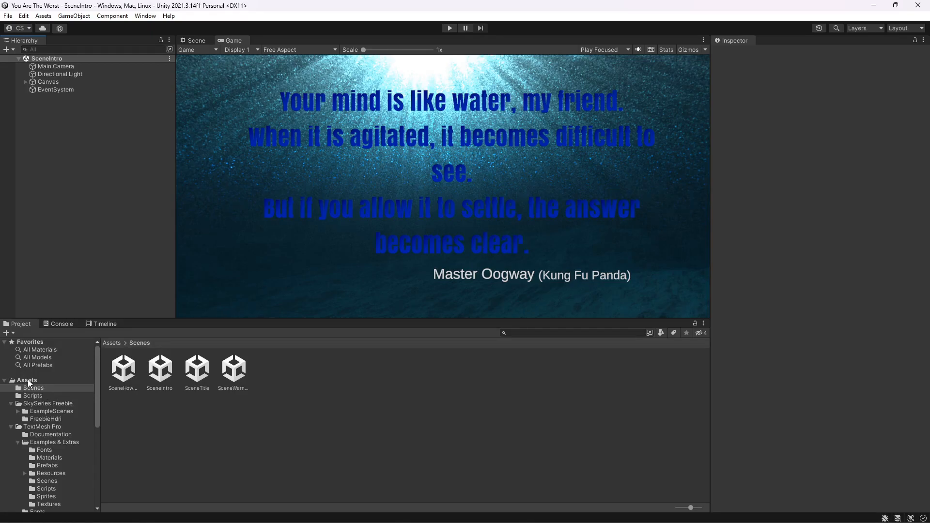
pyautogui.click(103, 324)
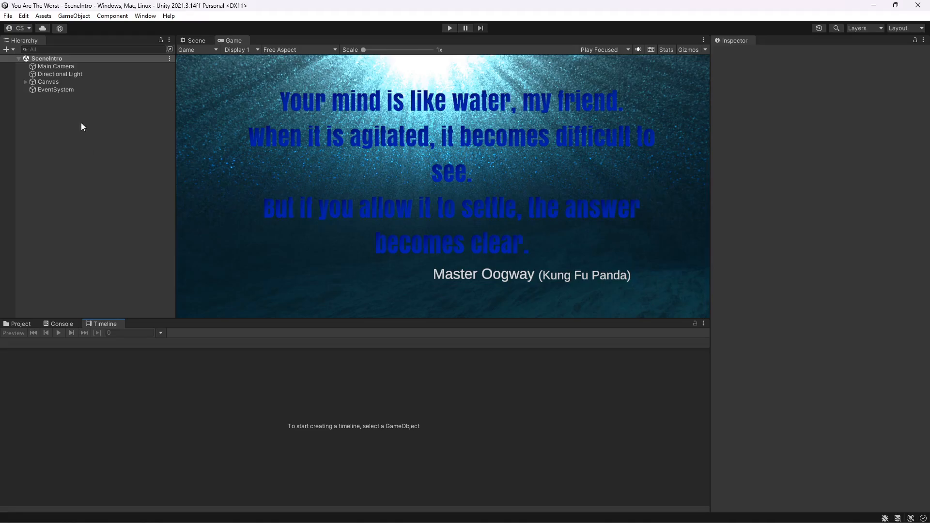
pyautogui.click(48, 82)
pyautogui.click(345, 431)
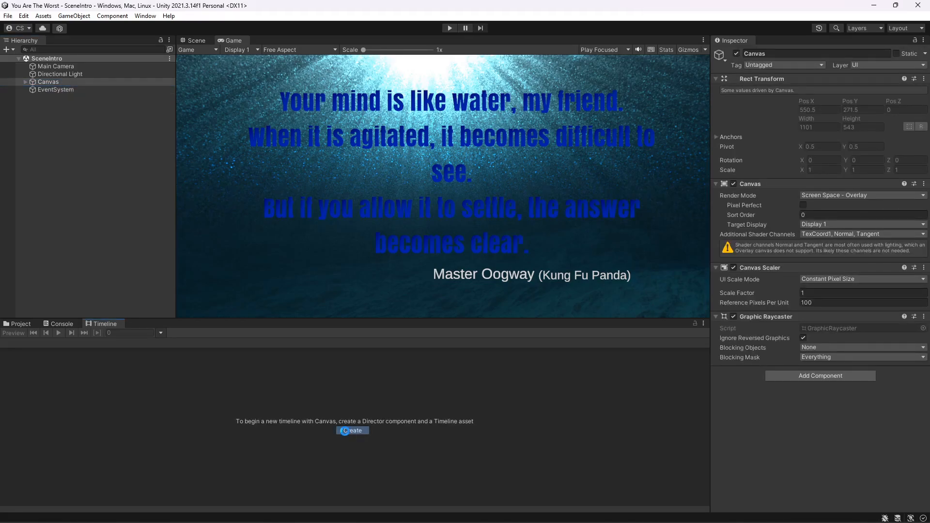
pyautogui.click(118, 233)
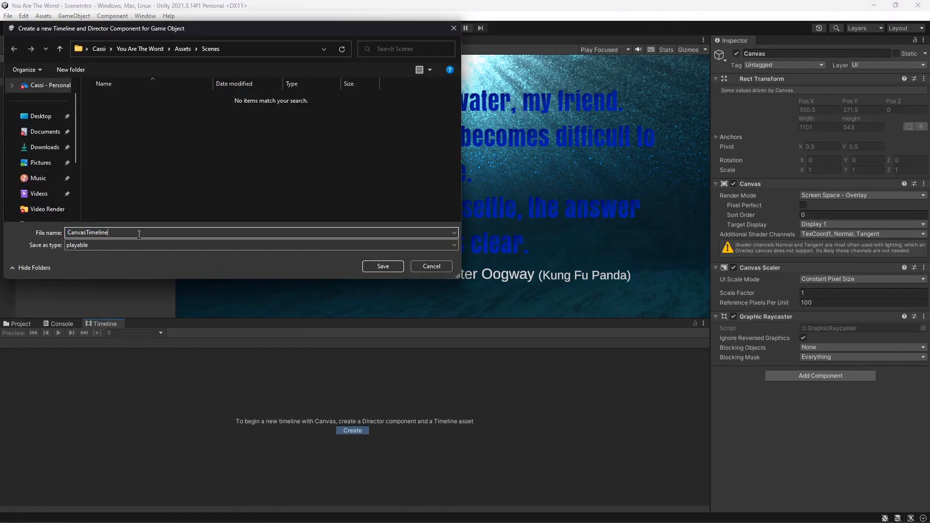
pyautogui.write('2')
pyautogui.click(378, 266)
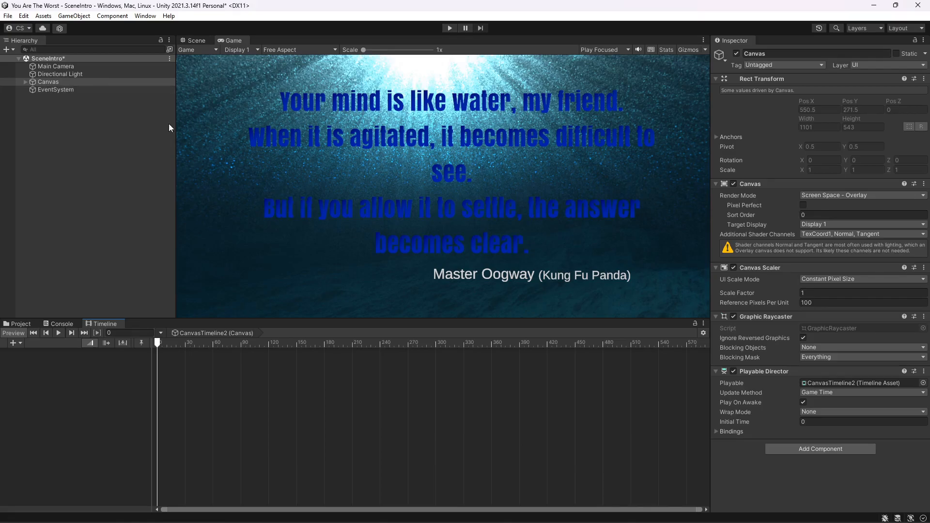
# - Add an activation track for Text (TMP) with its clip running from frame 60 to about frame 539
pyautogui.click(25, 81)
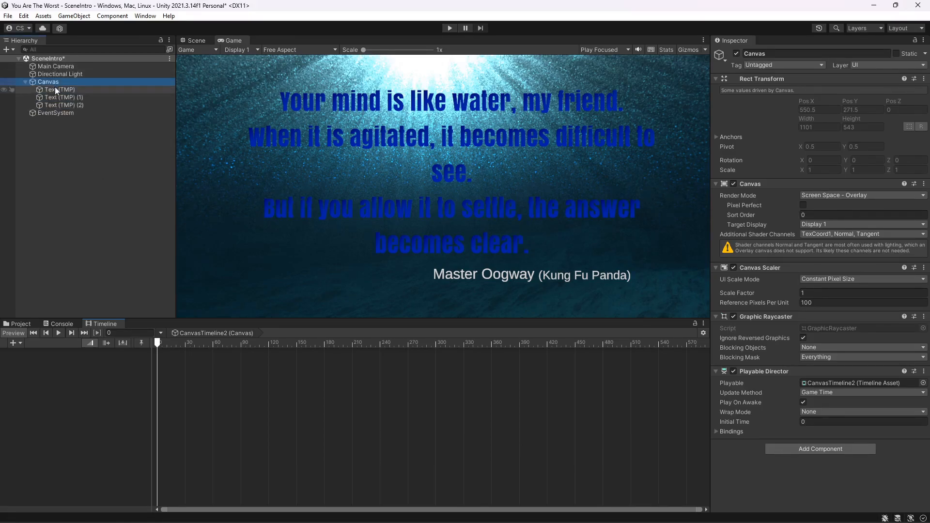
pyautogui.moveTo(66, 90); pyautogui.dragTo(60, 333)
pyautogui.moveTo(52, 369); pyautogui.dragTo(52, 369)
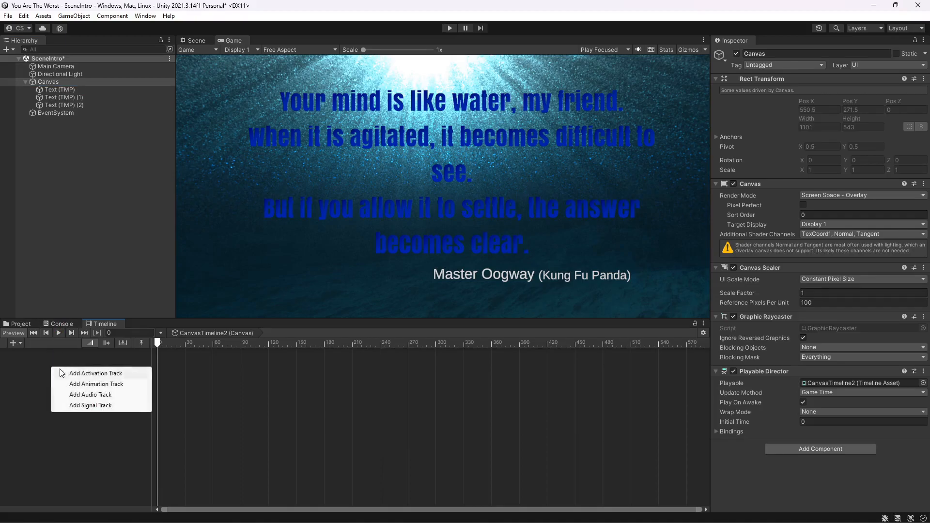
pyautogui.click(91, 373)
pyautogui.moveTo(188, 359); pyautogui.dragTo(244, 359)
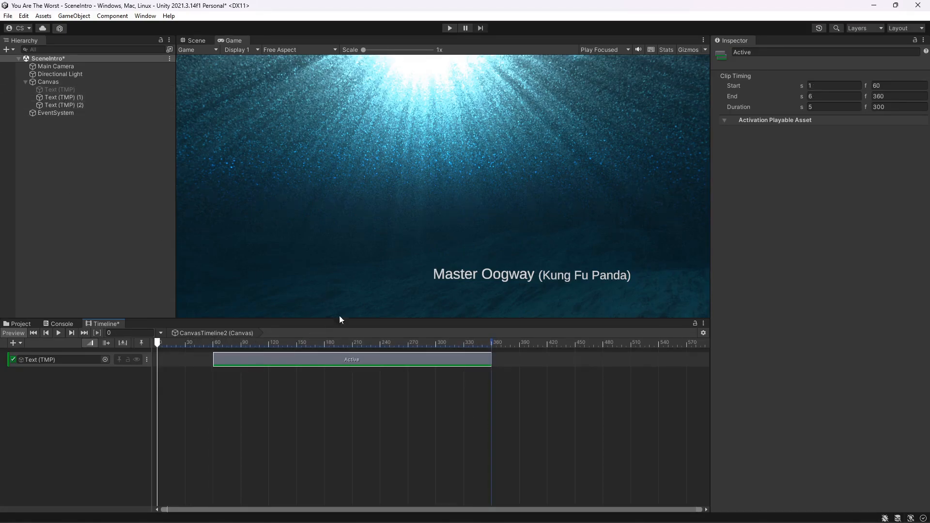
pyautogui.moveTo(491, 360); pyautogui.dragTo(657, 361)
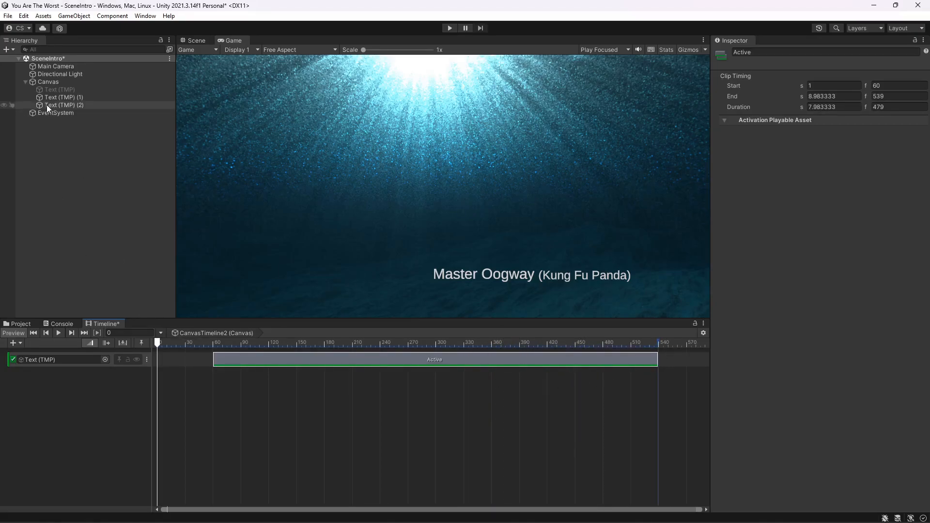
# - Add an activation track for Text (TMP) (1) and move its clip to start at frame 361
pyautogui.moveTo(48, 98); pyautogui.dragTo(51, 387)
pyautogui.click(79, 393)
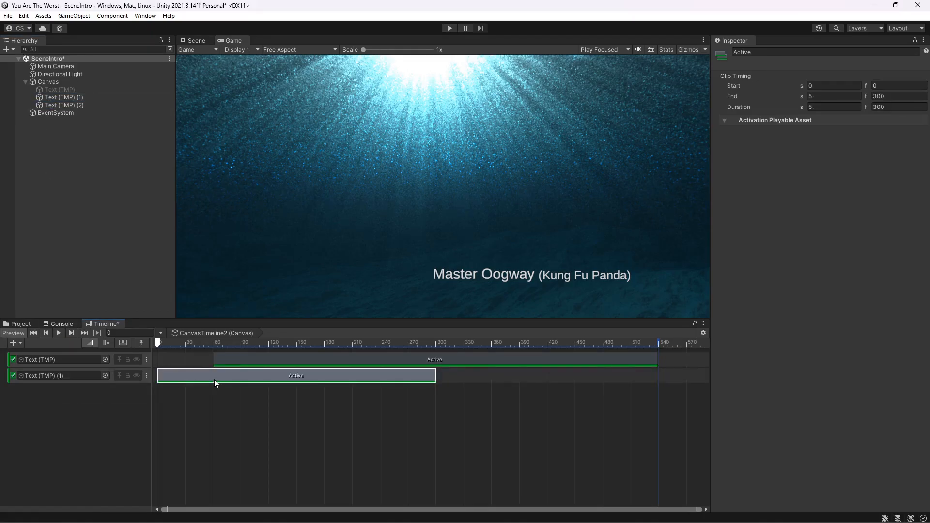
pyautogui.moveTo(216, 377); pyautogui.dragTo(552, 374)
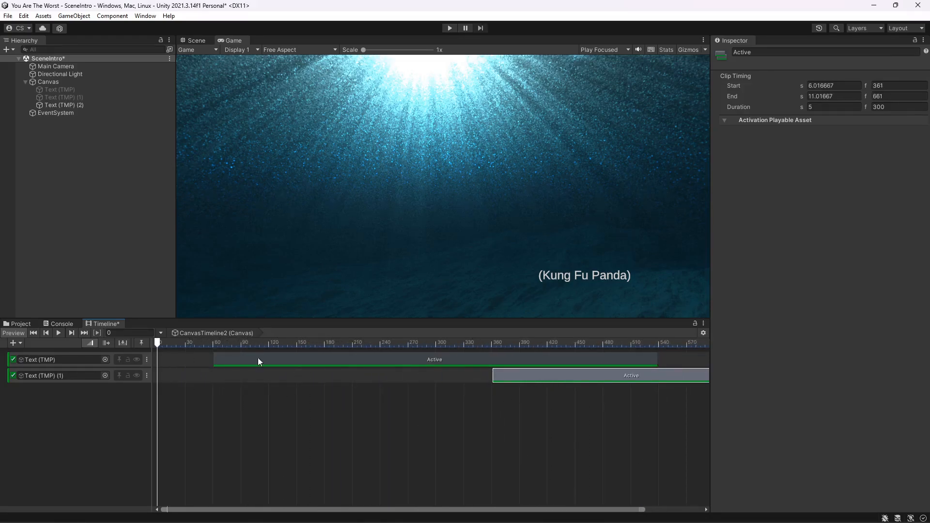
# - Add an activation track for Text (TMP) (2) and move its clip later on the timeline
pyautogui.moveTo(62, 105); pyautogui.dragTo(64, 394)
pyautogui.click(80, 399)
pyautogui.moveTo(193, 397); pyautogui.dragTo(557, 379)
# - Extend the Text (TMP) (1) activation clip to end at about frame 838
pyautogui.click(268, 362)
pyautogui.click(394, 378)
pyautogui.moveTo(396, 376); pyautogui.dragTo(559, 380)
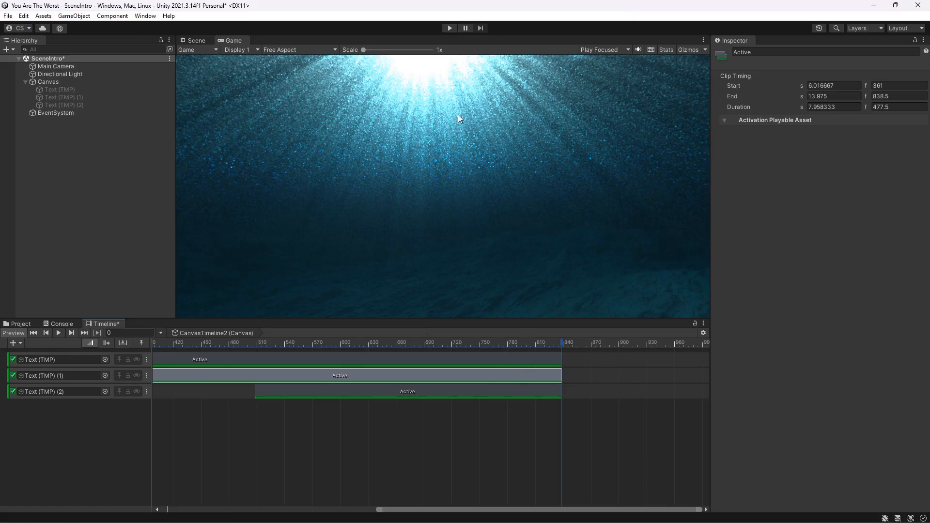
# - Start and stop Play mode to check the intro text timing
pyautogui.click(447, 27)
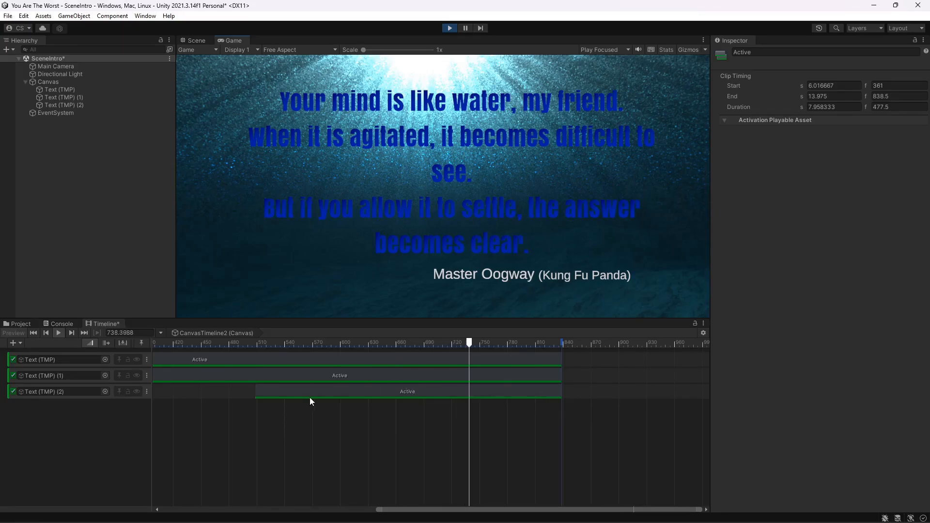
pyautogui.click(455, 29)
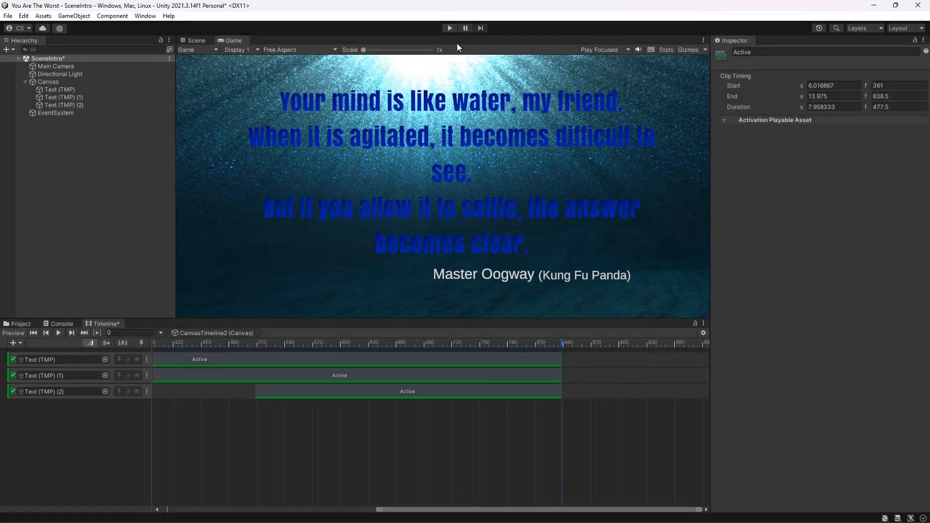
# - Move the Text (TMP) (2) clip to start at frame 639 and extend the Text (TMP) clip to about frame 970
pyautogui.scroll(-3, 329, 414)
pyautogui.moveTo(251, 377); pyautogui.dragTo(382, 397)
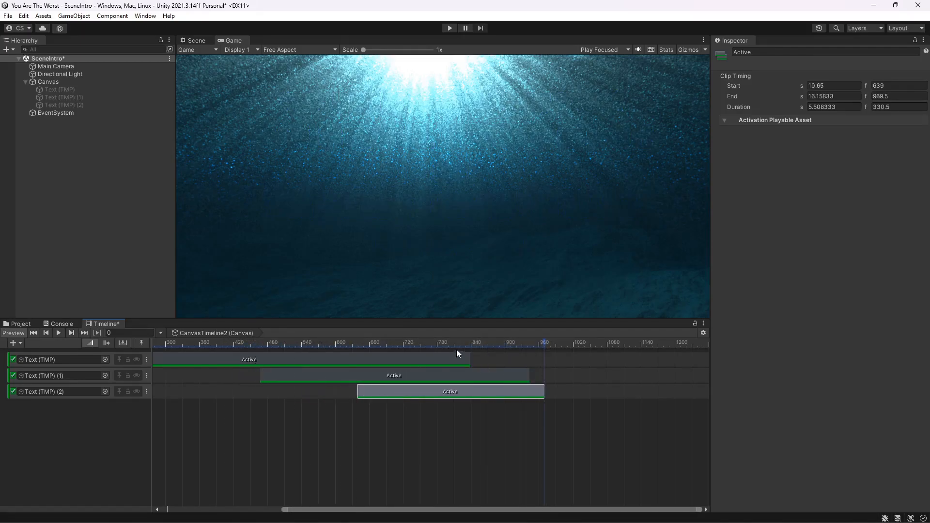
pyautogui.click(467, 359)
pyautogui.moveTo(473, 362)
pyautogui.mouseDown()
pyautogui.moveTo(538, 362)
pyautogui.moveTo(547, 375)
pyautogui.mouseUp()
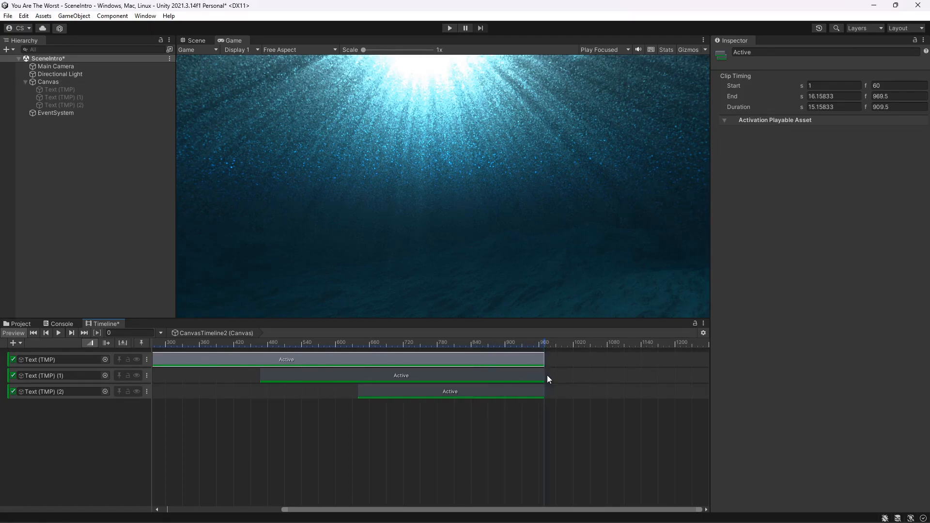
# - Preview the timeline from the start and save the SceneIntro scene
pyautogui.click(35, 333)
pyautogui.click(61, 334)
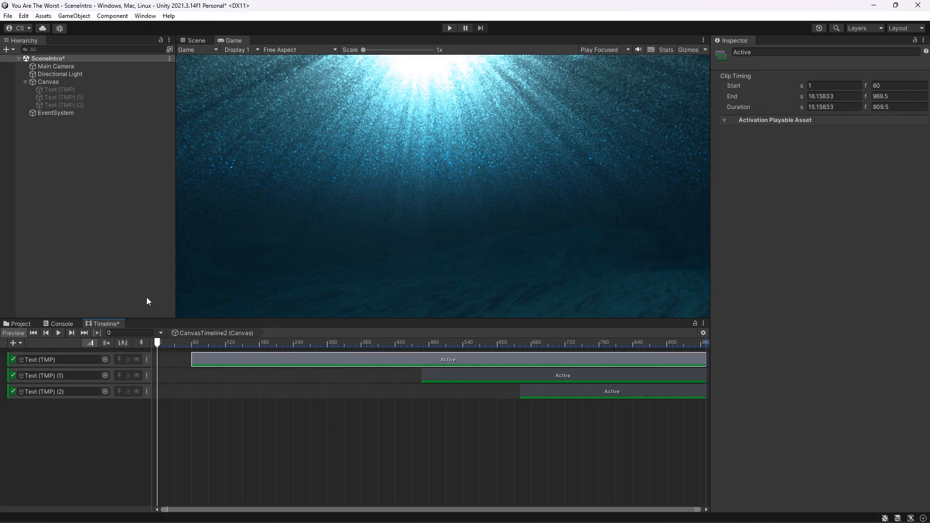
pyautogui.click(6, 16)
pyautogui.click(25, 60)
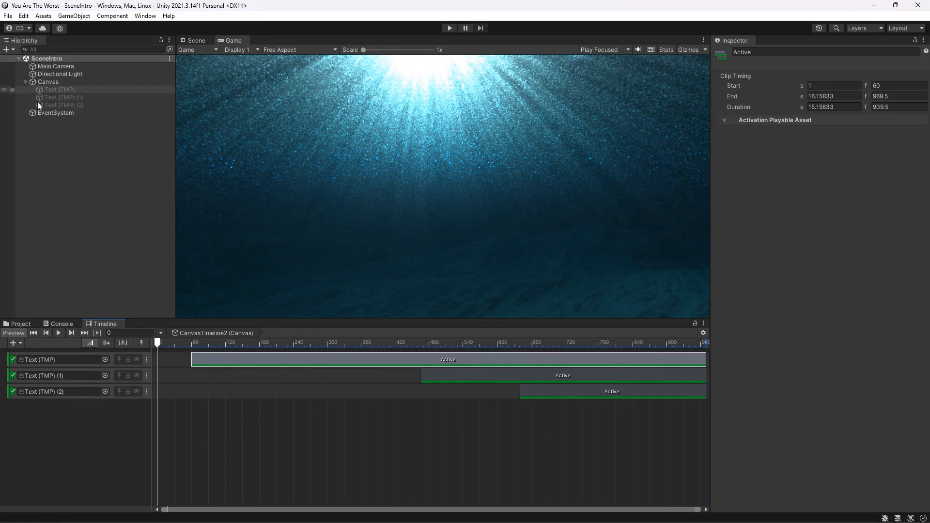
# - Open SceneWarning and run it in Play mode to test the switch into SceneIntro, then stop
pyautogui.click(21, 323)
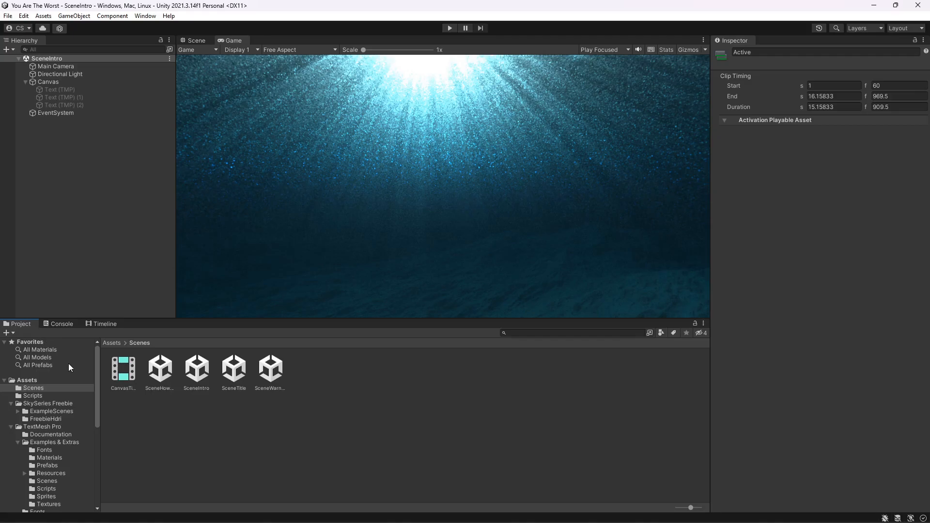
pyautogui.doubleClick(271, 373)
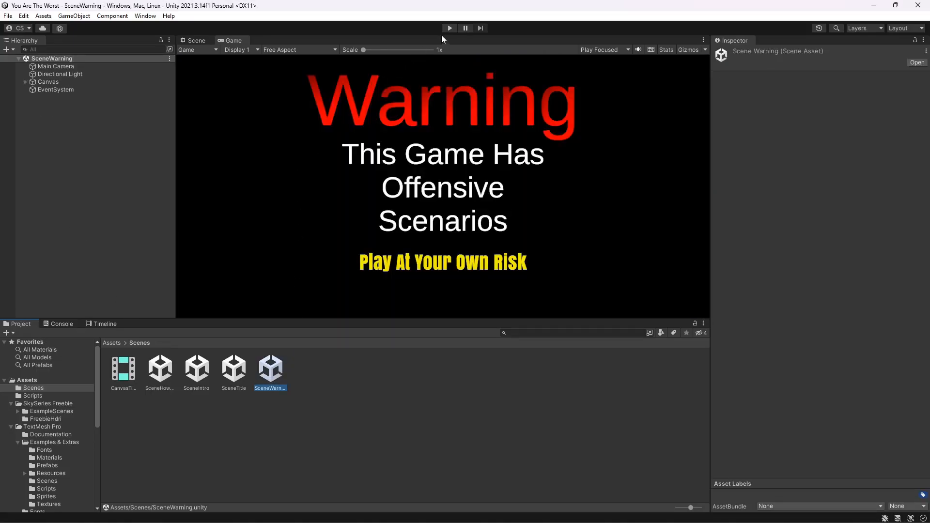
pyautogui.click(448, 27)
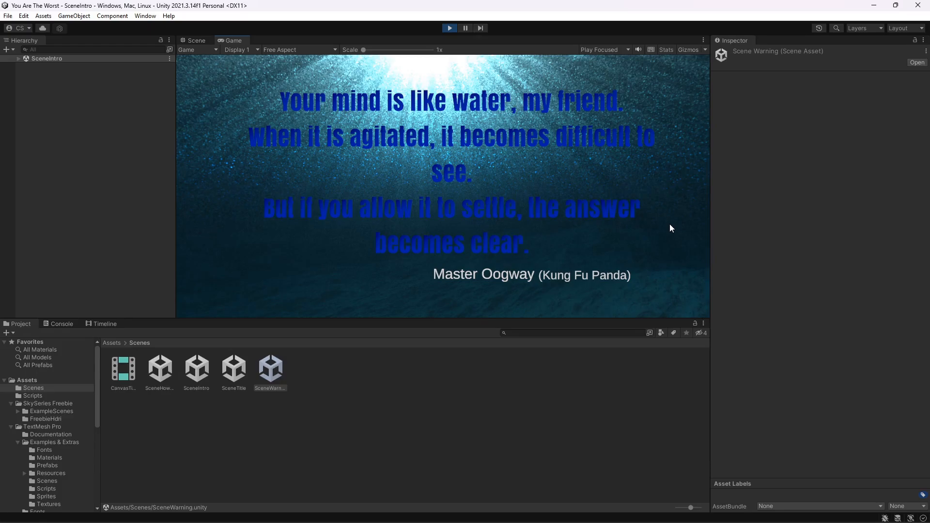
pyautogui.click(450, 27)
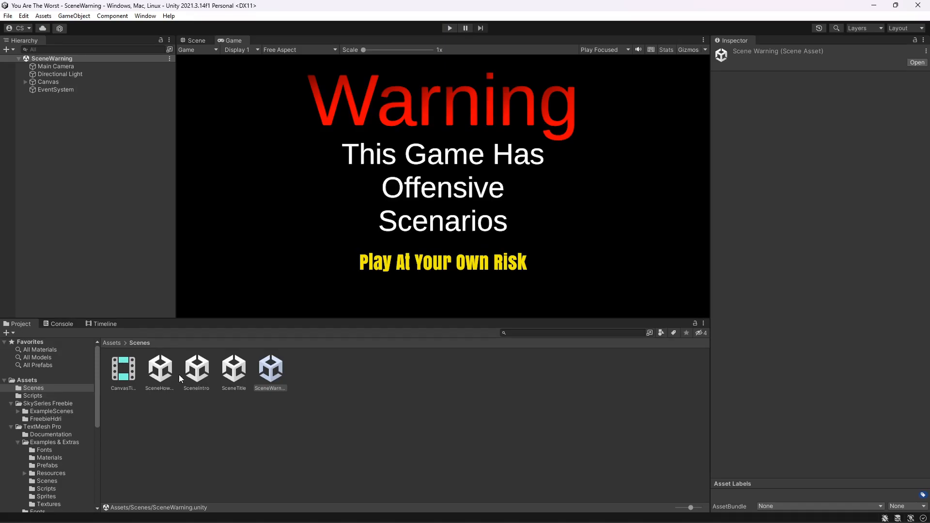
# - Open the SceneTitle scene, select its Main Camera, and list all materials in the project
pyautogui.doubleClick(234, 369)
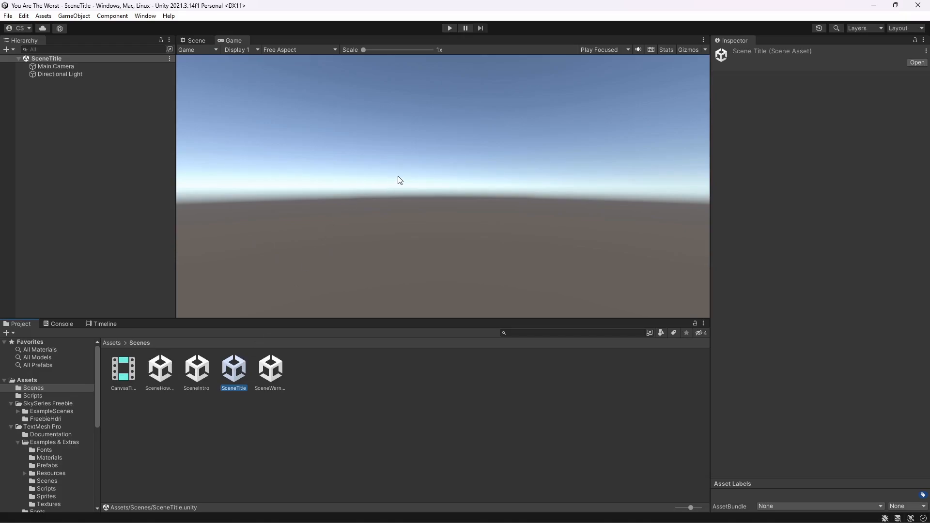
pyautogui.click(196, 41)
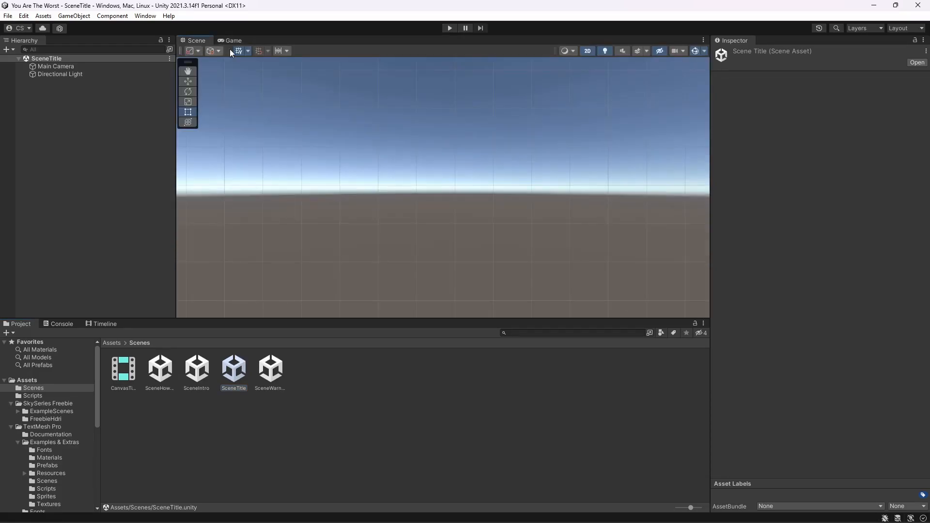
pyautogui.click(54, 67)
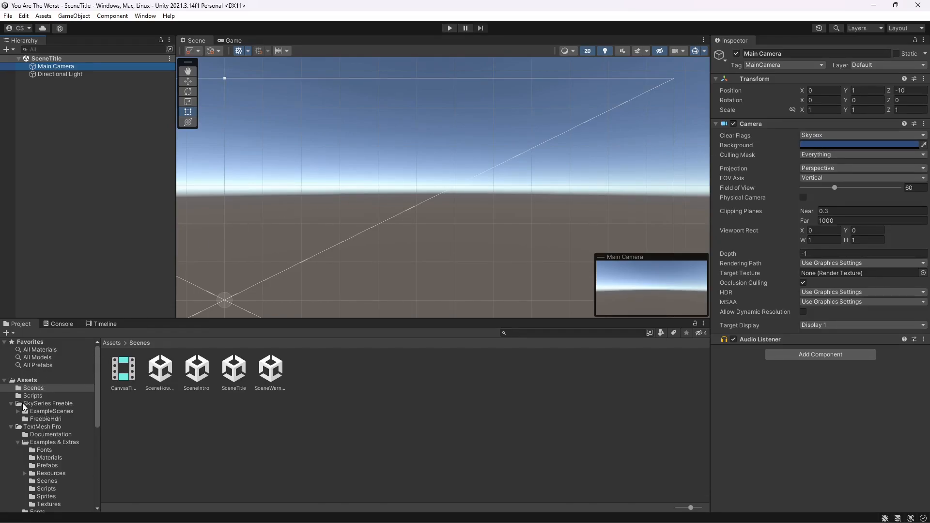
pyautogui.click(40, 349)
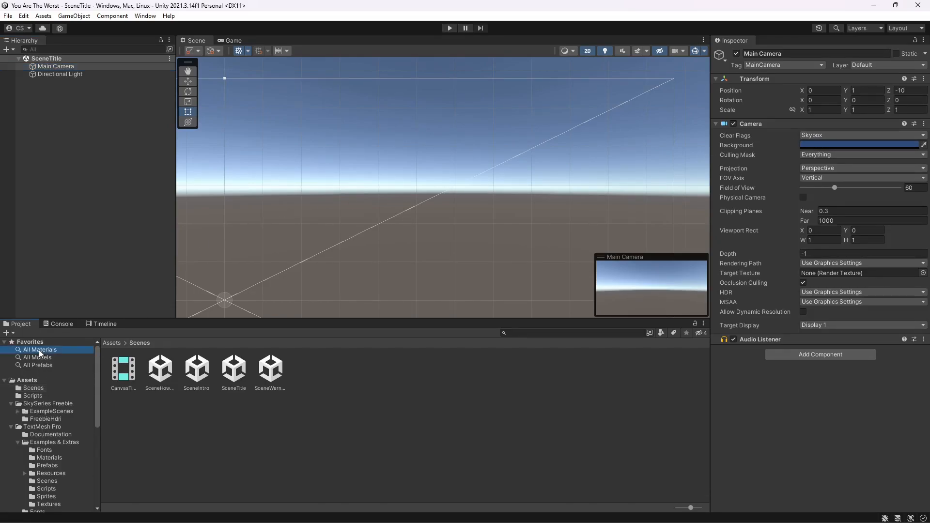
pyautogui.scroll(-1, 368, 407)
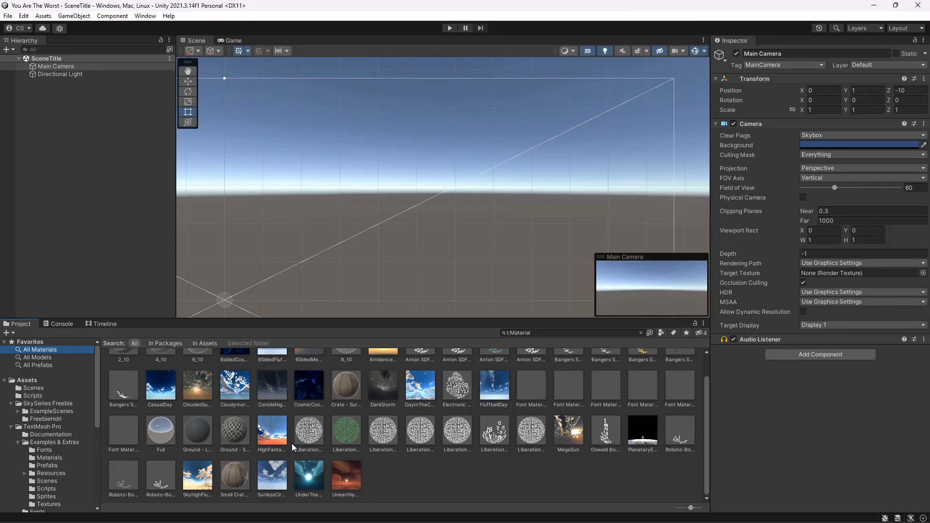
# - Try several skybox materials in the Scene view, ending with the Coriolis night-sky skybox
pyautogui.moveTo(233, 389); pyautogui.dragTo(316, 242)
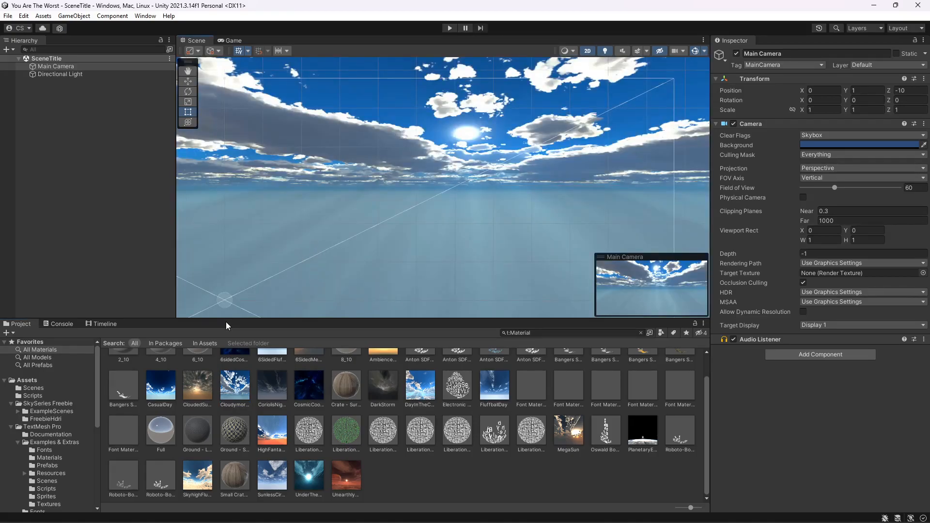
pyautogui.moveTo(201, 376); pyautogui.dragTo(305, 226)
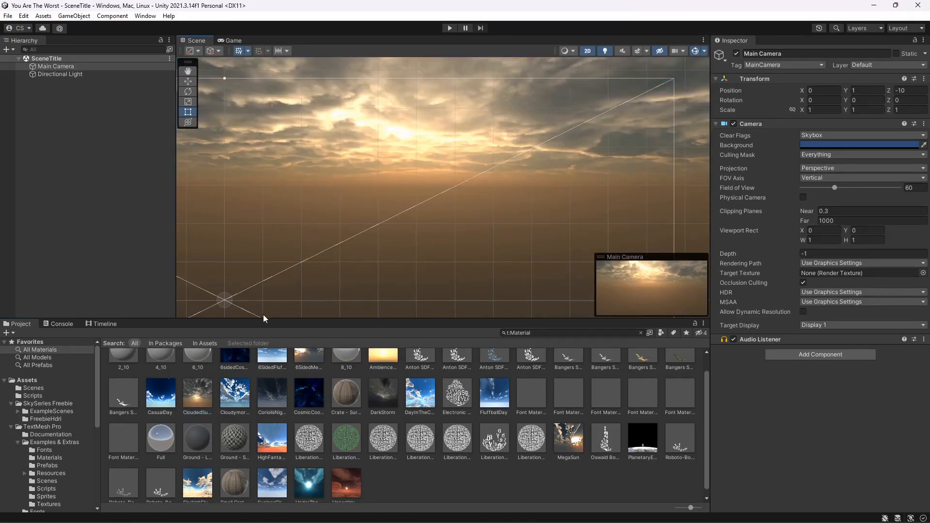
pyautogui.moveTo(280, 387); pyautogui.dragTo(320, 265)
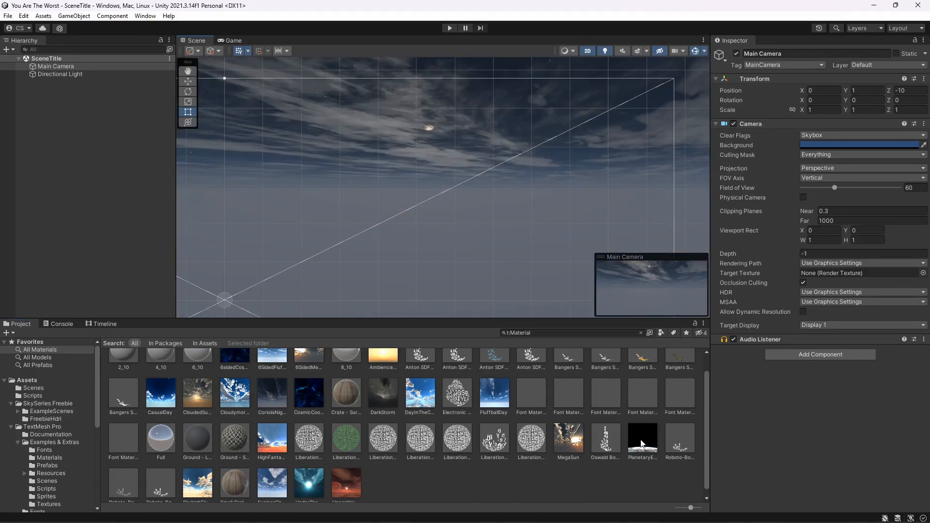
pyautogui.moveTo(642, 443); pyautogui.dragTo(483, 220)
pyautogui.scroll(1, 516, 379)
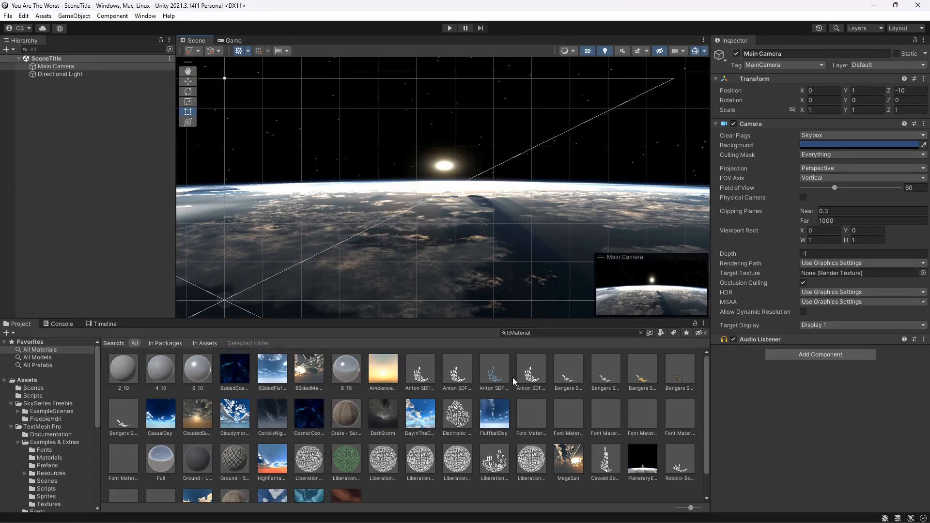
pyautogui.moveTo(312, 373); pyautogui.dragTo(367, 245)
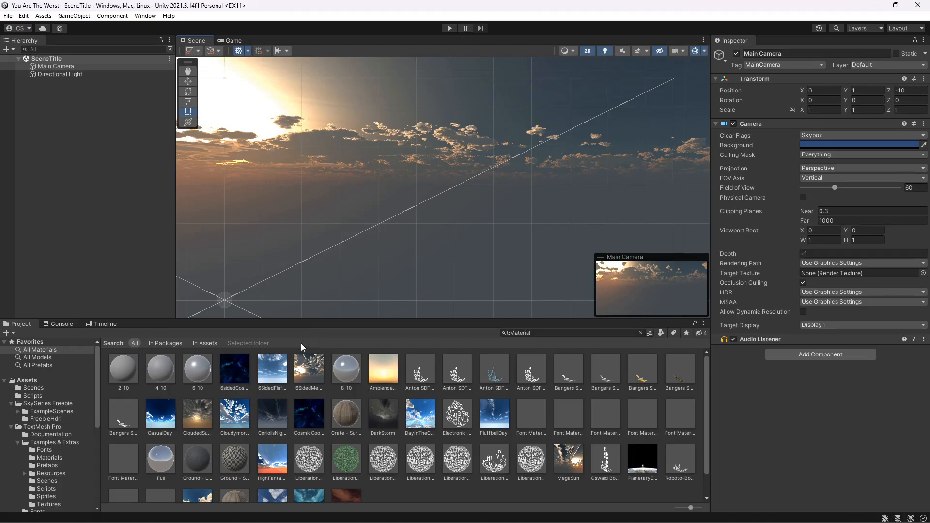
pyautogui.moveTo(235, 372); pyautogui.dragTo(362, 257)
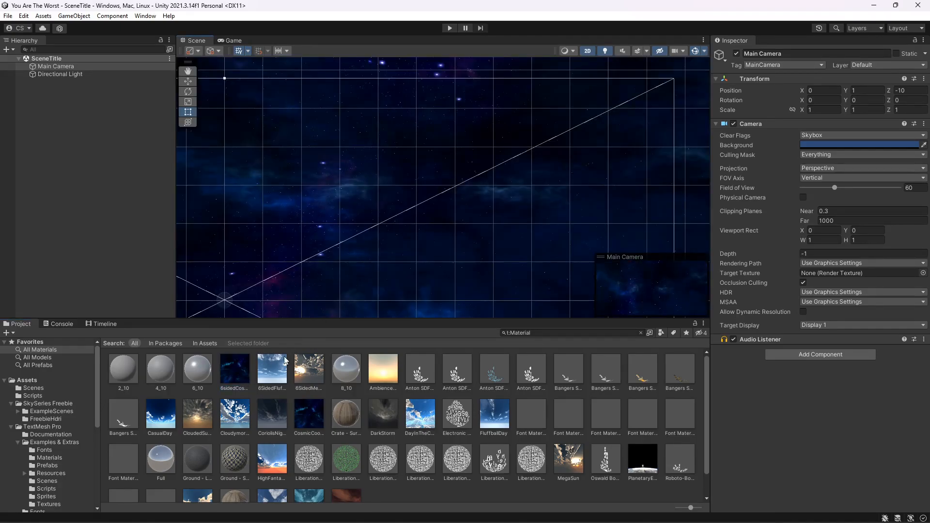
pyautogui.moveTo(279, 412); pyautogui.dragTo(364, 234)
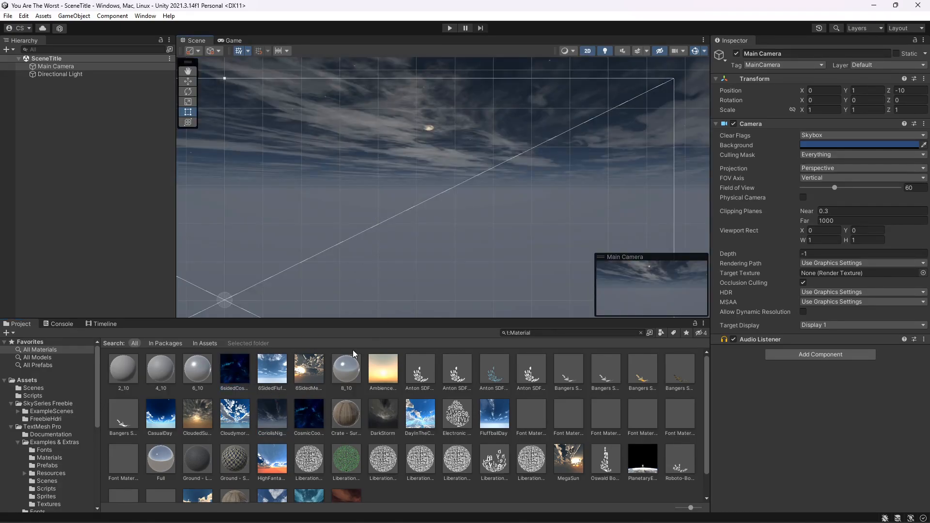
# - Try more skybox materials in the Scene view, ending with the DarkStorm skybox
pyautogui.scroll(-1, 356, 413)
pyautogui.moveTo(346, 477); pyautogui.dragTo(358, 204)
pyautogui.moveTo(272, 477); pyautogui.dragTo(380, 263)
pyautogui.moveTo(286, 439); pyautogui.dragTo(339, 300)
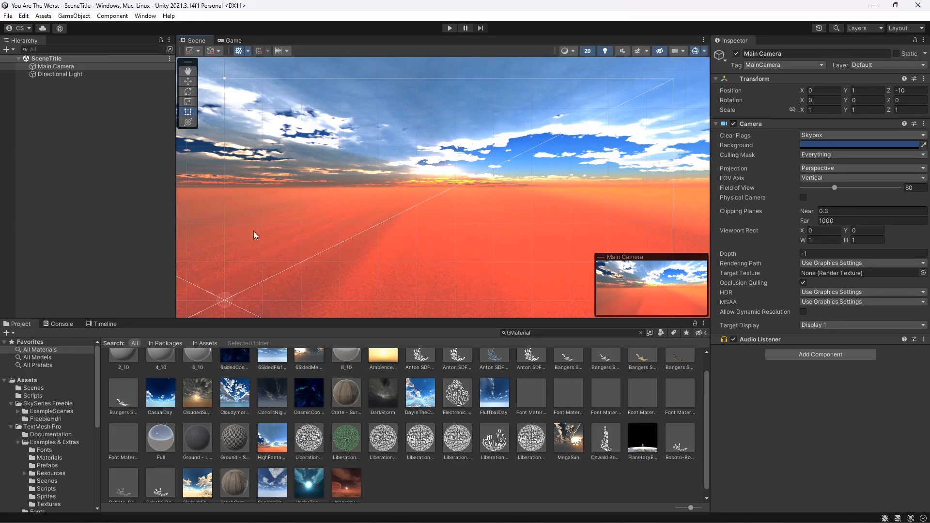
pyautogui.moveTo(374, 391); pyautogui.dragTo(388, 242)
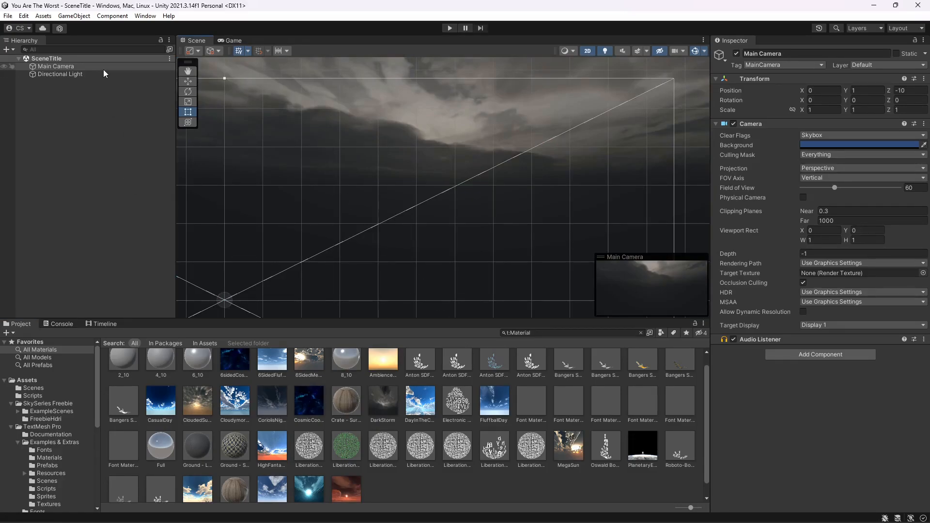
# - Add a UI Canvas to the SceneTitle hierarchy
pyautogui.rightClick(81, 95)
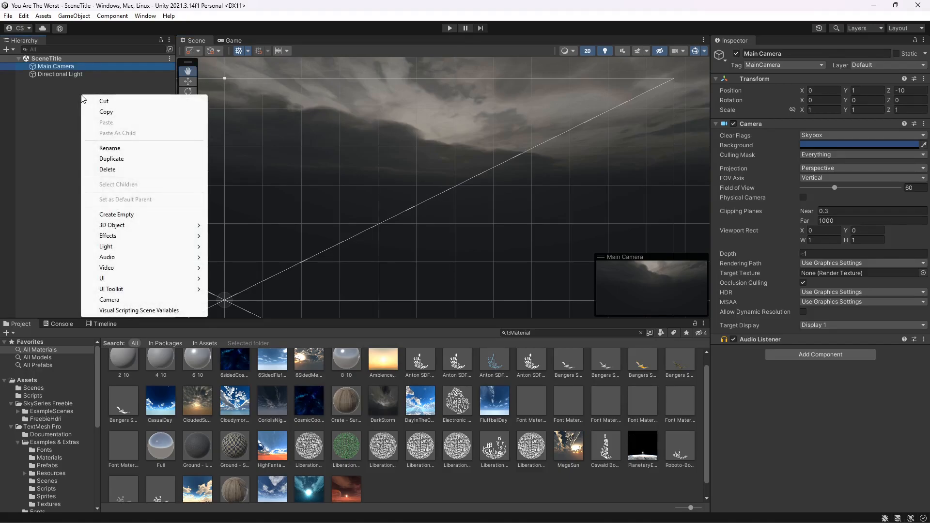
pyautogui.click(65, 95)
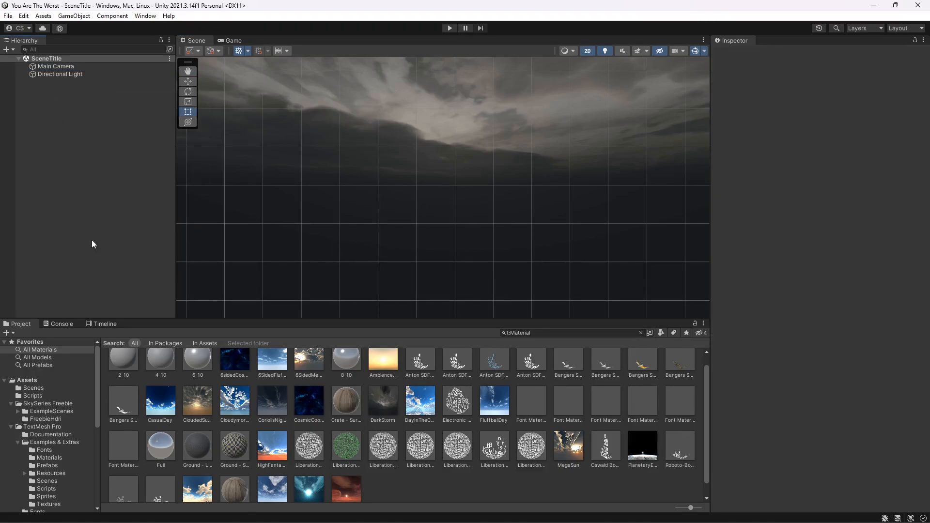
pyautogui.rightClick(42, 94)
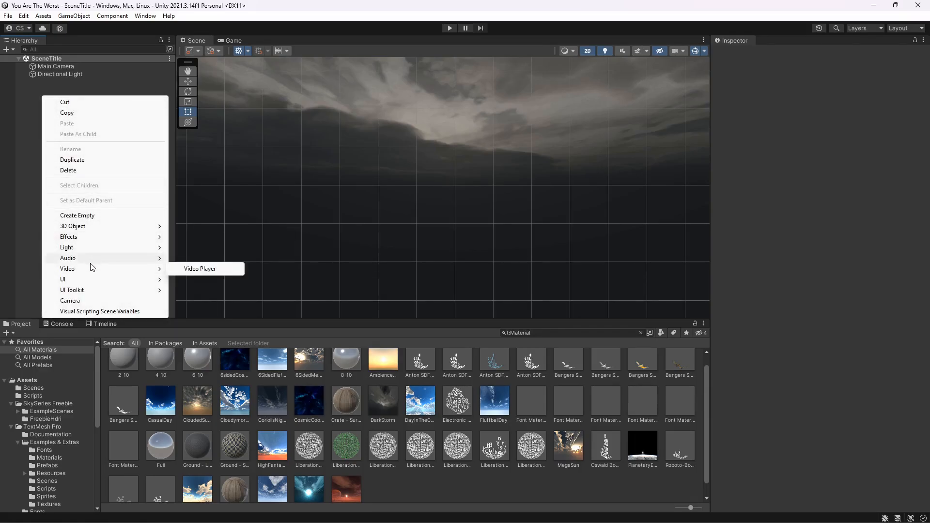
pyautogui.moveTo(99, 280)
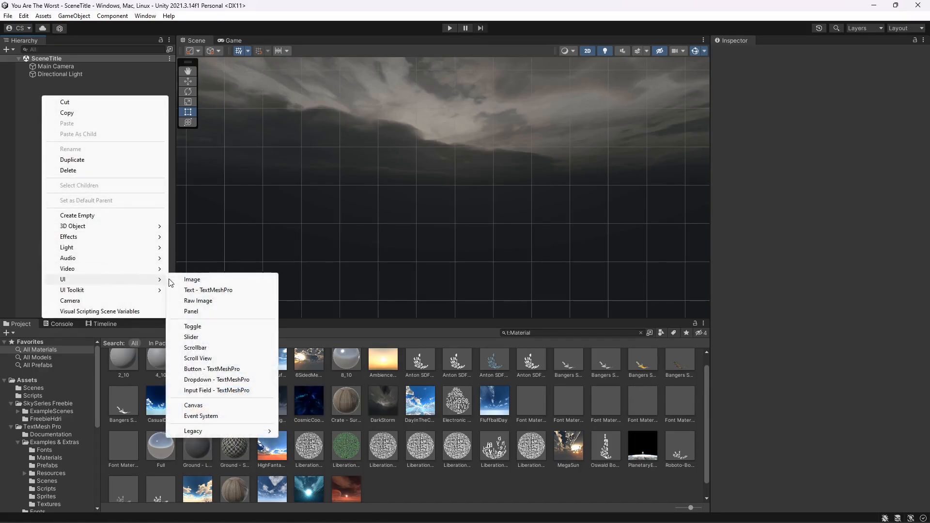
pyautogui.click(211, 405)
# - Create a TextMeshPro text object inside the Canvas
pyautogui.rightClick(60, 82)
pyautogui.click(25, 124)
pyautogui.rightClick(55, 76)
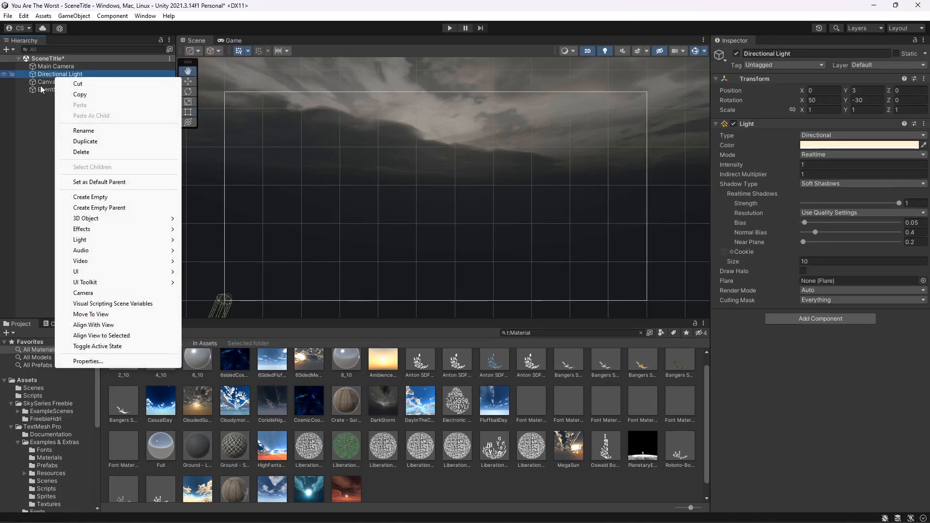
pyautogui.click(47, 82)
pyautogui.rightClick(50, 82)
pyautogui.moveTo(125, 237)
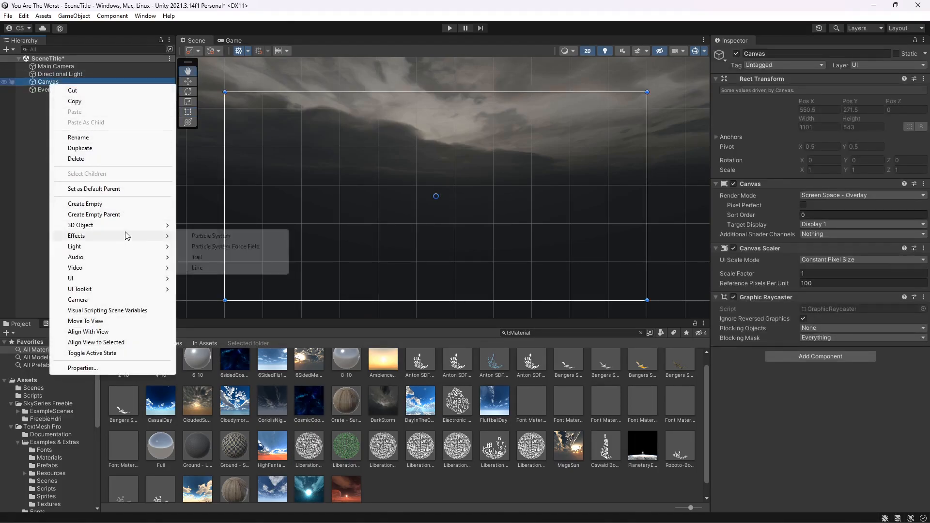
pyautogui.moveTo(127, 280)
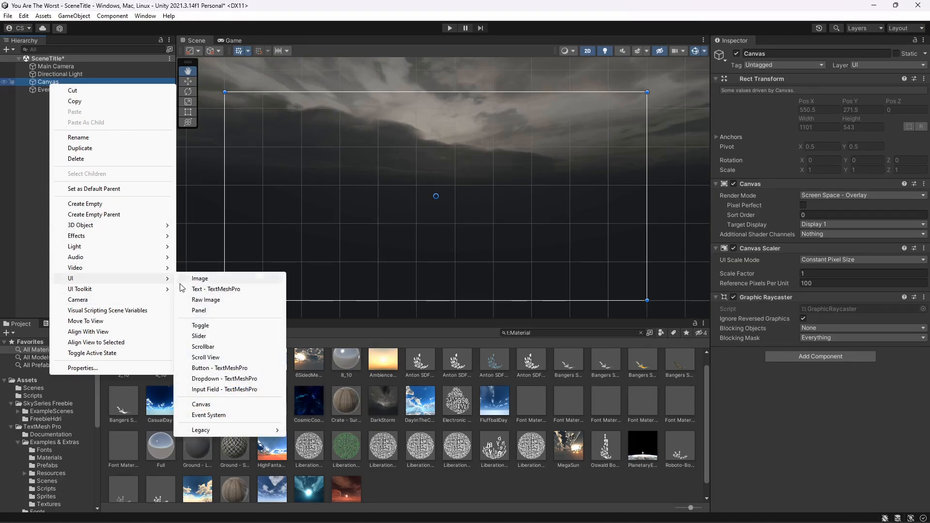
pyautogui.click(210, 290)
# - Resize the text box to about 1033 by 469 at the canvas centre and centre-align its text
pyautogui.moveTo(474, 206); pyautogui.dragTo(647, 286)
pyautogui.moveTo(401, 188); pyautogui.dragTo(255, 108)
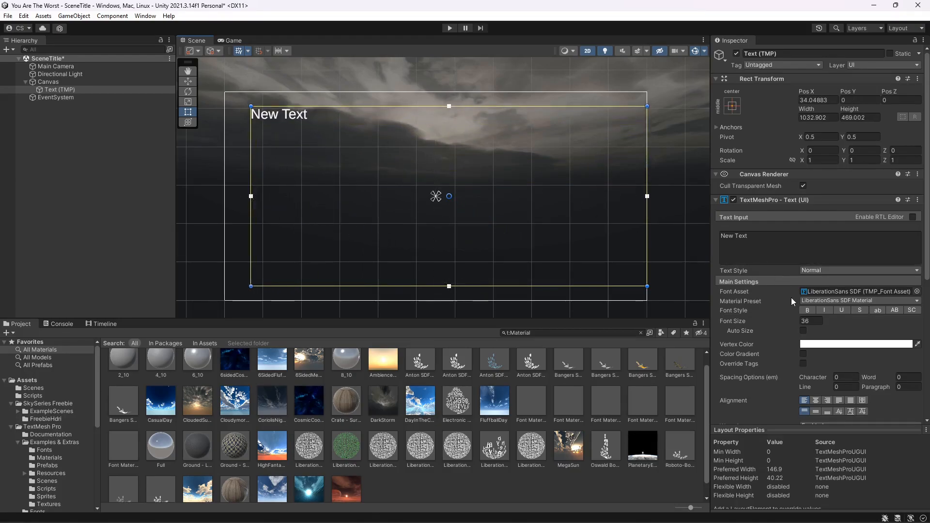
pyautogui.click(816, 401)
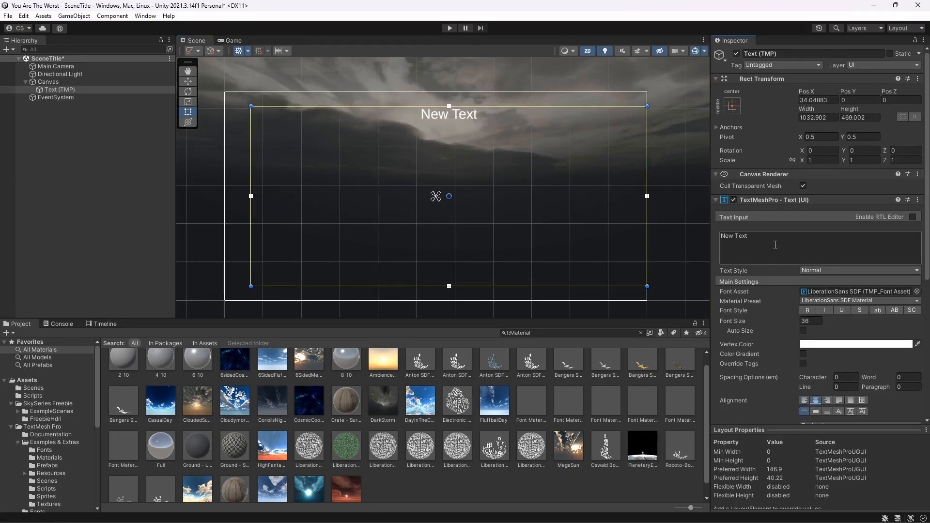
pyautogui.moveTo(536, 207); pyautogui.dragTo(522, 205)
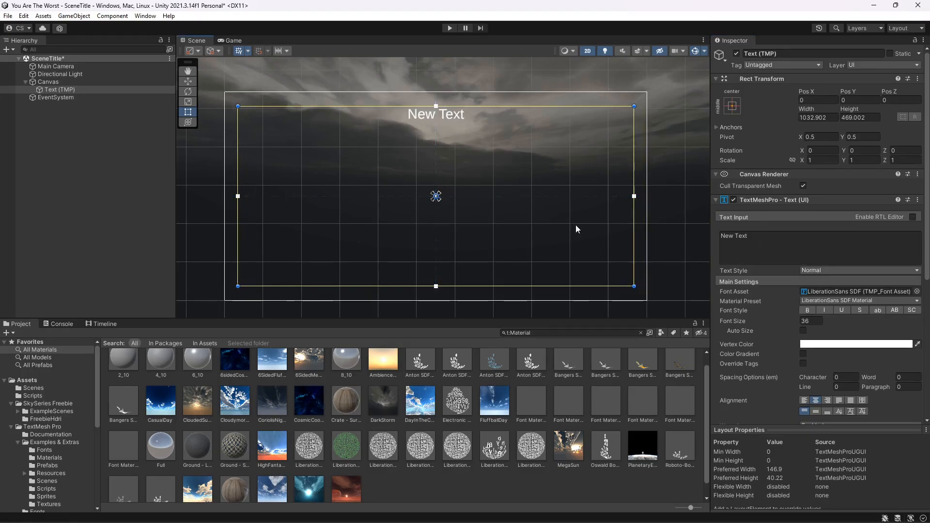
# - Enter the text "You Are The Worst" and make it bold
pyautogui.click(763, 238)
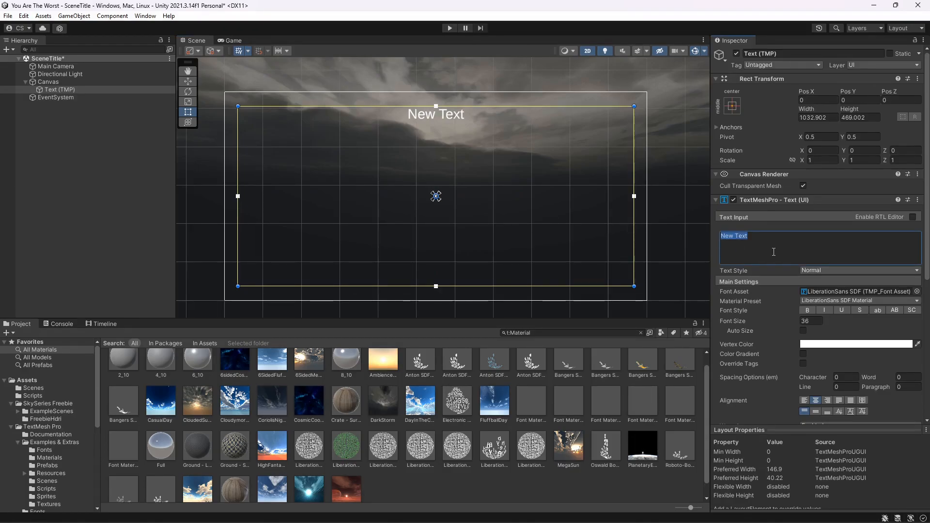
pyautogui.write('You ')
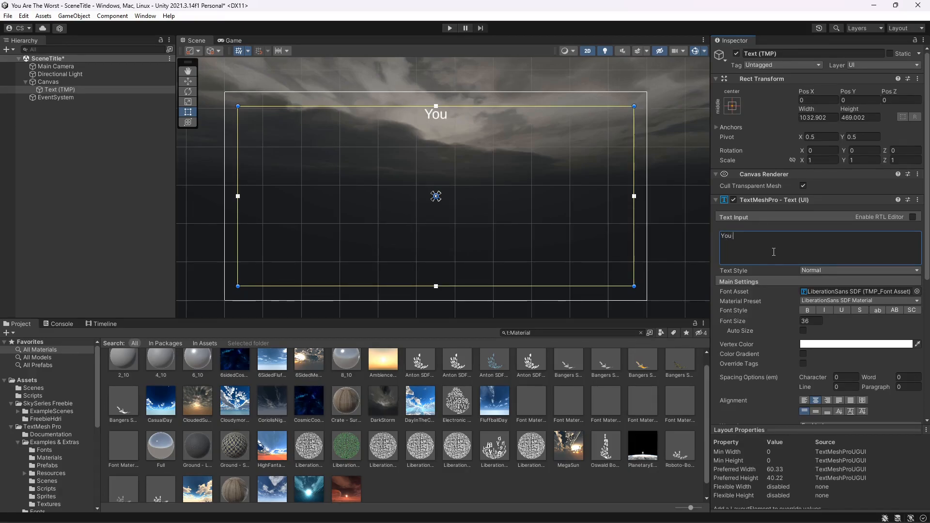
pyautogui.write('Are')
pyautogui.write('The')
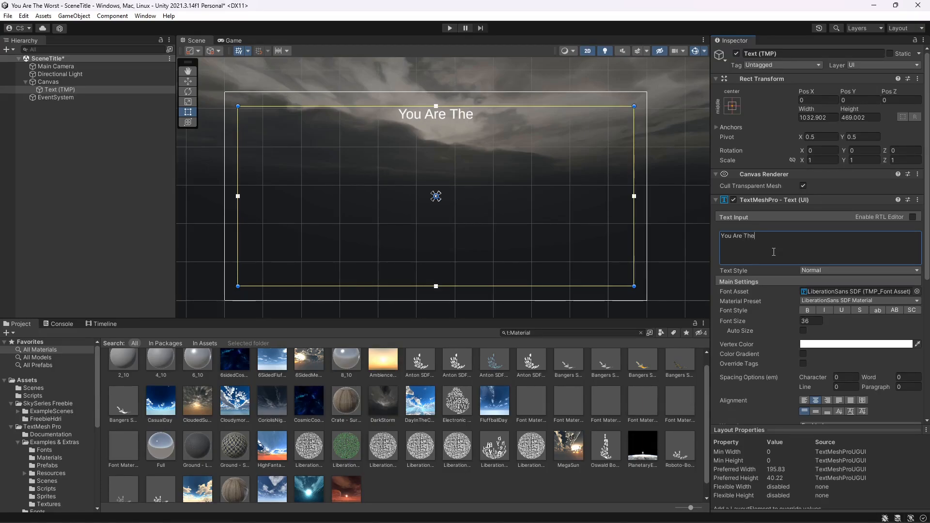
pyautogui.write(' Worst')
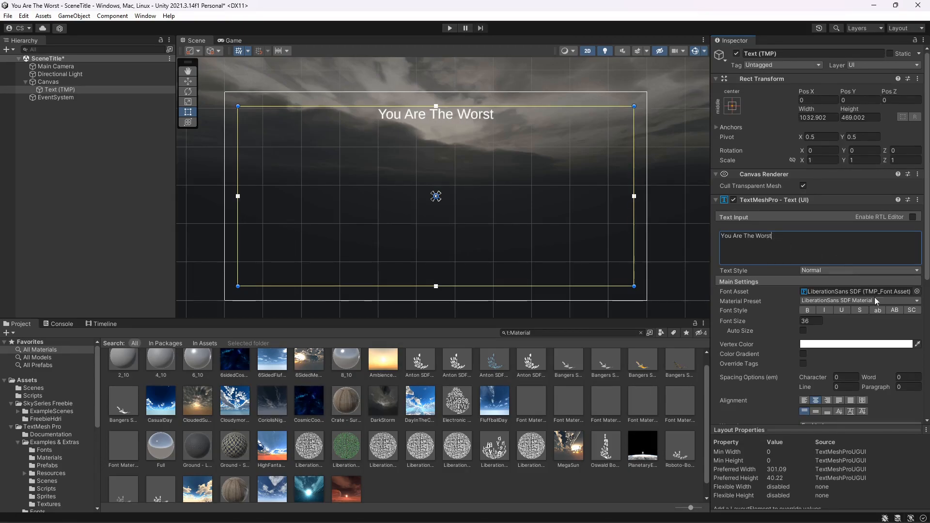
pyautogui.click(807, 311)
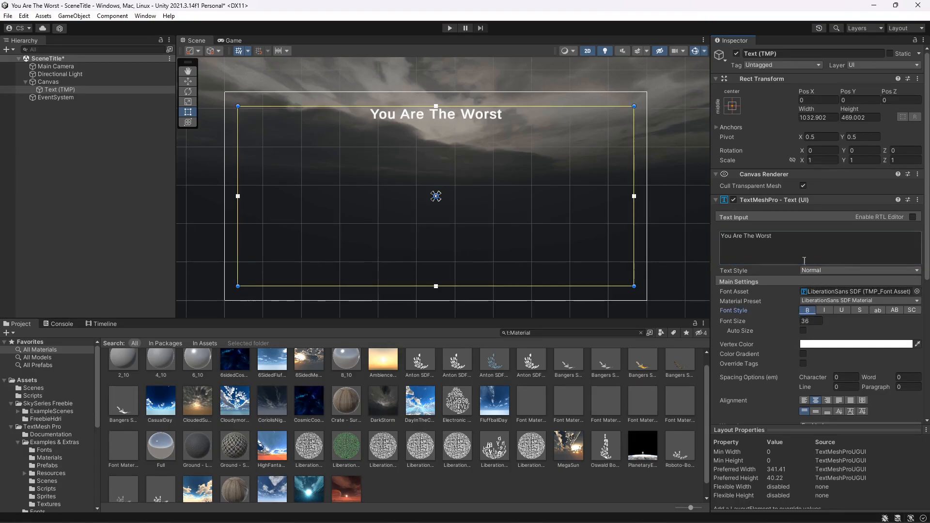
# - Try several font assets on the title text, ending with Anton SDF
pyautogui.click(916, 292)
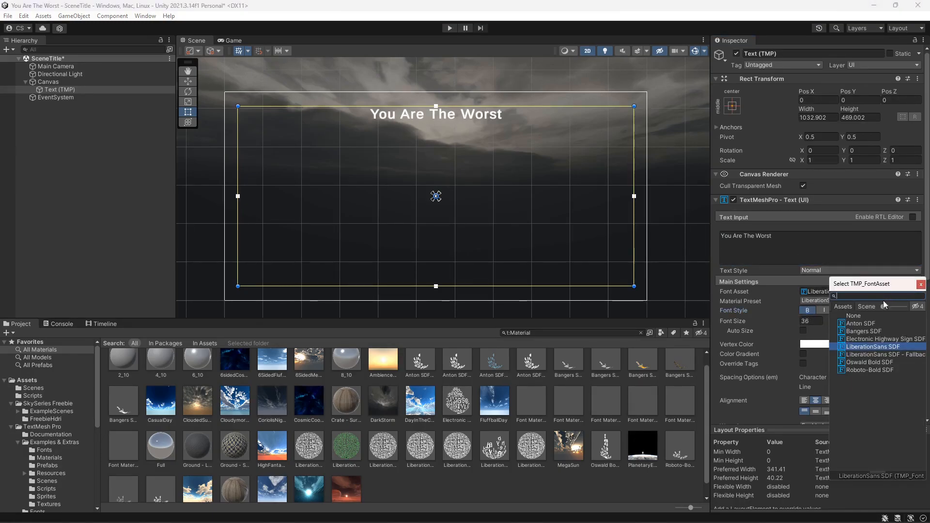
pyautogui.click(870, 332)
pyautogui.click(873, 338)
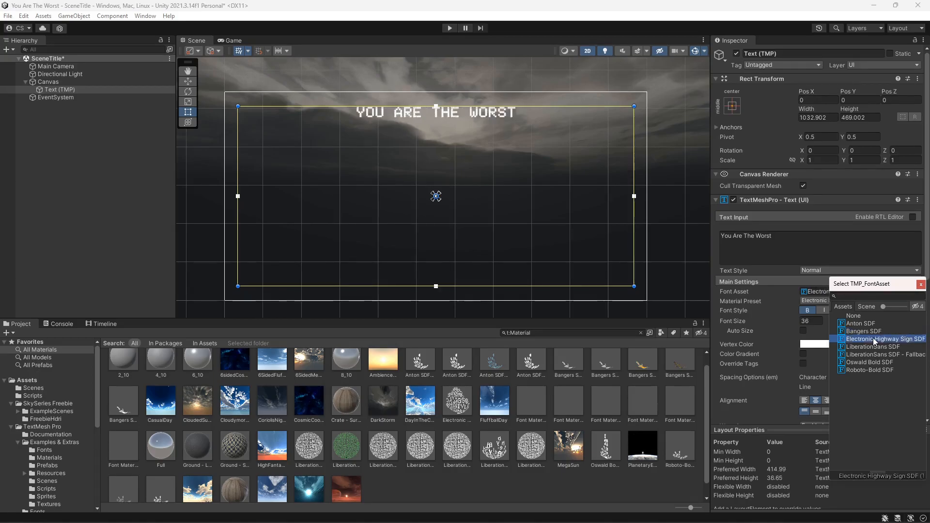
pyautogui.click(873, 347)
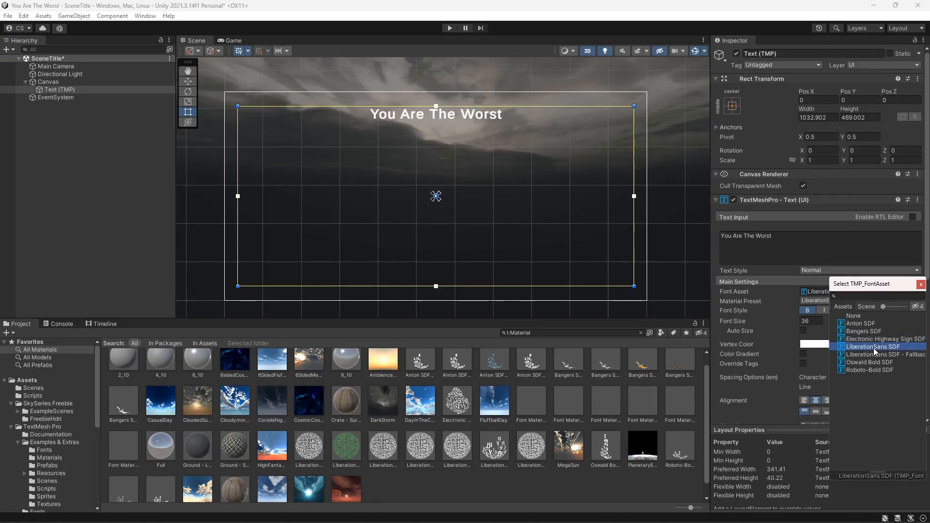
pyautogui.click(874, 322)
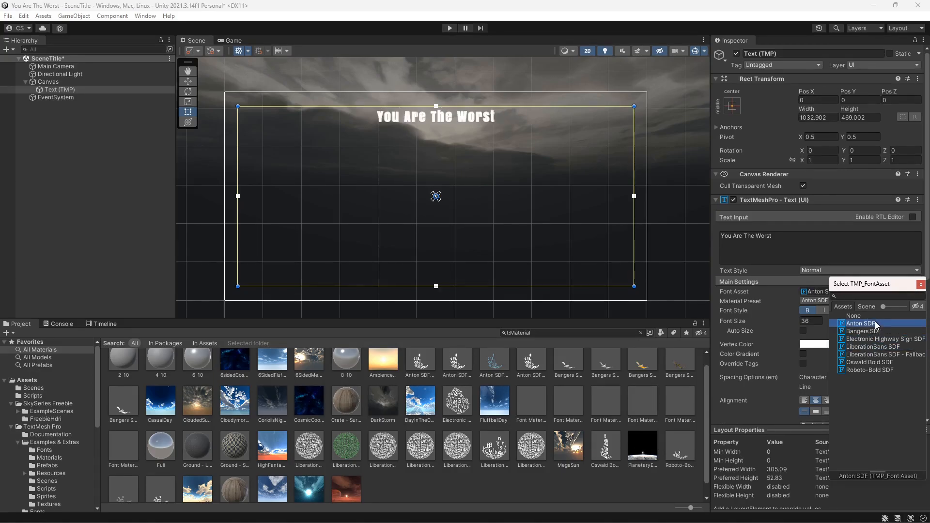
pyautogui.click(879, 361)
pyautogui.click(879, 370)
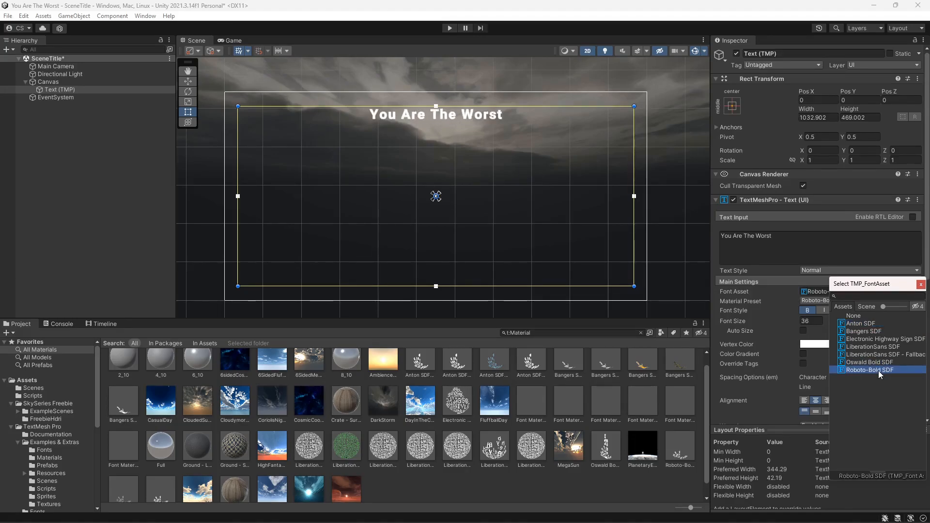
pyautogui.click(876, 333)
pyautogui.click(875, 339)
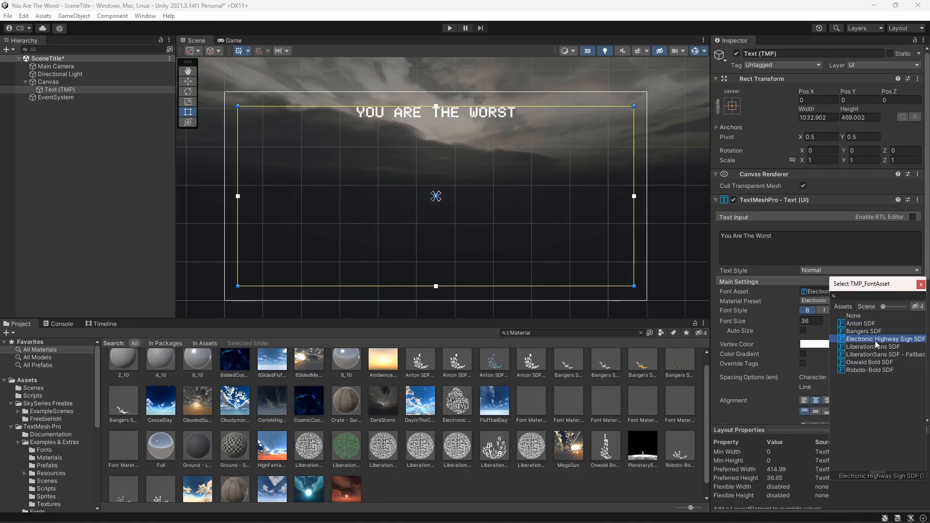
pyautogui.click(874, 348)
pyautogui.click(875, 355)
pyautogui.click(878, 370)
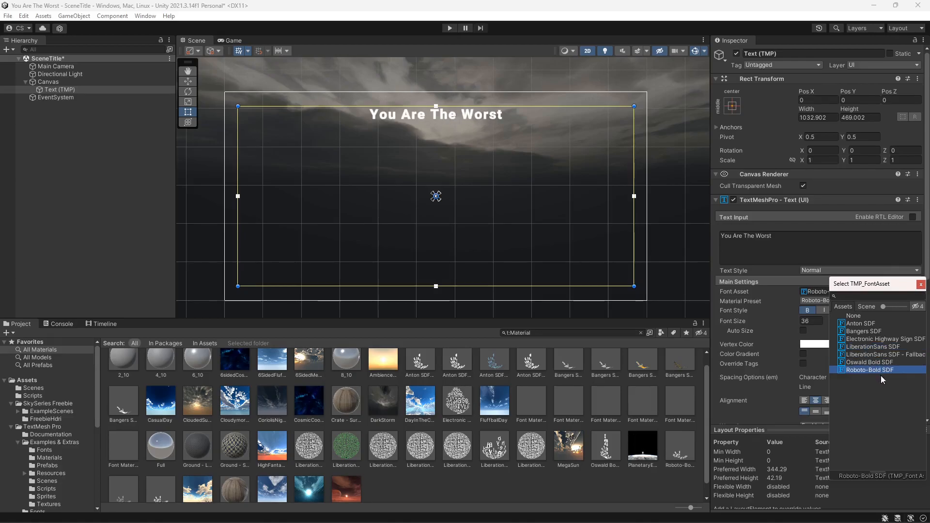
pyautogui.click(871, 324)
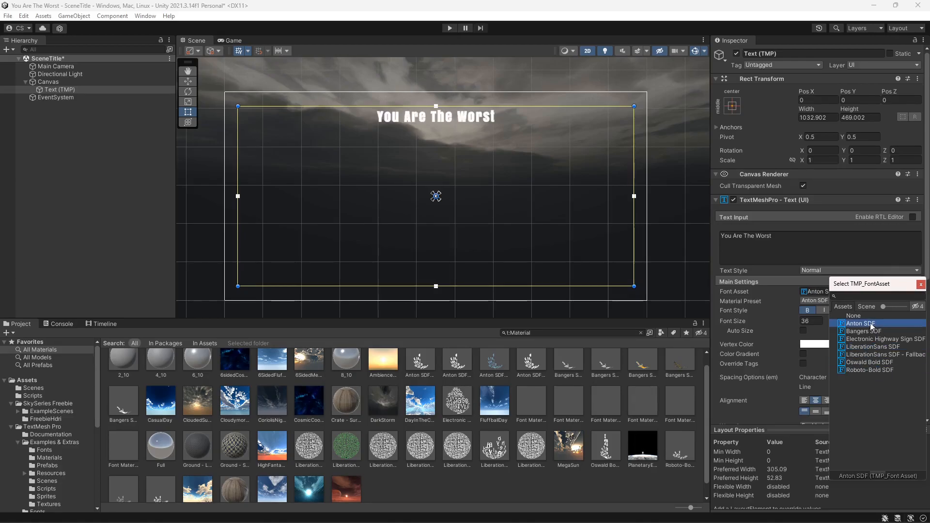
# - Switch the title to the Bangers SDF font with bold and italic styles turned off
pyautogui.click(808, 310)
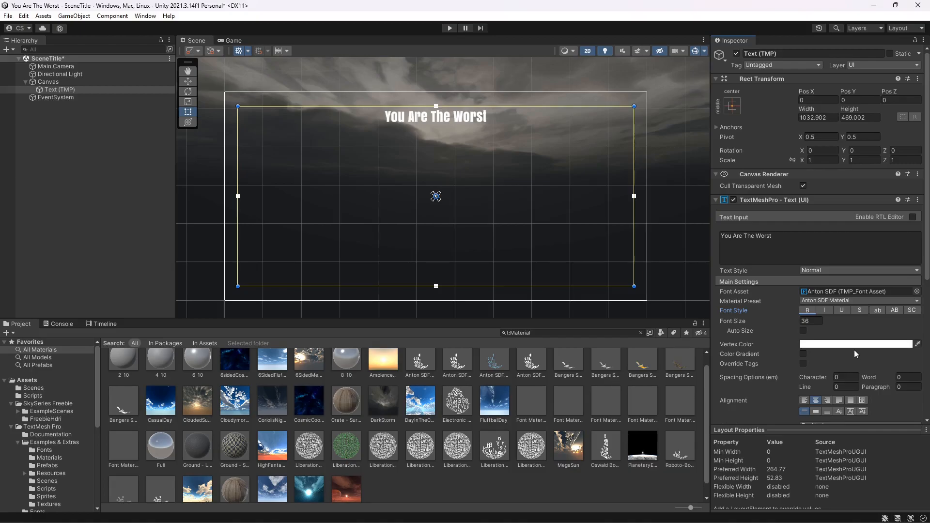
pyautogui.click(829, 314)
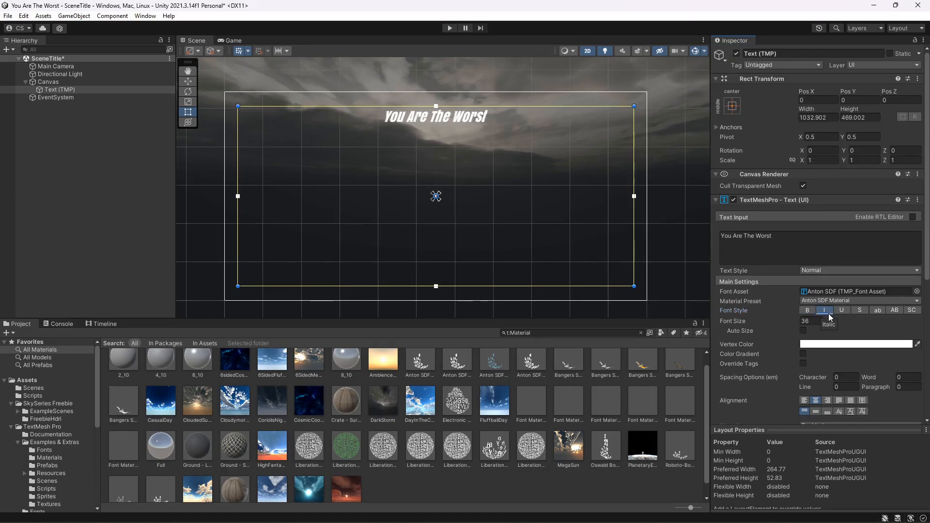
pyautogui.click(916, 291)
pyautogui.click(863, 331)
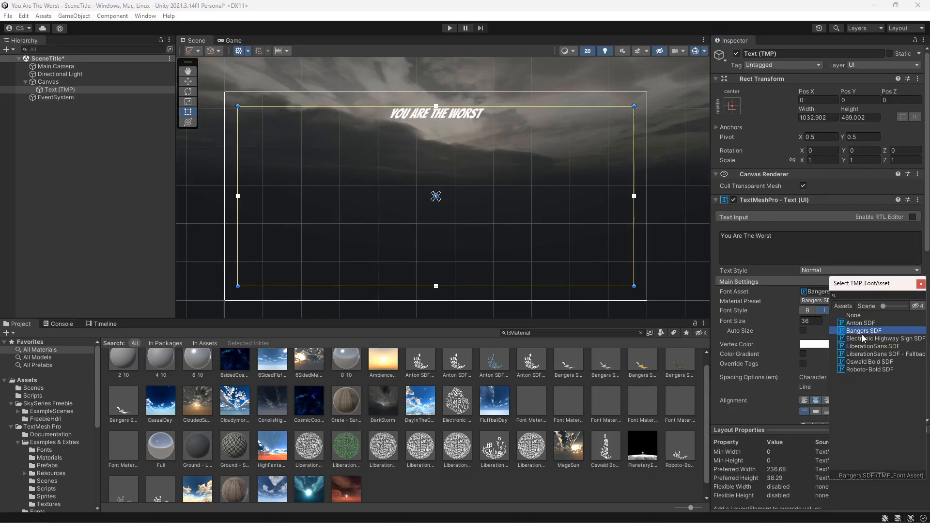
pyautogui.click(921, 284)
pyautogui.click(823, 309)
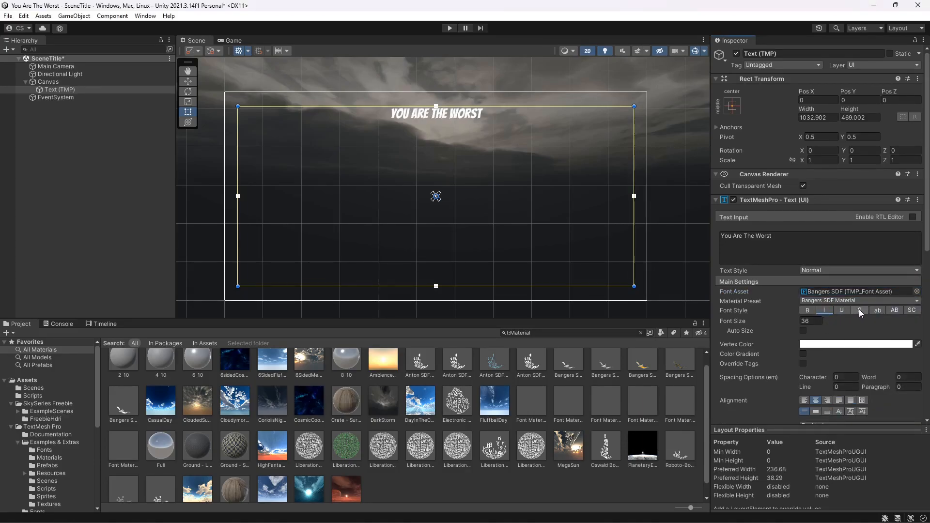
pyautogui.click(859, 310)
# - Set the title's vertex colour to yellow FFFD13
pyautogui.click(844, 346)
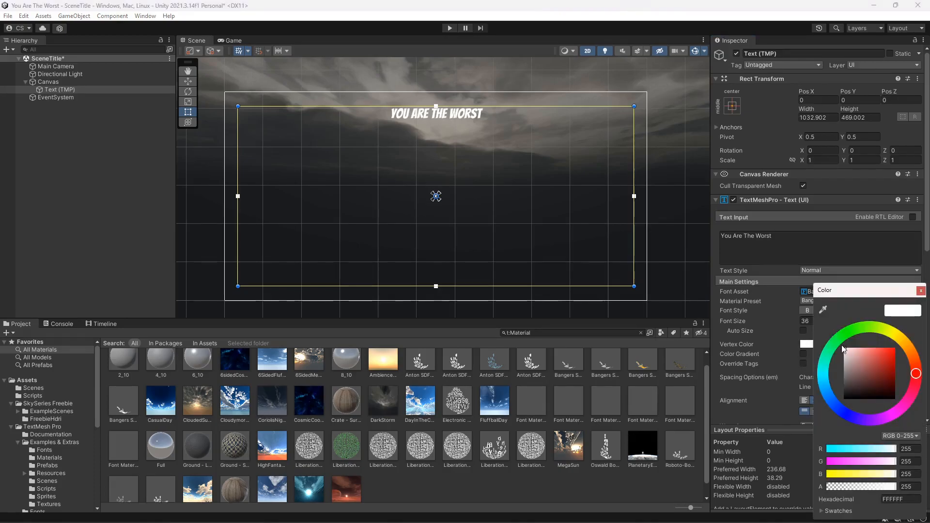
pyautogui.click(895, 336)
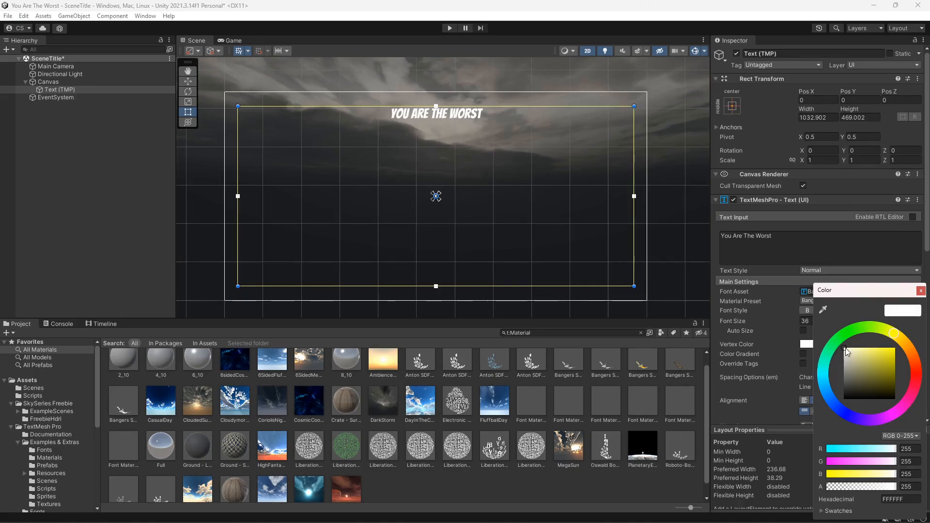
pyautogui.moveTo(844, 348); pyautogui.dragTo(892, 348)
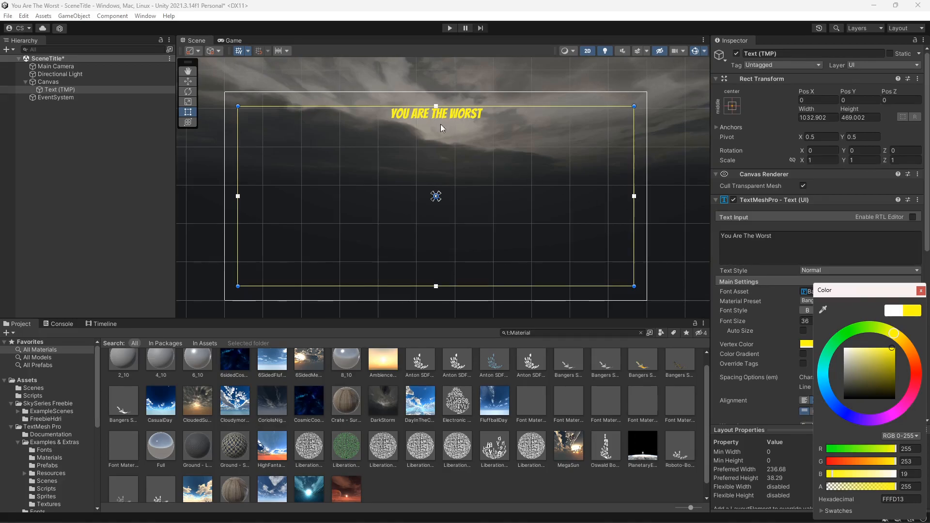
pyautogui.click(920, 290)
# - Set the title's font size to 150
pyautogui.moveTo(812, 321); pyautogui.dragTo(771, 318)
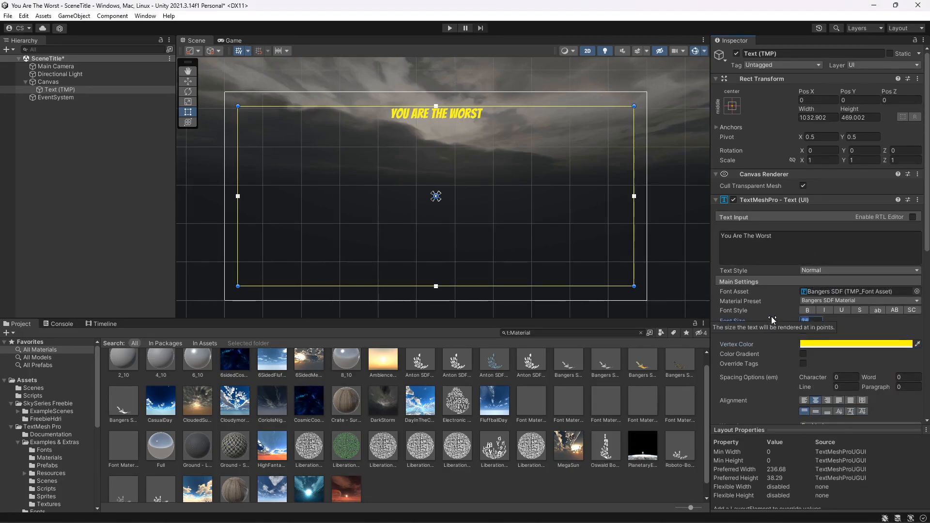
pyautogui.write('150')
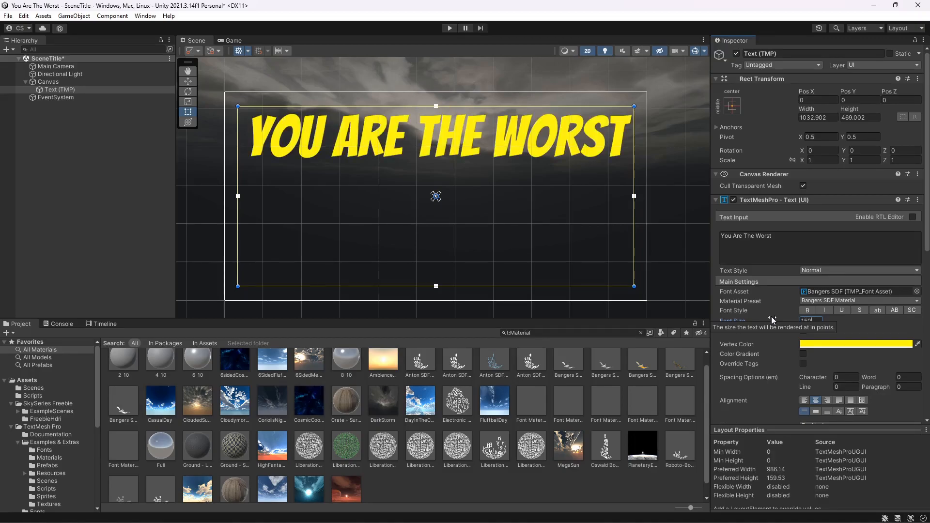
pyautogui.click(231, 41)
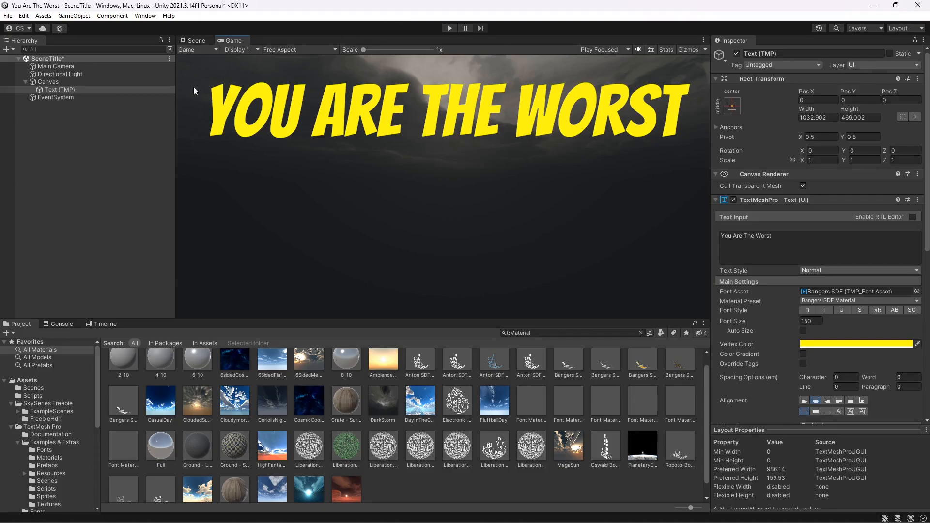
# - Add a TextMeshPro button to the Canvas and move it just below the title
pyautogui.rightClick(73, 90)
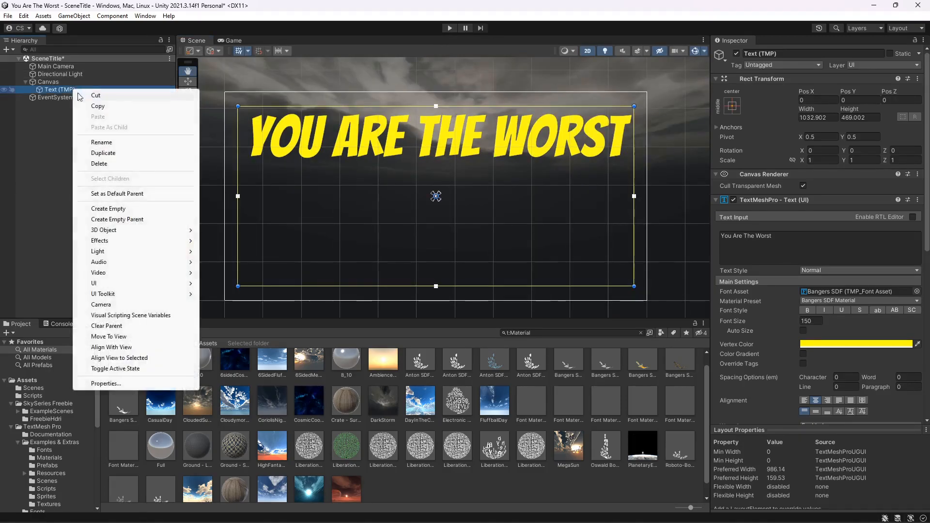
pyautogui.click(53, 82)
pyautogui.rightClick(54, 81)
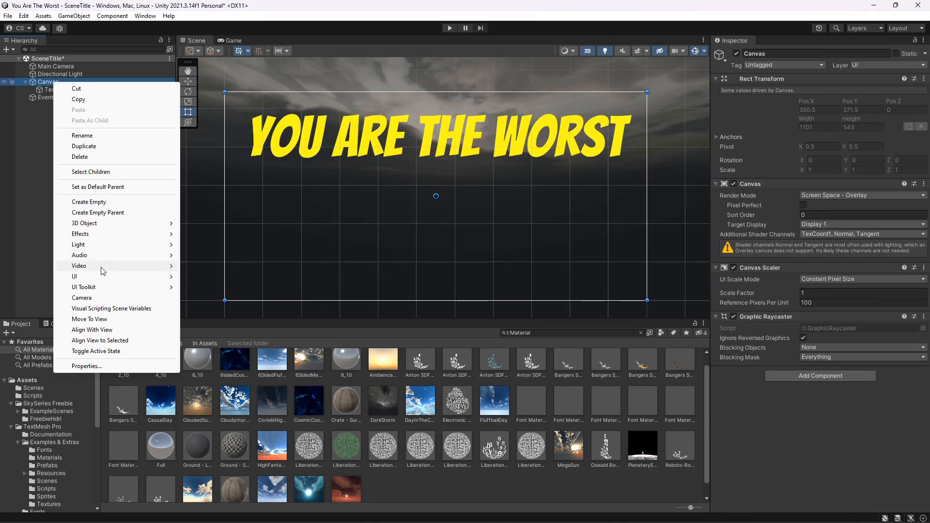
pyautogui.moveTo(153, 279)
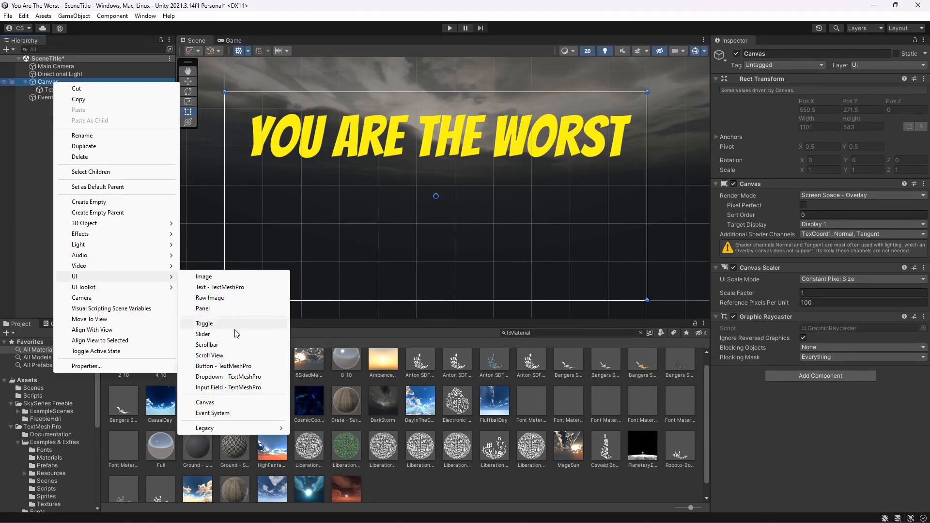
pyautogui.click(237, 368)
pyautogui.moveTo(408, 203); pyautogui.dragTo(396, 217)
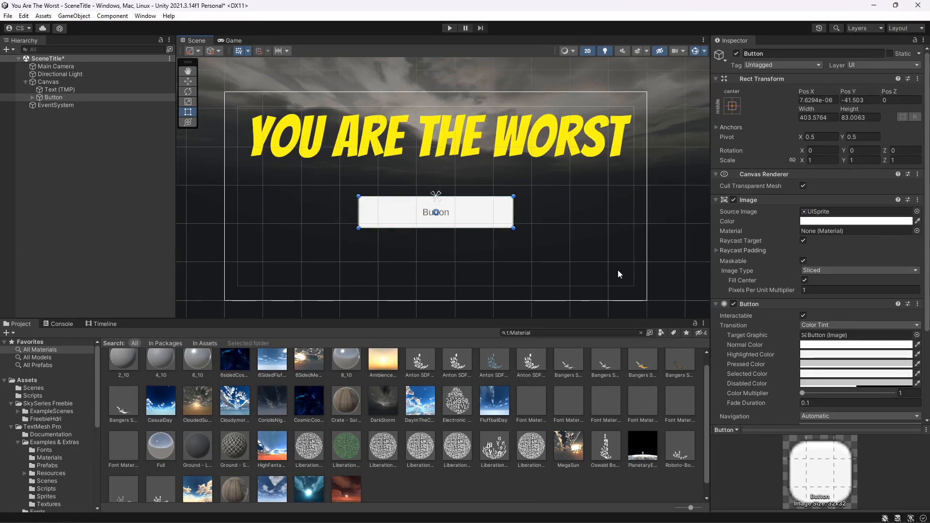
# - Set the button image's colour to light grey D2D1D1
pyautogui.click(840, 222)
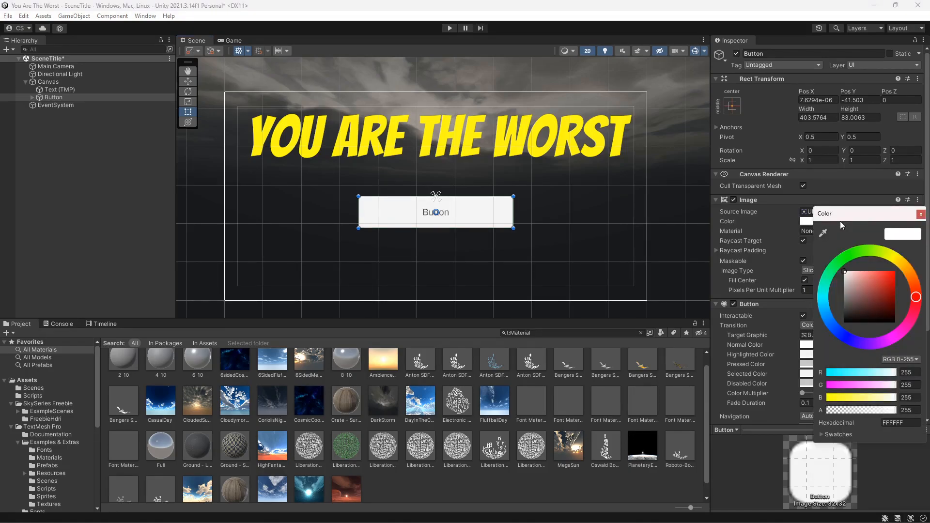
pyautogui.moveTo(844, 272); pyautogui.dragTo(845, 281)
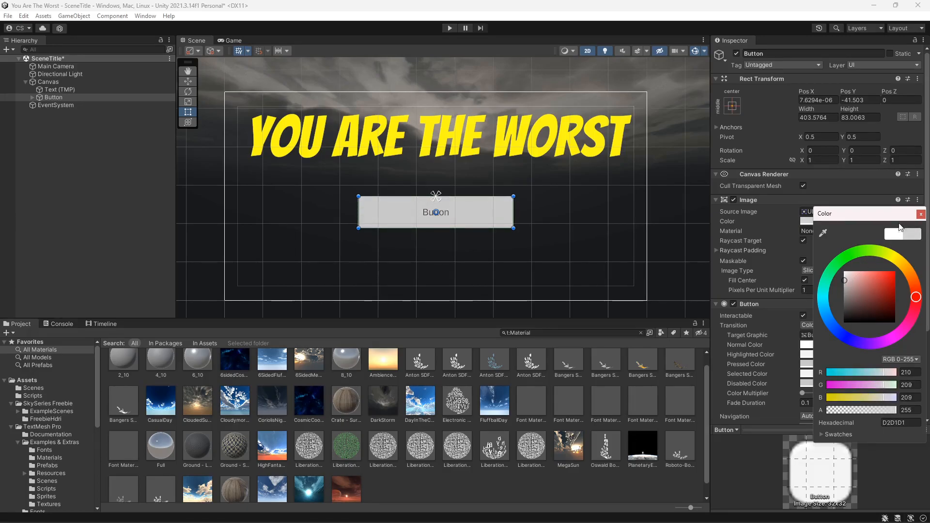
pyautogui.click(922, 214)
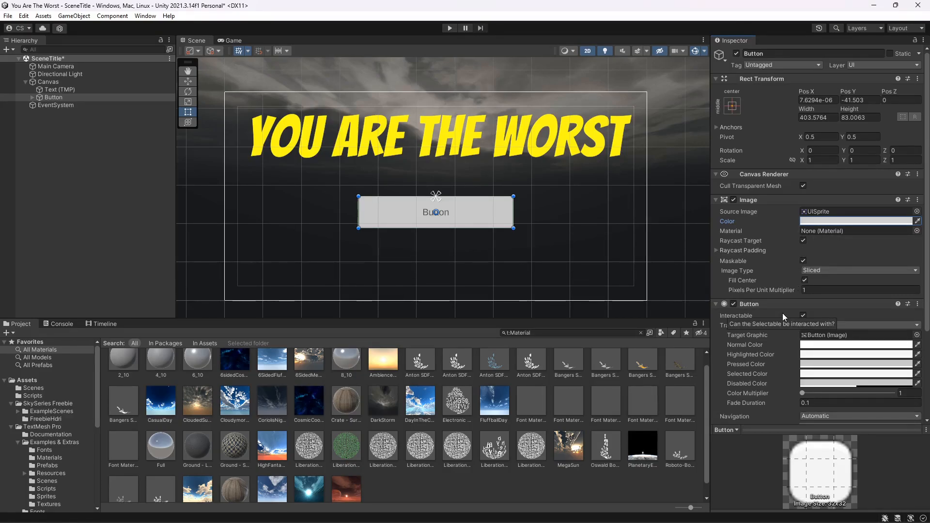
# - Change the button's child label text to "Click Here to Begin"
pyautogui.click(32, 97)
pyautogui.click(53, 104)
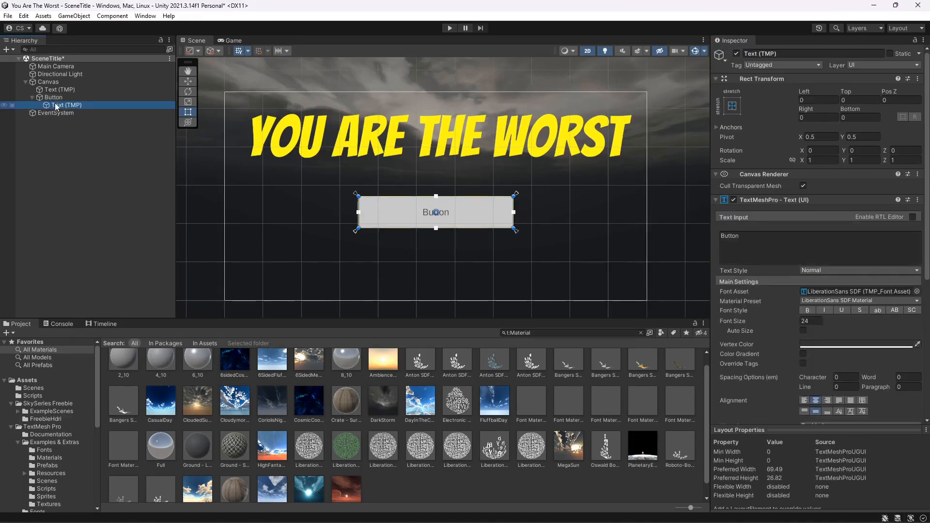
pyautogui.click(763, 234)
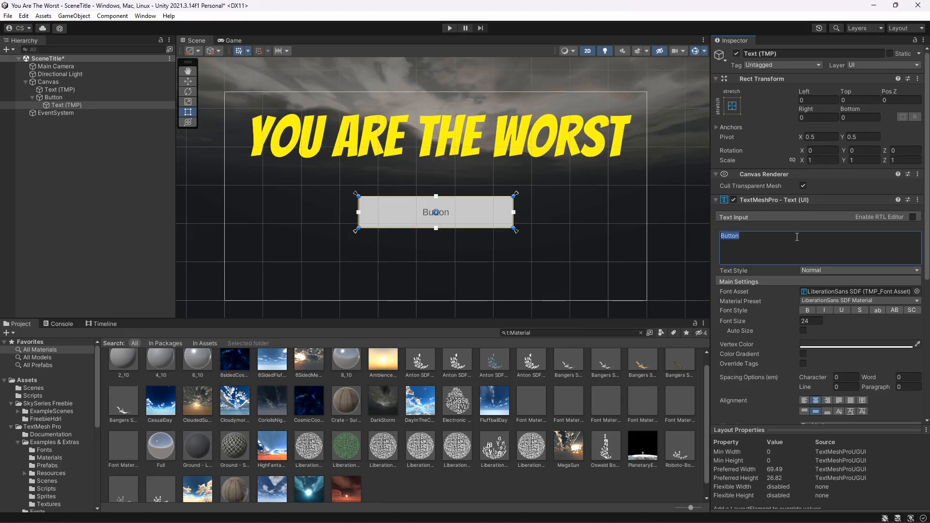
pyautogui.write('Click Here to')
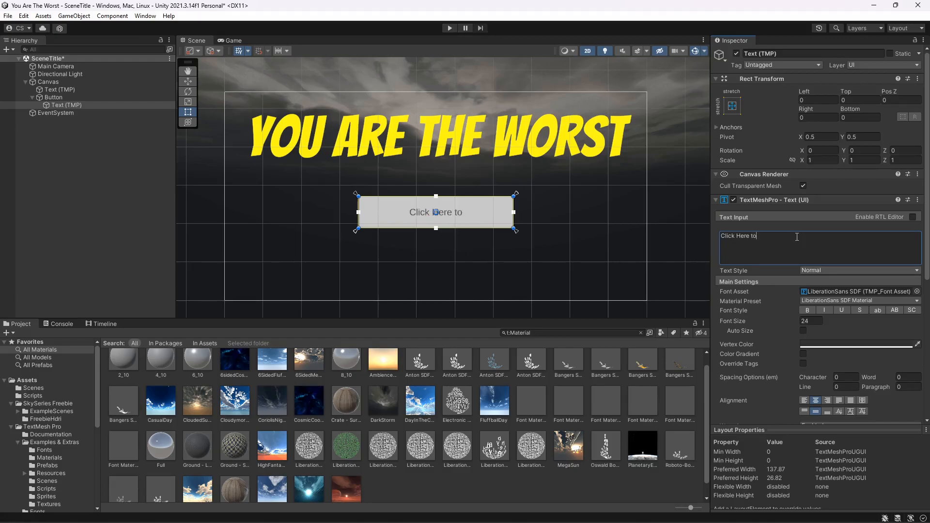
pyautogui.write(' Begin')
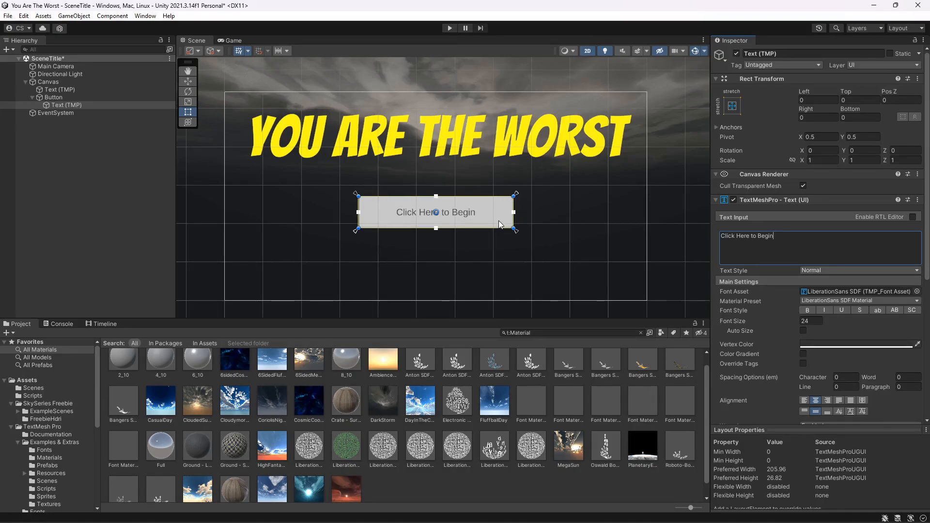
# - Set the button label's font size to 30 and make it bold
pyautogui.click(802, 321)
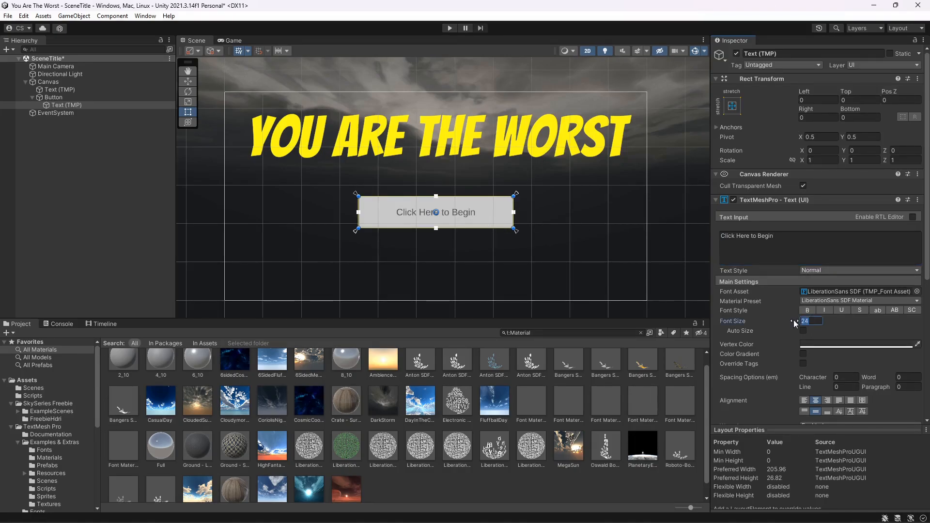
pyautogui.write('30')
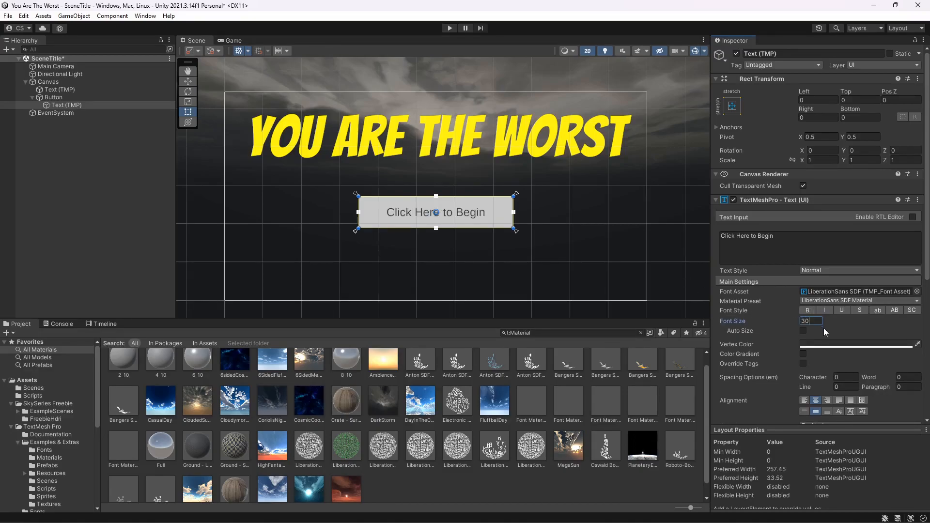
pyautogui.click(807, 310)
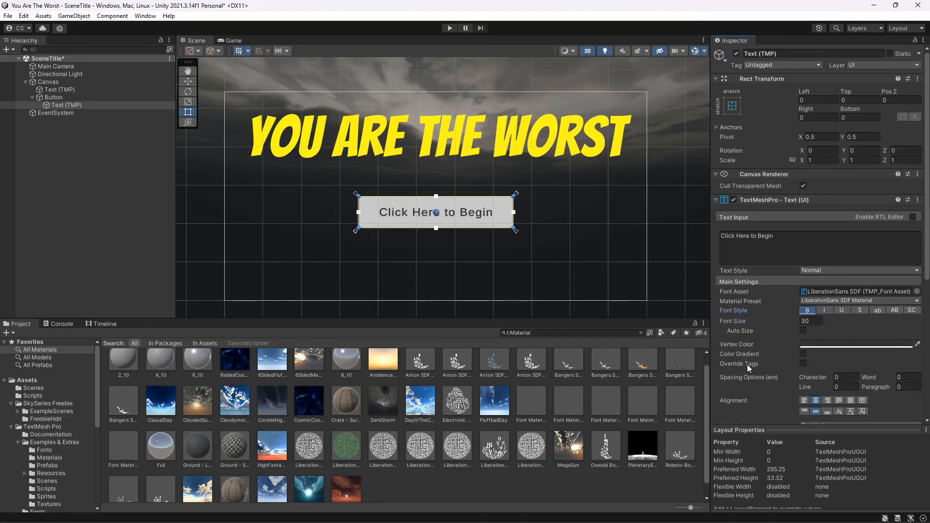
# - Set the button's highlighted colour to light grey C8C8C8 and its pressed colour to red FB0404
pyautogui.click(590, 266)
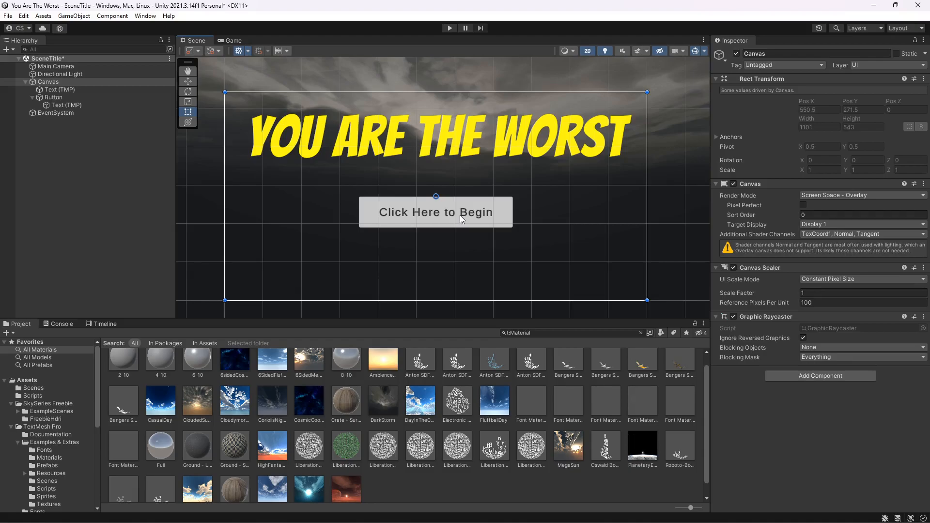
pyautogui.click(59, 99)
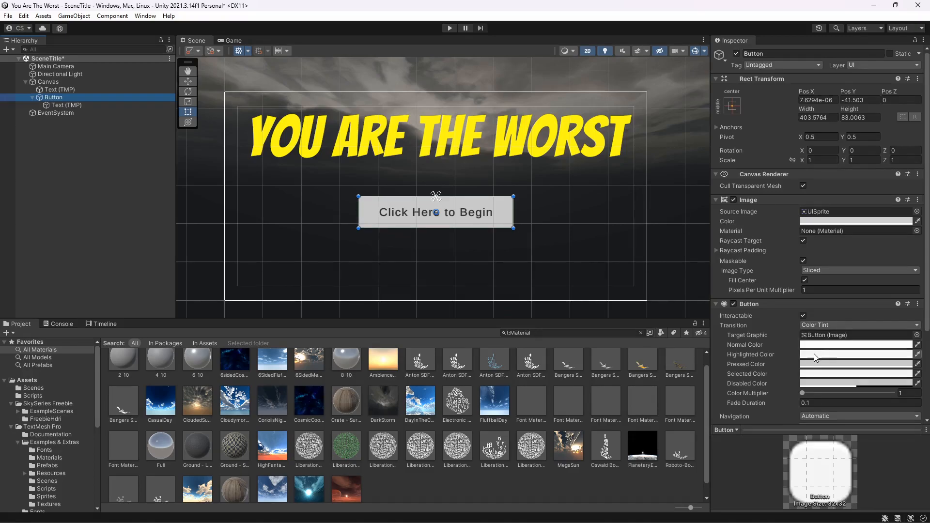
pyautogui.click(813, 355)
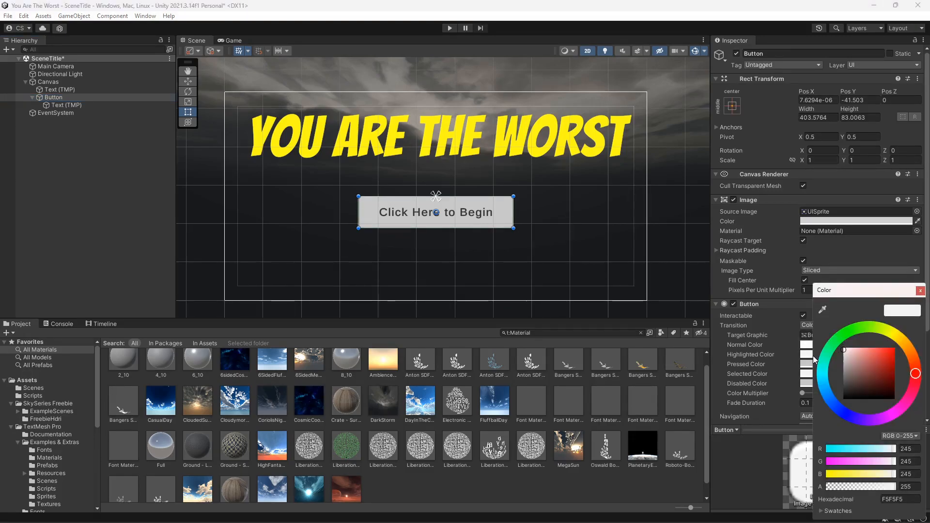
pyautogui.moveTo(844, 350)
pyautogui.mouseDown()
pyautogui.moveTo(863, 352)
pyautogui.moveTo(843, 358)
pyautogui.moveTo(841, 371)
pyautogui.mouseUp()
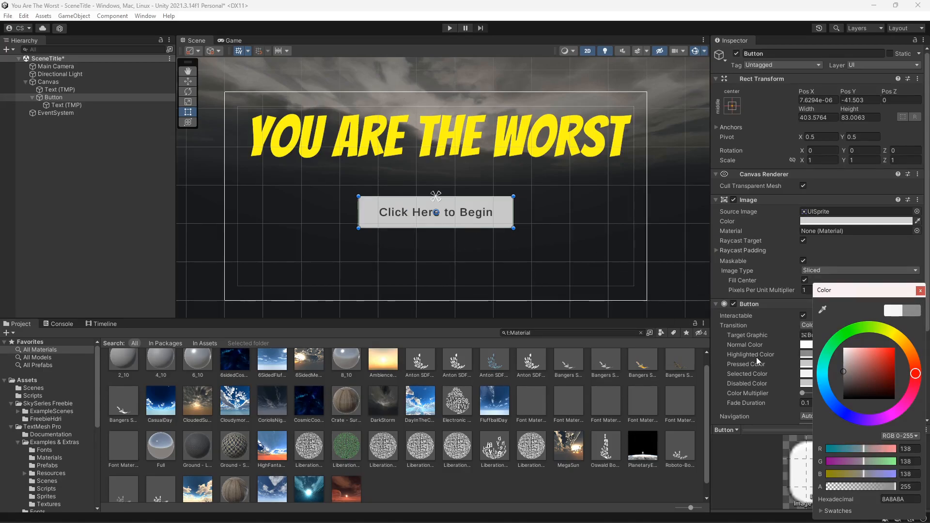
pyautogui.click(843, 359)
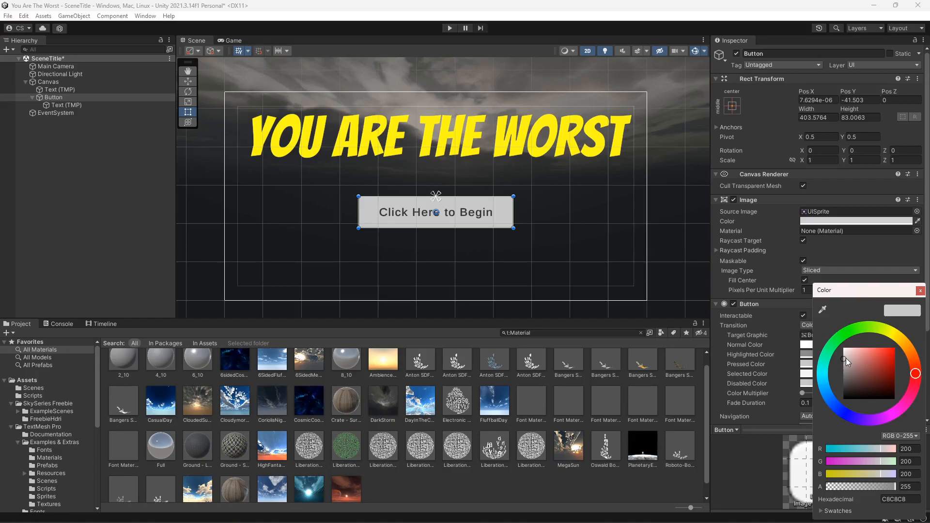
pyautogui.moveTo(846, 359); pyautogui.dragTo(894, 349)
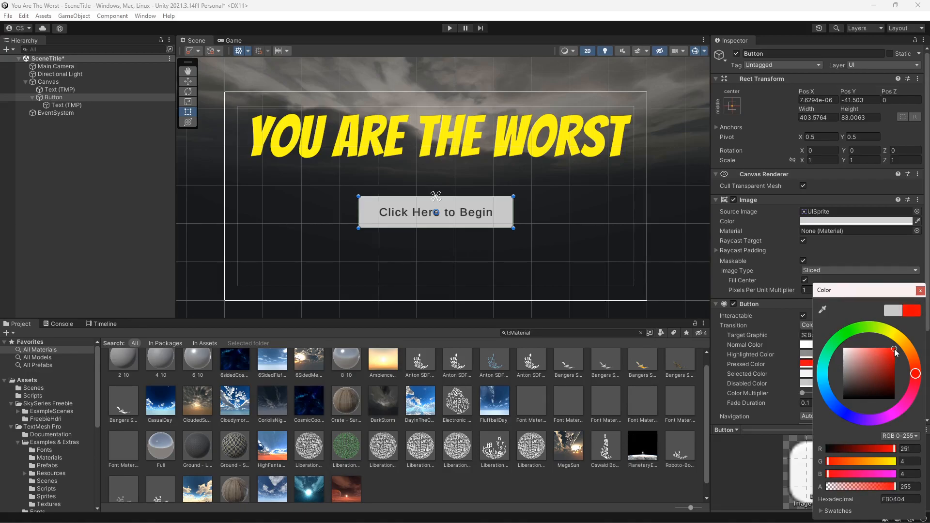
# - Set the button's selected colour to black 000000
pyautogui.click(803, 373)
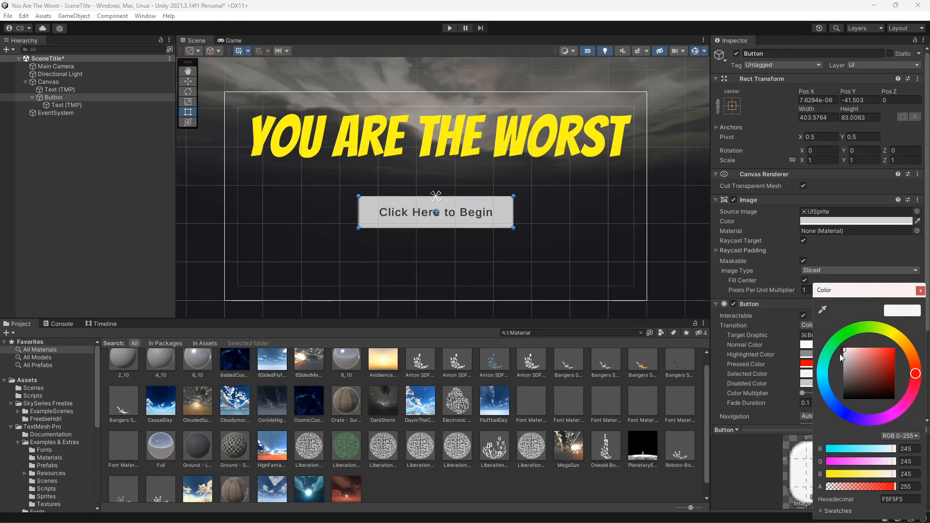
pyautogui.moveTo(846, 350)
pyautogui.mouseDown()
pyautogui.moveTo(902, 382)
pyautogui.moveTo(905, 406)
pyautogui.mouseUp()
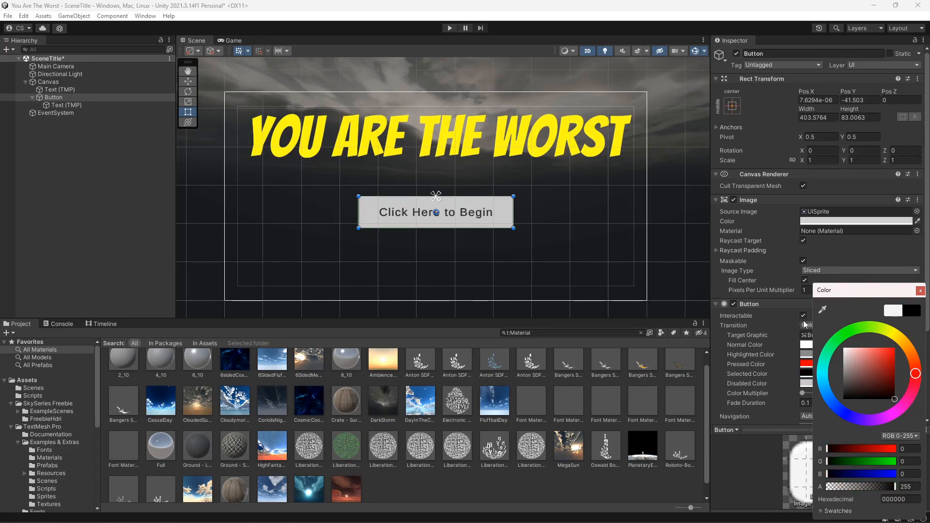
pyautogui.click(919, 292)
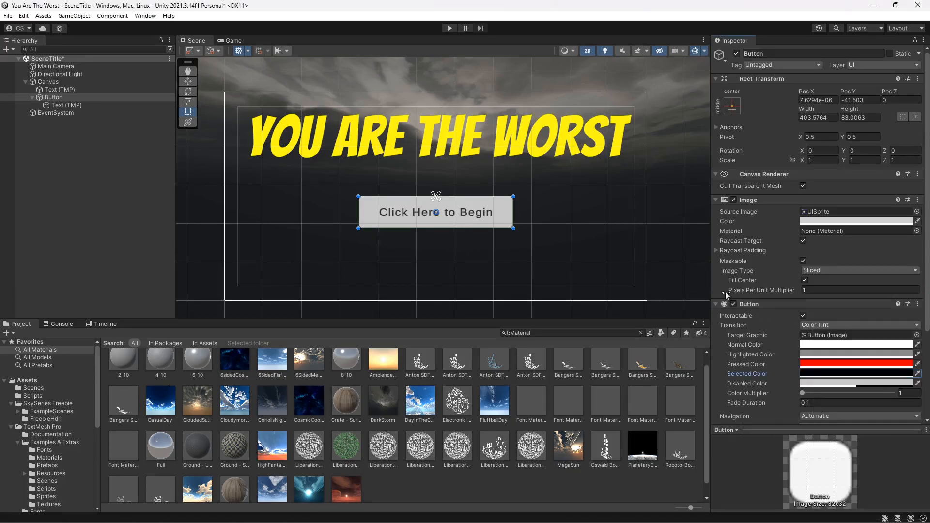
# - Play the scene, test the button's colour transitions, and stop playback
pyautogui.click(448, 27)
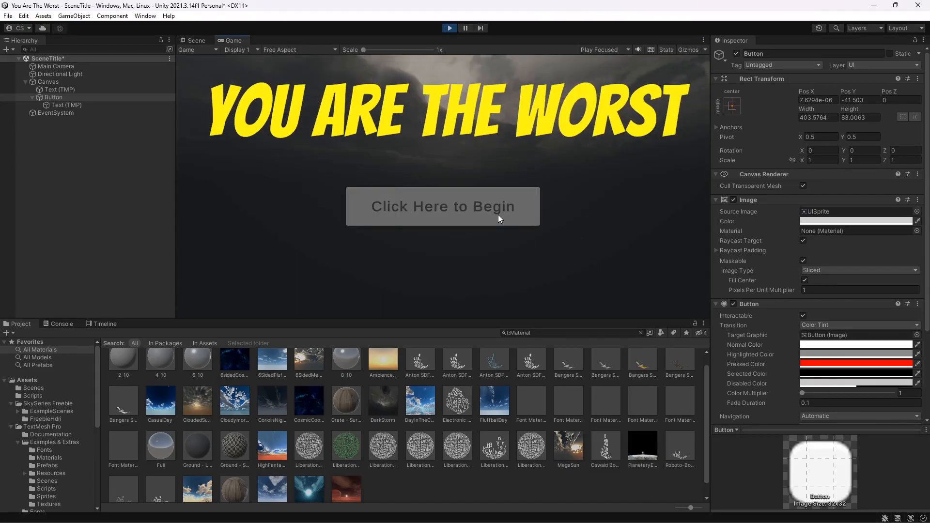
pyautogui.click(498, 215)
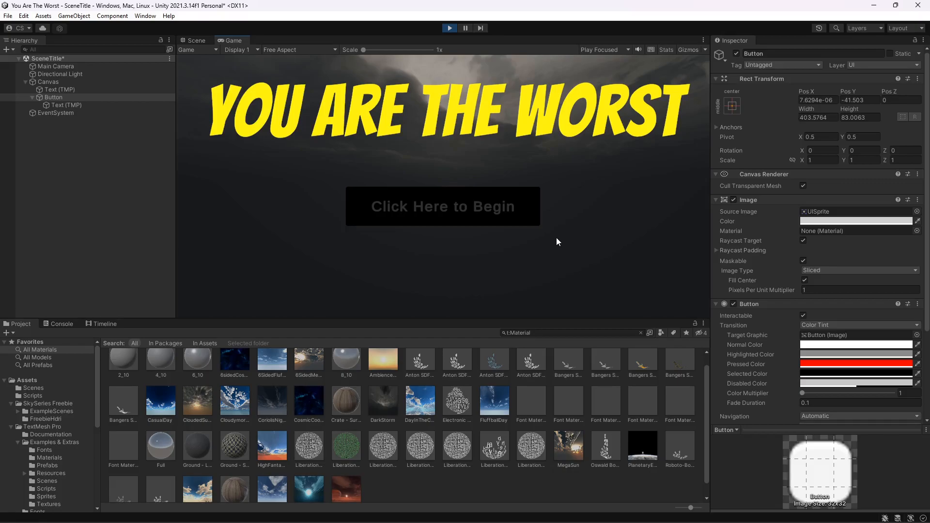
pyautogui.click(450, 29)
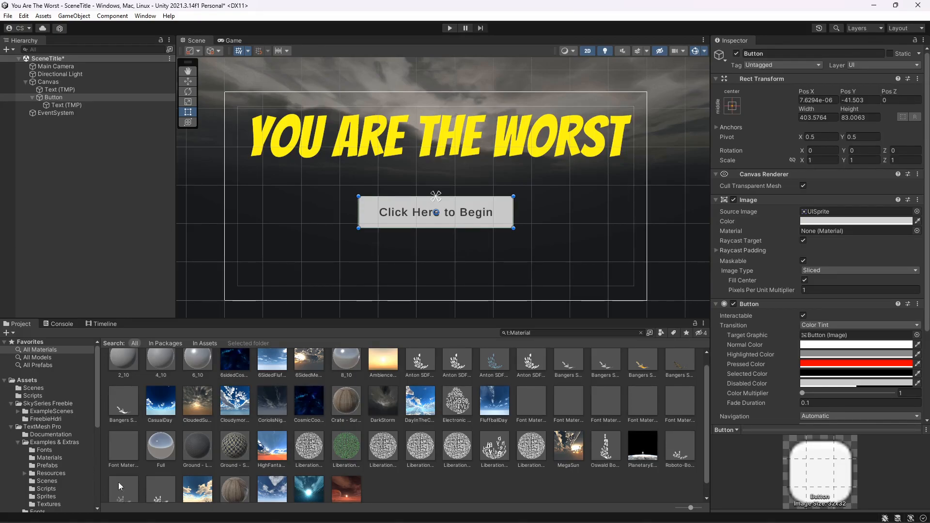
# - Switch to ChatGPT in the browser and ask "write me a code in C# for unity when button is pressed change scene"
pyautogui.moveTo(170, 516)
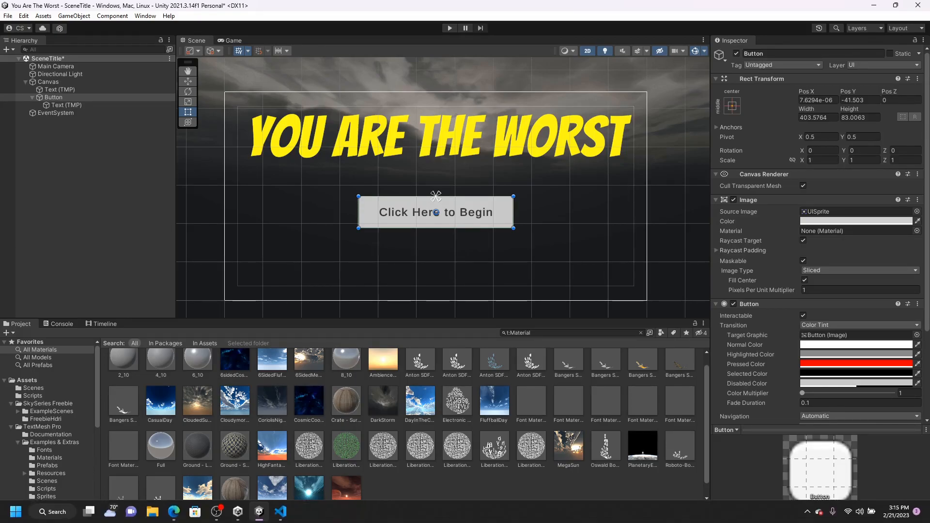
pyautogui.click(170, 514)
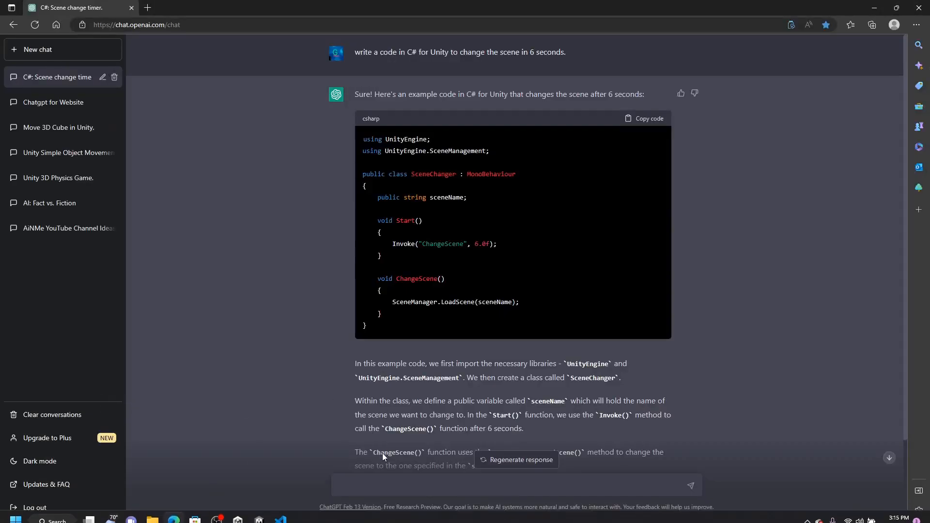
pyautogui.click(381, 484)
pyautogui.write('write me a s')
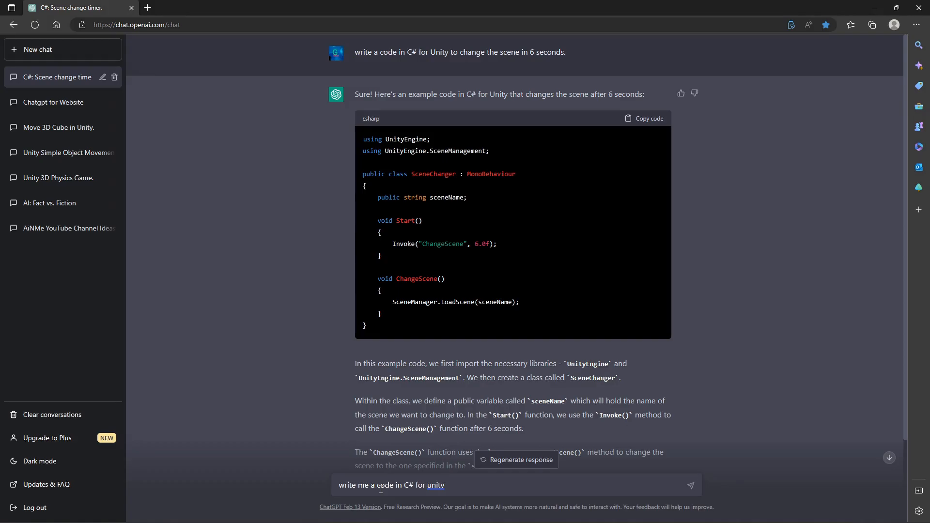
pyautogui.write('butt')
pyautogui.write('on is ')
pyautogui.write('b')
pyautogui.write('resed change sc')
pyautogui.write('ene.')
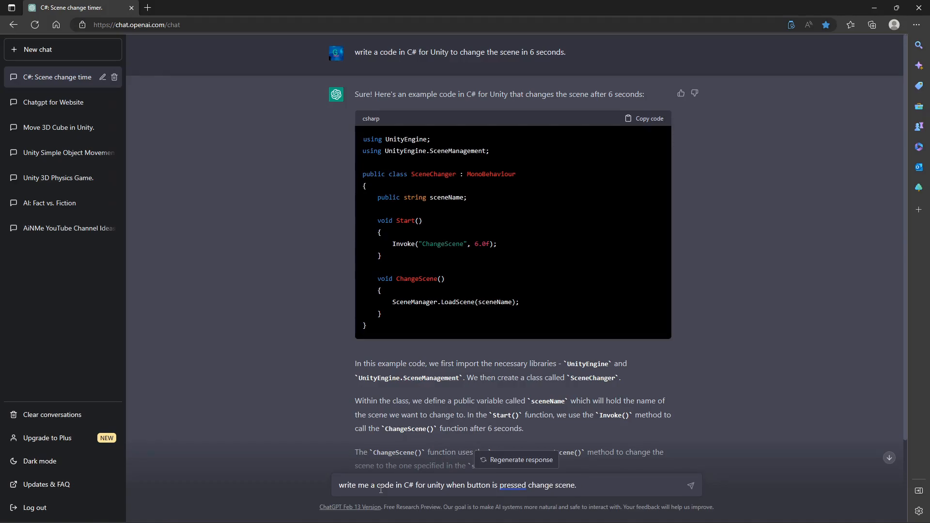
pyautogui.press('Return')
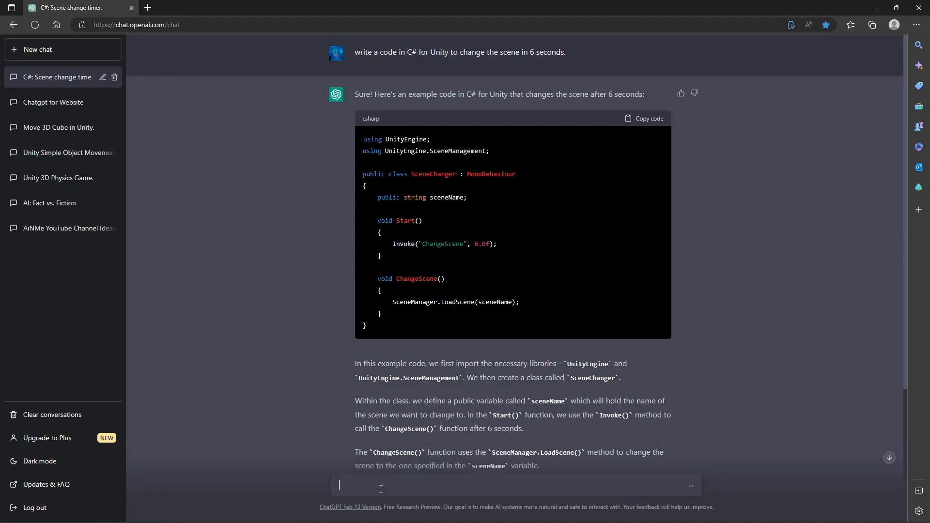
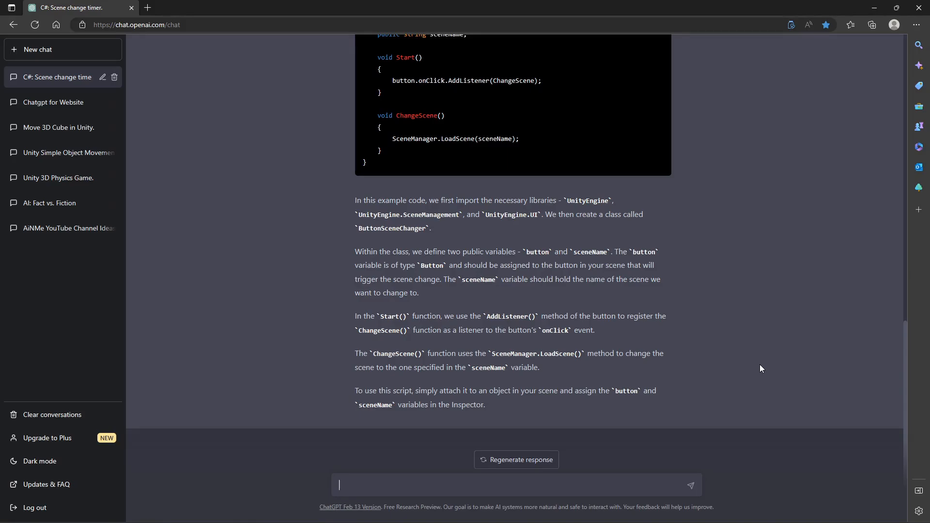
# - Copy the C# button scene-change code that ChatGPT generated
pyautogui.scroll(5, 678, 339)
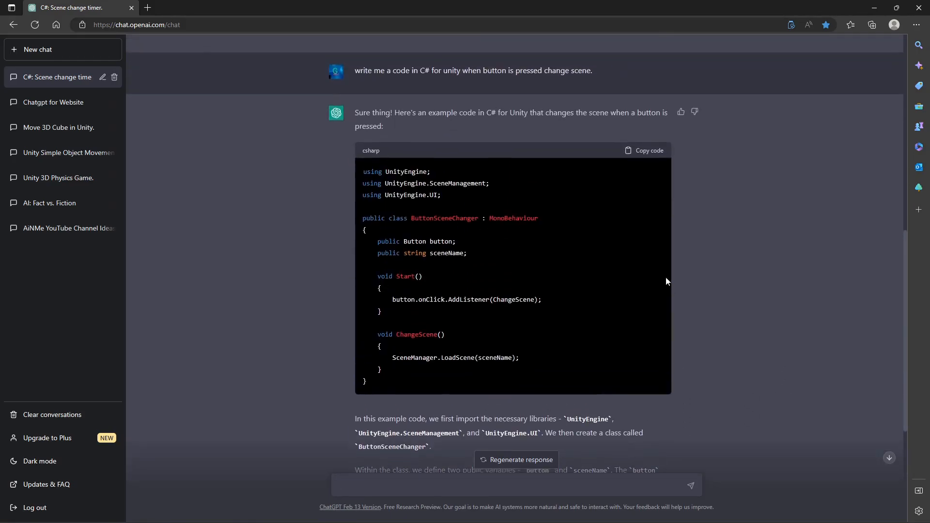
pyautogui.click(659, 152)
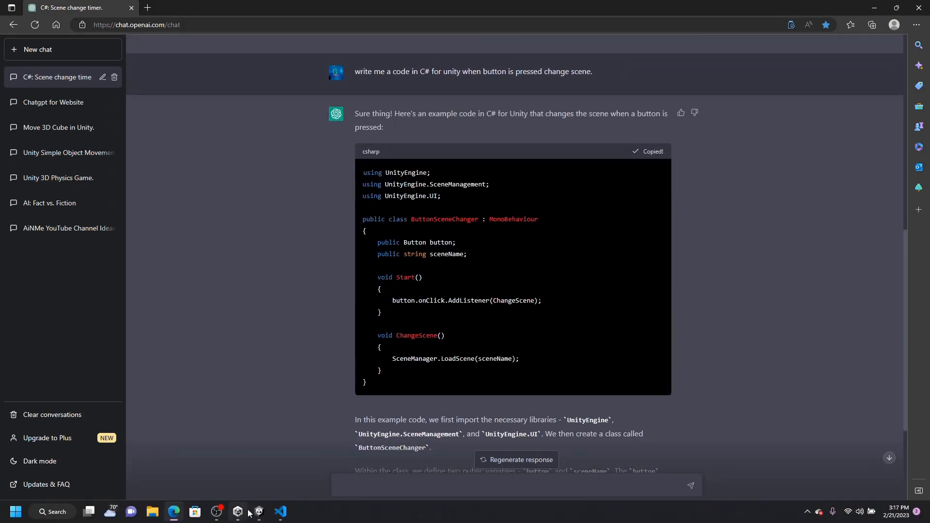
# - Return to Unity and create a new C# script in the Scripts folder
pyautogui.click(260, 512)
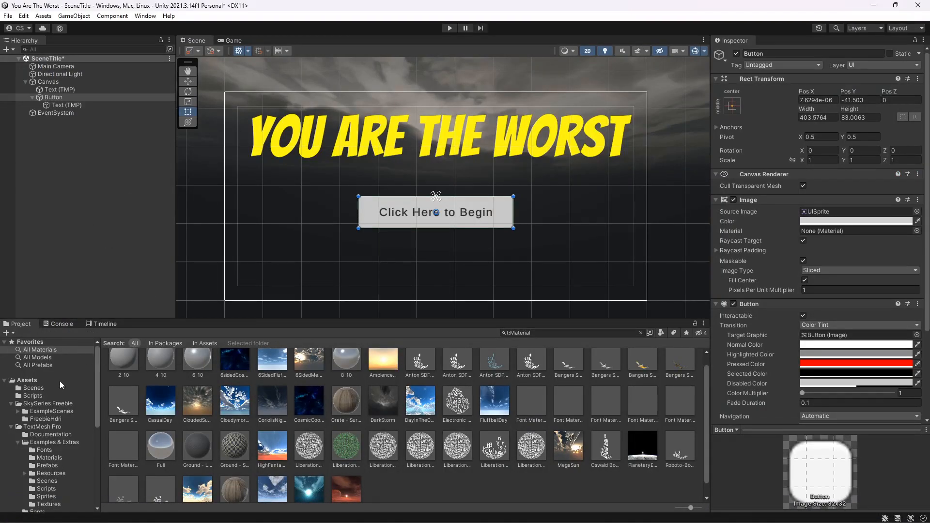
pyautogui.click(32, 396)
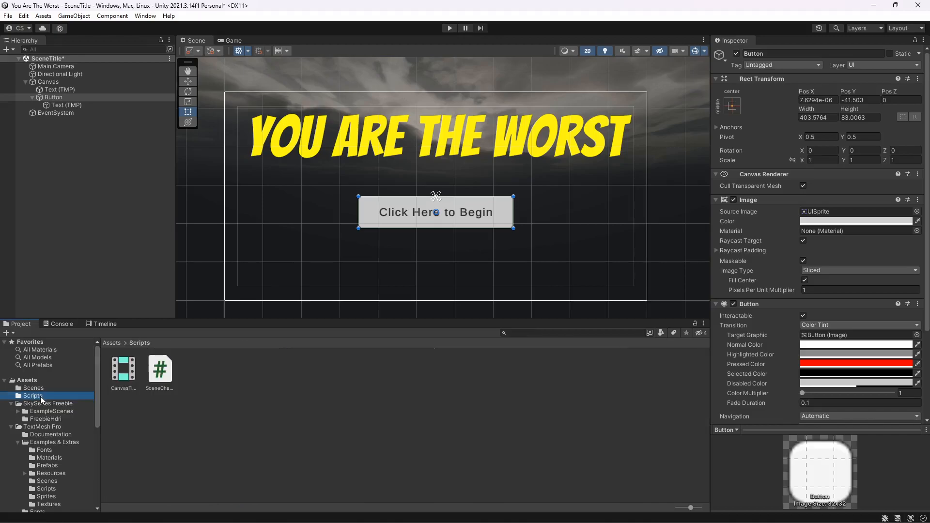
pyautogui.click(191, 377)
pyautogui.rightClick(191, 376)
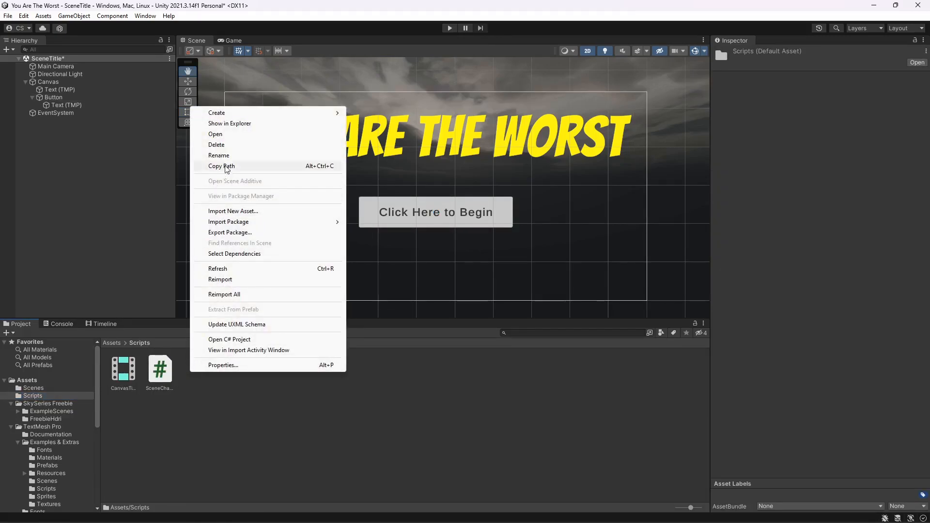
pyautogui.moveTo(267, 118)
pyautogui.click(378, 80)
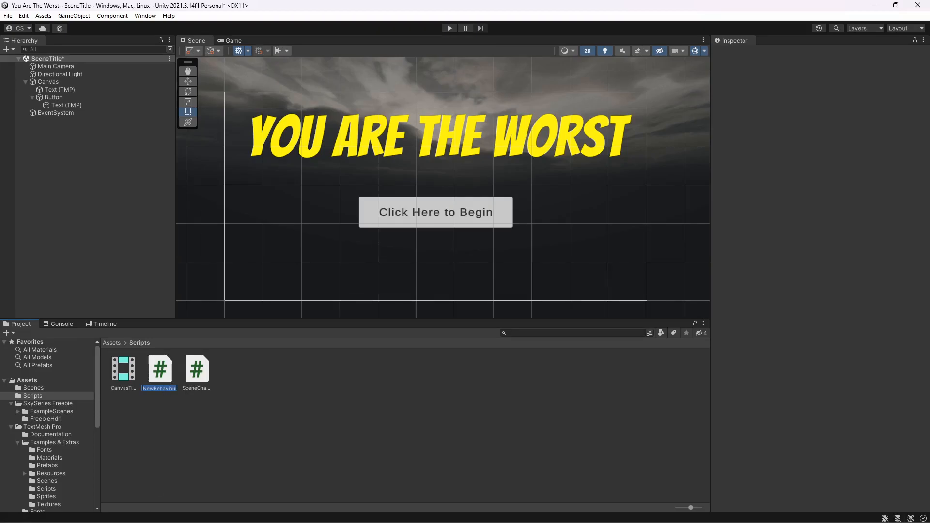
pyautogui.click(172, 514)
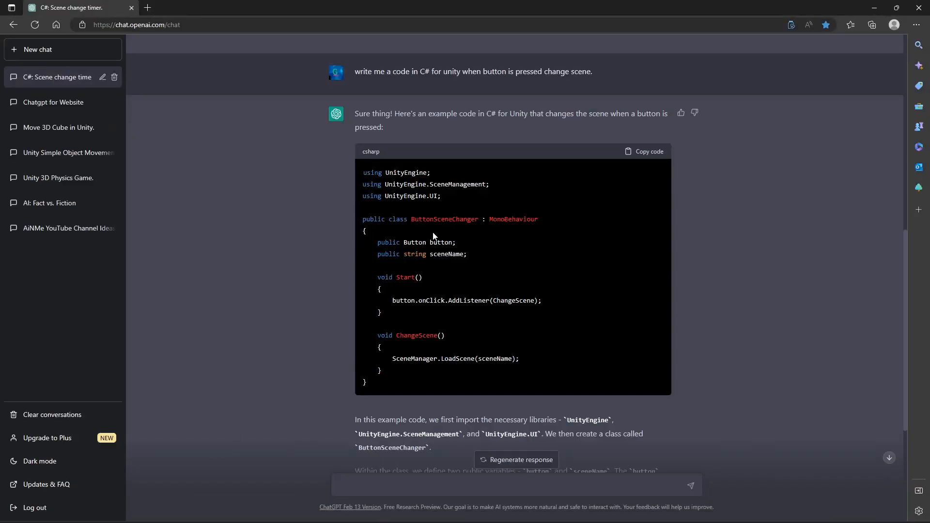
pyautogui.moveTo(175, 517)
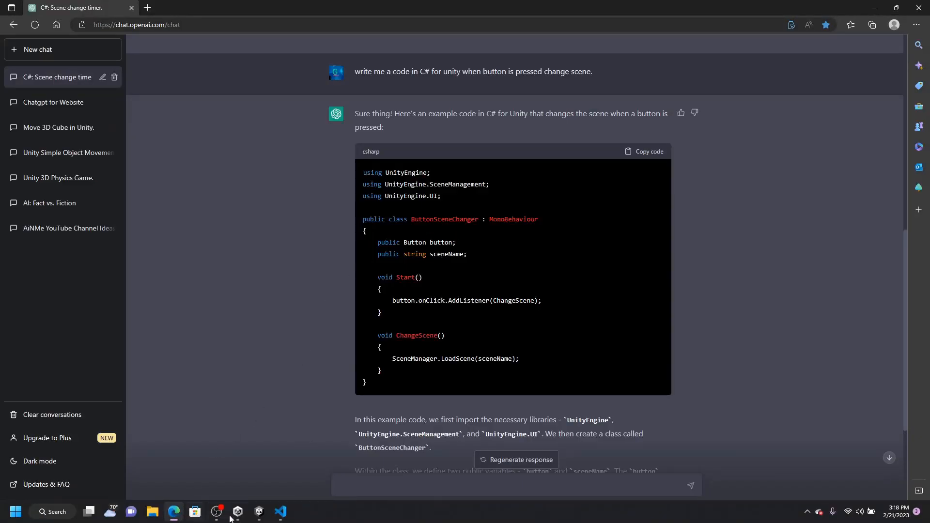
pyautogui.moveTo(259, 514)
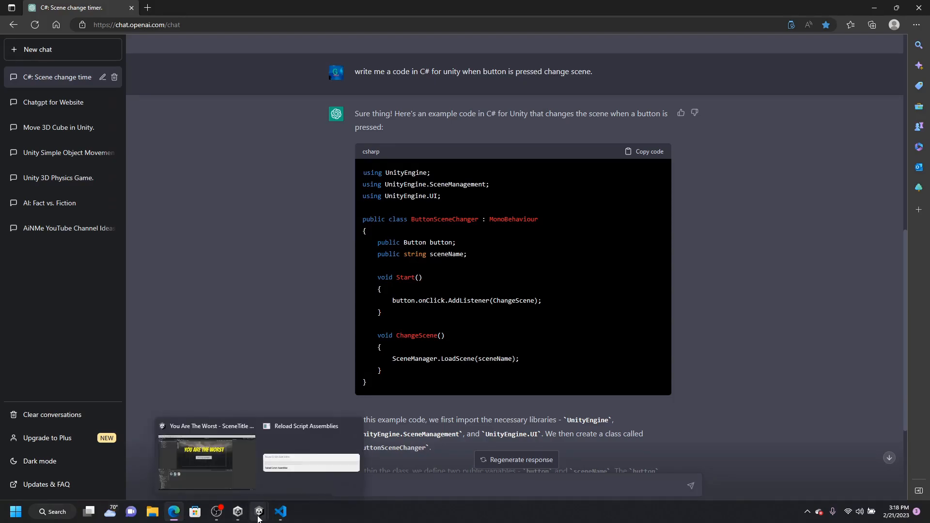
pyautogui.click(220, 448)
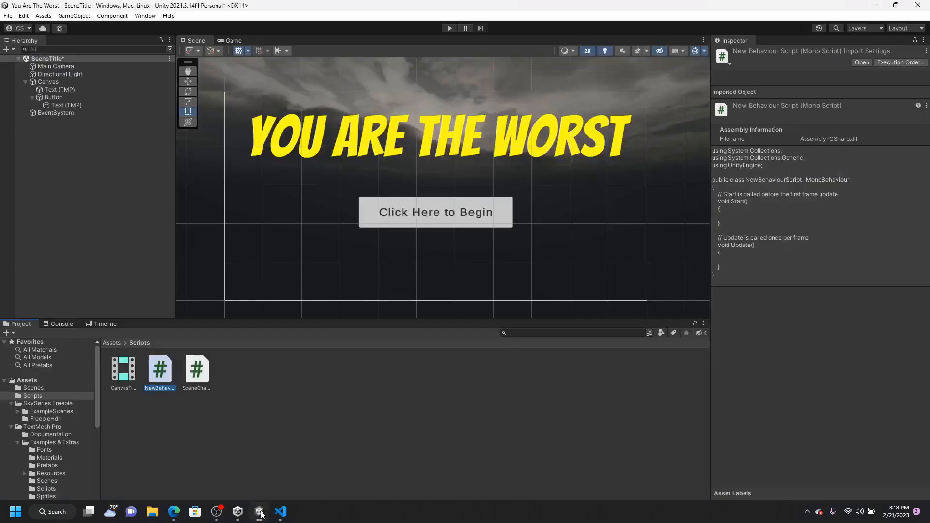
# - Rename the new script ButtonSceneChanger
pyautogui.click(159, 387)
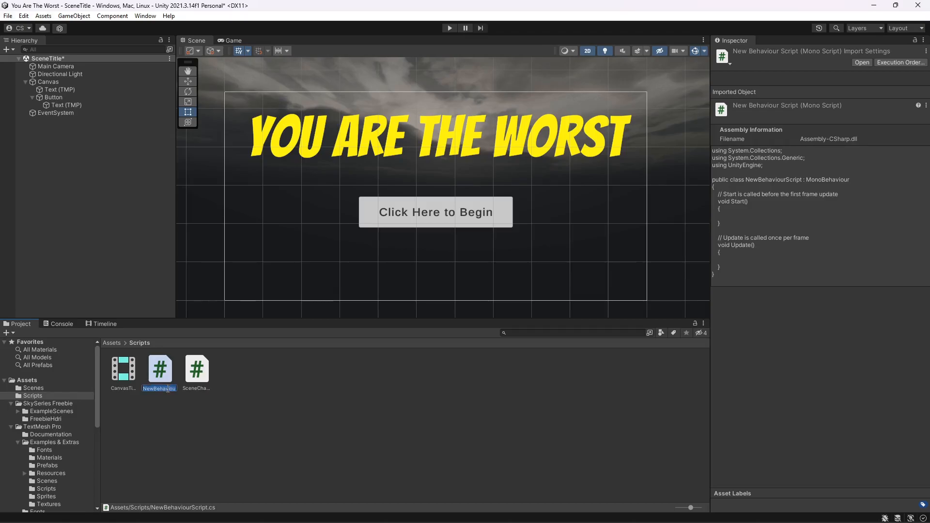
pyautogui.write('ButtonS')
pyautogui.write('ce')
pyautogui.write('neCh')
pyautogui.write('anger')
pyautogui.press('Return')
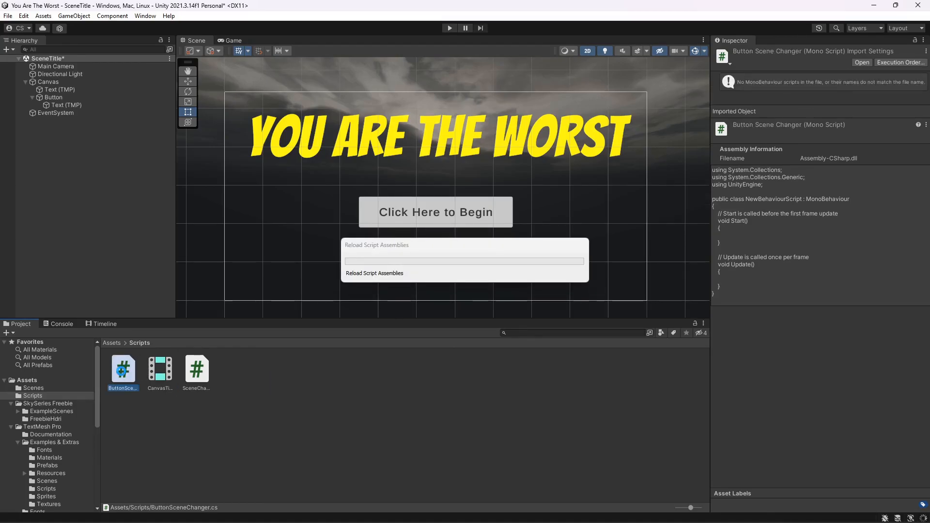
# - Open ButtonSceneChanger in the code editor, replace its contents with the copied code, and save
pyautogui.doubleClick(122, 377)
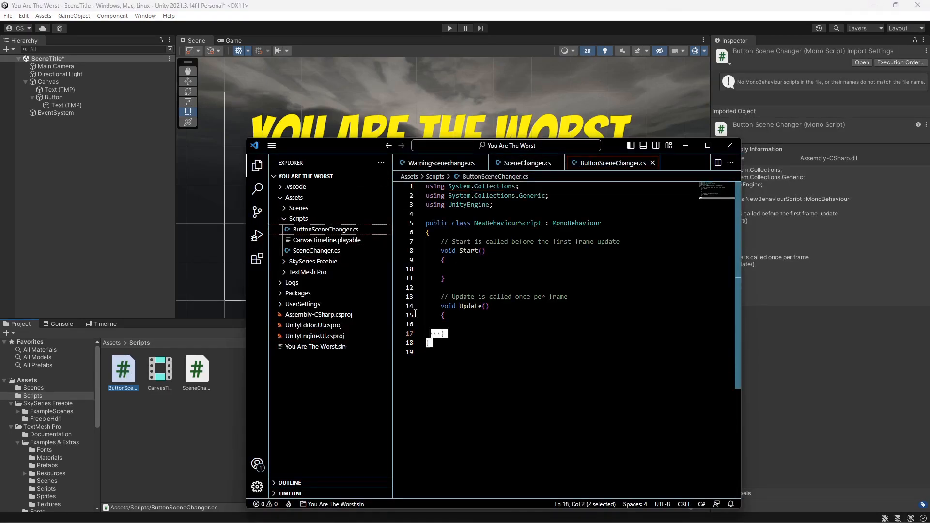
pyautogui.moveTo(429, 351); pyautogui.dragTo(423, 187)
pyautogui.rightClick(450, 293)
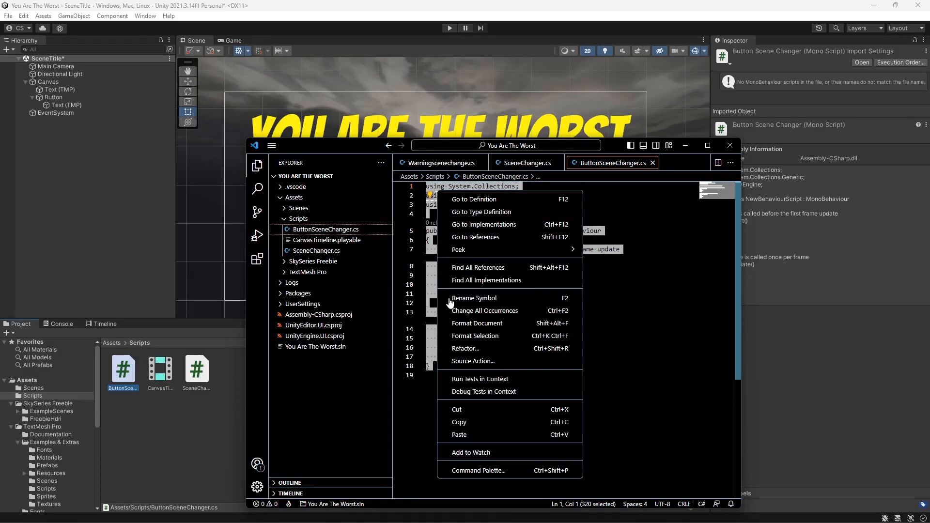
pyautogui.click(460, 435)
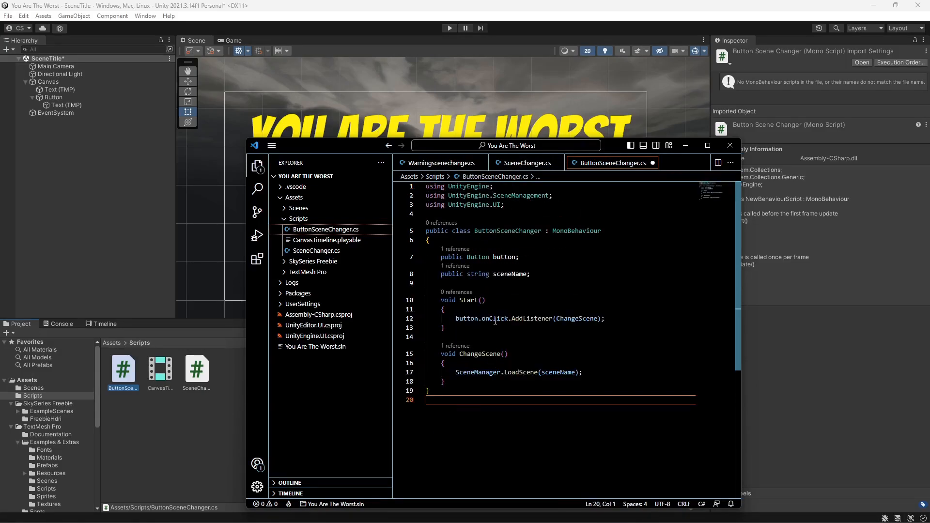
pyautogui.hotkey('ctrl', 's')
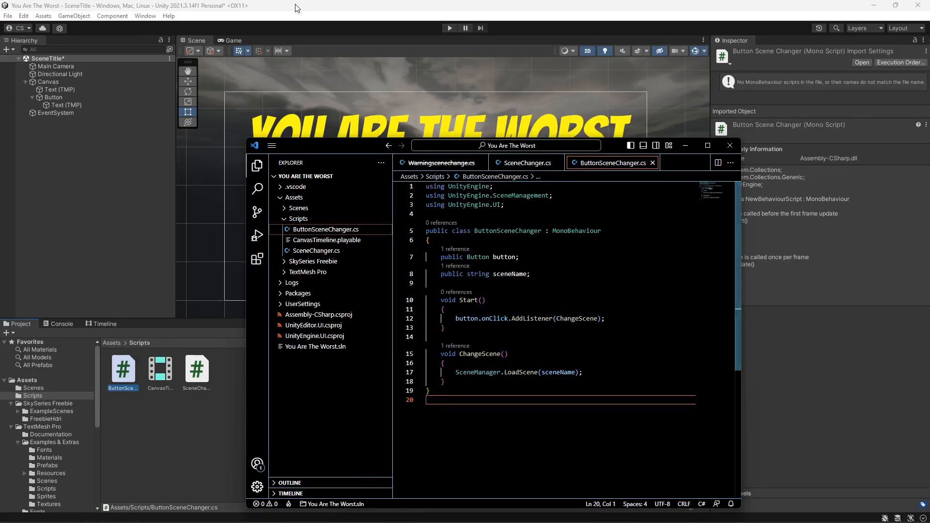
# - Attach the ButtonSceneChanger script to the Button object in the hierarchy
pyautogui.click(324, 6)
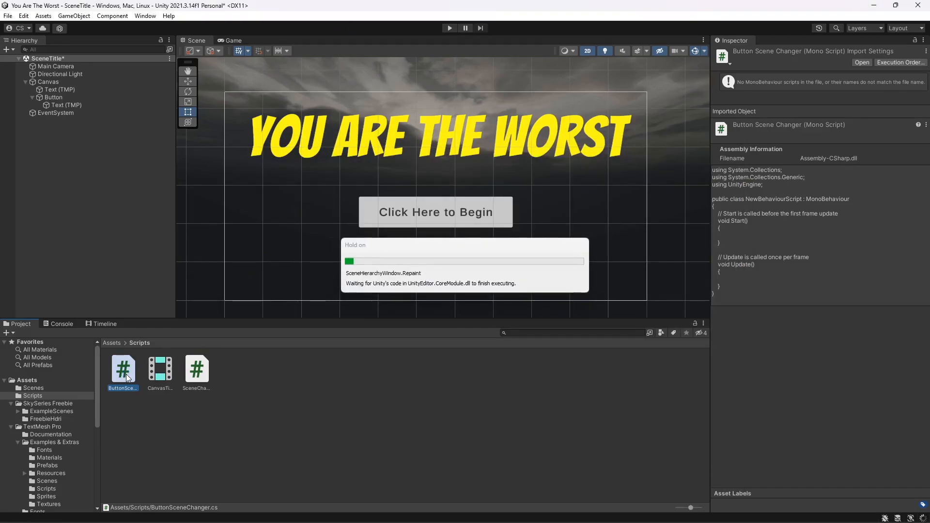
pyautogui.moveTo(126, 376); pyautogui.dragTo(60, 98)
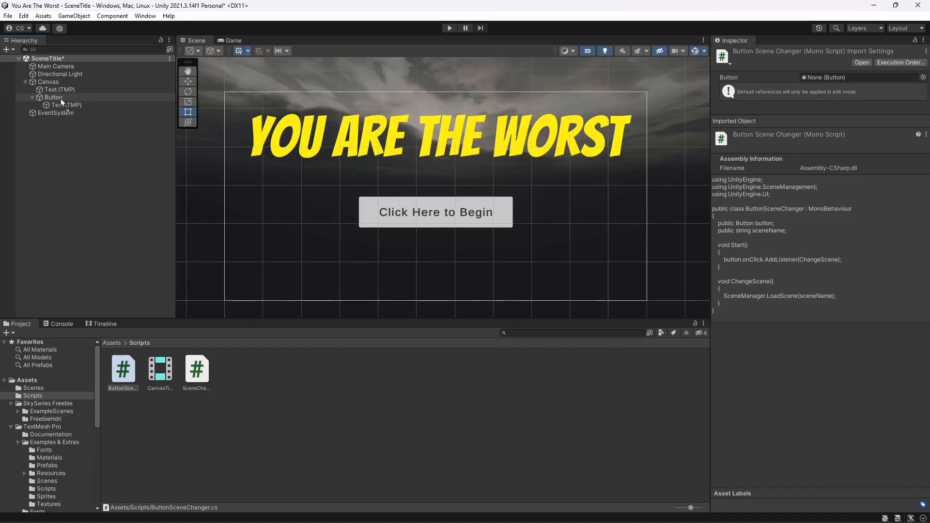
pyautogui.click(64, 95)
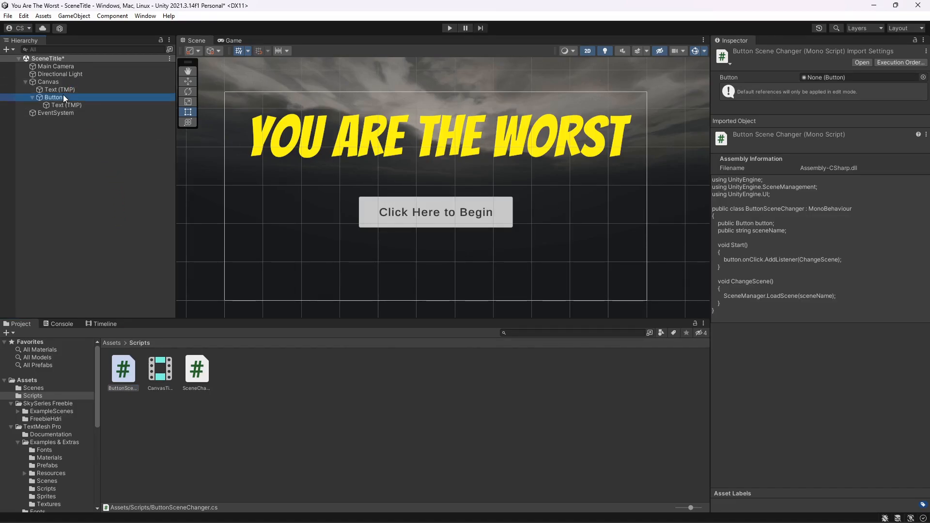
# - Assign the Button object to the script's Button field
pyautogui.scroll(-10, 817, 339)
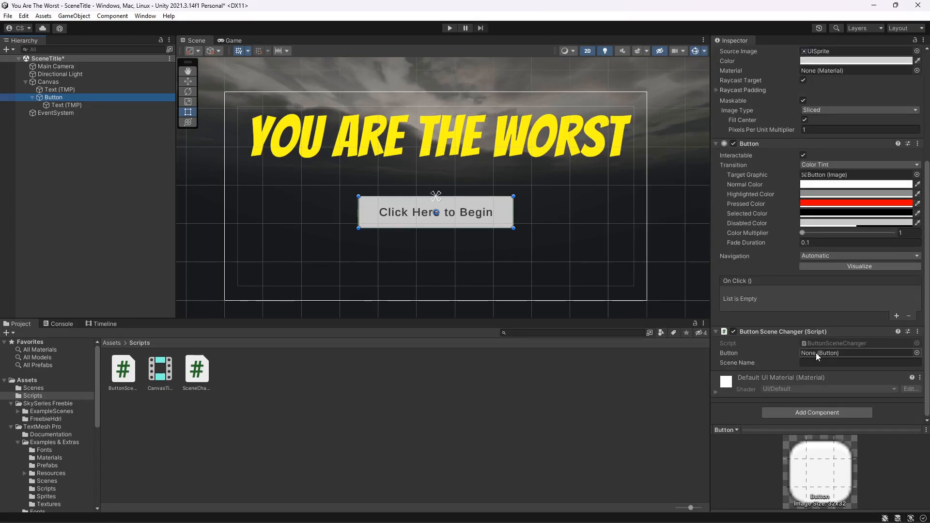
pyautogui.moveTo(123, 108); pyautogui.dragTo(853, 359)
pyautogui.click(833, 365)
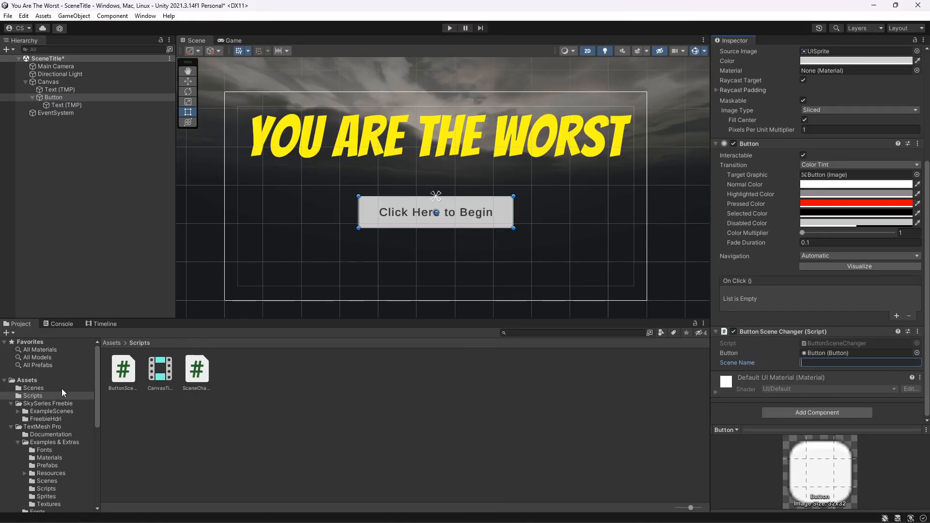
# - Set the script's Scene Name to SceneHowToPlay
pyautogui.click(46, 388)
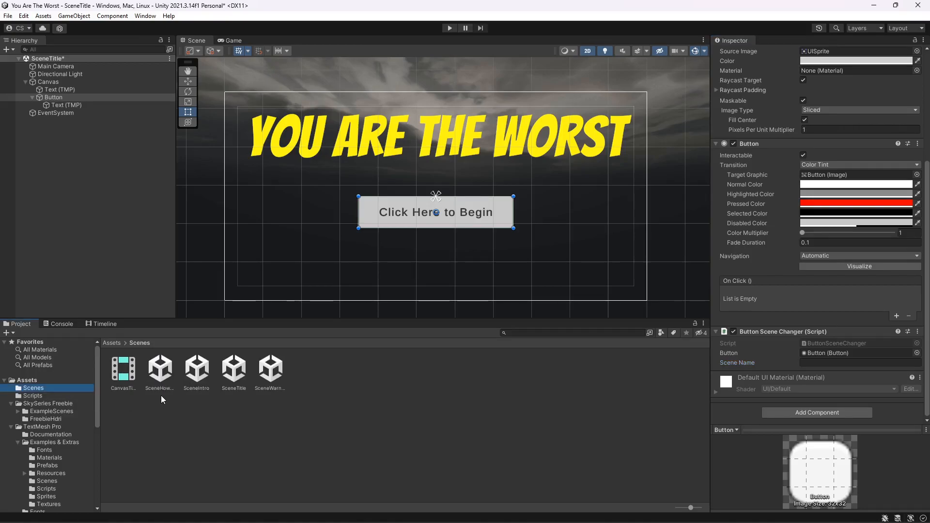
pyautogui.click(853, 363)
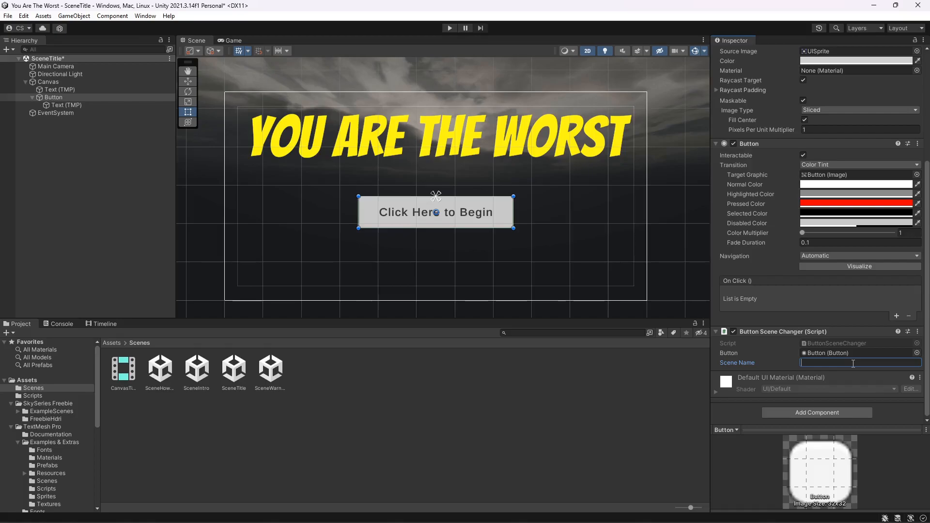
pyautogui.write('SceneHowToPl')
# - Play the scene, press the begin button to test the scene change, and stop playback
pyautogui.click(449, 26)
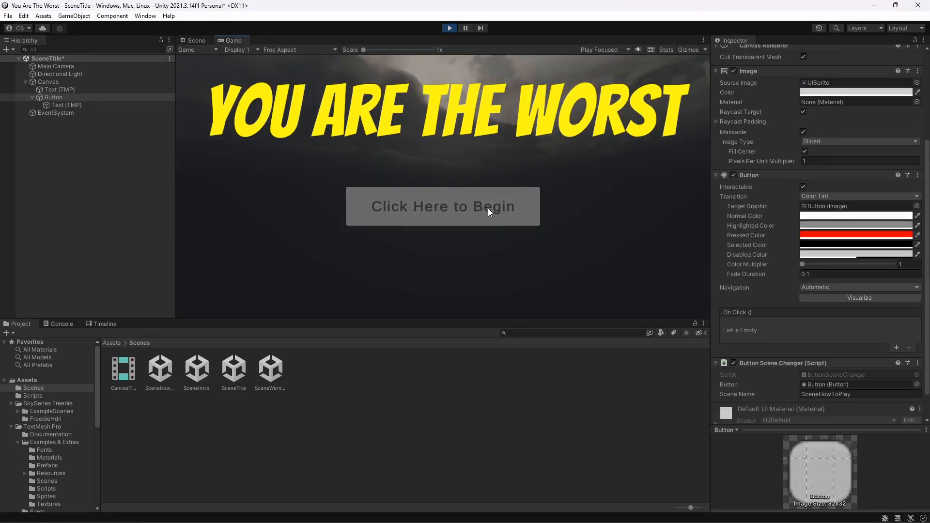
pyautogui.click(488, 212)
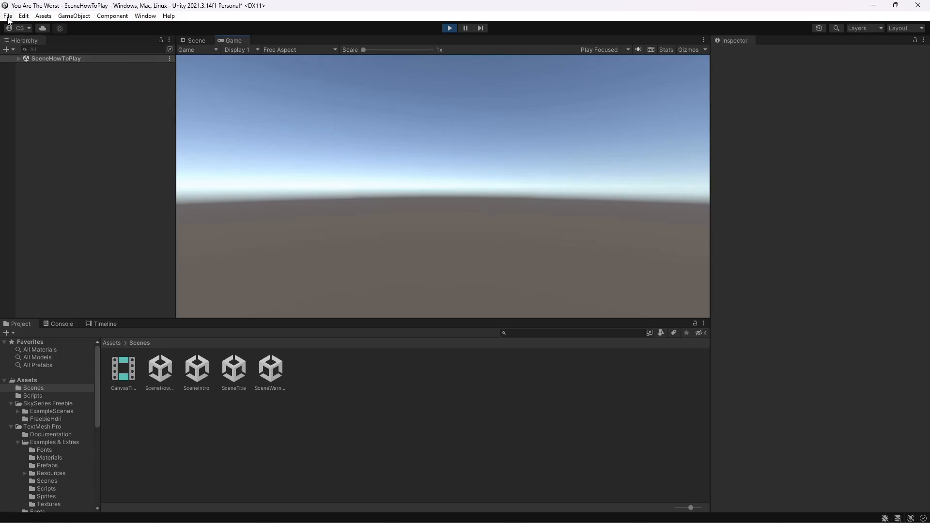
pyautogui.hotkey('ctrl', 'p')
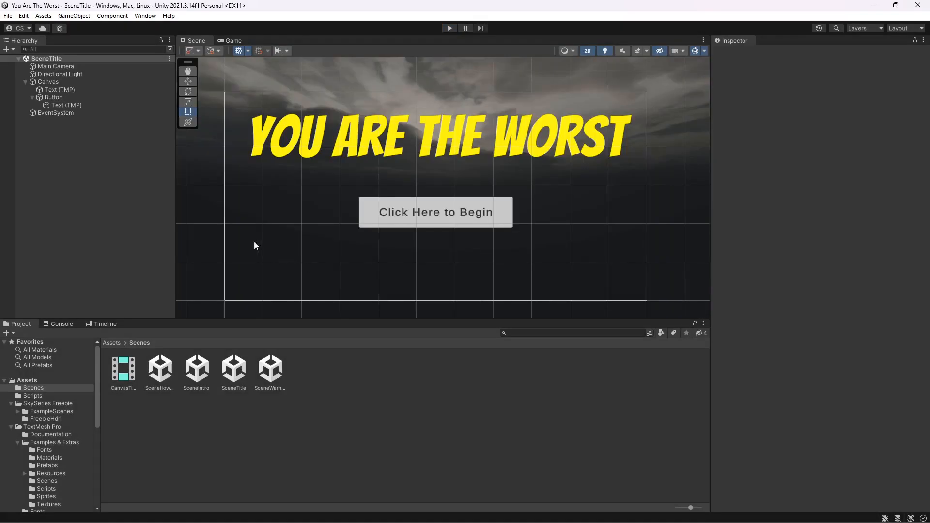
# - Open the SceneIntro scene and create a new C# script in the Scripts folder
pyautogui.doubleClick(197, 372)
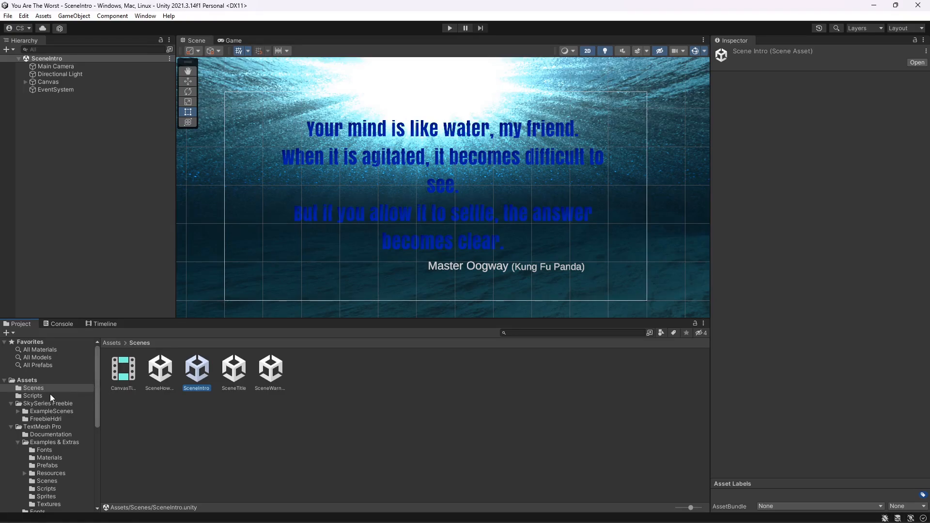
pyautogui.click(71, 396)
pyautogui.rightClick(219, 369)
pyautogui.moveTo(276, 114)
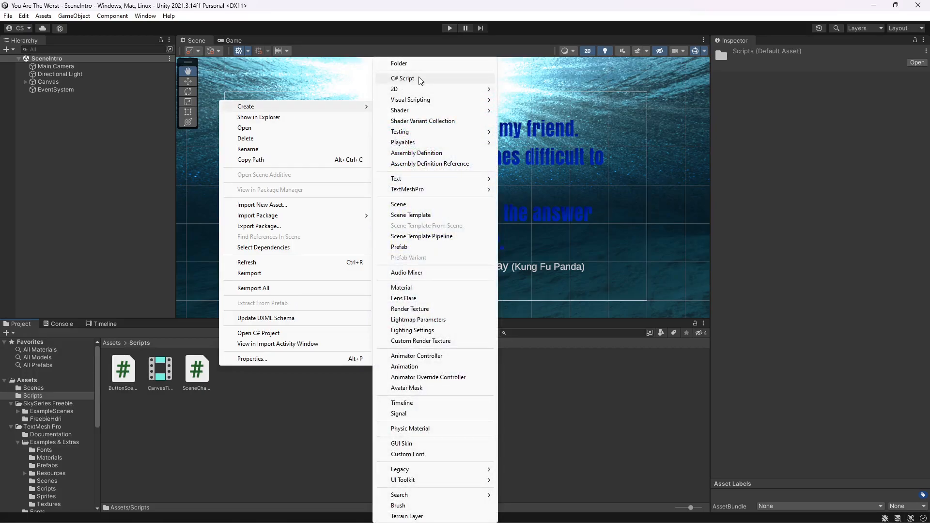
pyautogui.click(420, 79)
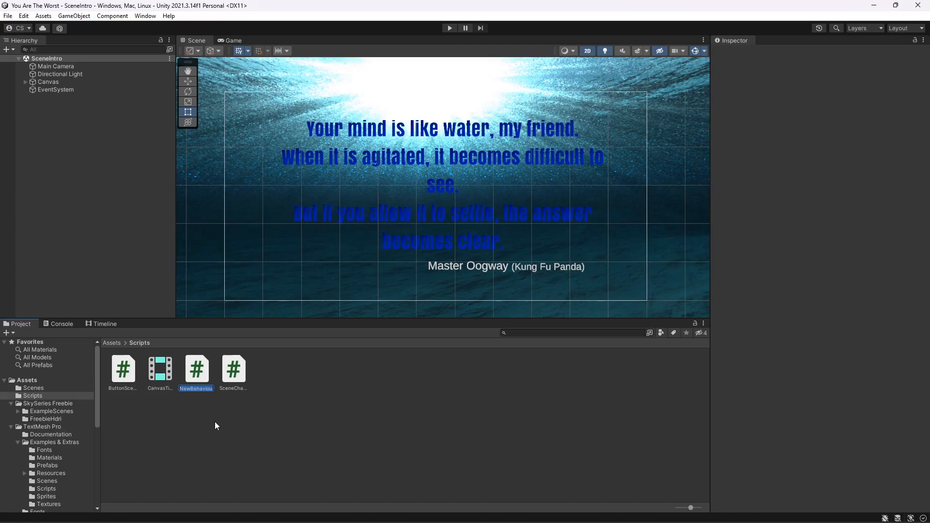
# - Rename the new script SceneChangerIntro
pyautogui.write('Scenechan')
pyautogui.press('BackSpace')
pyautogui.write('Changer')
pyautogui.write('Intro')
pyautogui.press('Return')
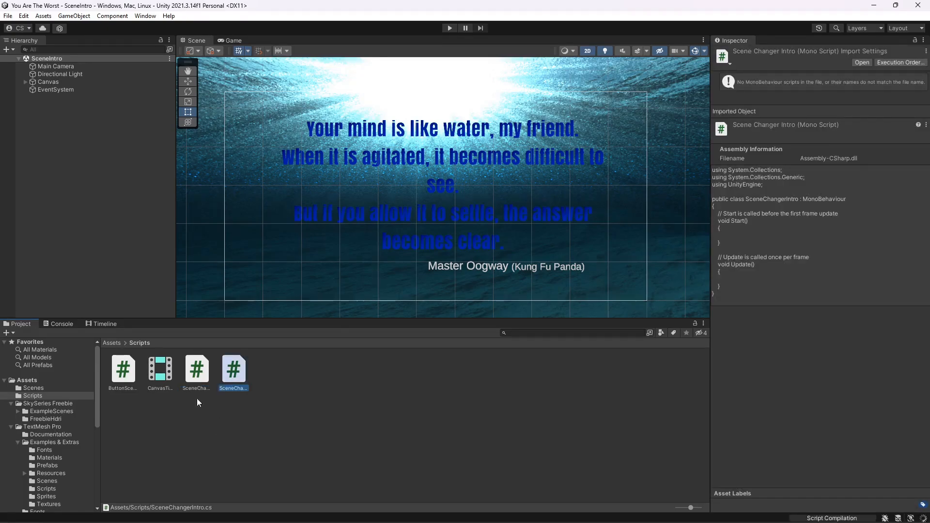
# - Open the SceneChangerIntro script in the code editor and copy all the code from SceneChanger.cs
pyautogui.doubleClick(240, 378)
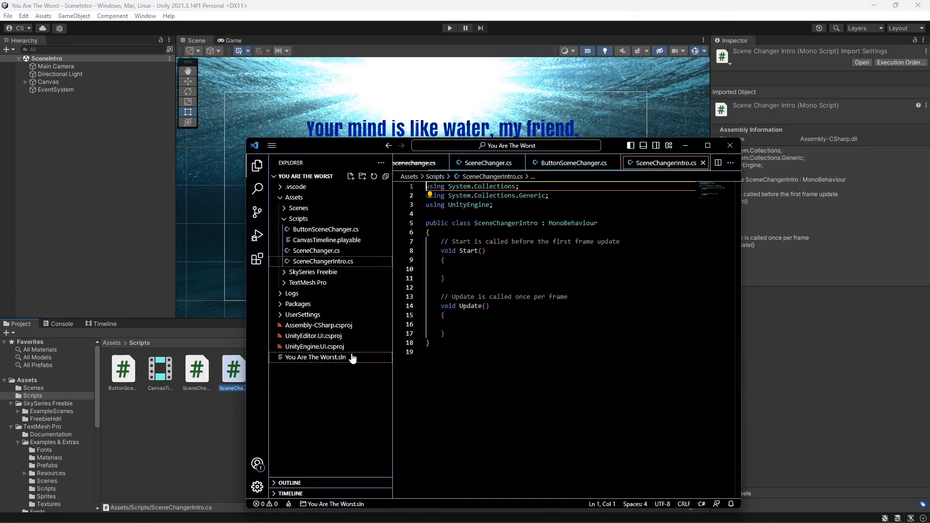
pyautogui.click(455, 353)
pyautogui.moveTo(452, 367); pyautogui.dragTo(484, 180)
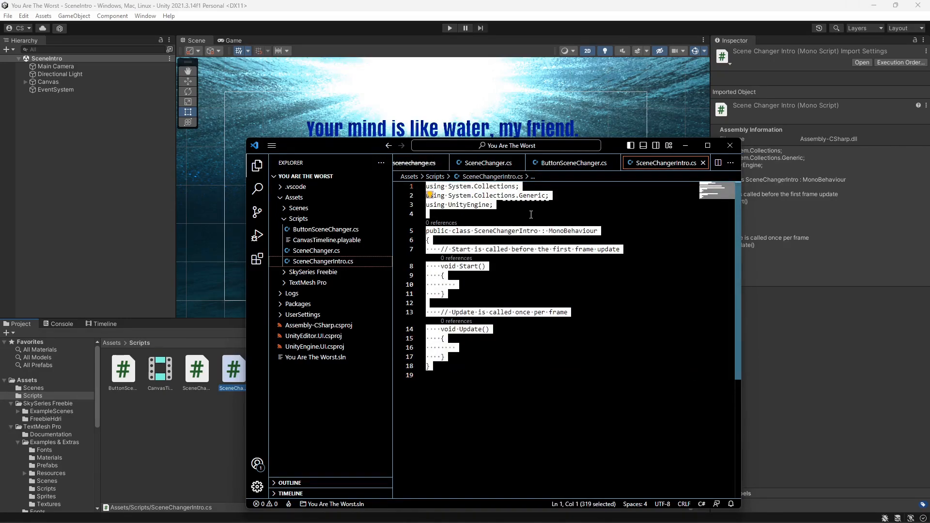
pyautogui.press('Right')
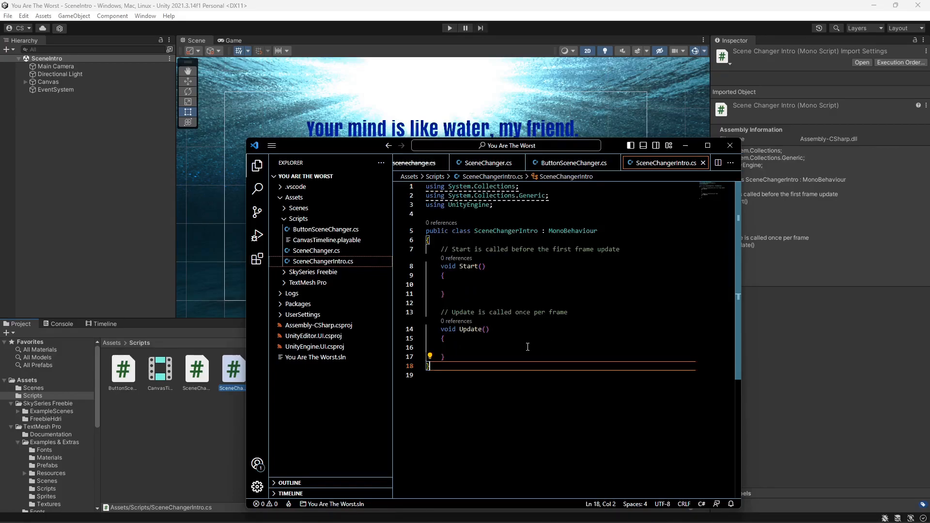
pyautogui.moveTo(452, 369); pyautogui.dragTo(427, 186)
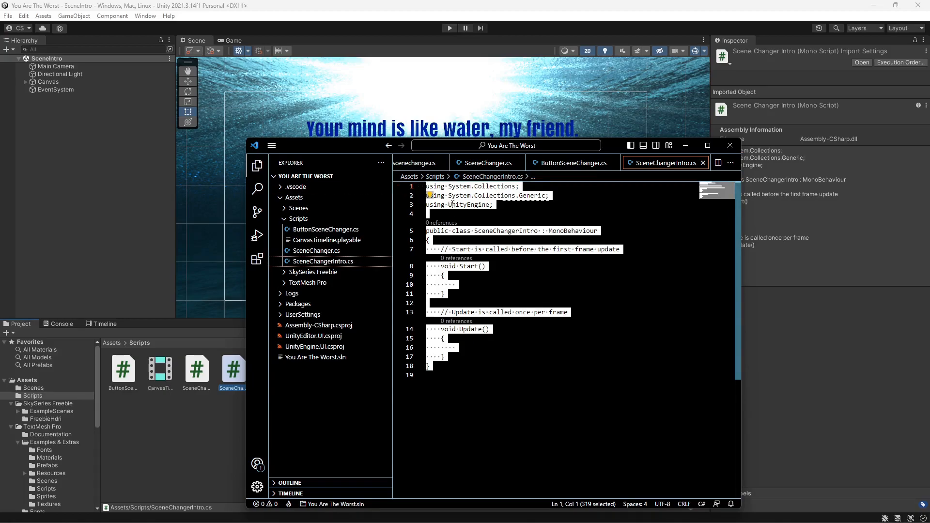
pyautogui.click(486, 163)
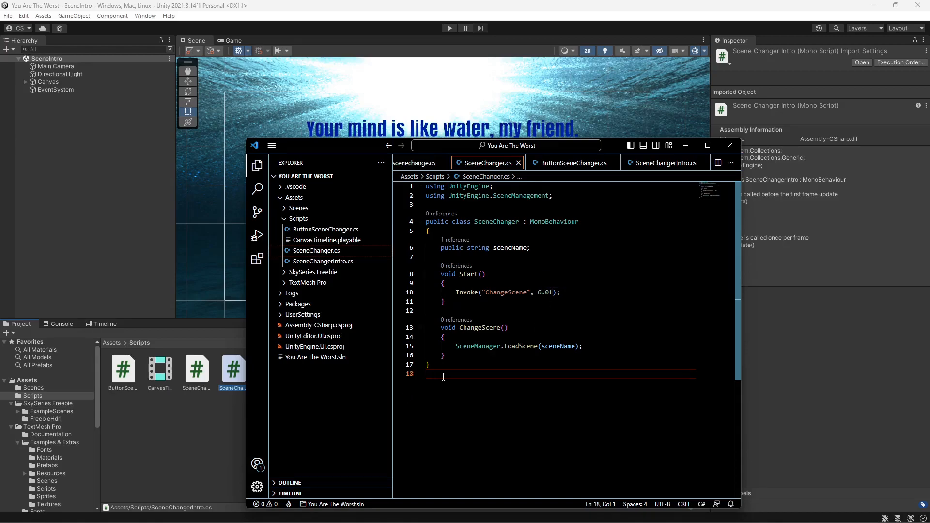
pyautogui.moveTo(443, 377); pyautogui.dragTo(426, 185)
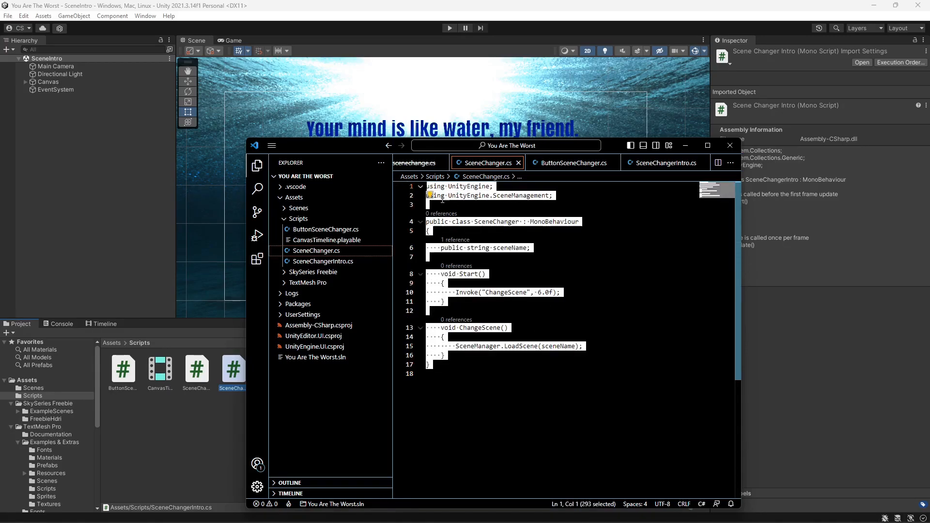
pyautogui.rightClick(453, 203)
pyautogui.click(486, 425)
# - Replace the entire contents of SceneChangerIntro.cs with the copied SceneChanger code
pyautogui.click(667, 163)
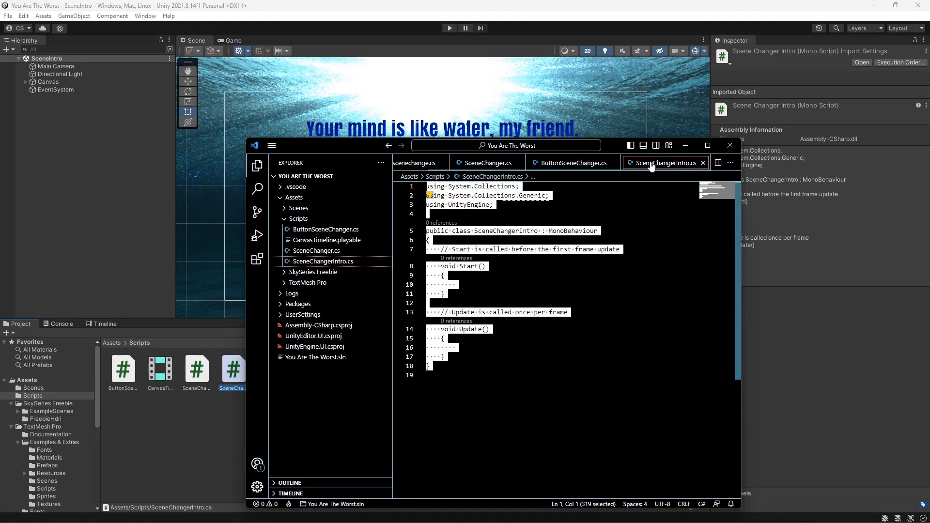
pyautogui.press('Right')
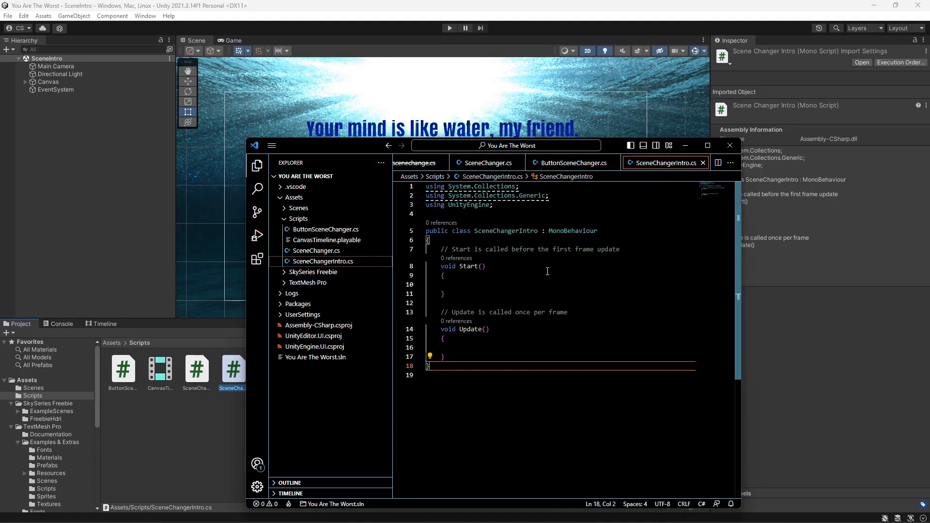
pyautogui.moveTo(455, 377); pyautogui.dragTo(420, 168)
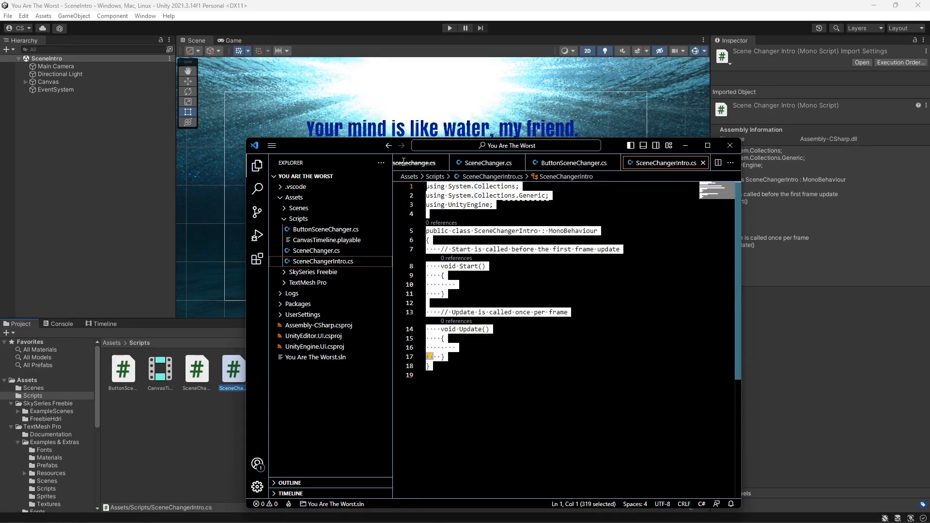
pyautogui.rightClick(475, 226)
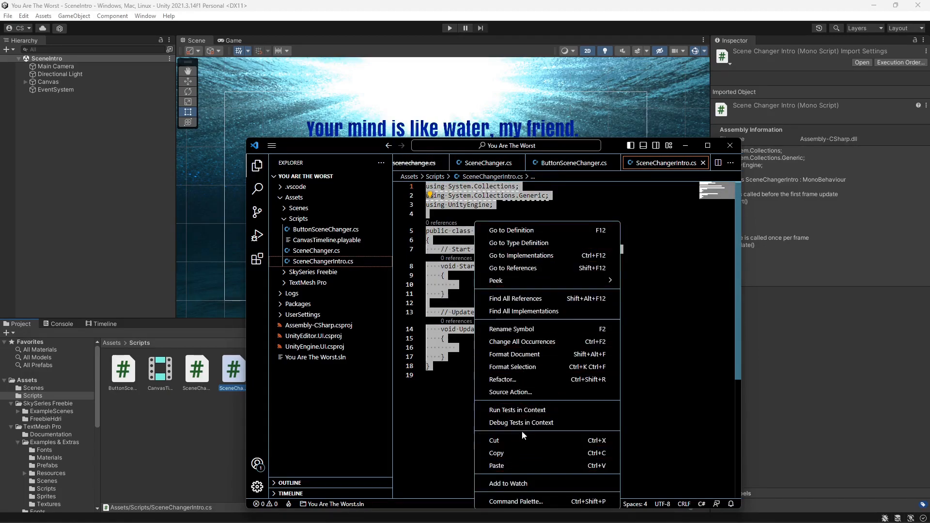
pyautogui.click(516, 465)
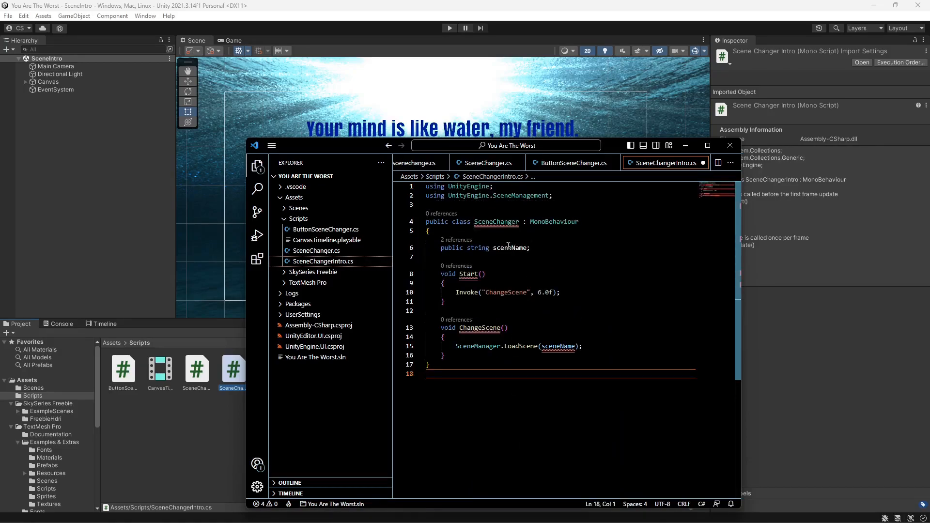
# - Rename the pasted class to SceneChangerIntro to match the file name
pyautogui.click(517, 222)
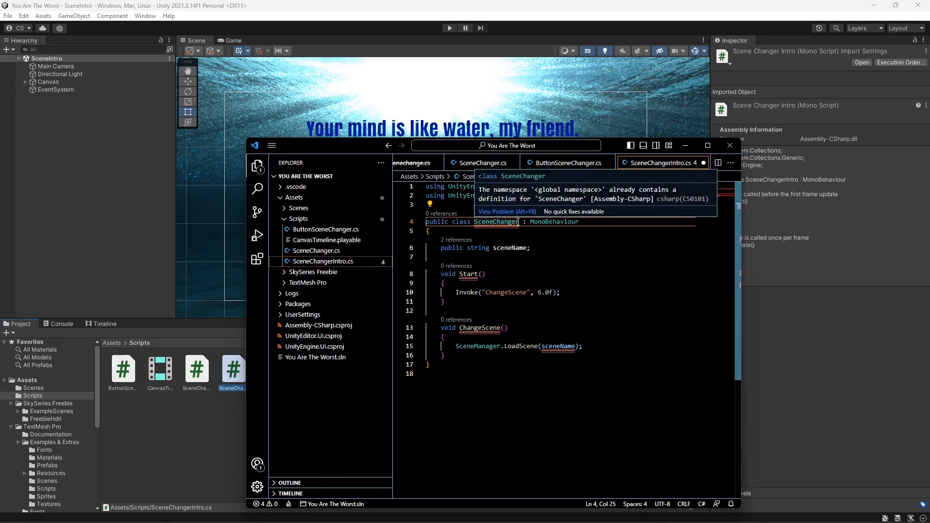
pyautogui.click(520, 222)
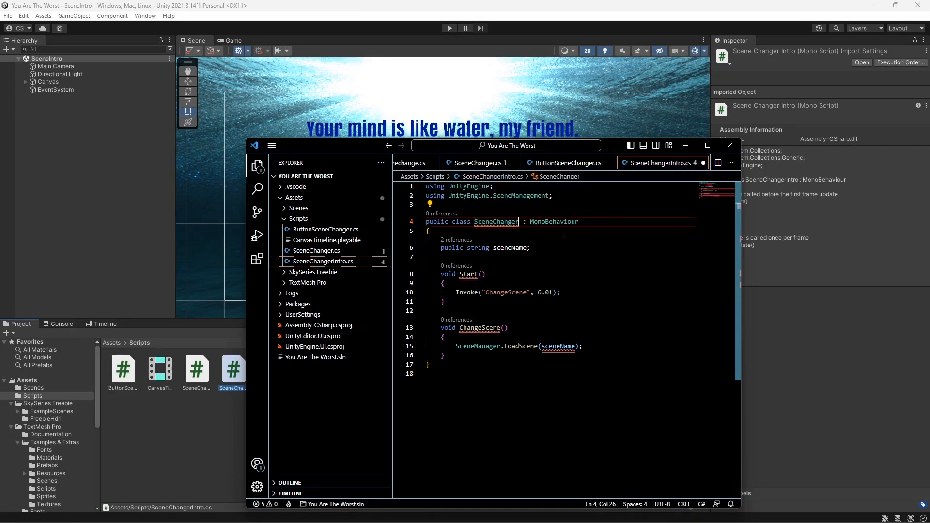
pyautogui.write('Intro')
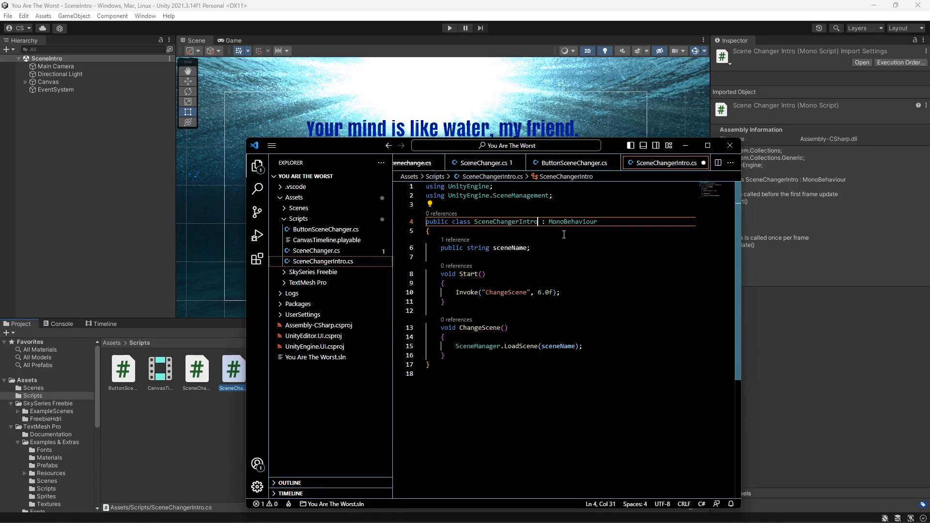
# - Change the Invoke delay in Start to 10.0f and save the script
pyautogui.click(545, 293)
pyautogui.hotkey('shift', 'Left')
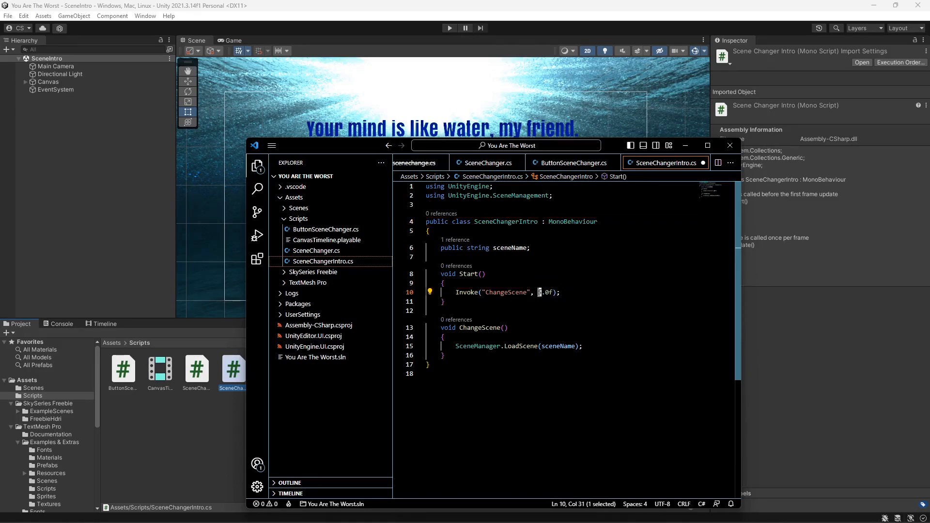
pyautogui.write('10')
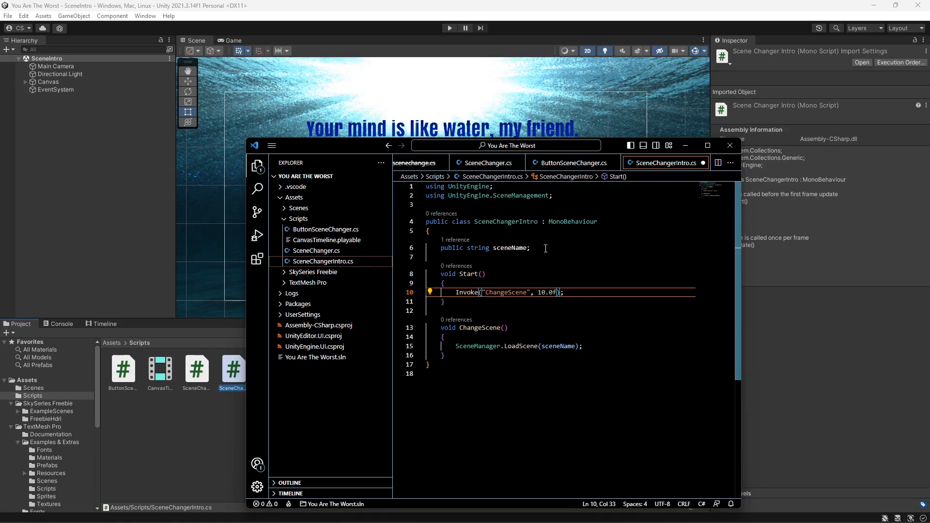
pyautogui.hotkey('ctrl', 's')
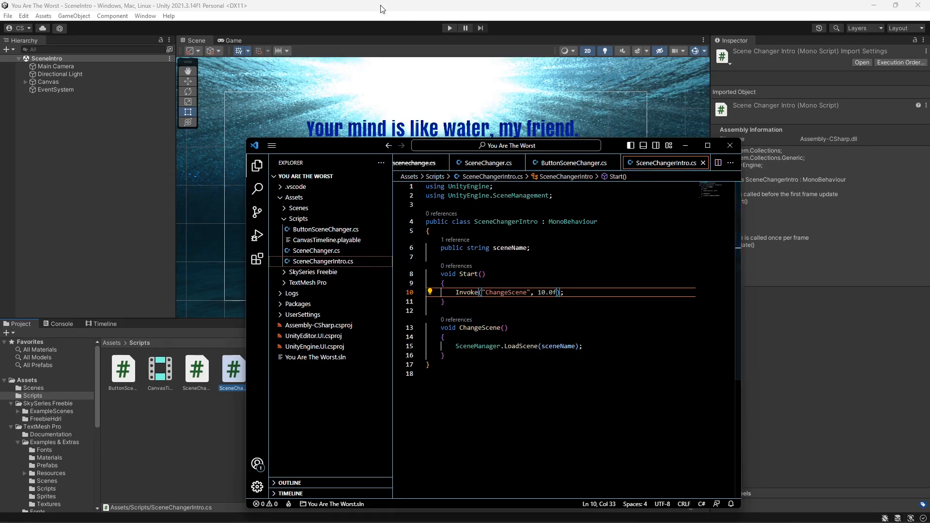
# - Attach the SceneChangerIntro script to the Main Camera and set its Scene Name to SceneTitle
pyautogui.click(238, 338)
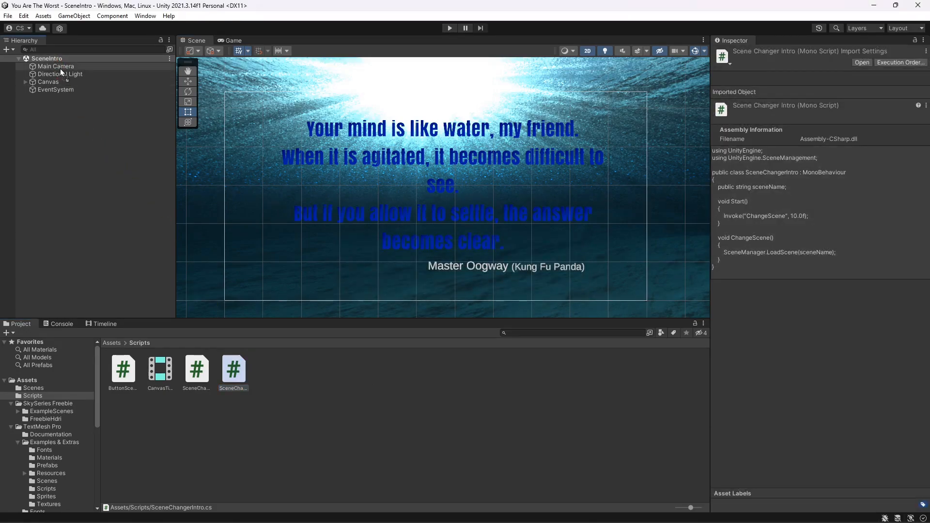
pyautogui.moveTo(61, 68); pyautogui.dragTo(60, 67)
pyautogui.click(814, 371)
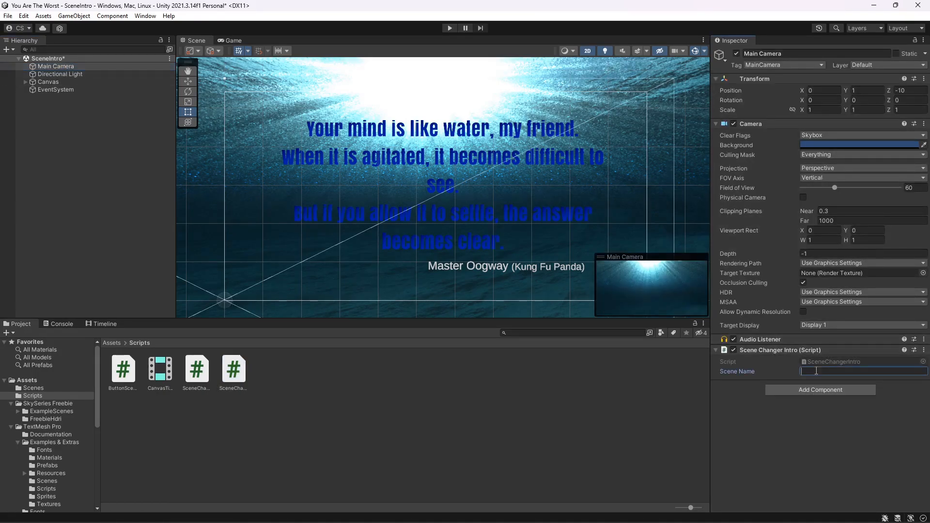
pyautogui.write('Scene')
pyautogui.click(41, 388)
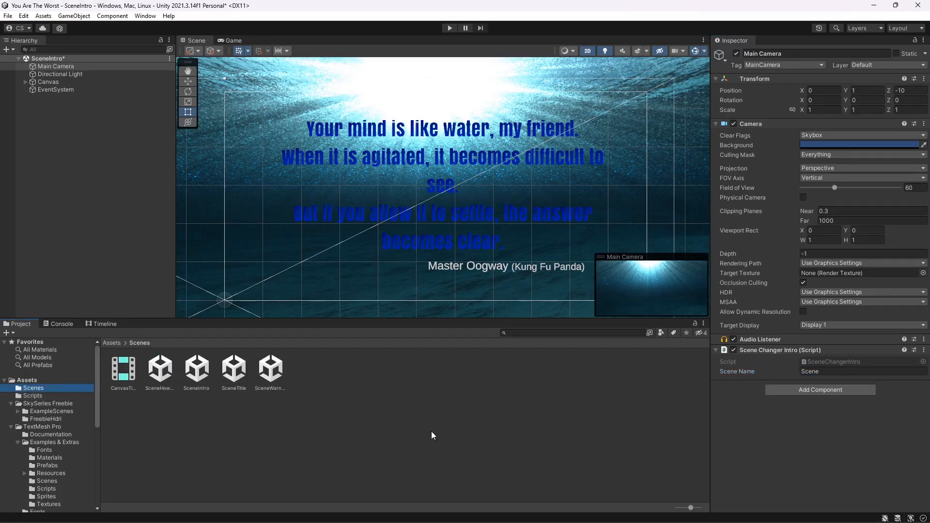
pyautogui.click(840, 372)
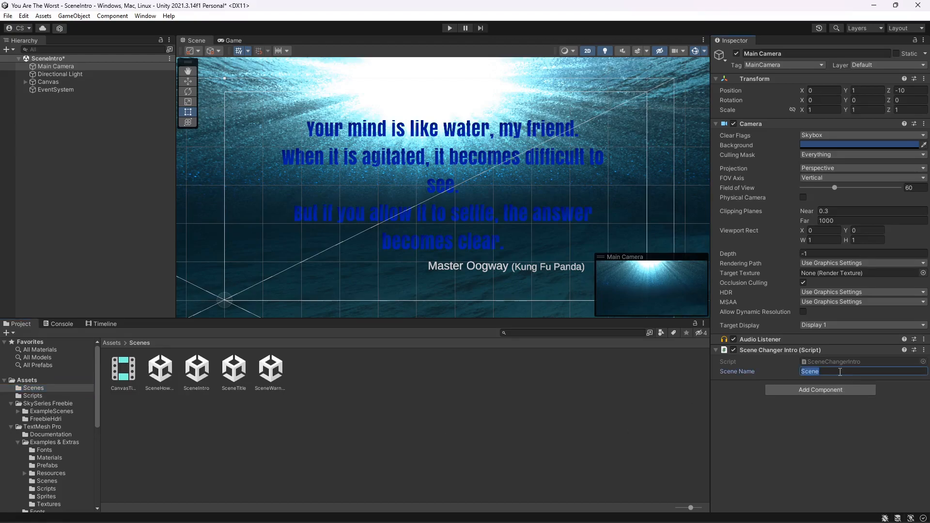
pyautogui.click(840, 372)
pyautogui.write('Title')
# - Play the intro scene to test the timed switch to the title scene, then stop playback
pyautogui.click(450, 28)
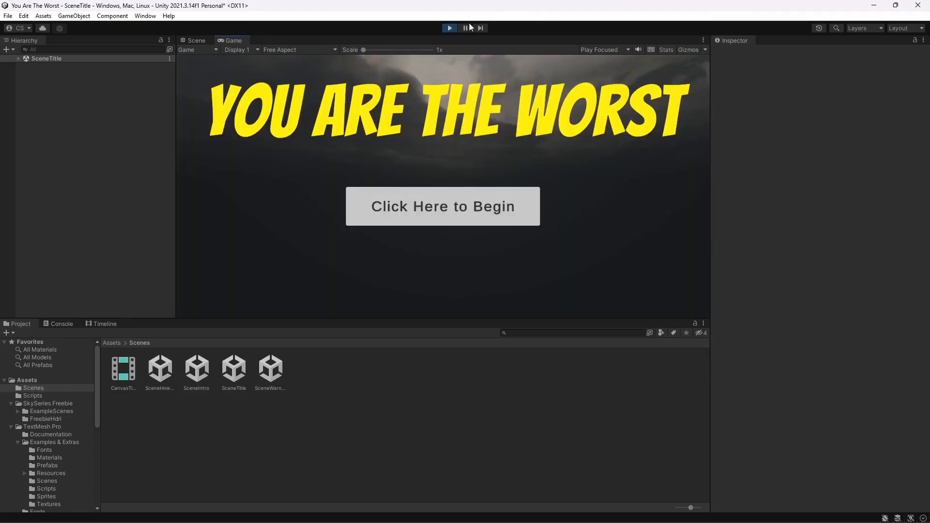
pyautogui.click(451, 28)
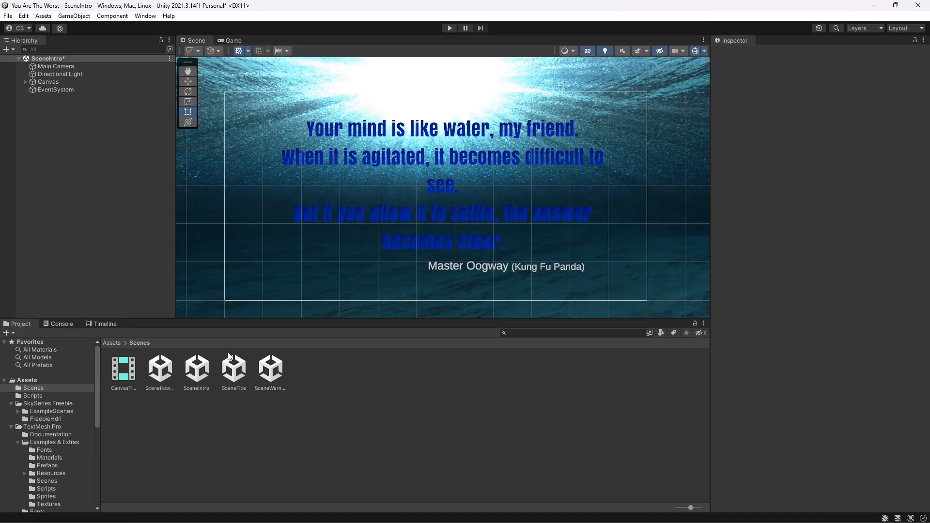
# - Reopen the SceneChangerIntro script, change the Invoke delay to 15.0f, save, and return to Unity
pyautogui.click(49, 396)
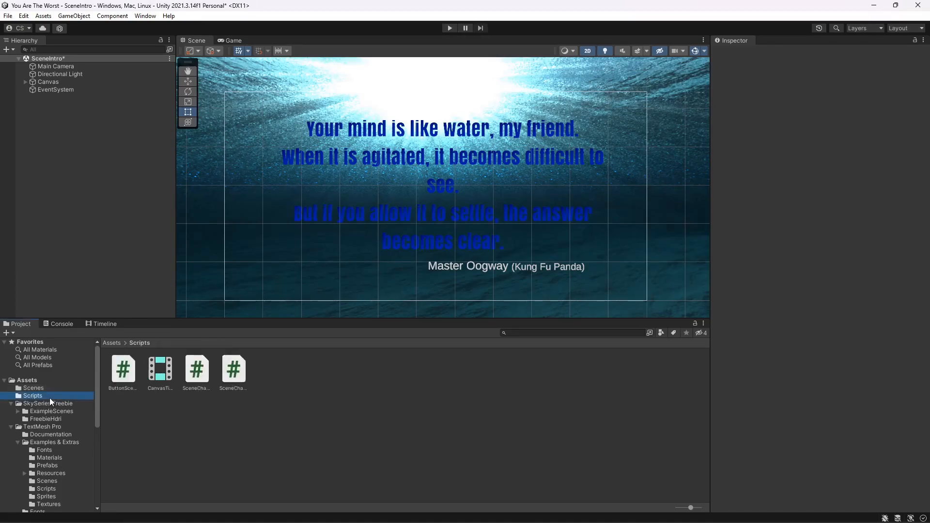
pyautogui.doubleClick(240, 378)
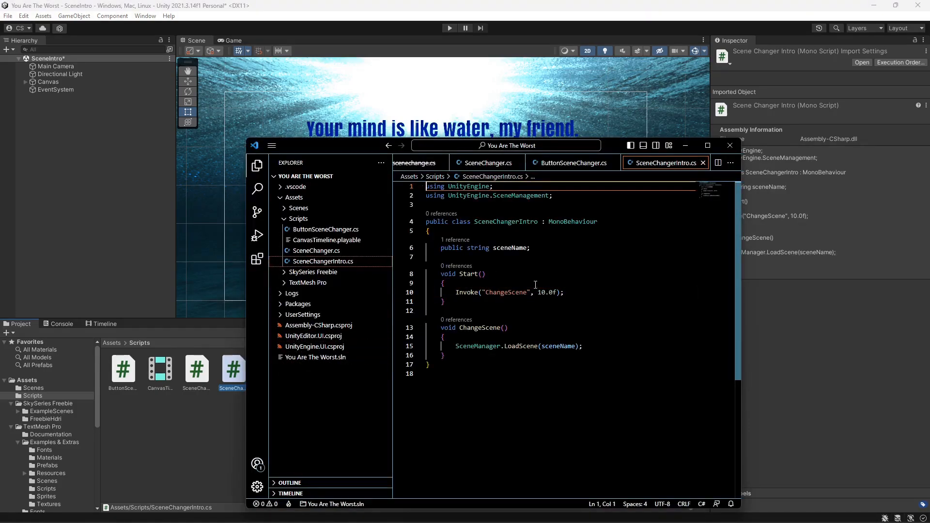
pyautogui.moveTo(546, 292); pyautogui.dragTo(542, 292)
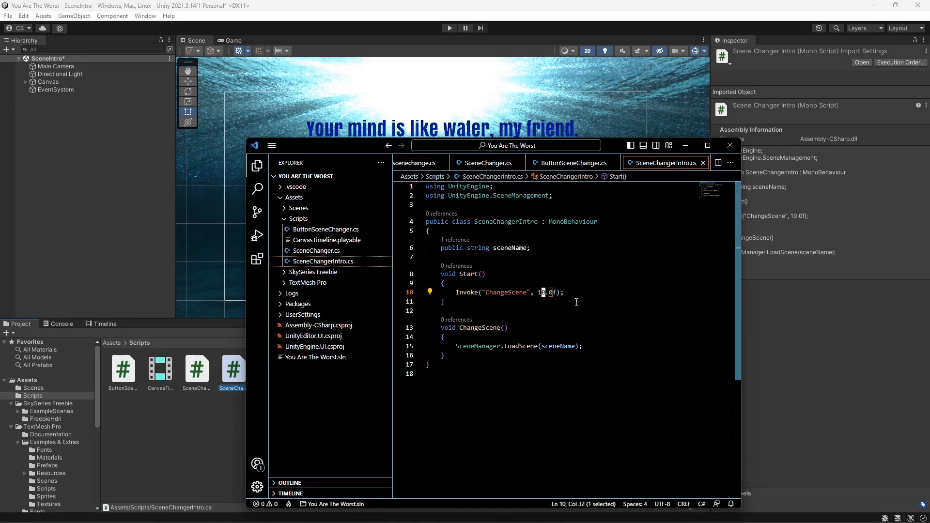
pyautogui.write('5')
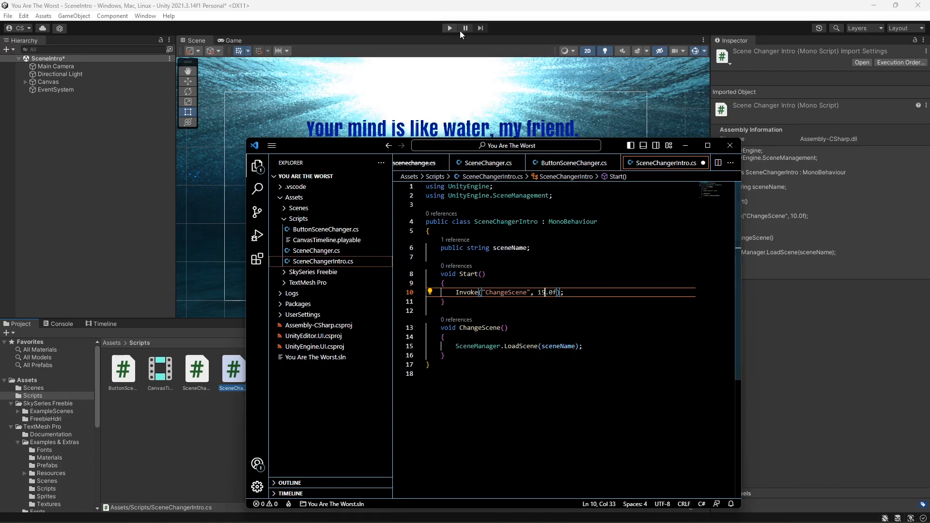
pyautogui.hotkey('ctrl', 's')
pyautogui.hotkey('alt', 'Tab')
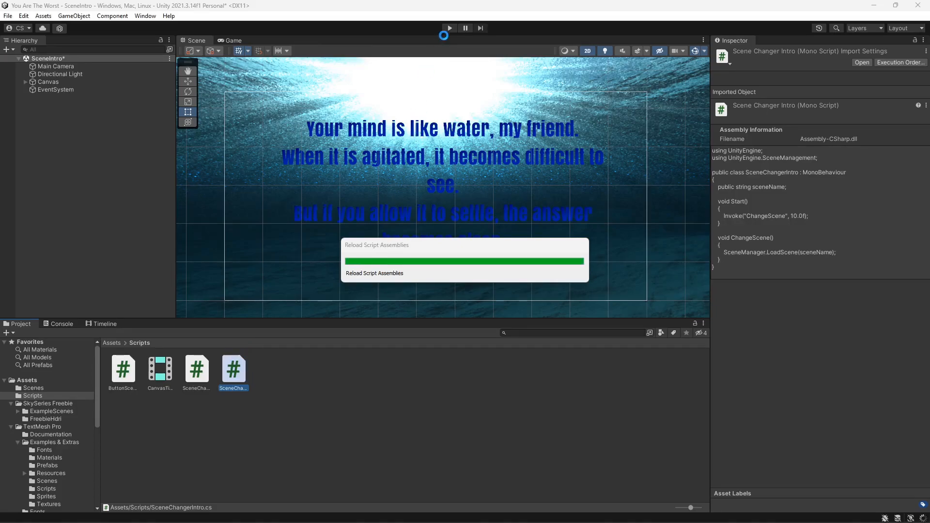
# - Play the game, wait for the title scene, and press the begin button to test the scene flow
pyautogui.click(450, 29)
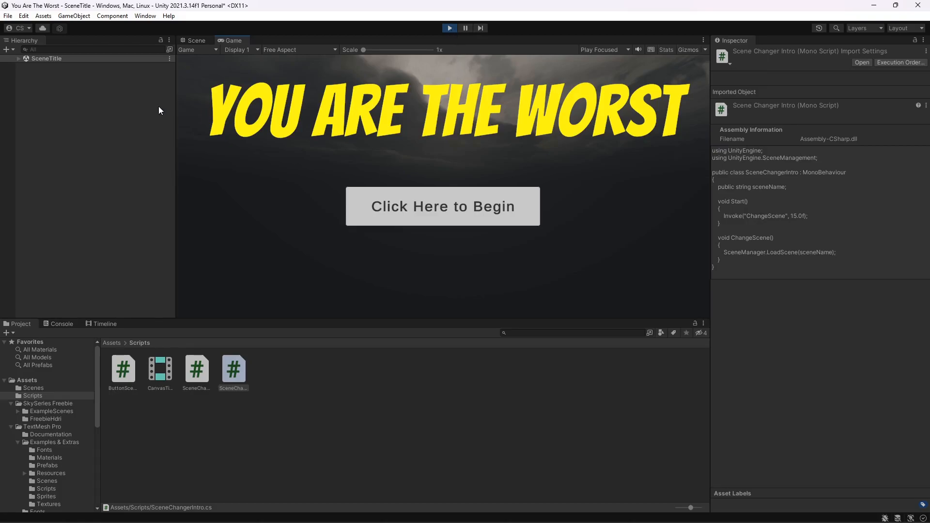
pyautogui.click(449, 211)
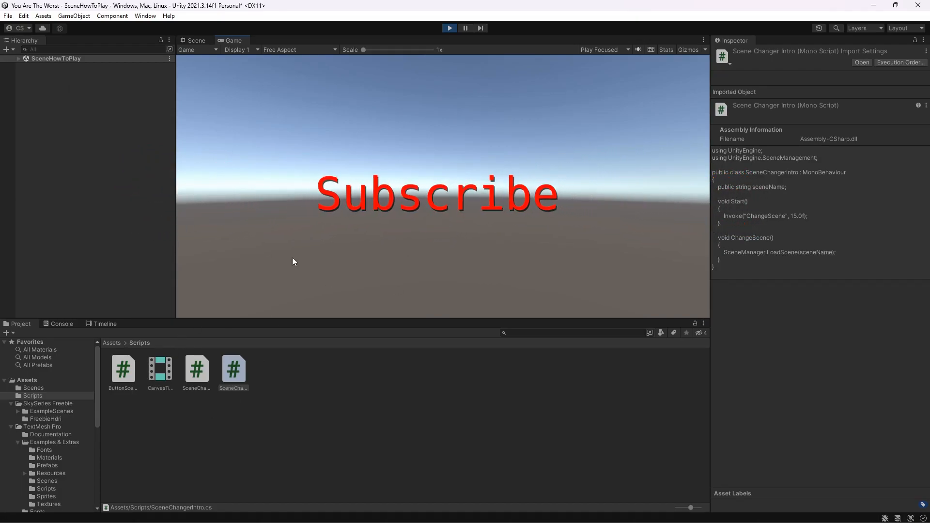
pyautogui.click(8, 16)
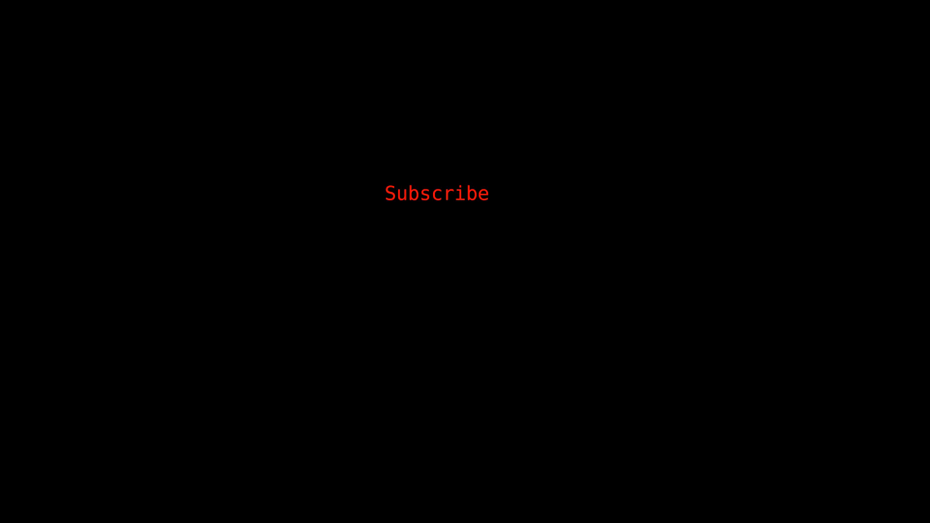